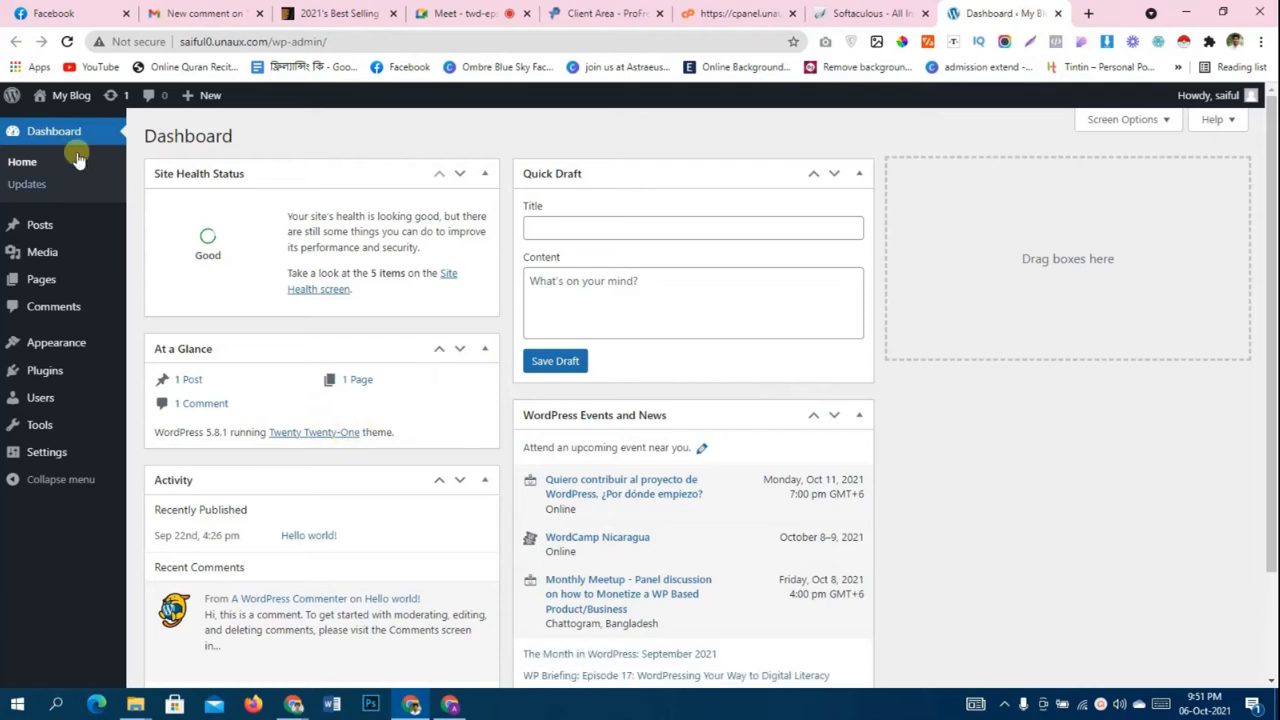
# - Open the blog's public homepage in a new browser tab and switch to it
pyautogui.moveTo(60, 96)
pyautogui.middleClick(58, 126)
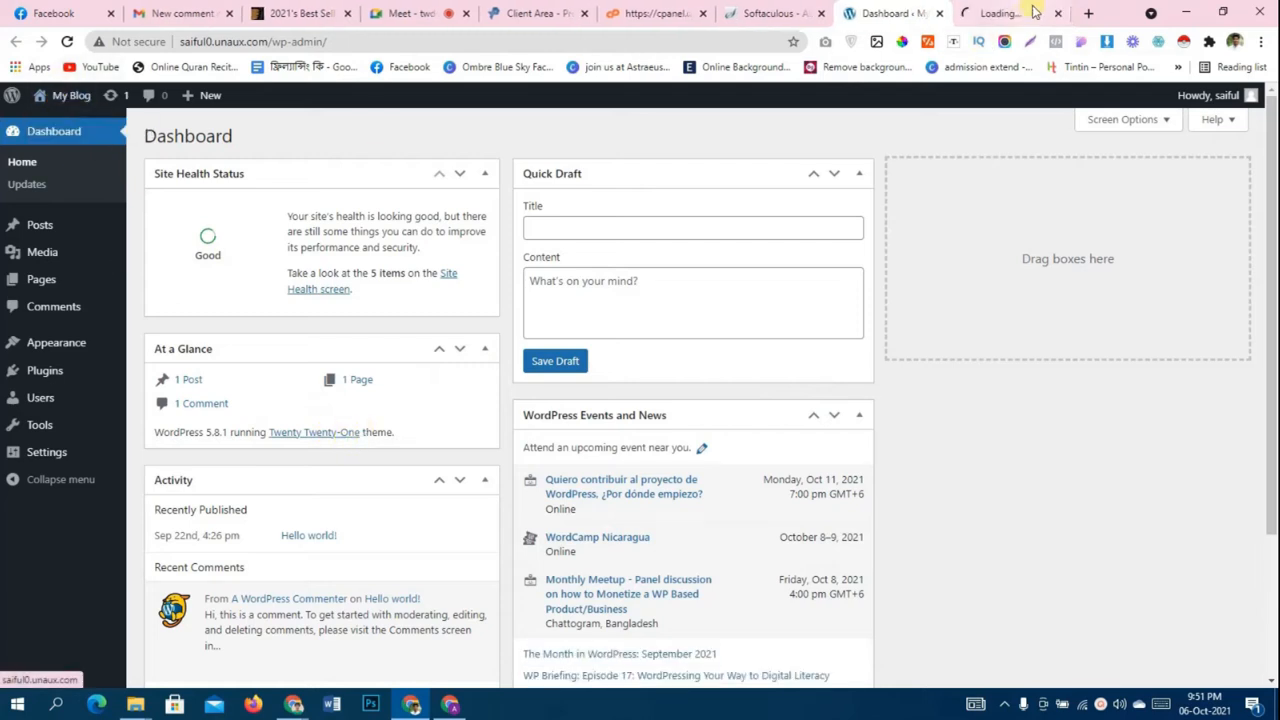
pyautogui.click(1030, 16)
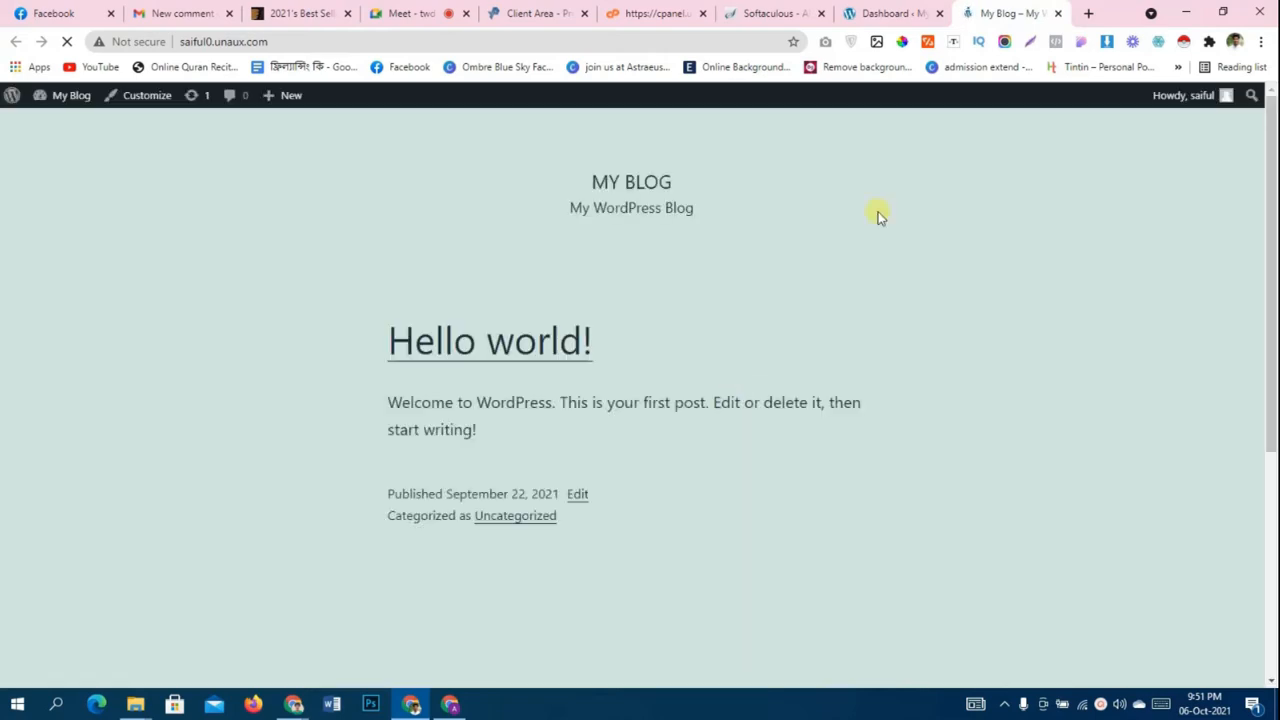
pyautogui.scroll(-2, 740, 277)
pyautogui.scroll(2, 738, 368)
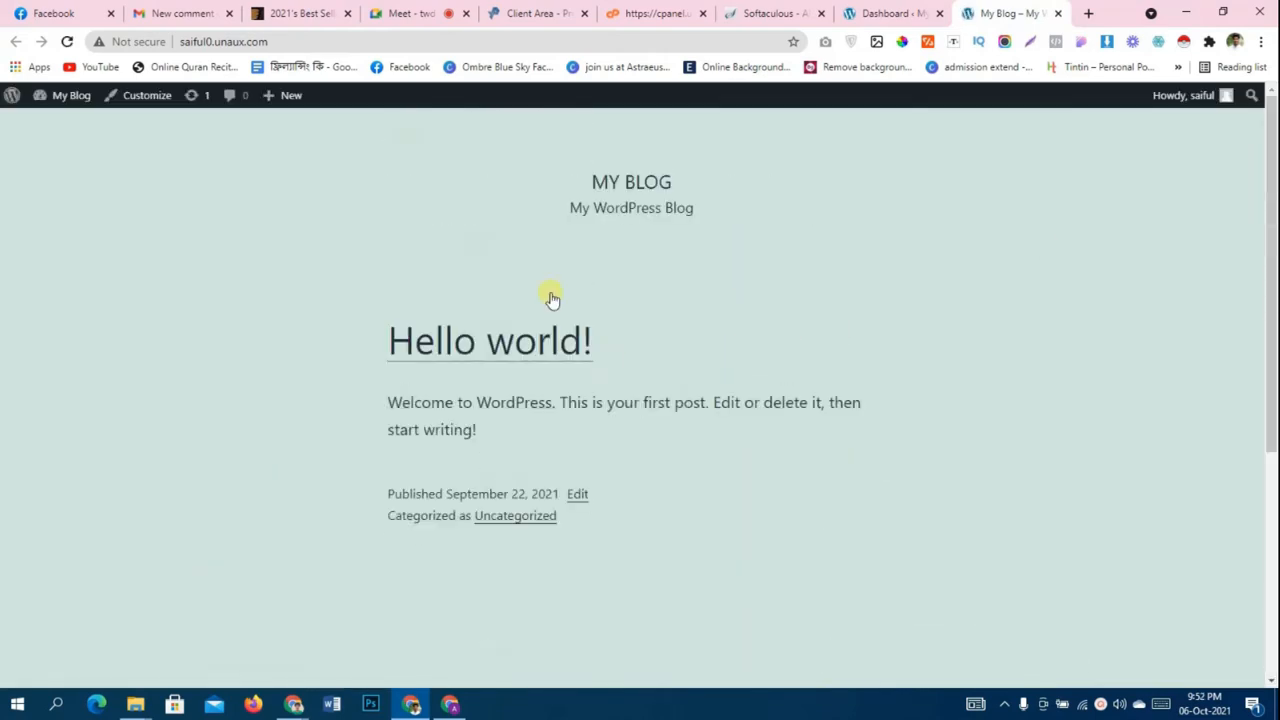
# - Examine the public homepage's title, tagline, post and footer sections as visitors see them
pyautogui.moveTo(597, 183); pyautogui.dragTo(786, 494)
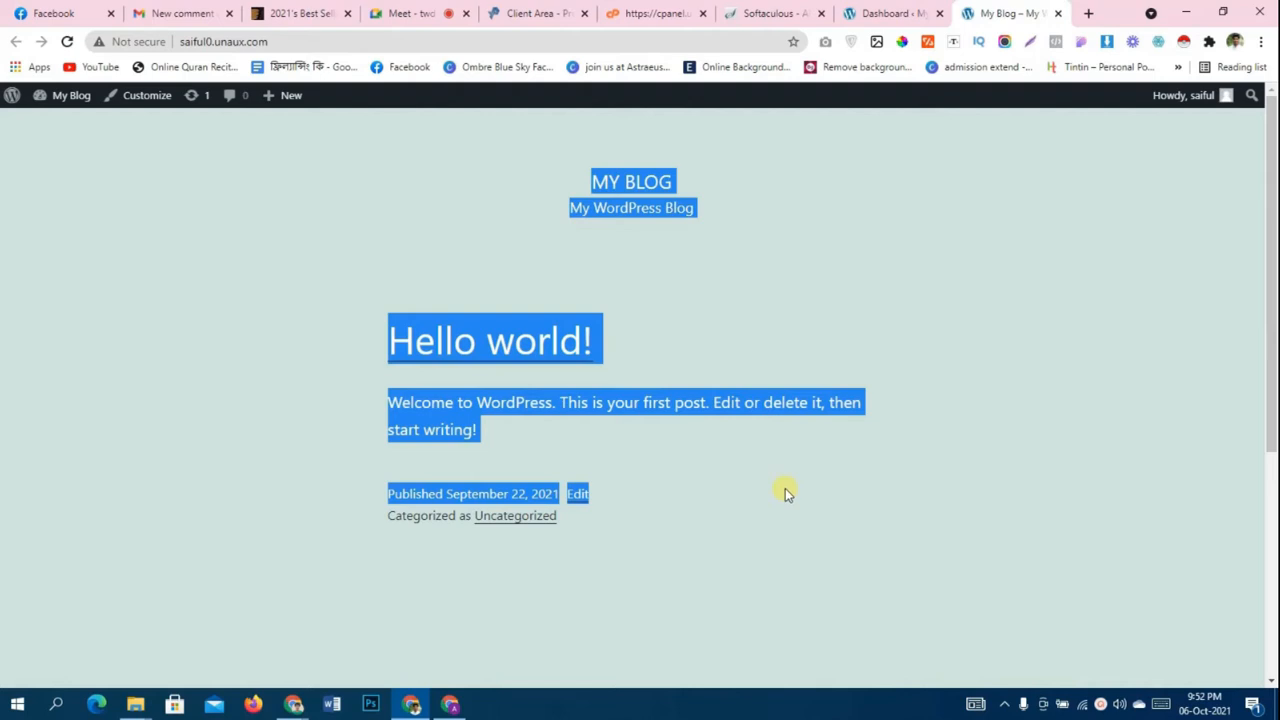
pyautogui.click(785, 488)
pyautogui.scroll(-4, 785, 488)
pyautogui.scroll(4, 784, 489)
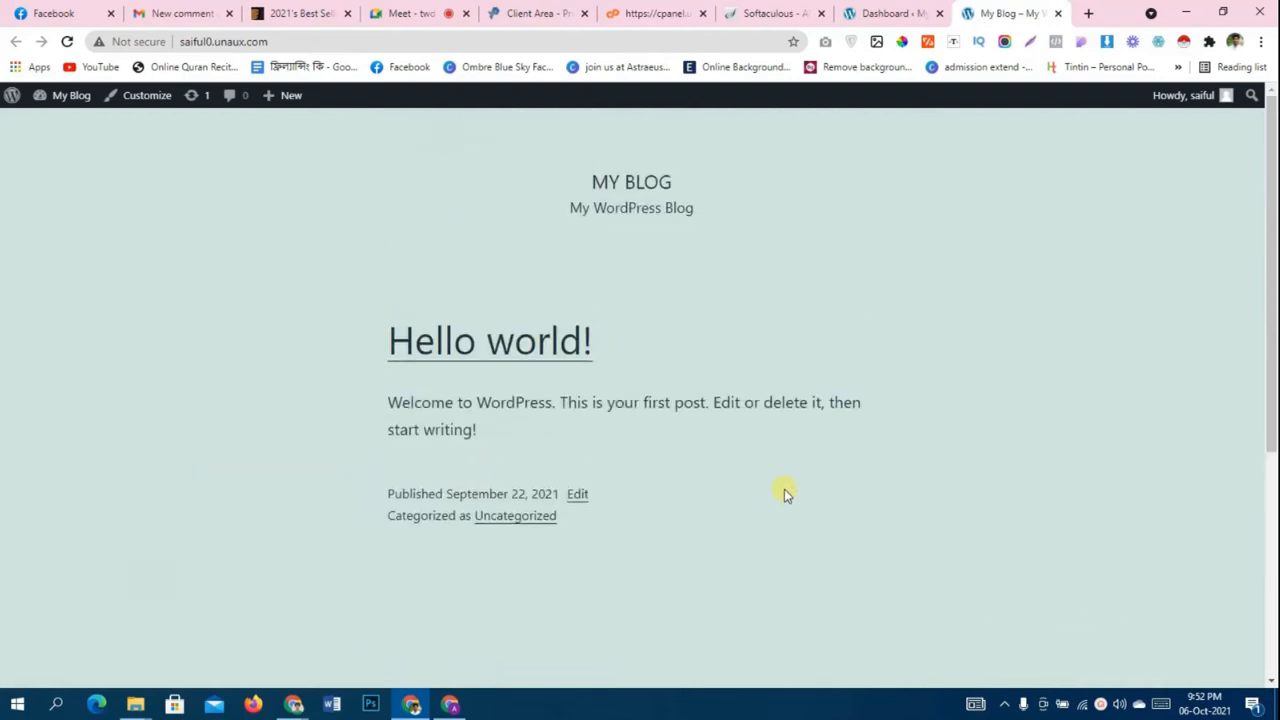
pyautogui.moveTo(598, 157); pyautogui.dragTo(885, 604)
pyautogui.scroll(-3, 890, 620)
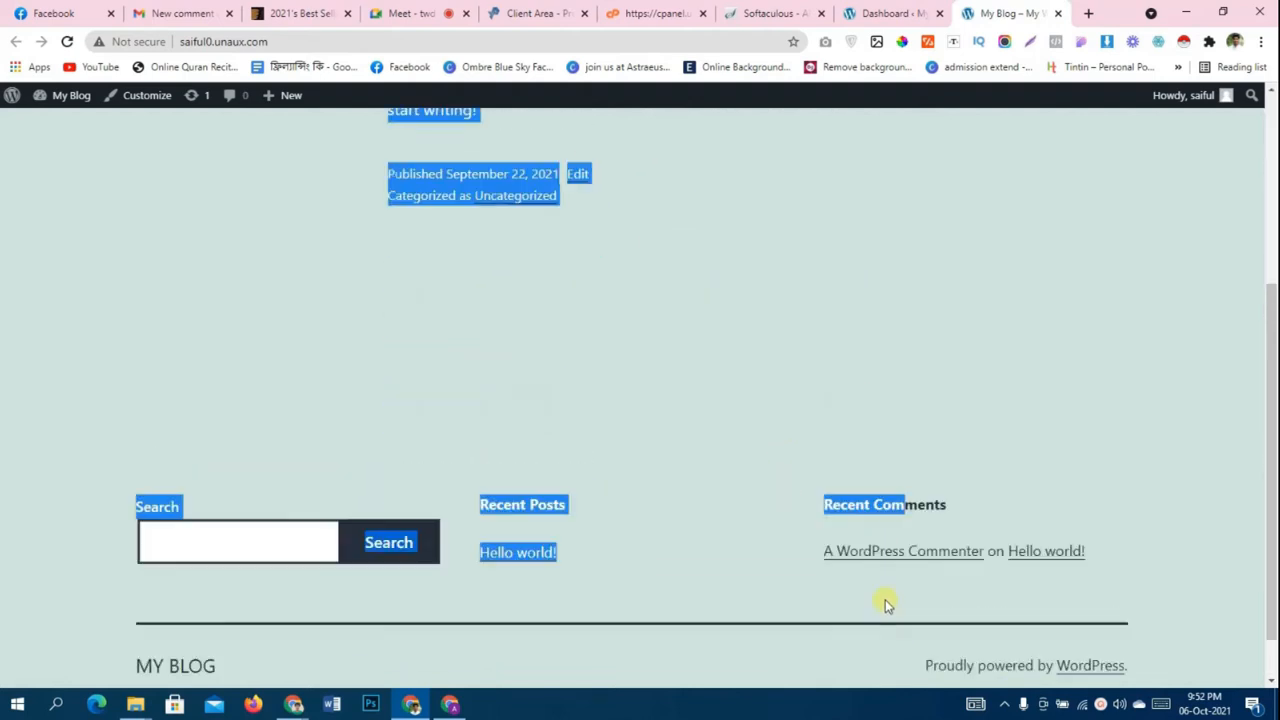
pyautogui.click(783, 600)
pyautogui.scroll(5, 780, 590)
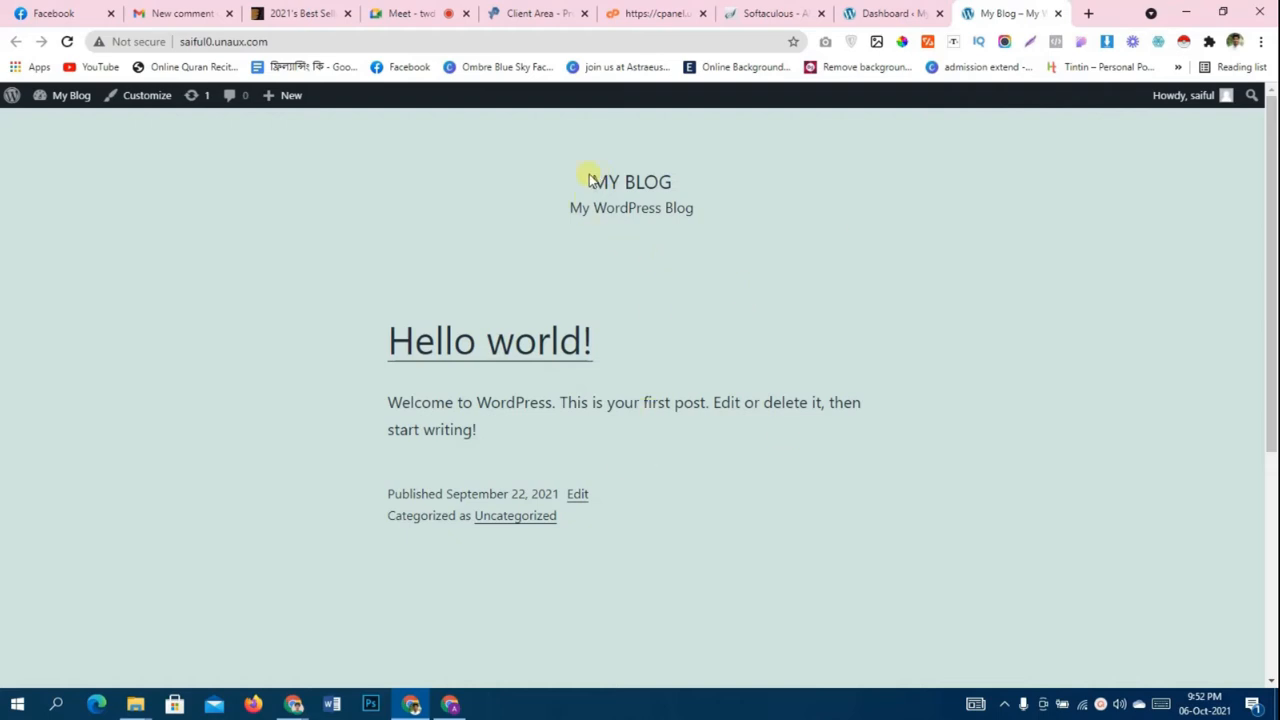
pyautogui.moveTo(588, 177); pyautogui.dragTo(760, 263)
pyautogui.click(659, 438)
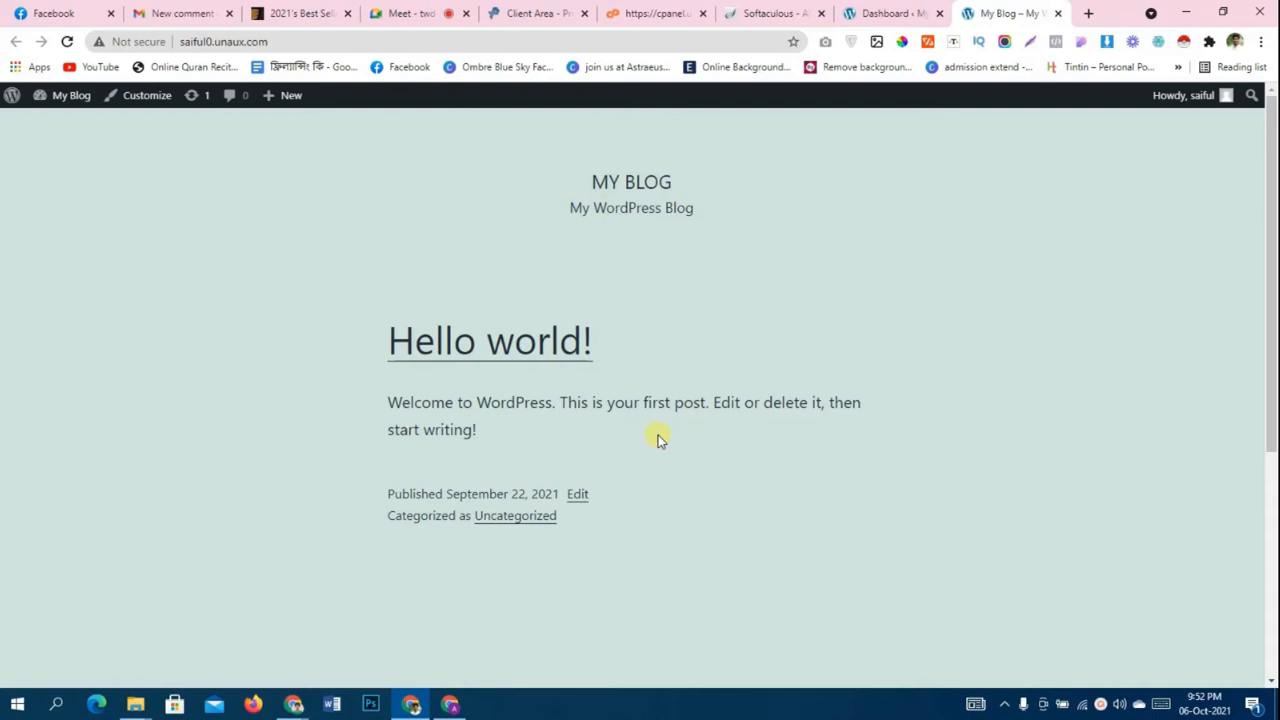
pyautogui.scroll(-4, 658, 437)
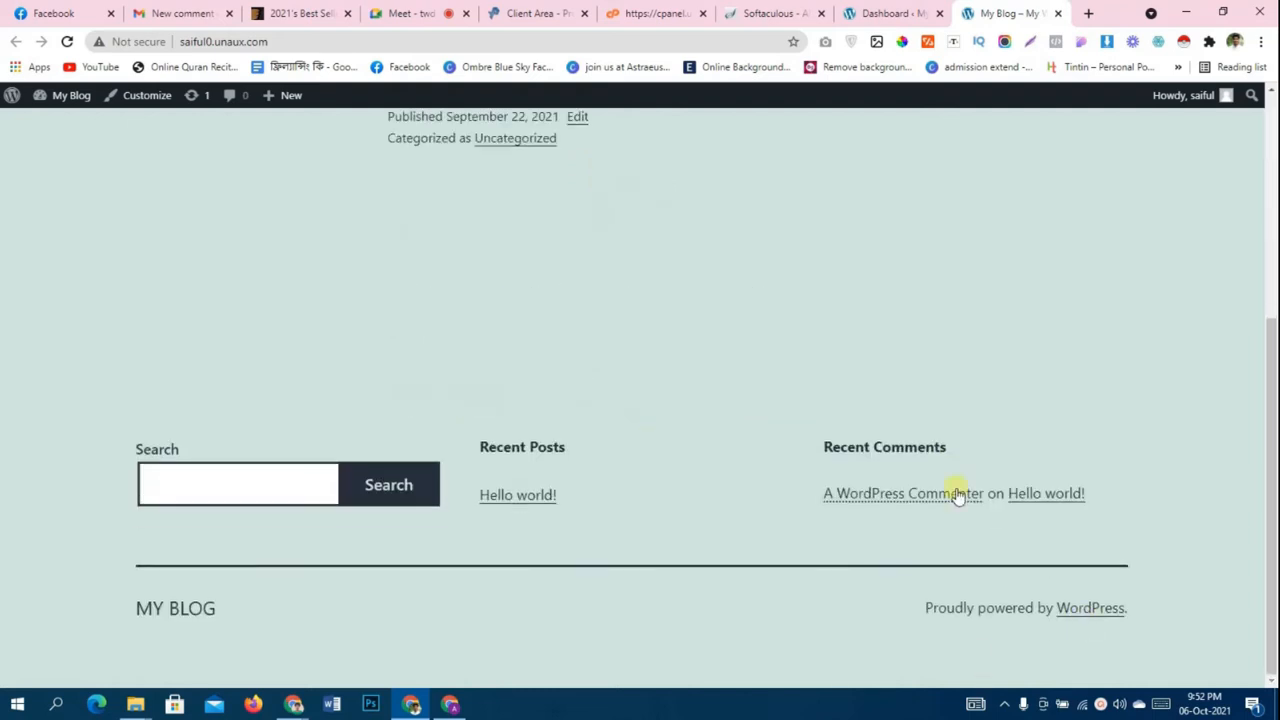
pyautogui.scroll(4, 831, 520)
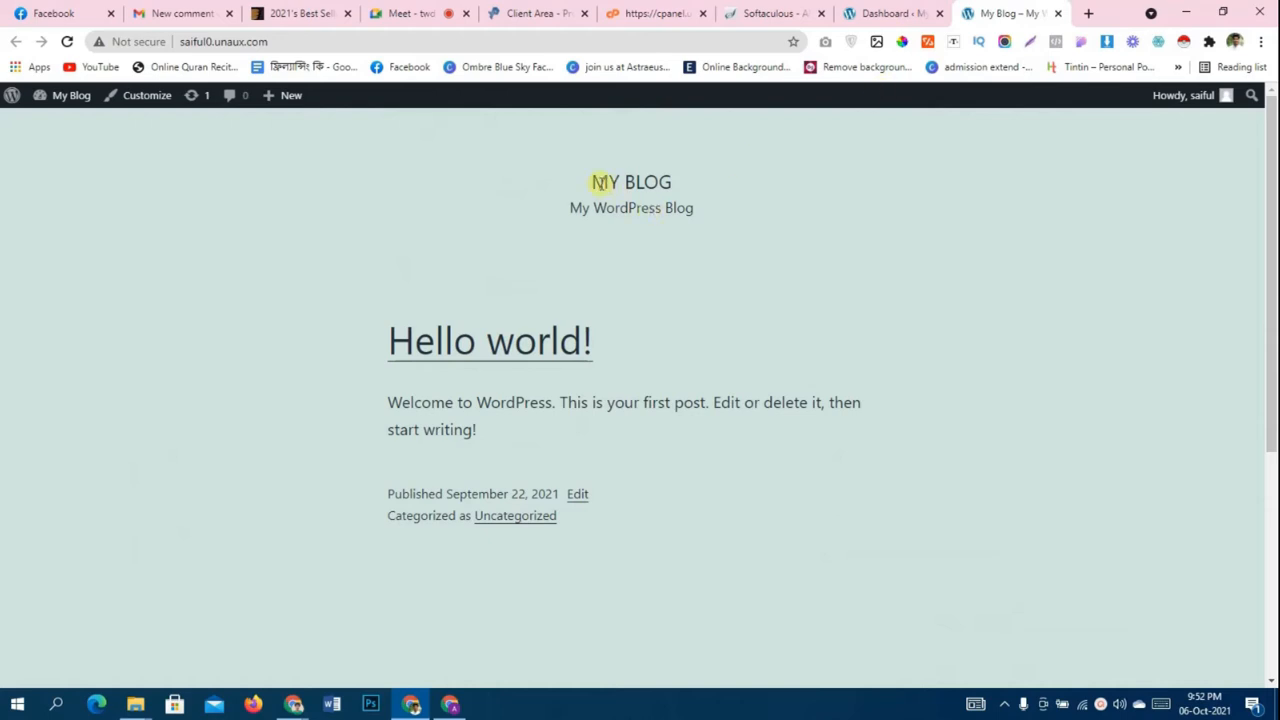
pyautogui.moveTo(586, 180); pyautogui.dragTo(812, 485)
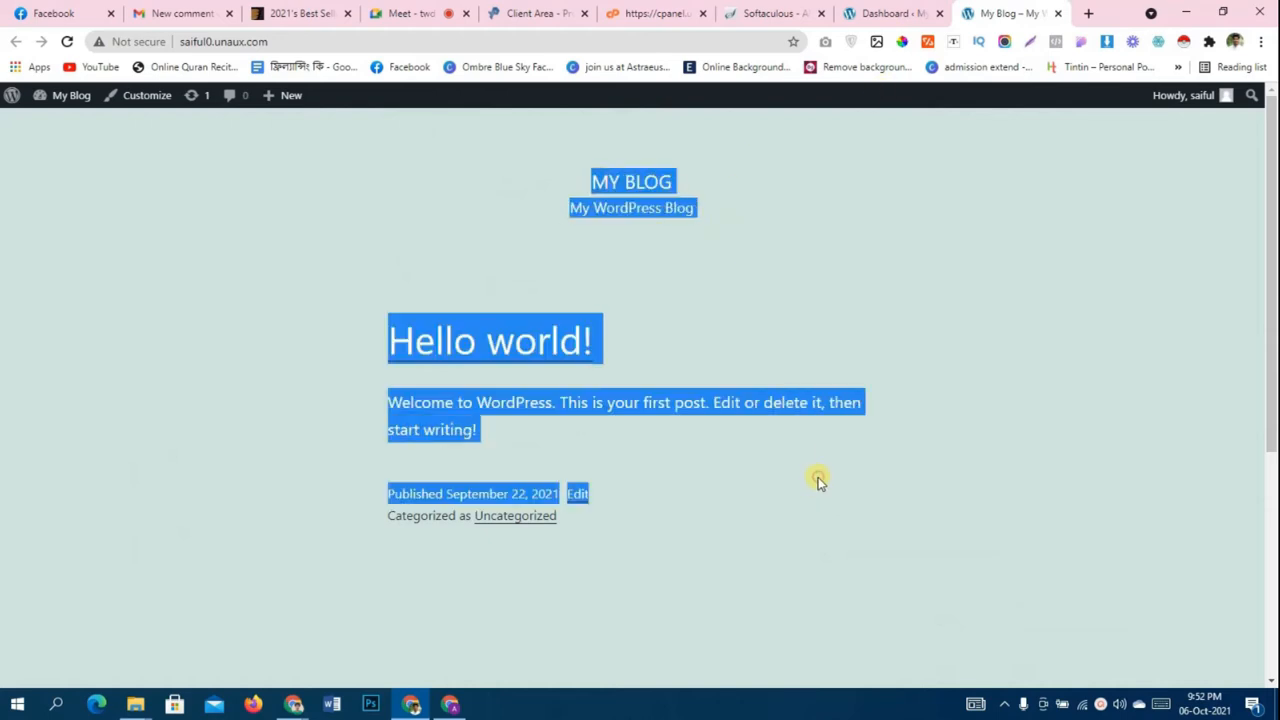
pyautogui.click(818, 306)
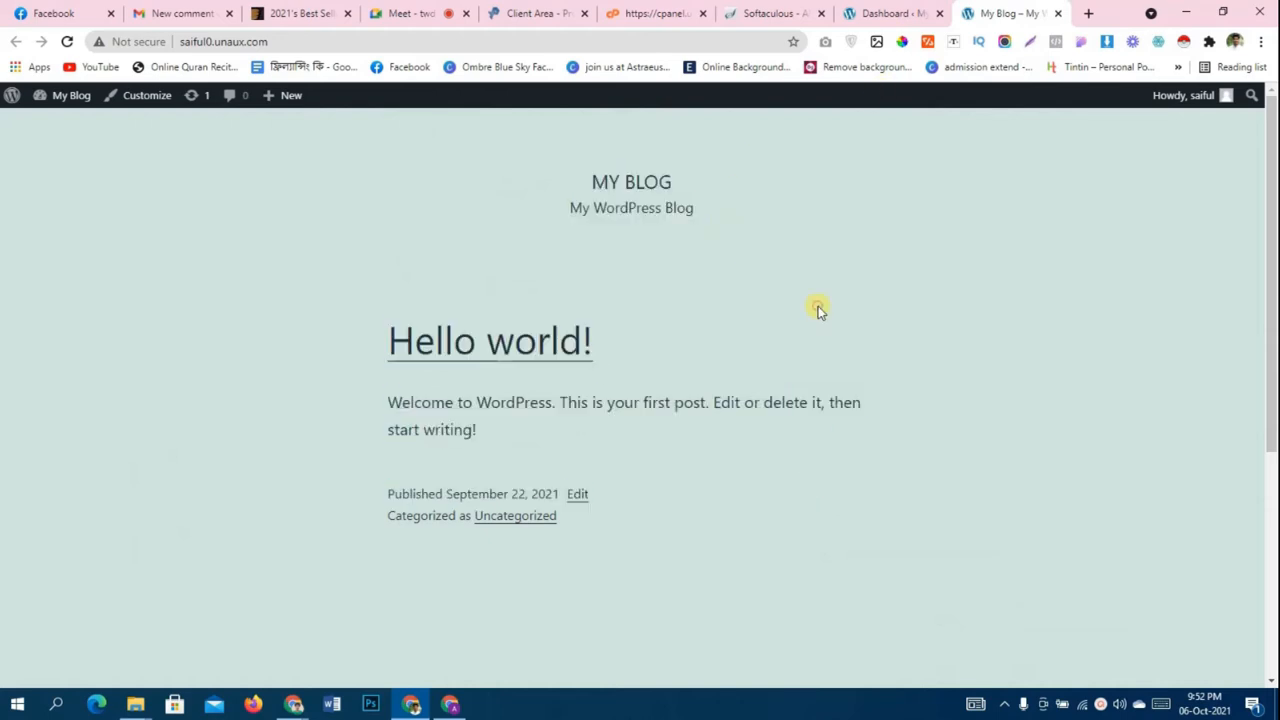
# - Return to the admin dashboard and search the plugins available to add for "site offline"
pyautogui.click(917, 8)
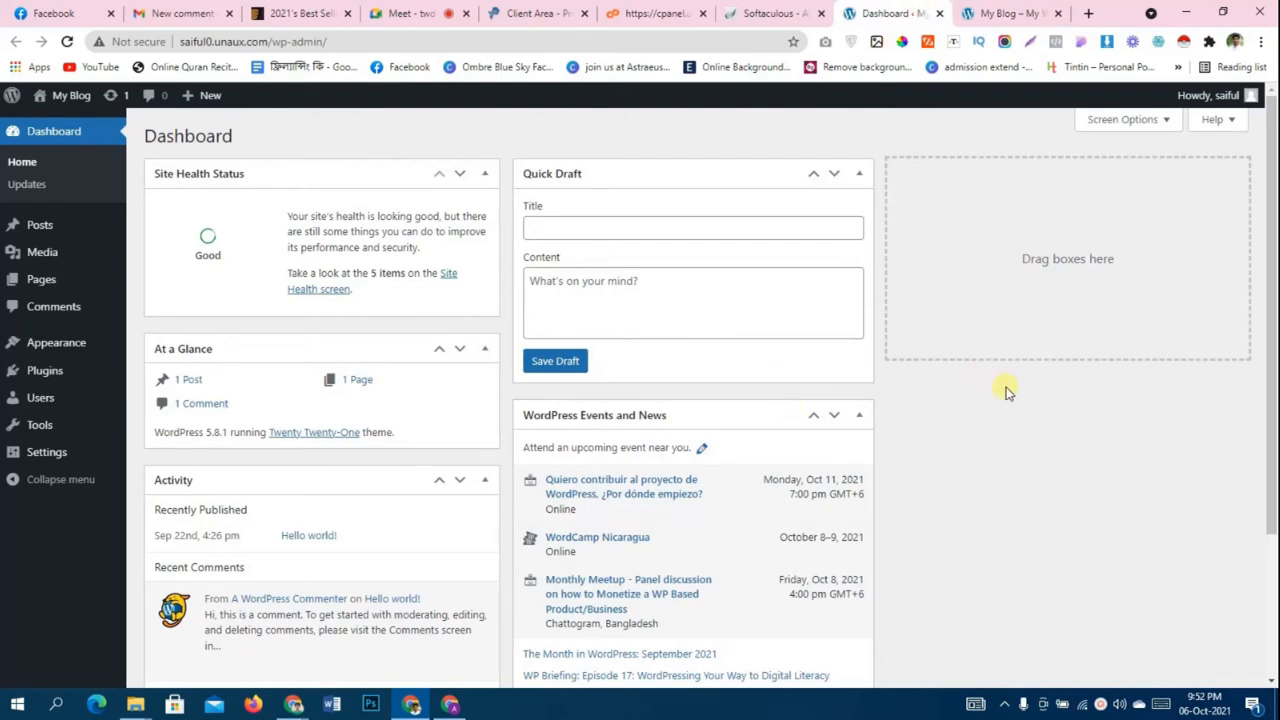
pyautogui.moveTo(86, 371)
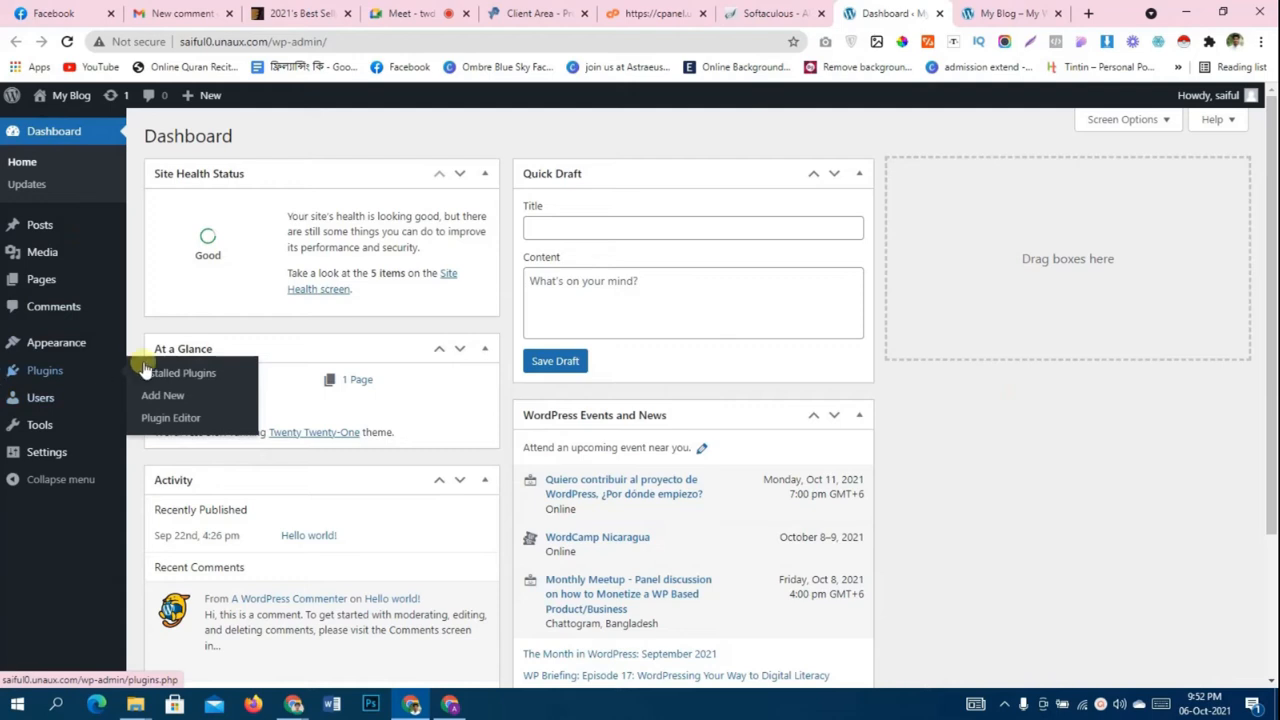
pyautogui.click(170, 396)
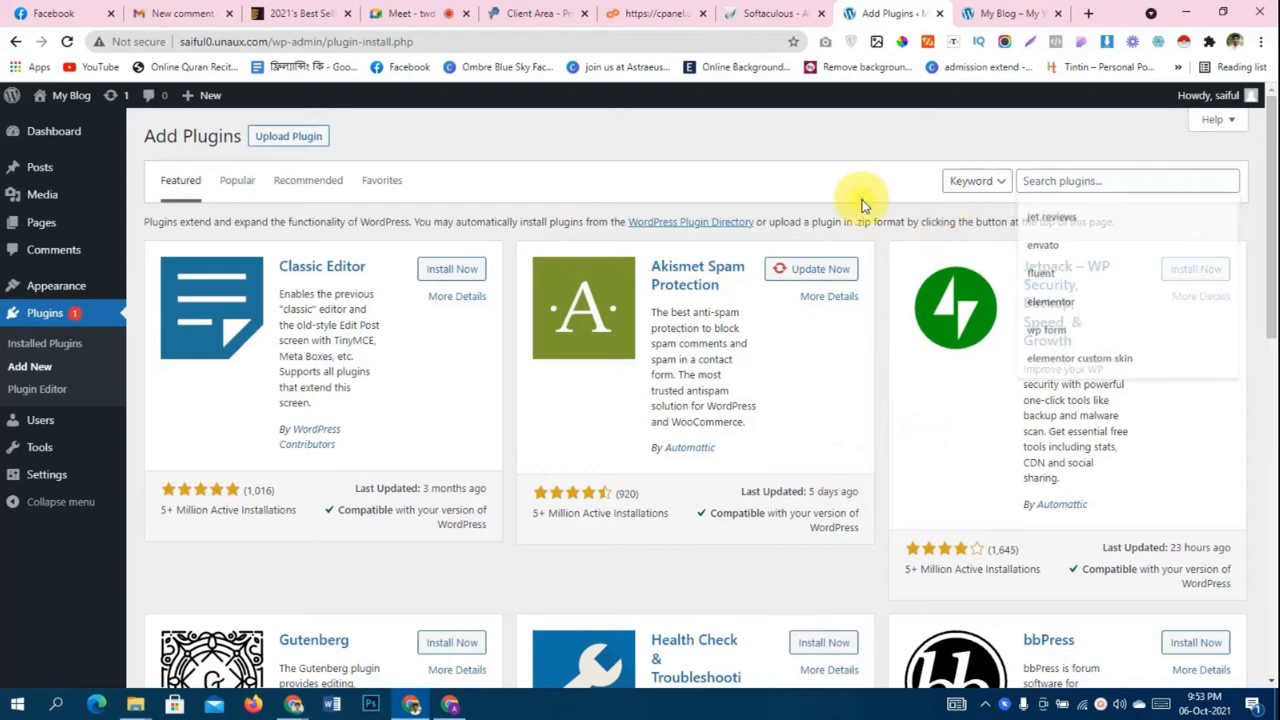
pyautogui.click(1114, 183)
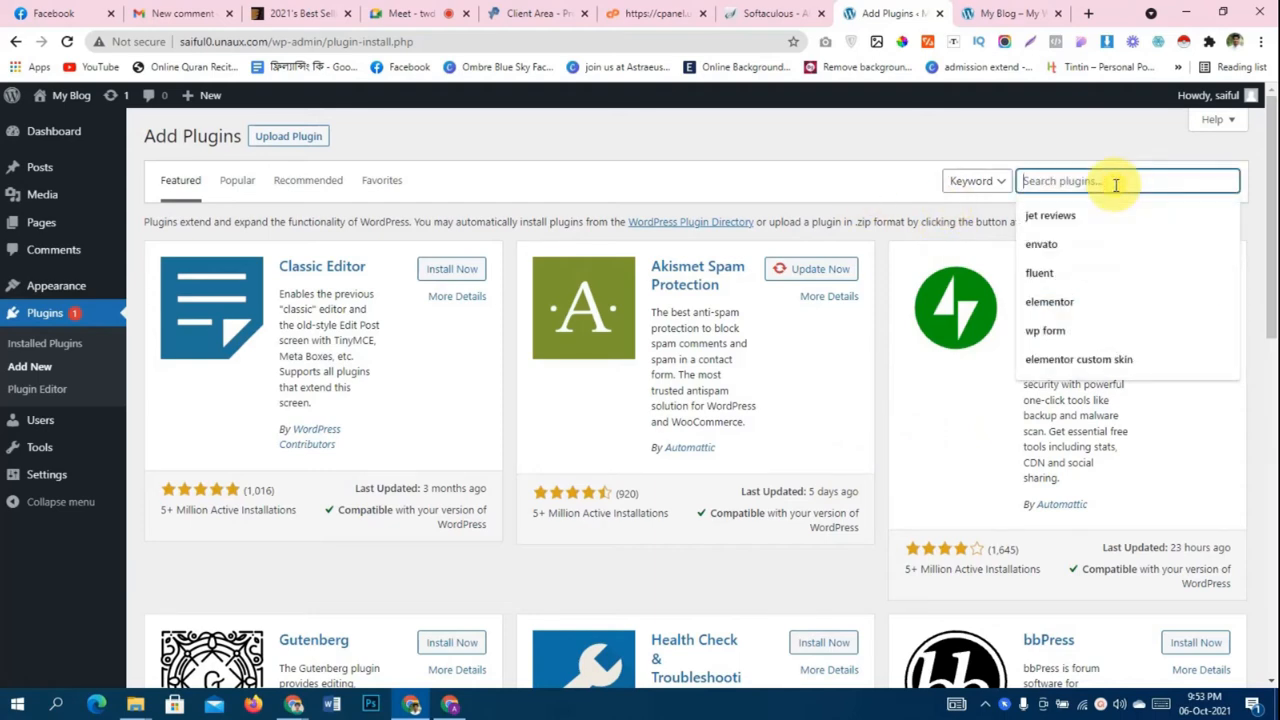
pyautogui.write('site')
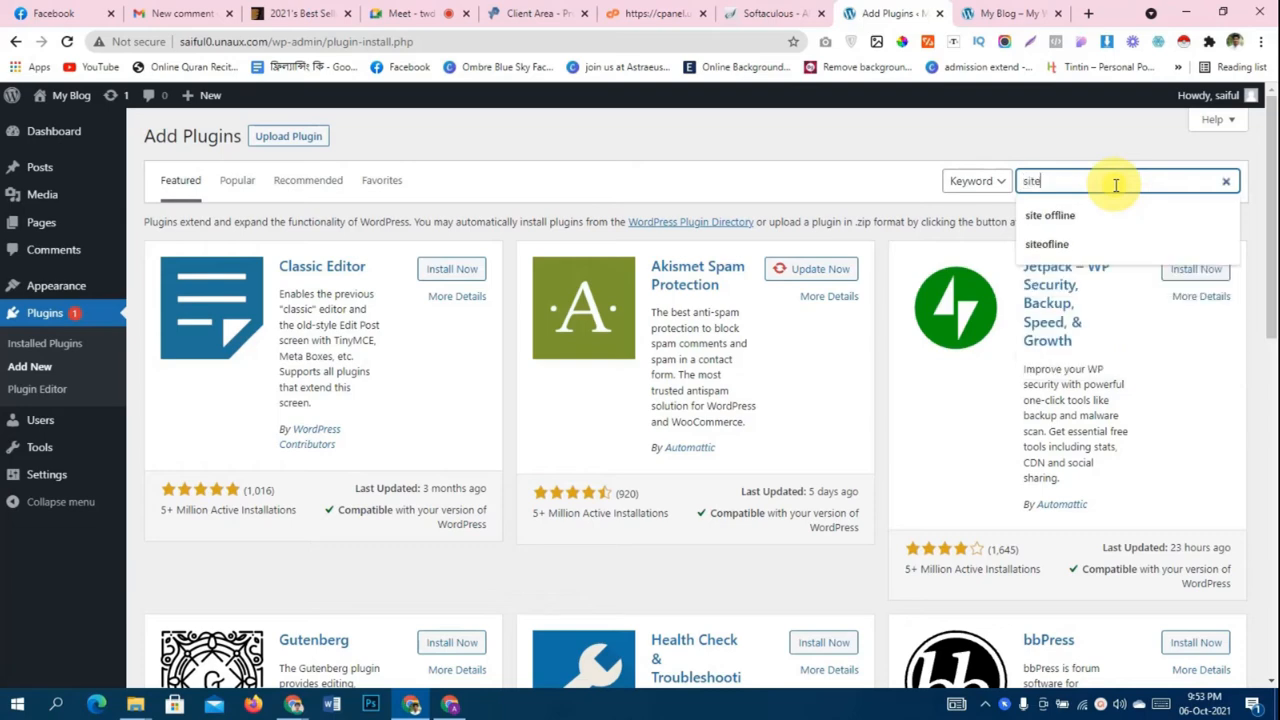
pyautogui.press('Down')
pyautogui.press('Return')
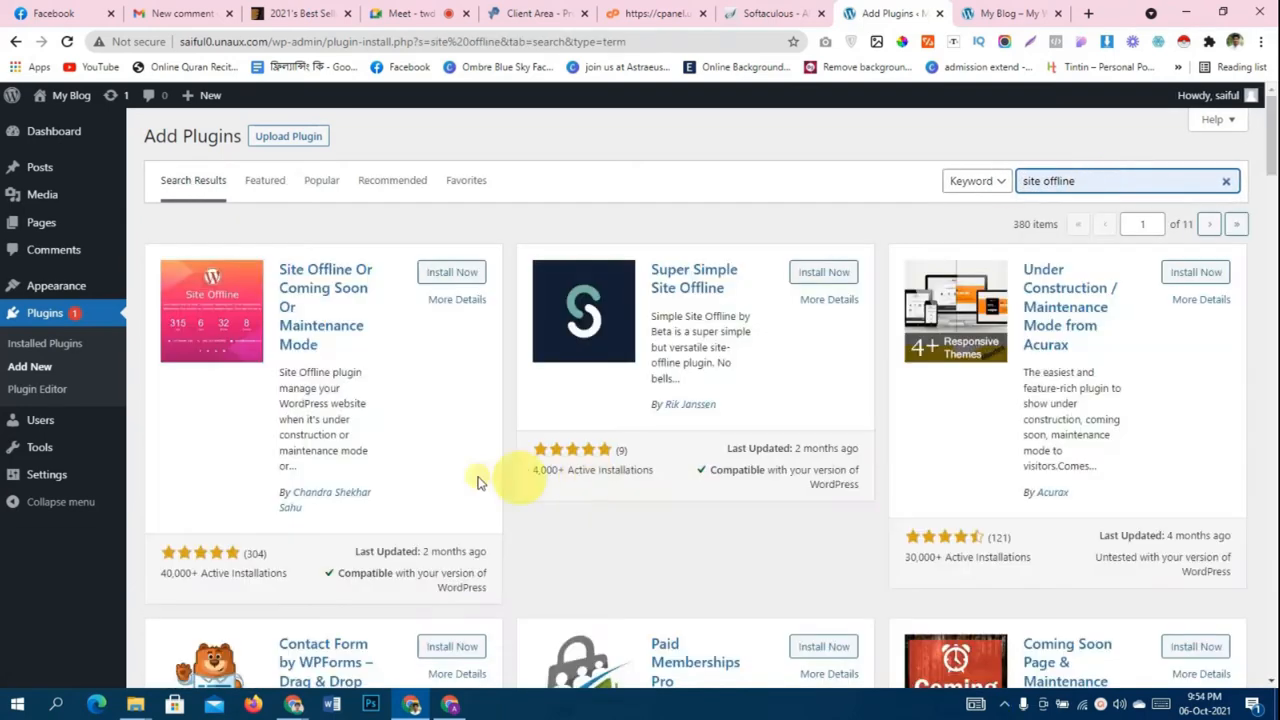
# - Install and activate the "Site Offline Or Coming Soon Or Maintenance Mode" plugin, and open its settings page
pyautogui.click(450, 271)
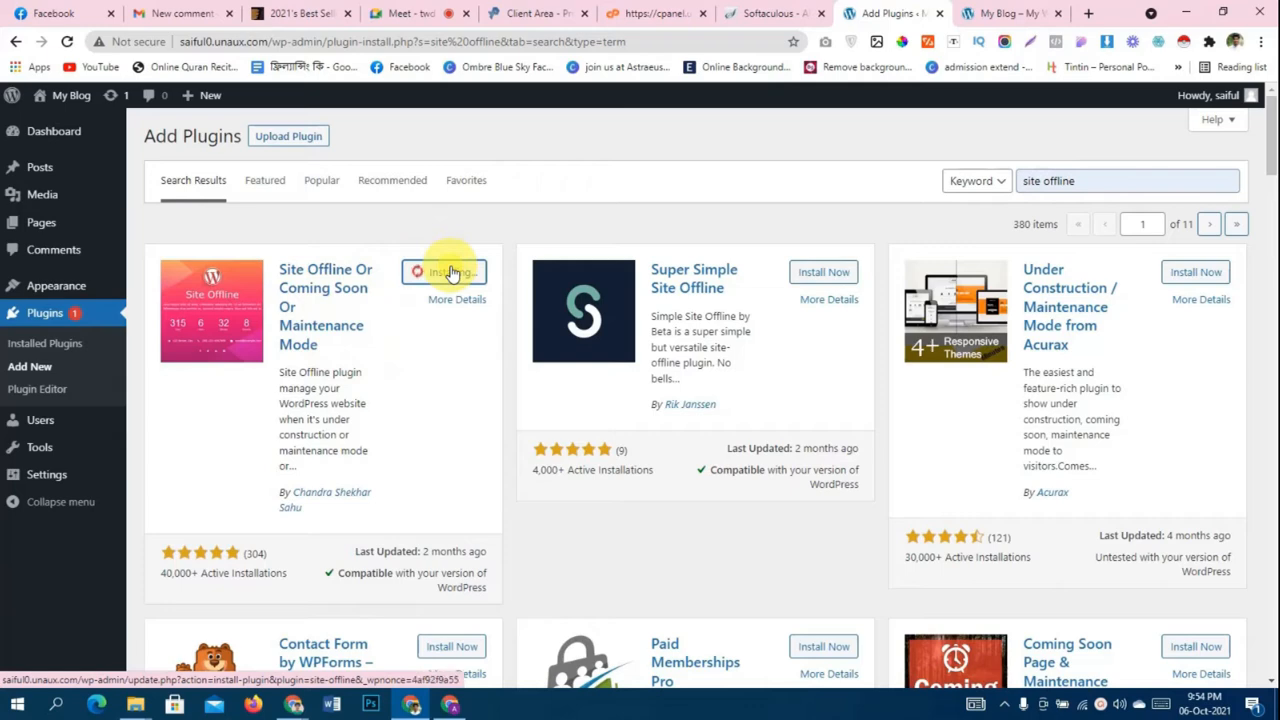
pyautogui.click(451, 272)
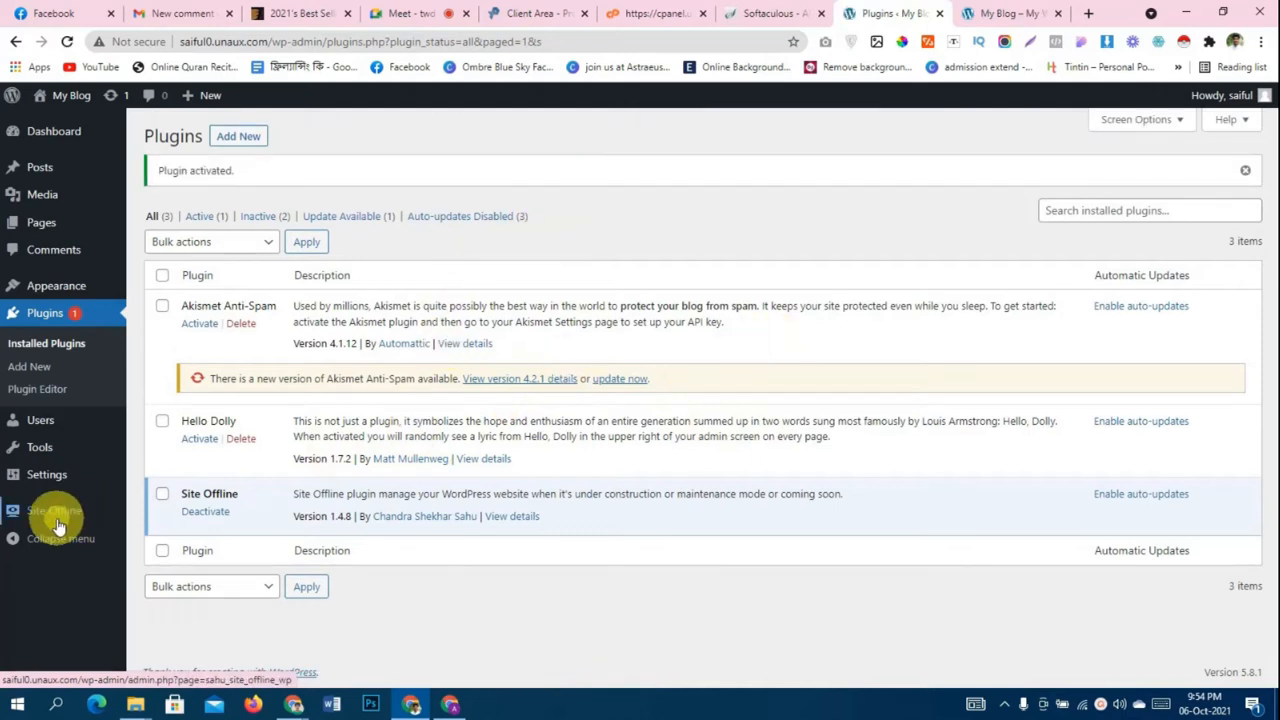
pyautogui.click(55, 512)
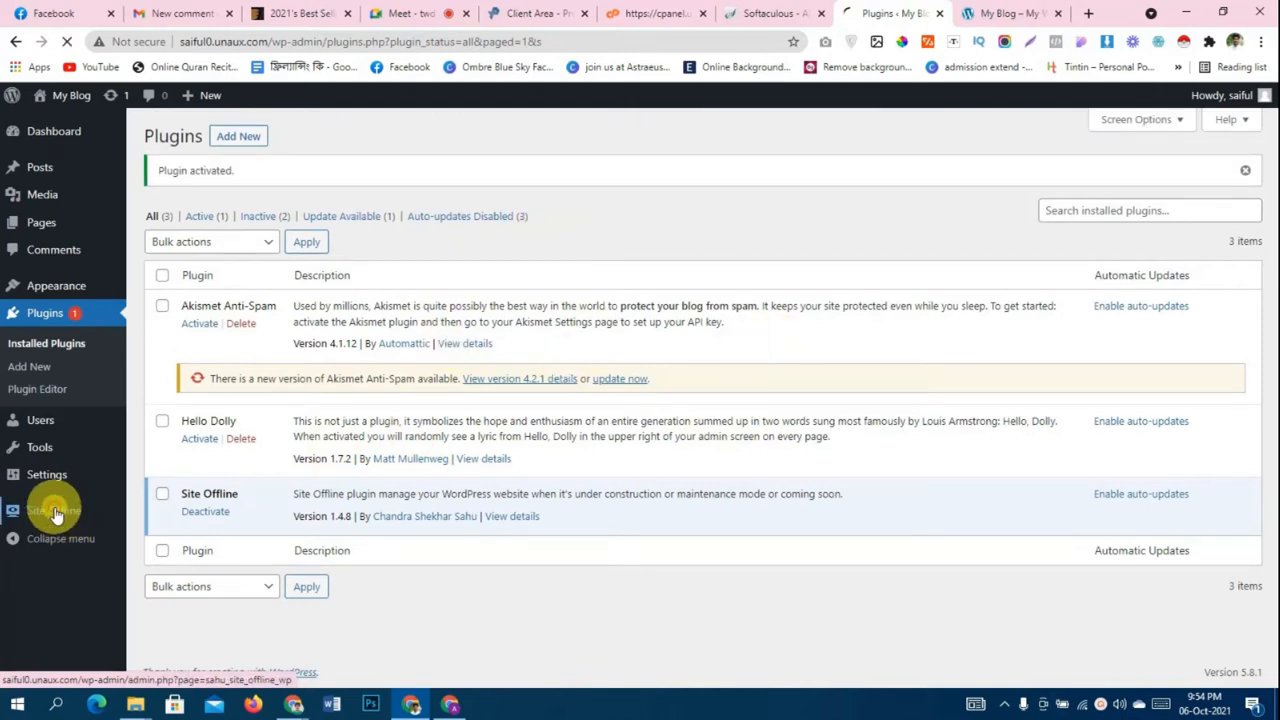
# - Reload the public homepage and check how it displays with the plugin activated
pyautogui.click(1012, 13)
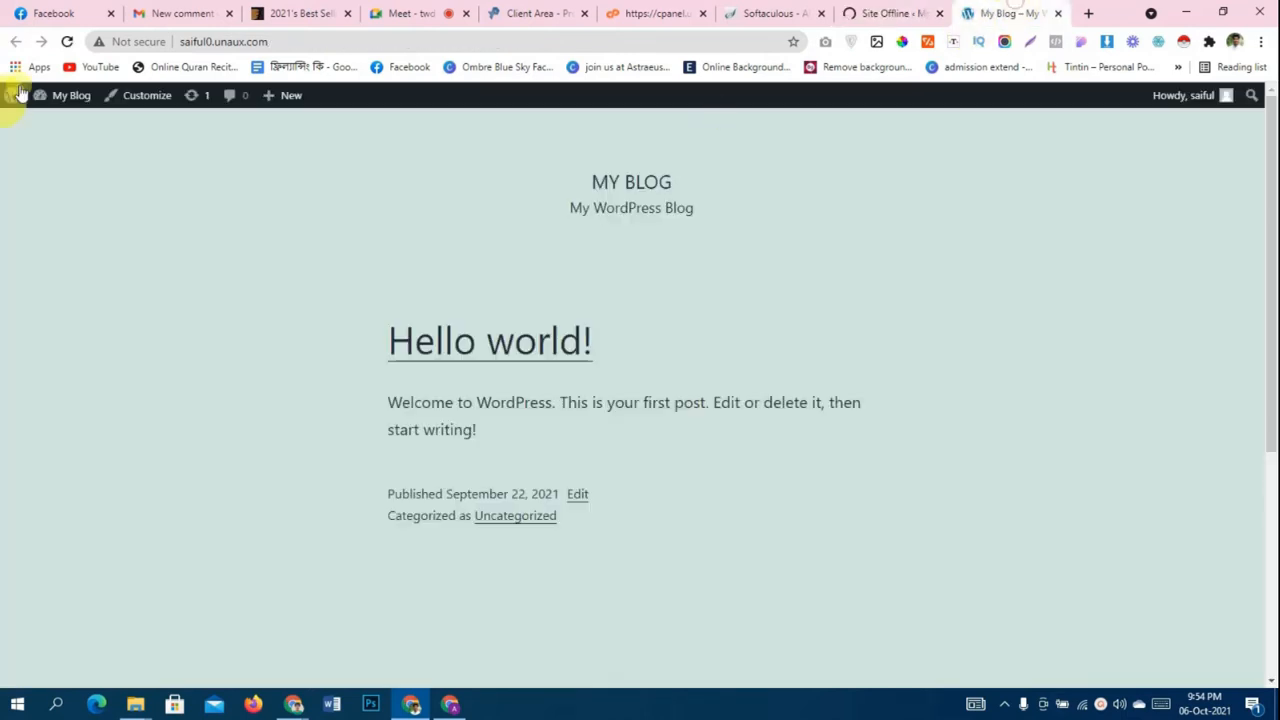
pyautogui.click(68, 42)
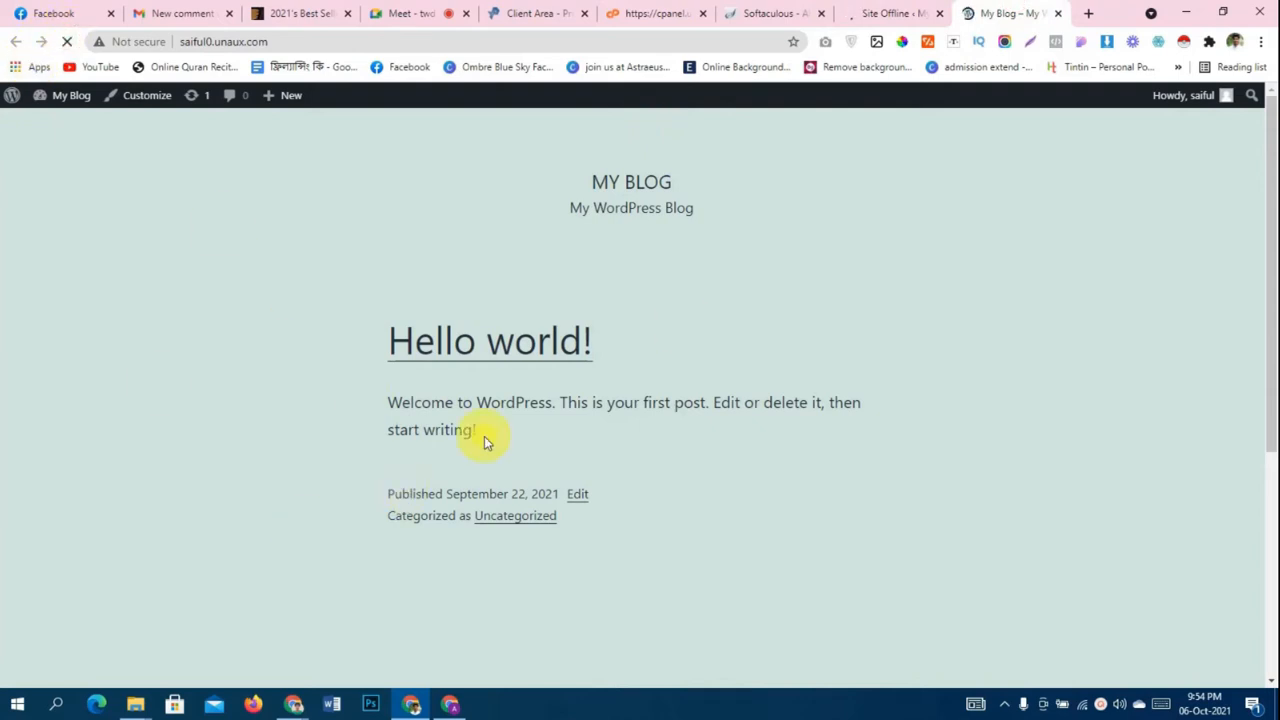
pyautogui.scroll(-4, 1063, 420)
pyautogui.scroll(3, 1060, 414)
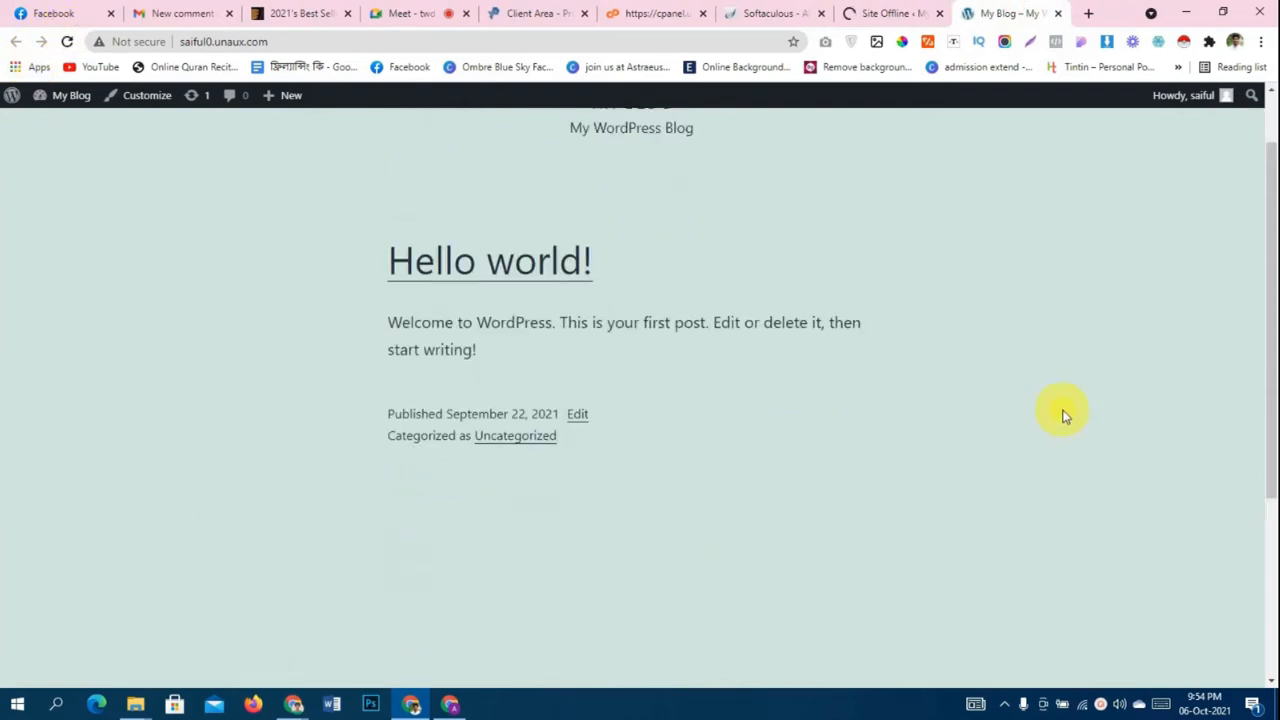
pyautogui.scroll(1, 950, 318)
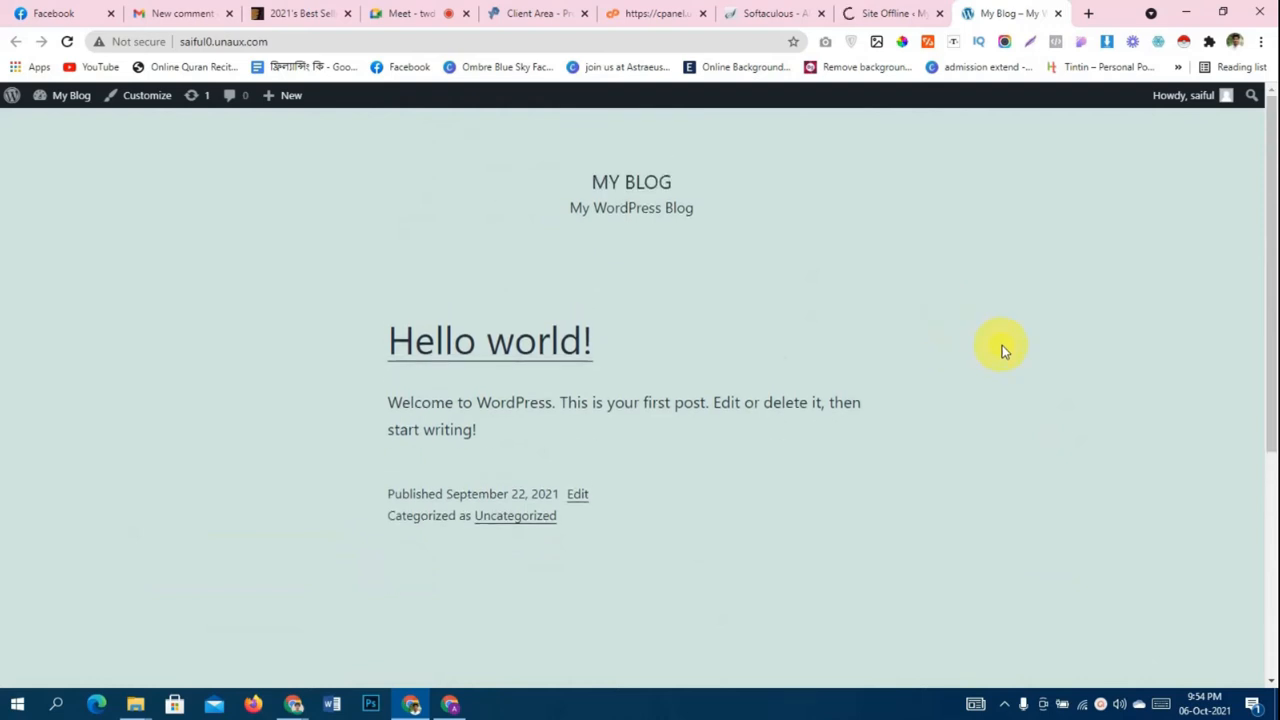
# - Turn on Enable Site Offline Mode in the Site Offline settings and save the change
pyautogui.click(850, 12)
pyautogui.scroll(-2, 666, 452)
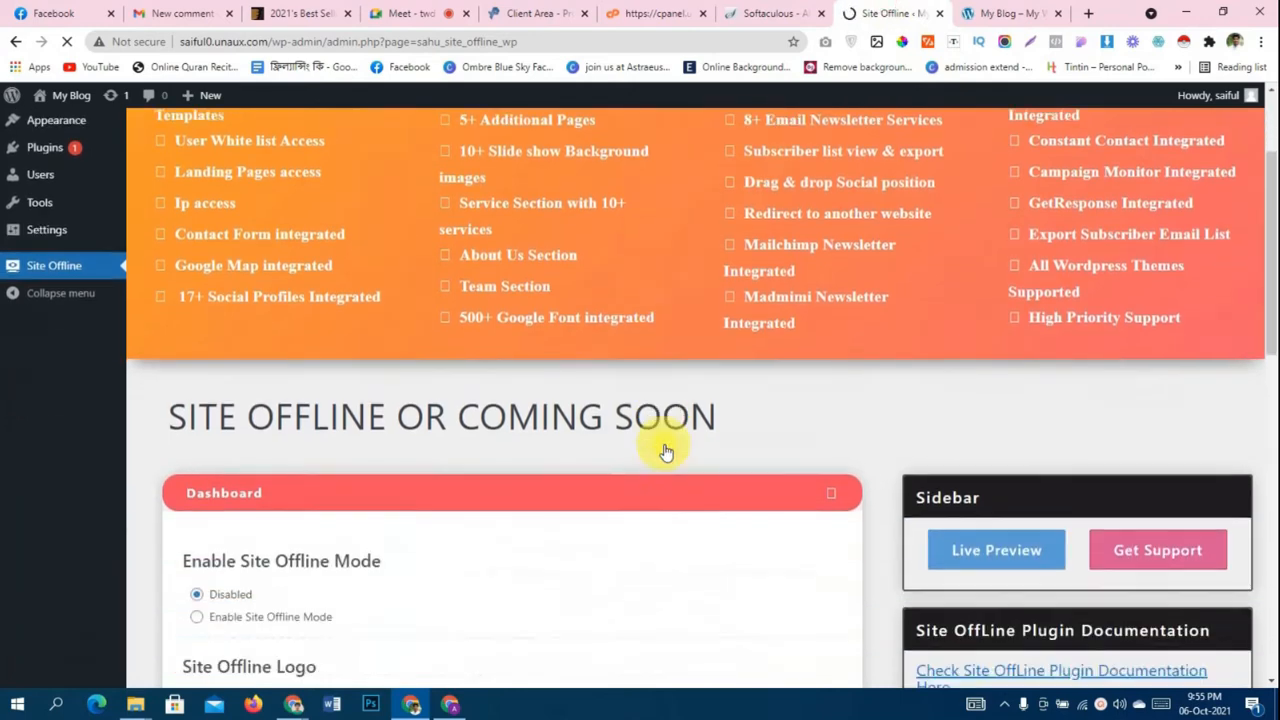
pyautogui.scroll(-2, 666, 452)
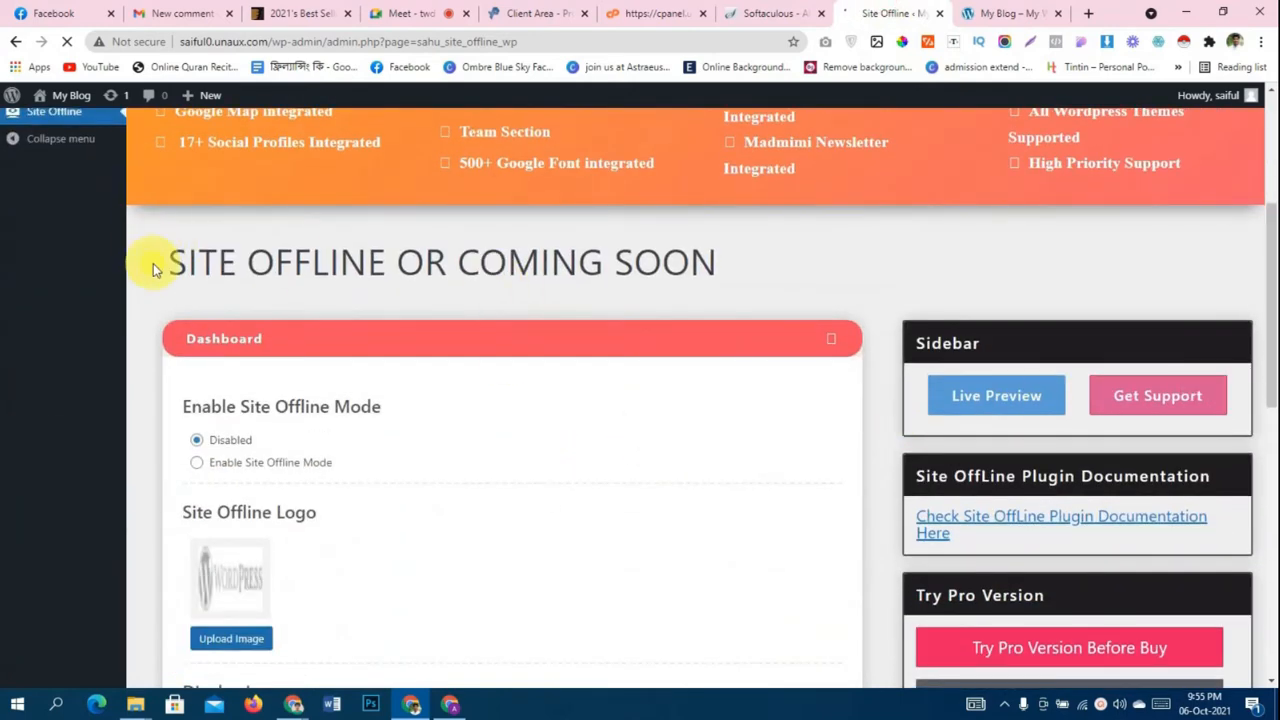
pyautogui.scroll(-1, 705, 263)
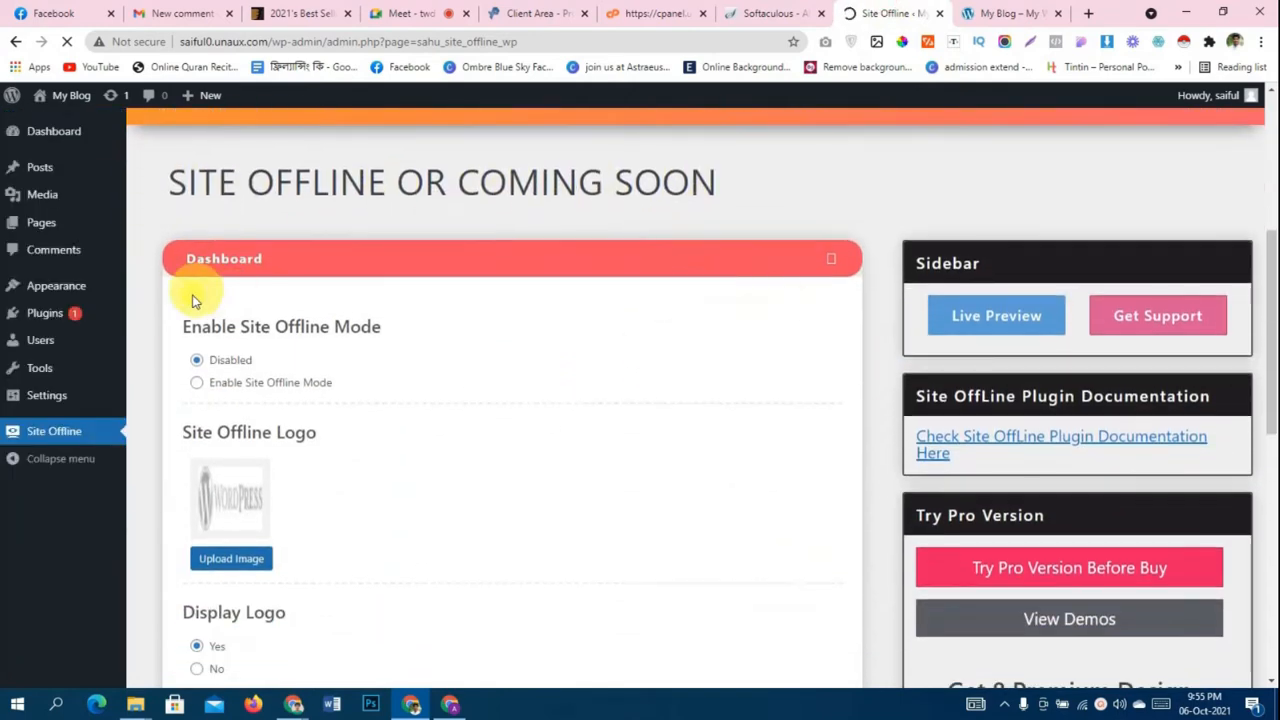
pyautogui.click(197, 385)
pyautogui.scroll(-7, 512, 429)
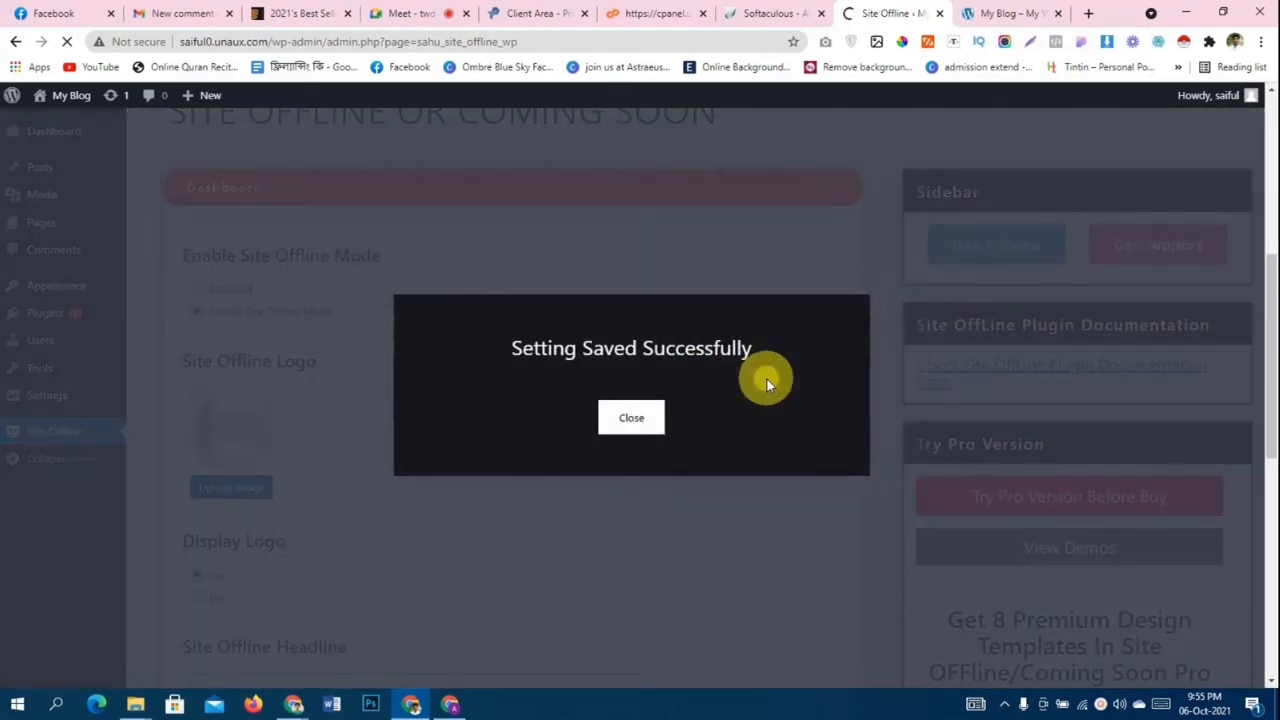
pyautogui.click(631, 417)
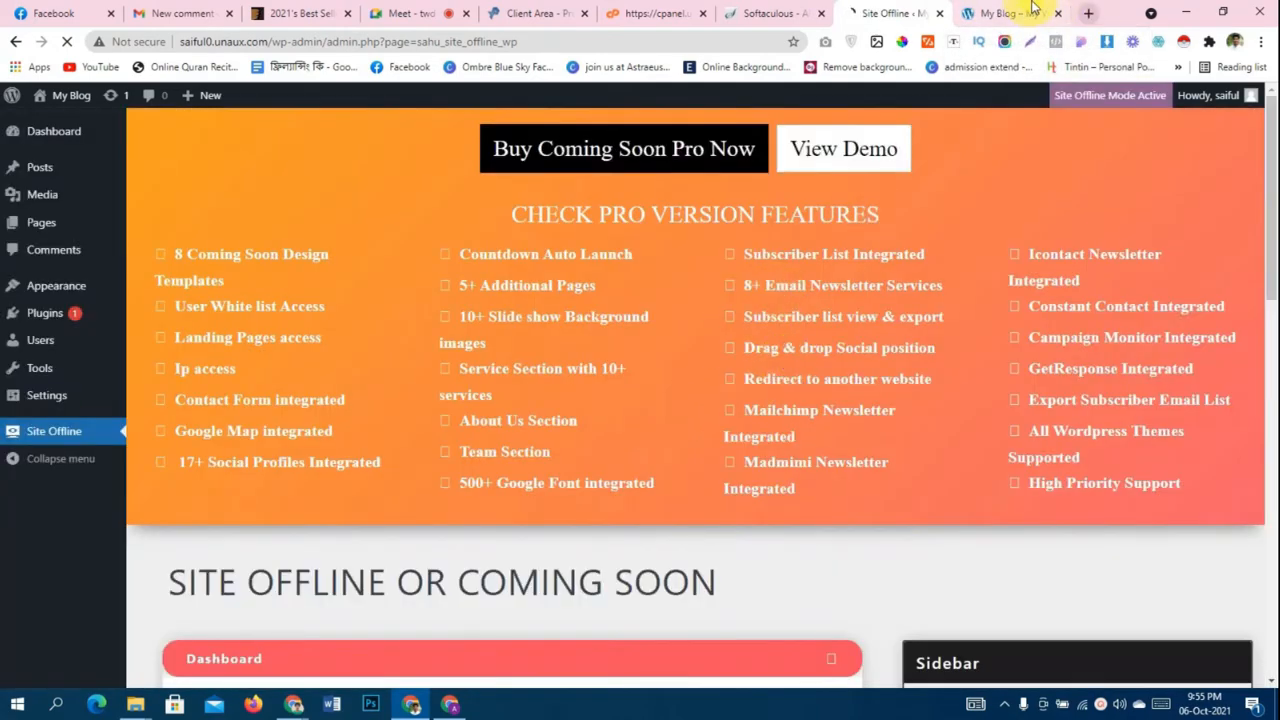
# - Reload the public homepage to check it with Site Offline mode enabled
pyautogui.click(1015, 12)
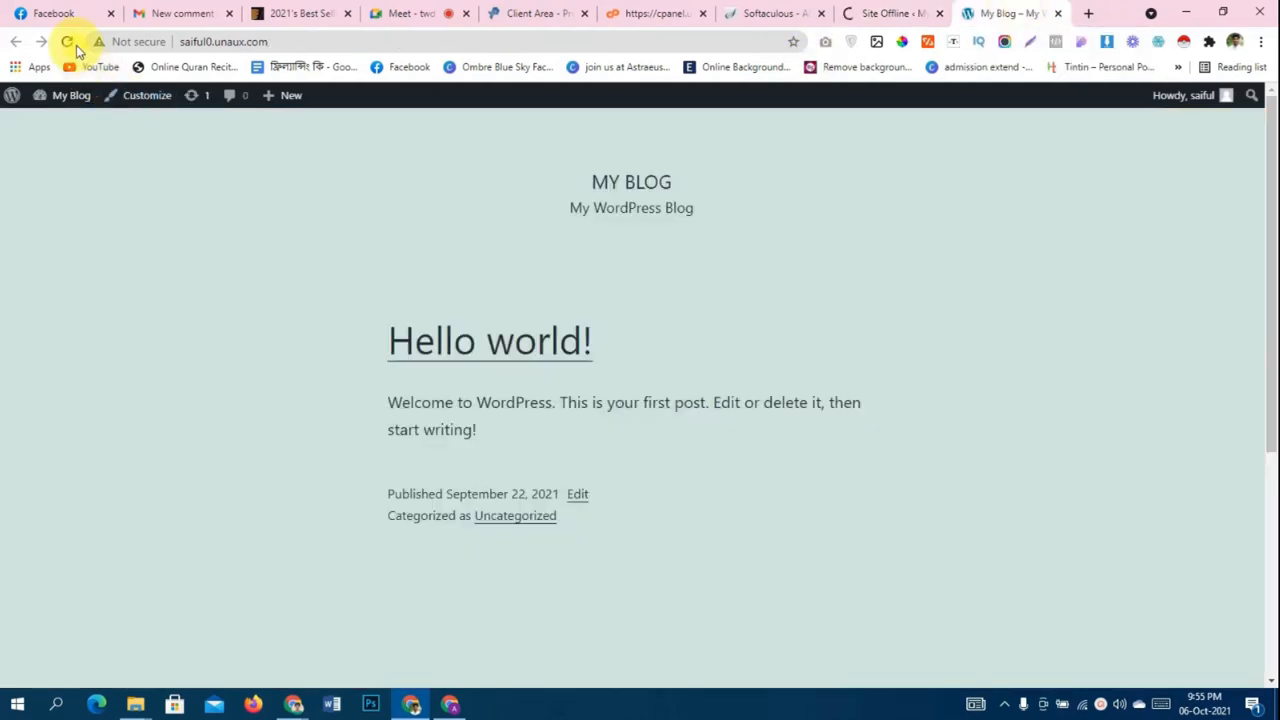
pyautogui.click(67, 44)
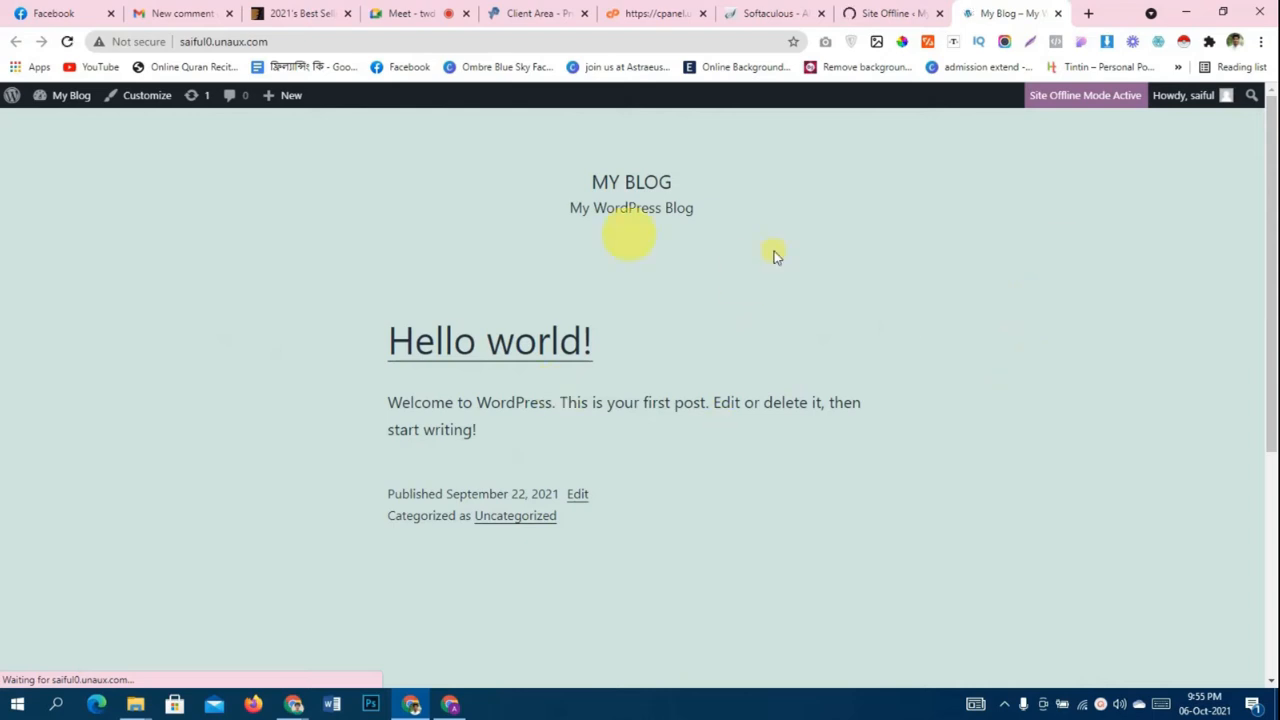
# - Select the public site's web address for copying and open a new Incognito window
pyautogui.click(585, 42)
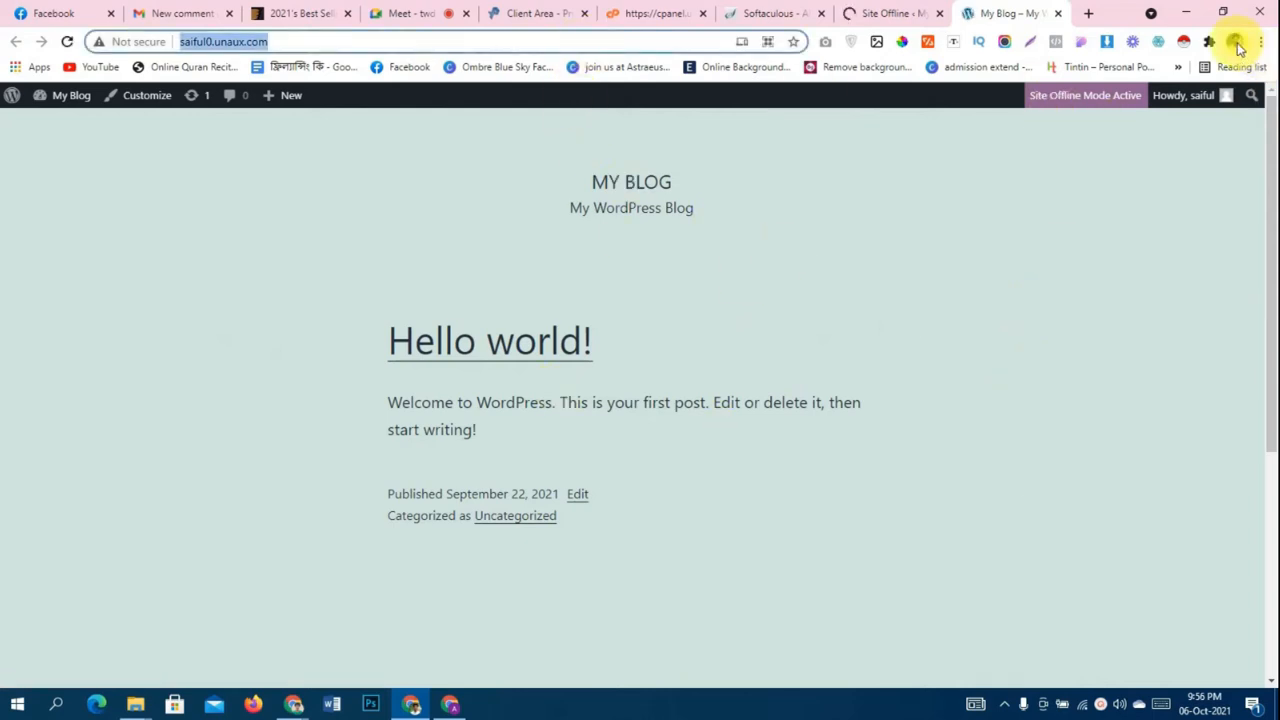
pyautogui.click(1236, 43)
pyautogui.click(1260, 45)
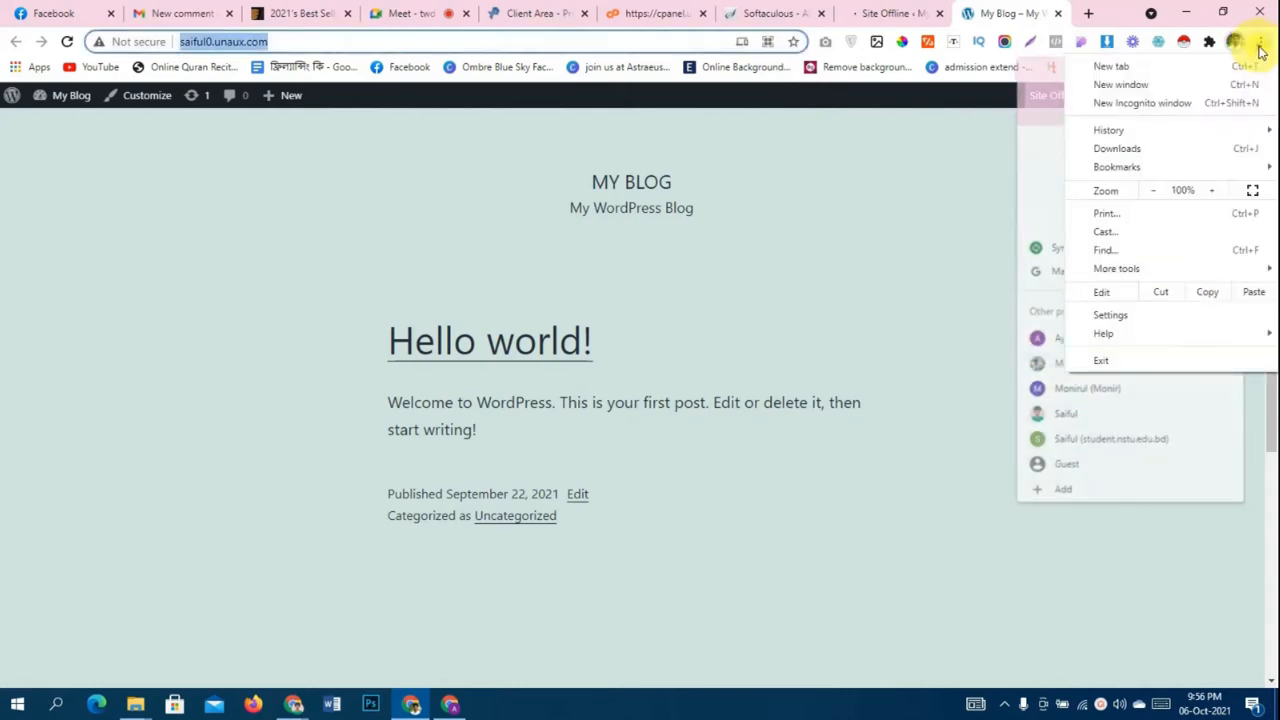
pyautogui.click(1200, 104)
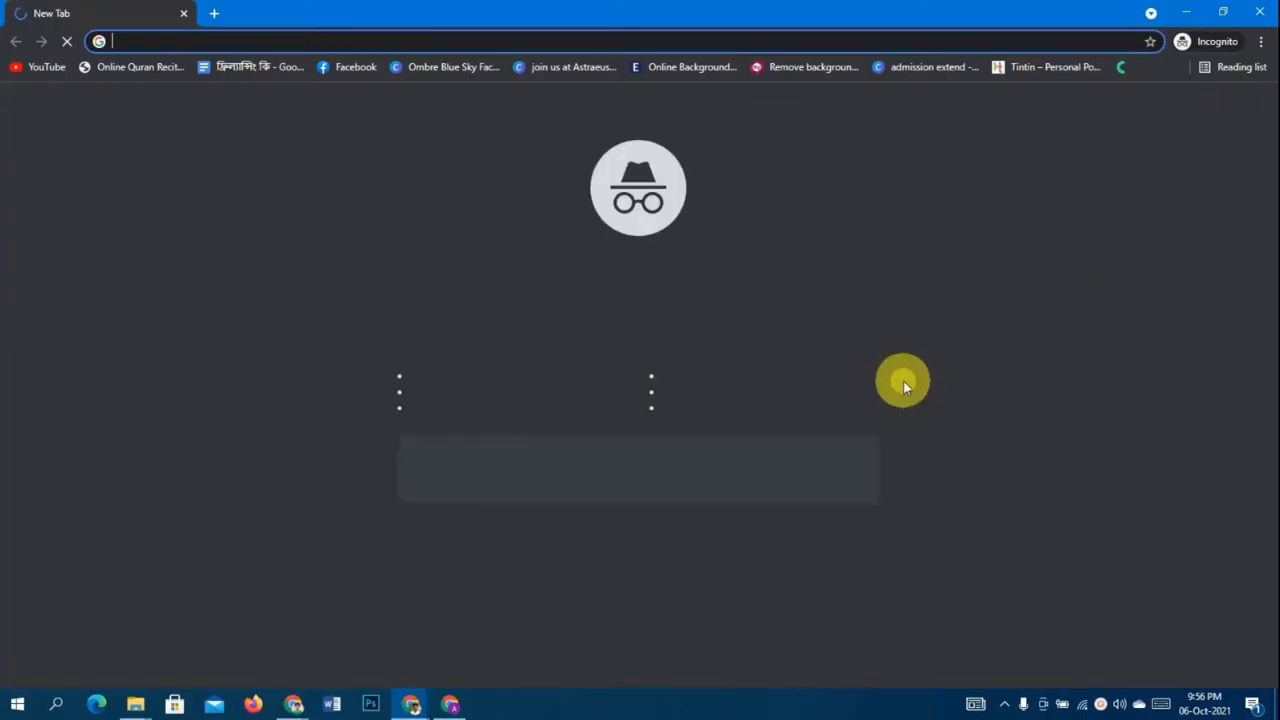
# - Load the public site's address in the Incognito window and look through the whole offline page
pyautogui.write('saiful0.unaux.com/')
pyautogui.press('Return')
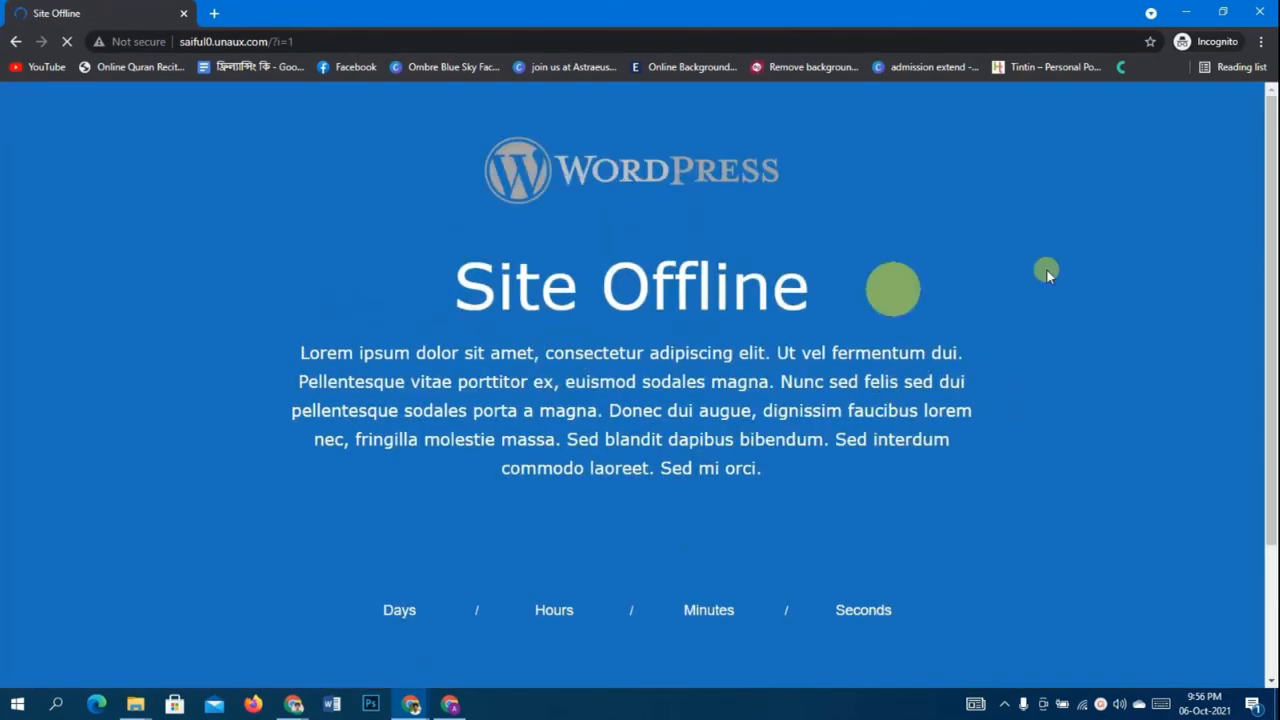
pyautogui.scroll(-1, 985, 465)
pyautogui.scroll(-1, 1000, 472)
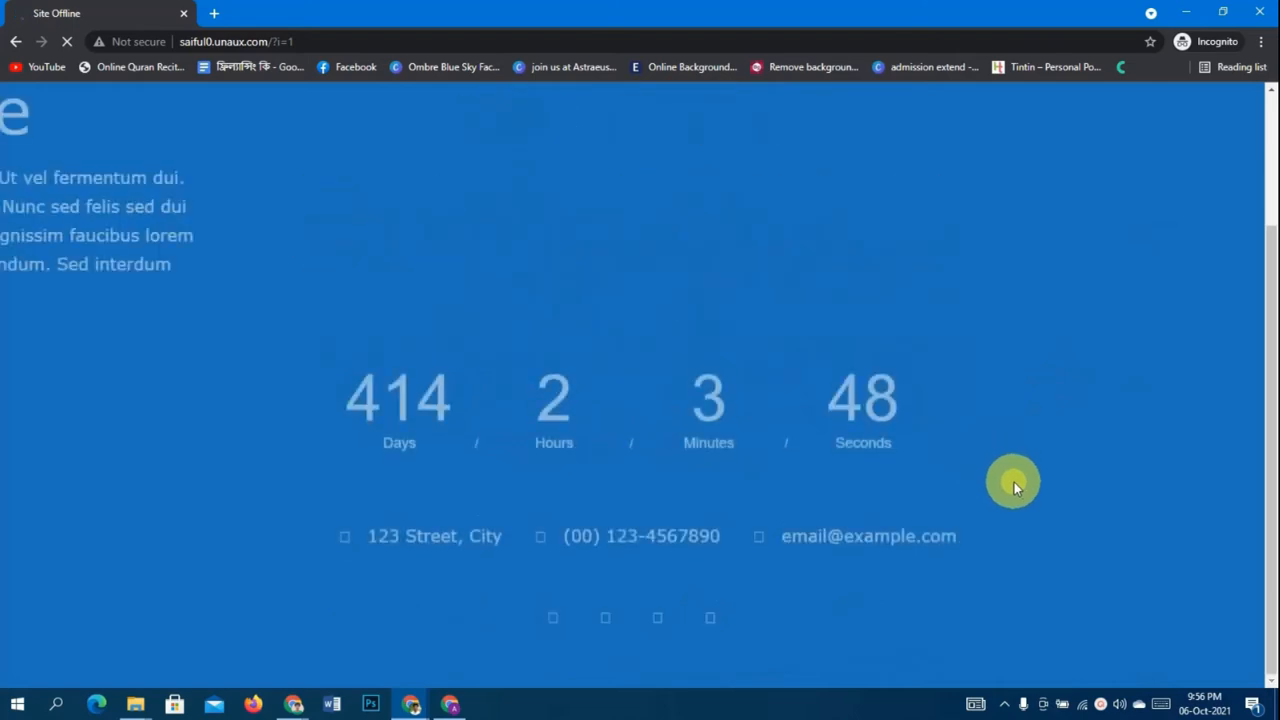
pyautogui.scroll(2, 1014, 482)
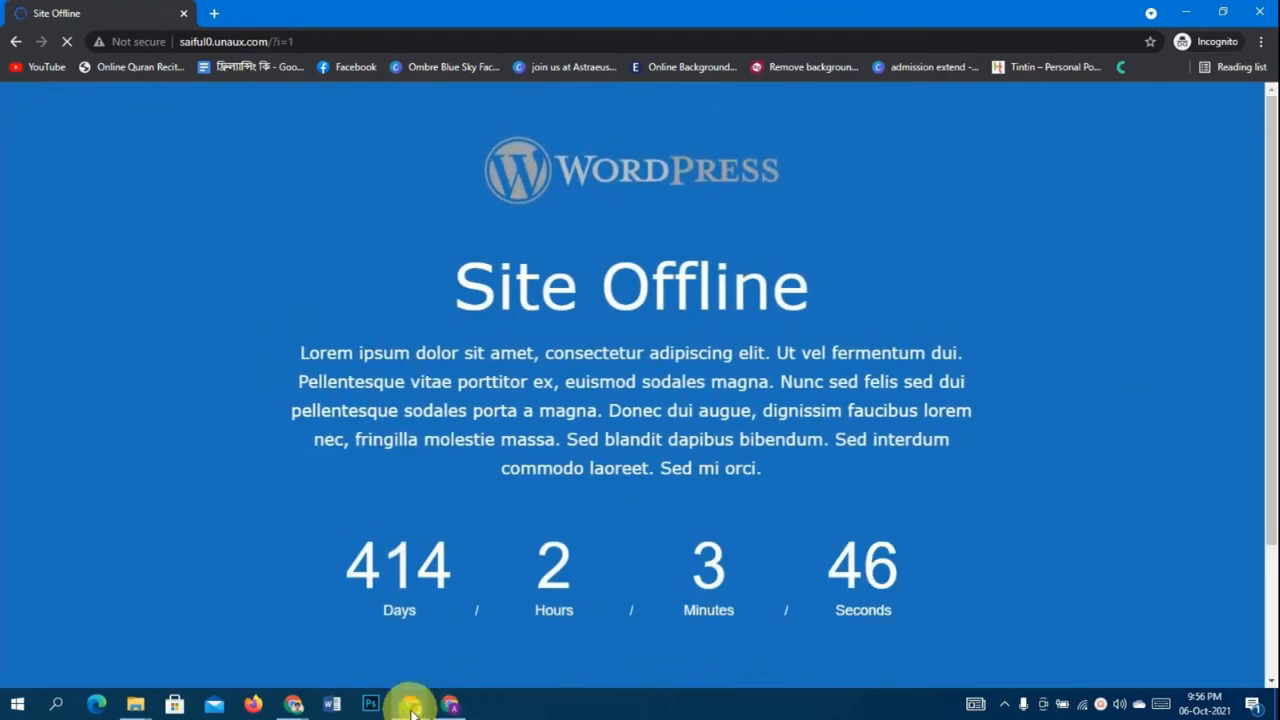
# - Compare with the homepage in the logged-in browser window, and open the Site Offline settings page there
pyautogui.moveTo(411, 704)
pyautogui.click(340, 622)
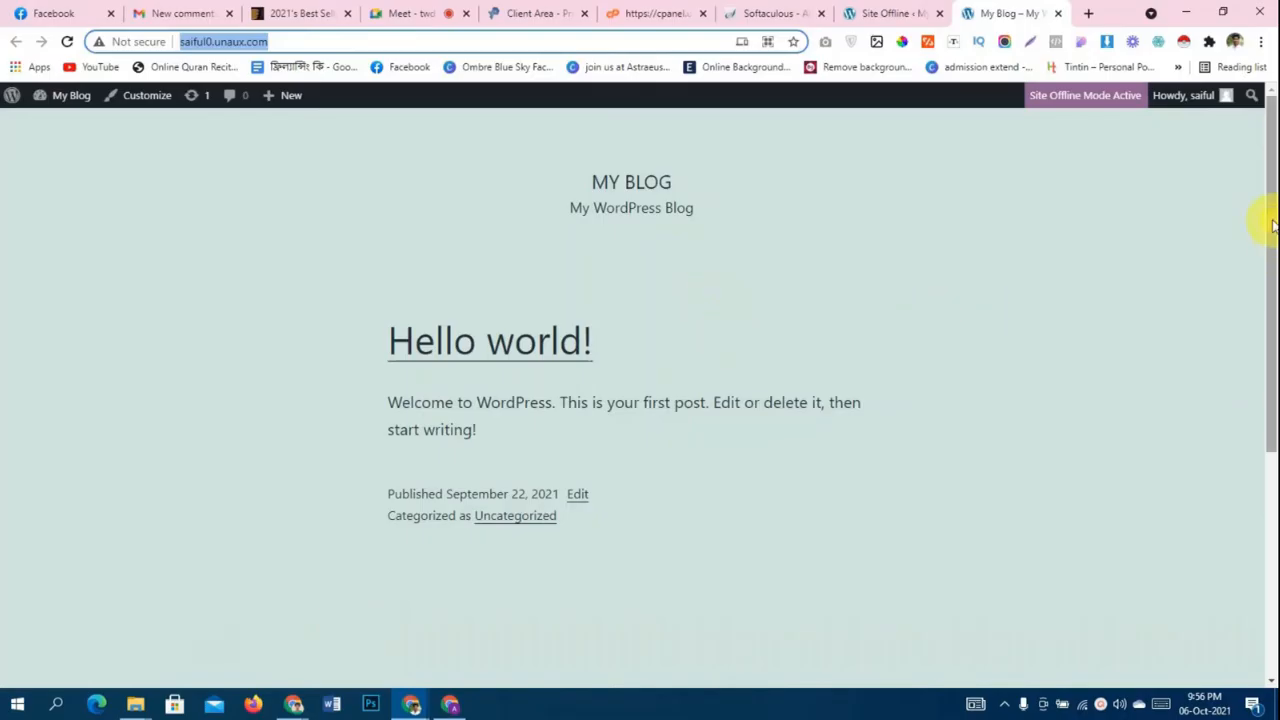
pyautogui.moveTo(1230, 106)
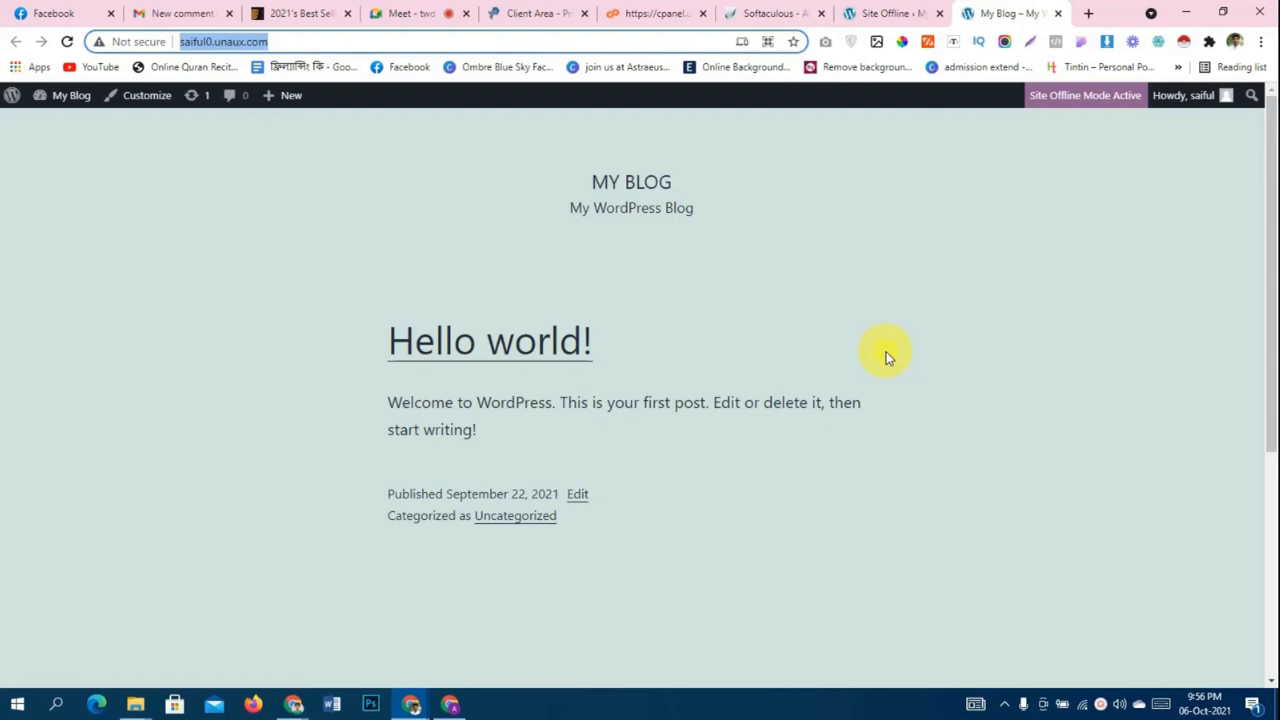
pyautogui.click(858, 10)
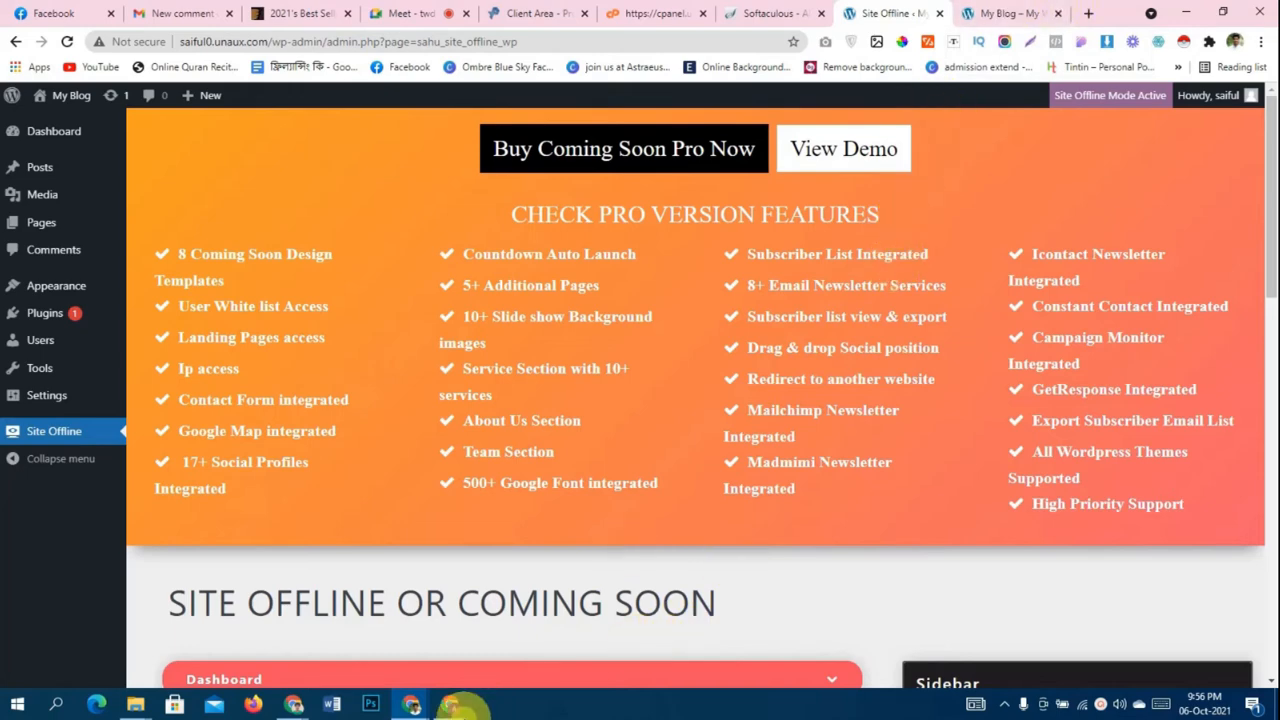
# - Switch to the Incognito window and review the offline page with its background, countdown and contact details
pyautogui.moveTo(424, 710)
pyautogui.click(494, 624)
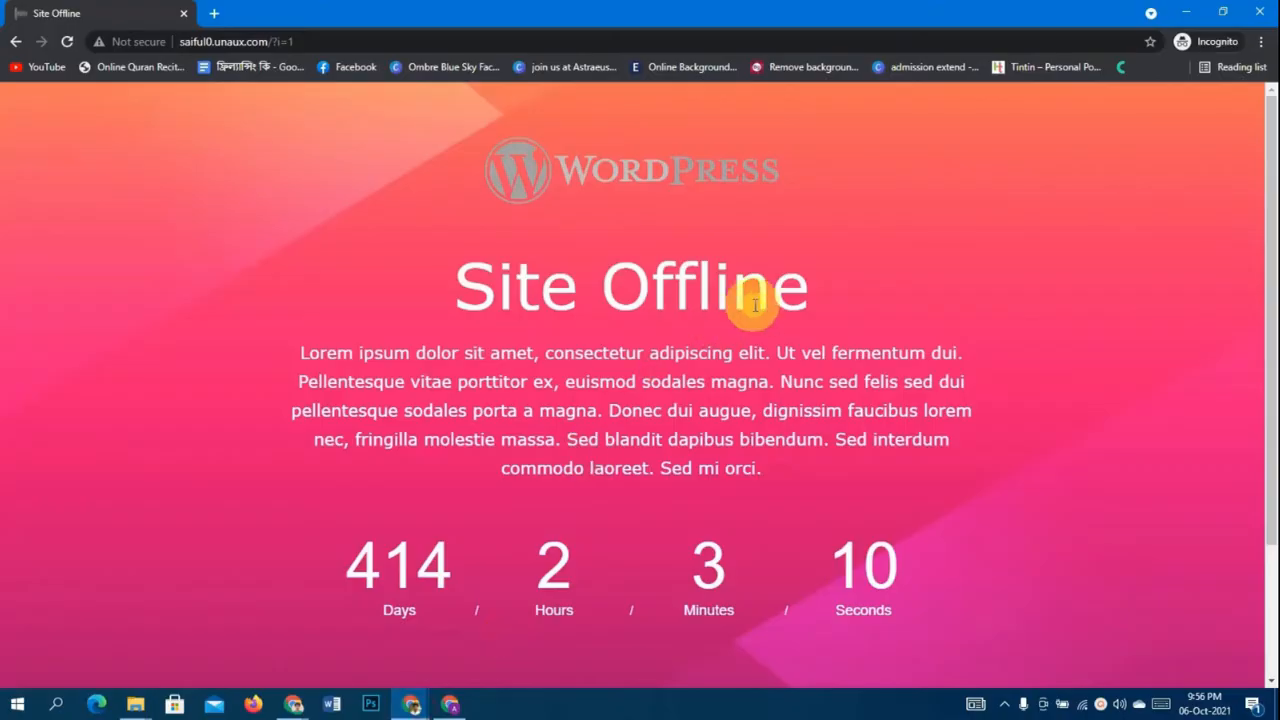
pyautogui.scroll(-2, 1100, 520)
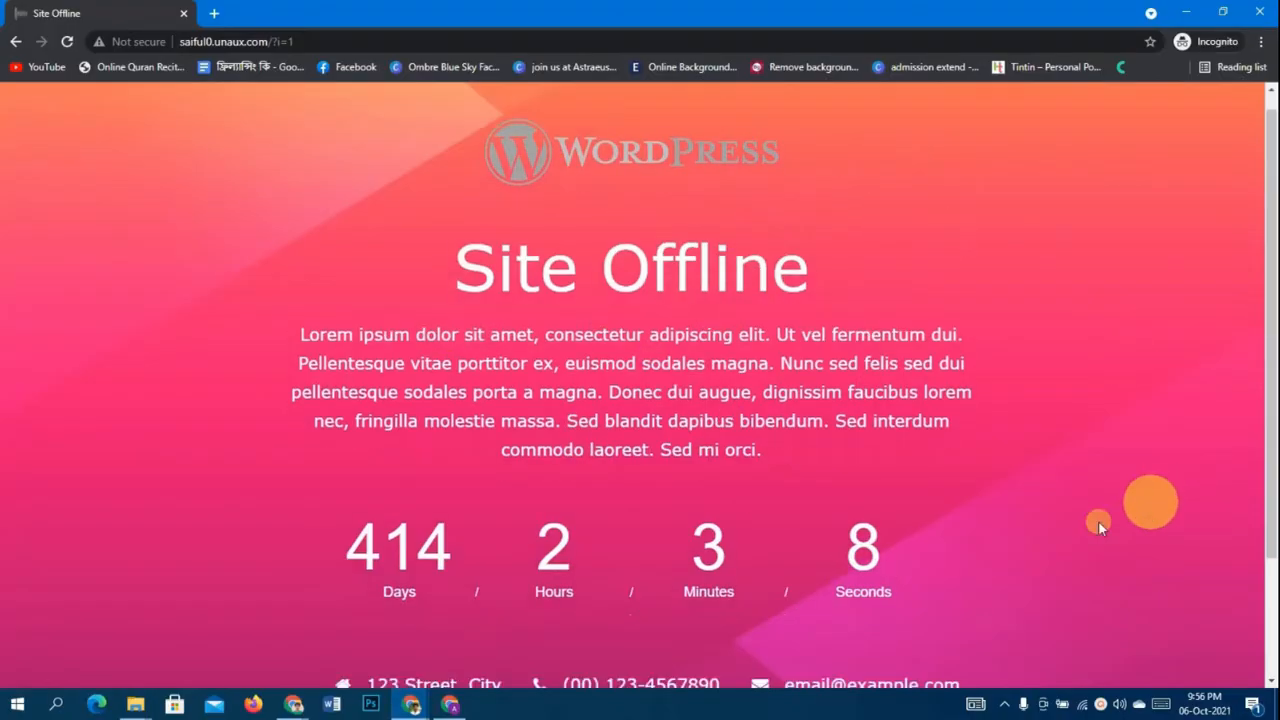
# - Return to the Site Offline settings and open the Media Library to choose a new Site Offline Logo
pyautogui.moveTo(410, 705)
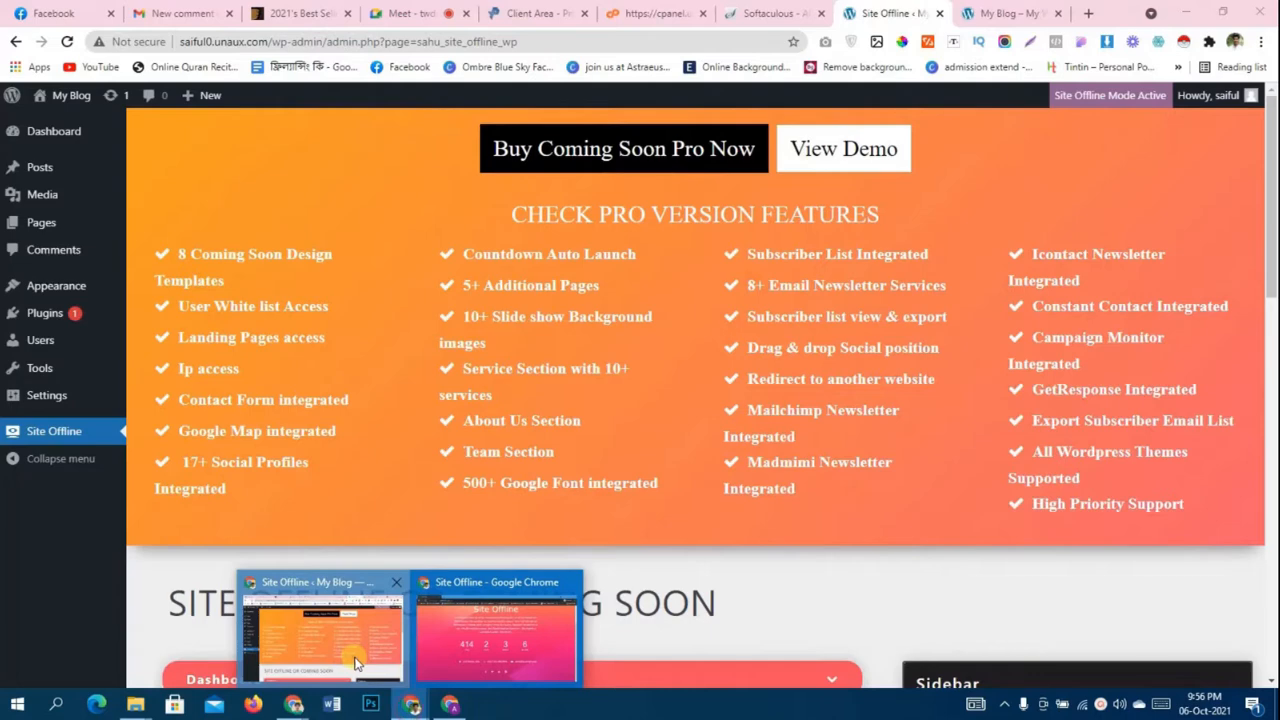
pyautogui.click(360, 605)
pyautogui.scroll(-4, 651, 374)
pyautogui.scroll(-2, 645, 372)
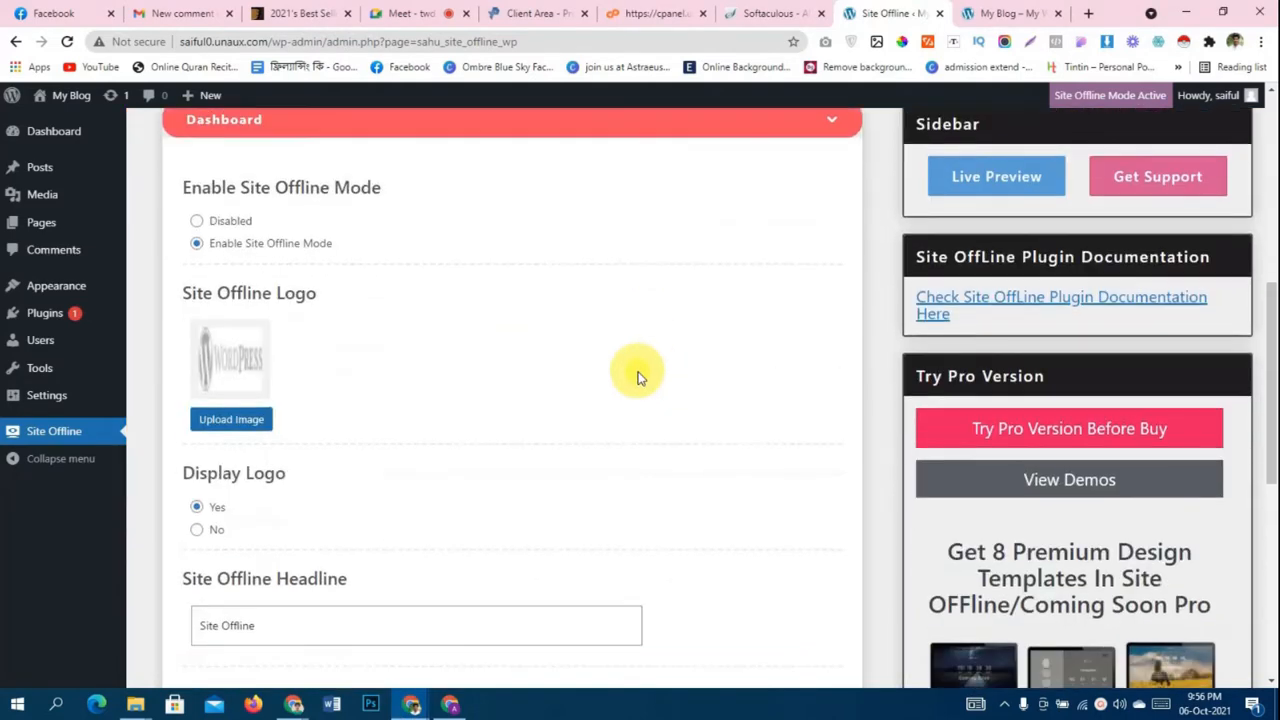
pyautogui.click(228, 424)
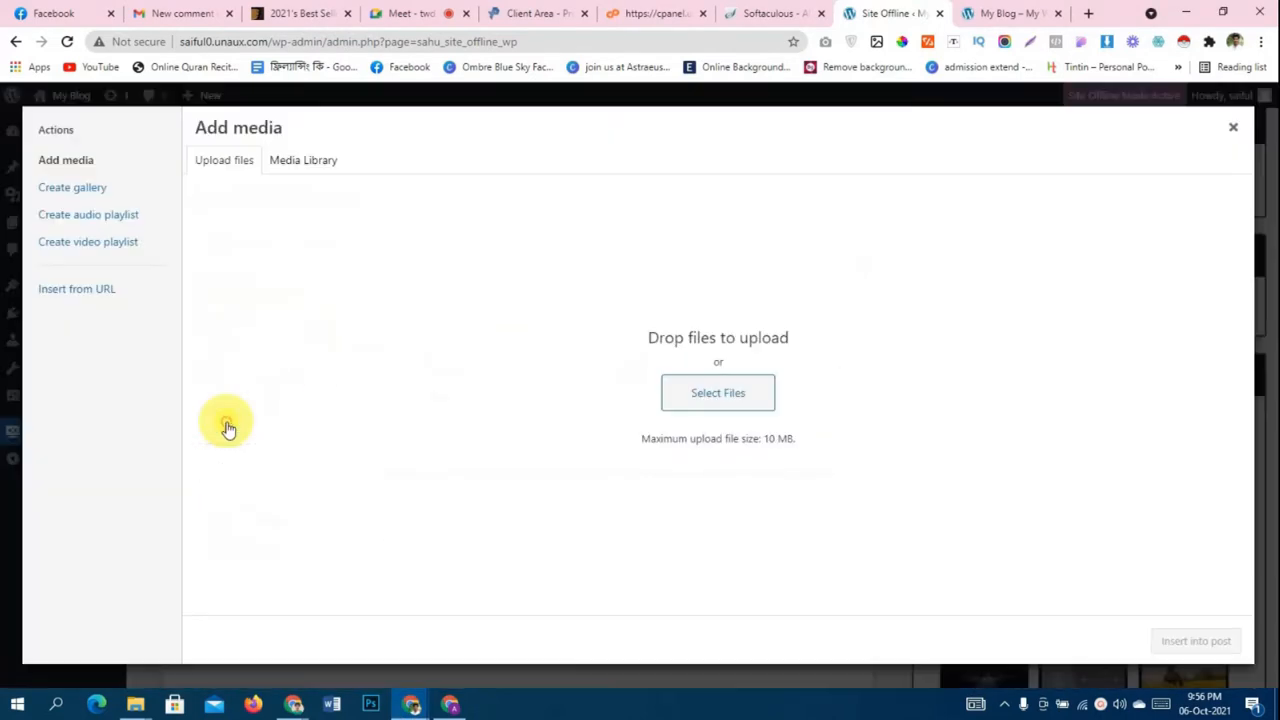
pyautogui.click(297, 162)
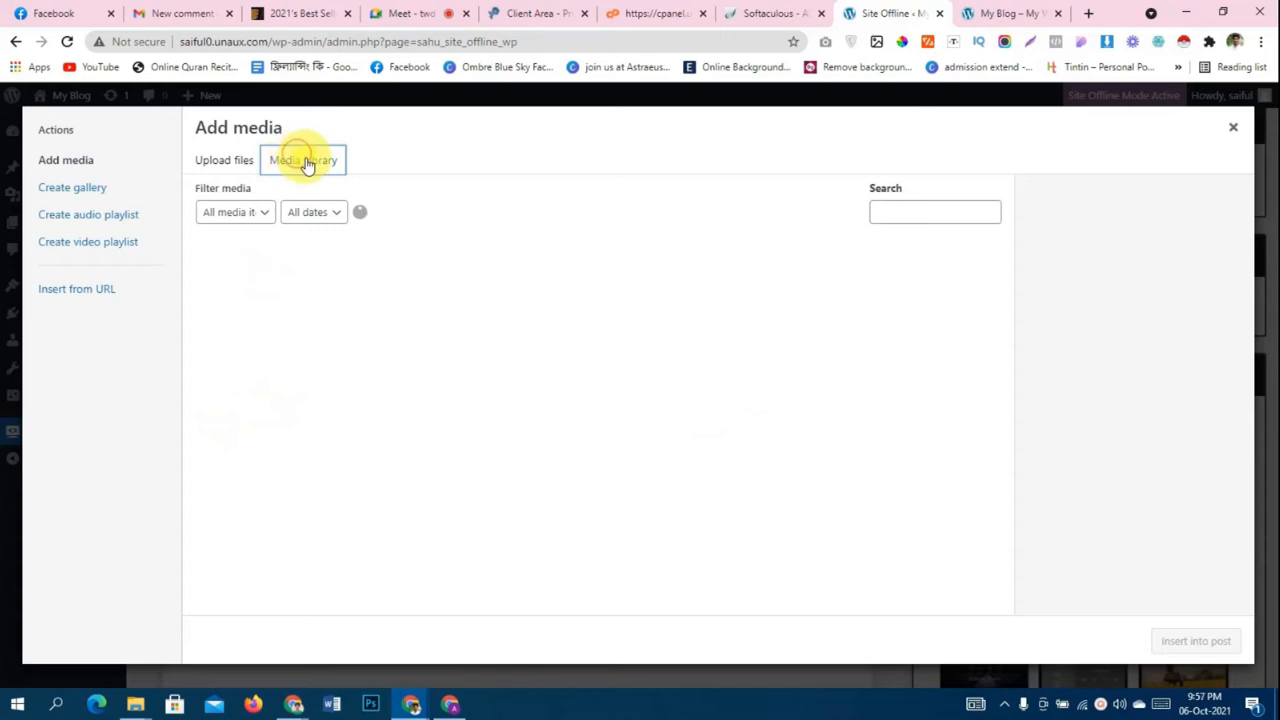
# - Upload the round emblem image b51494_af95ca3de6b84f6ea686359a28ed1bf0_mv2.jpg from the Downloads folder on drive E and insert it as the logo
pyautogui.click(581, 430)
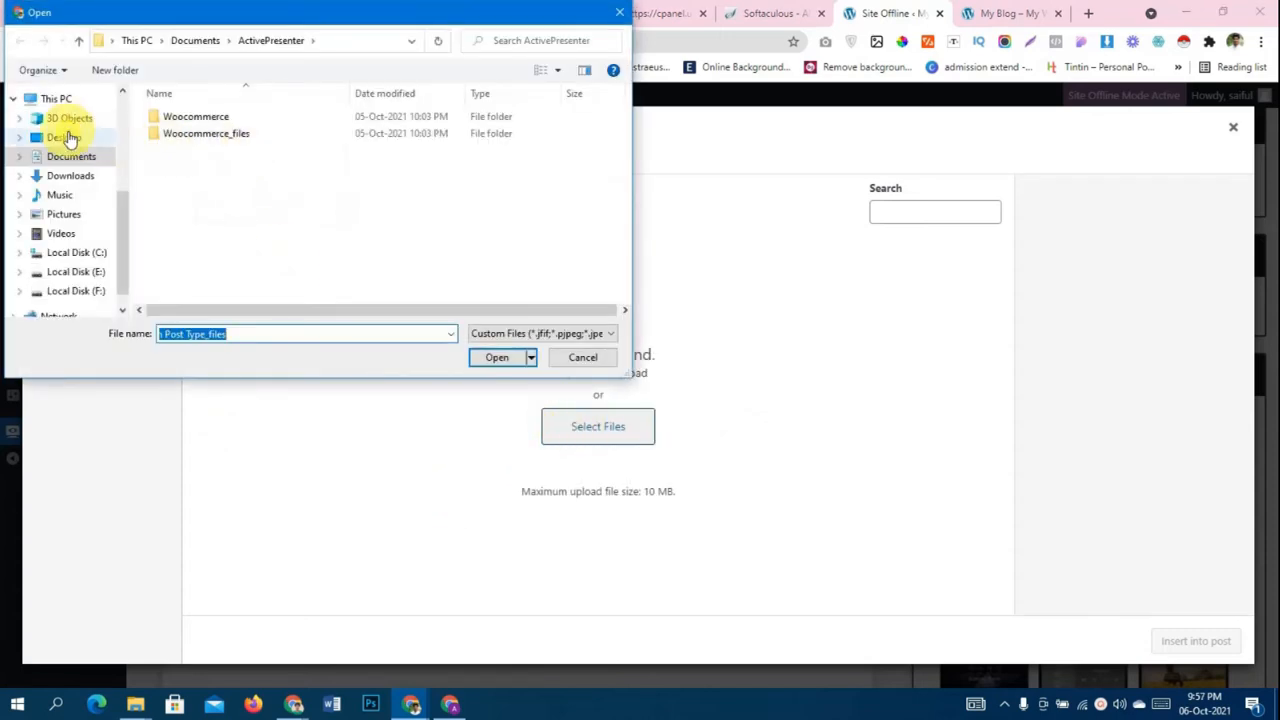
pyautogui.click(64, 137)
pyautogui.scroll(-3, 486, 229)
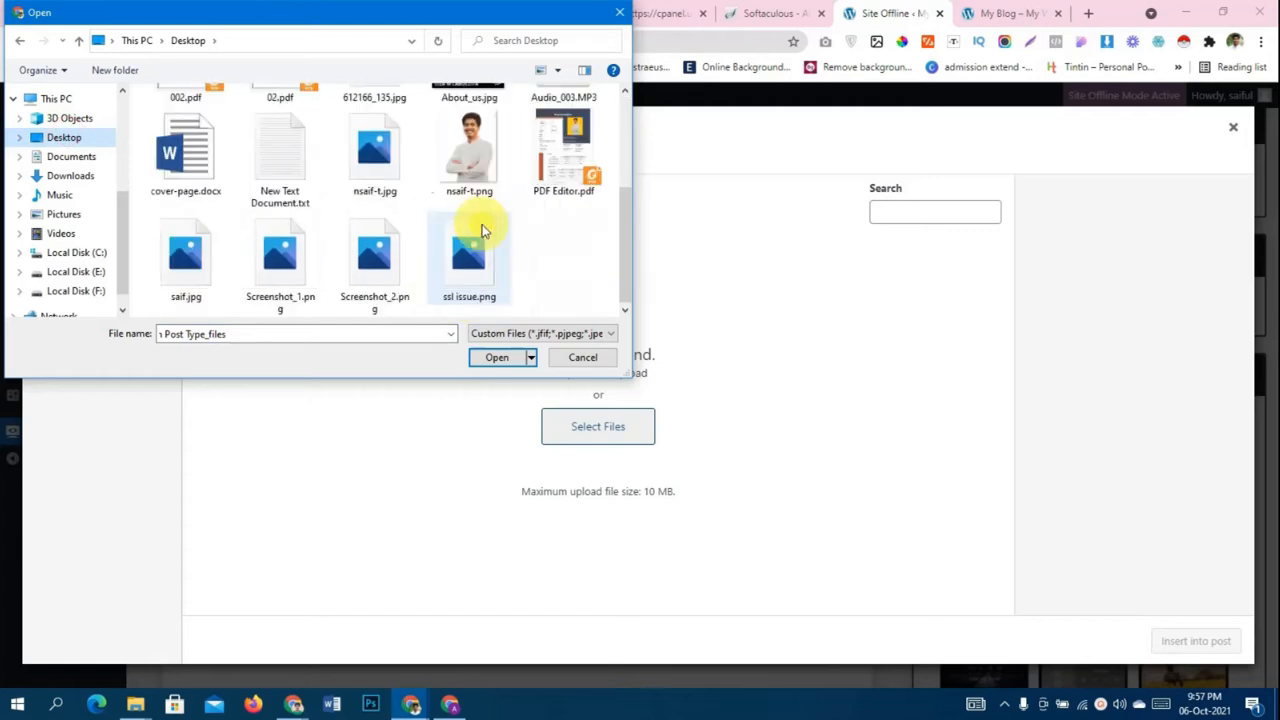
pyautogui.click(385, 138)
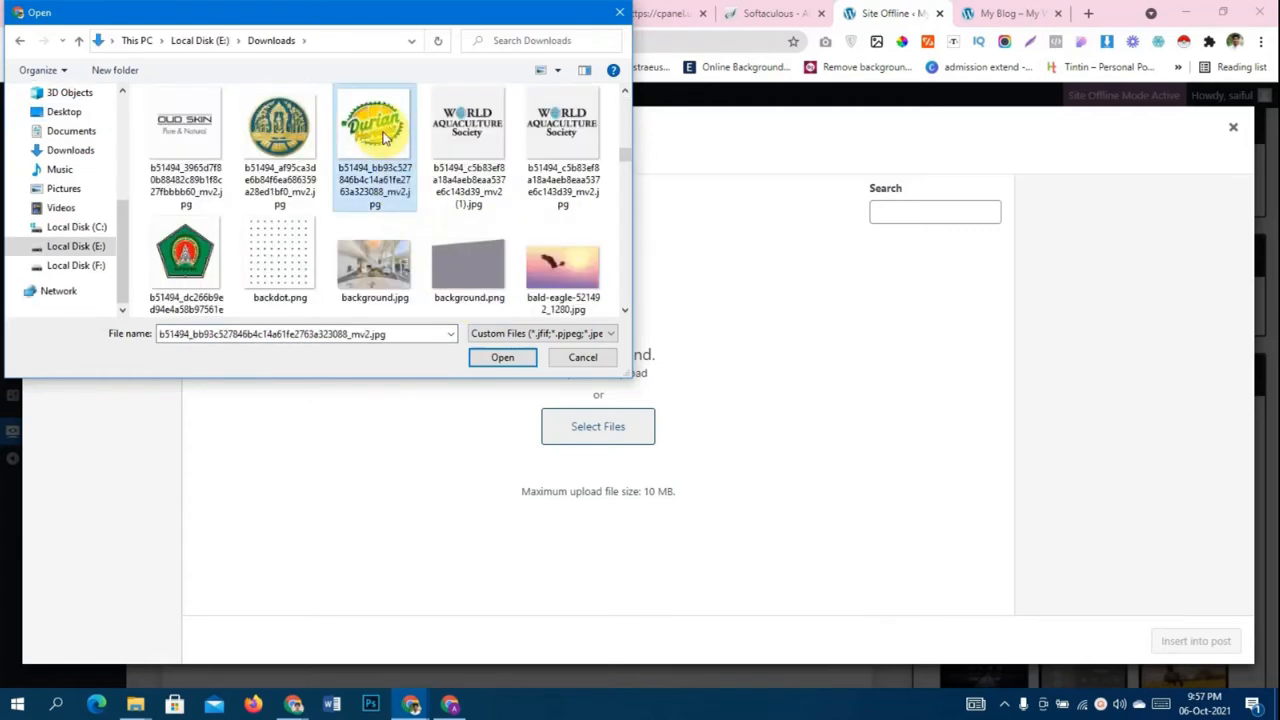
pyautogui.press('Left')
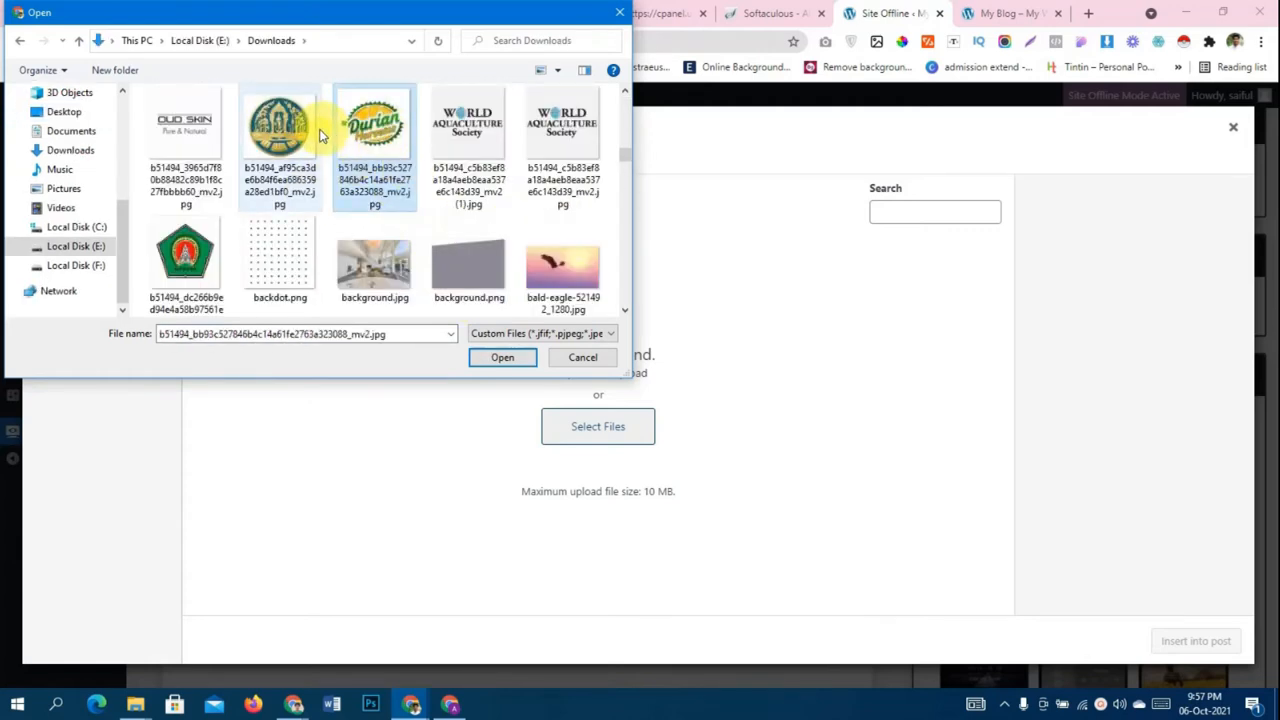
pyautogui.click(512, 361)
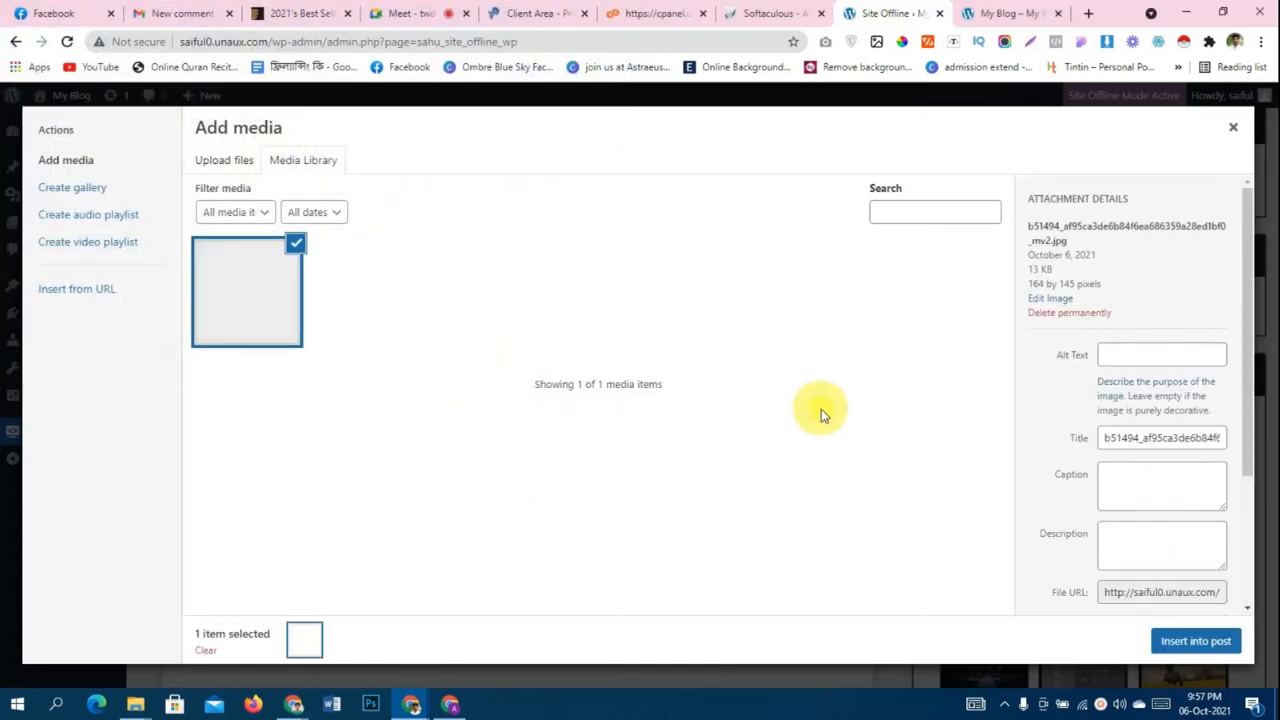
pyautogui.click(1185, 642)
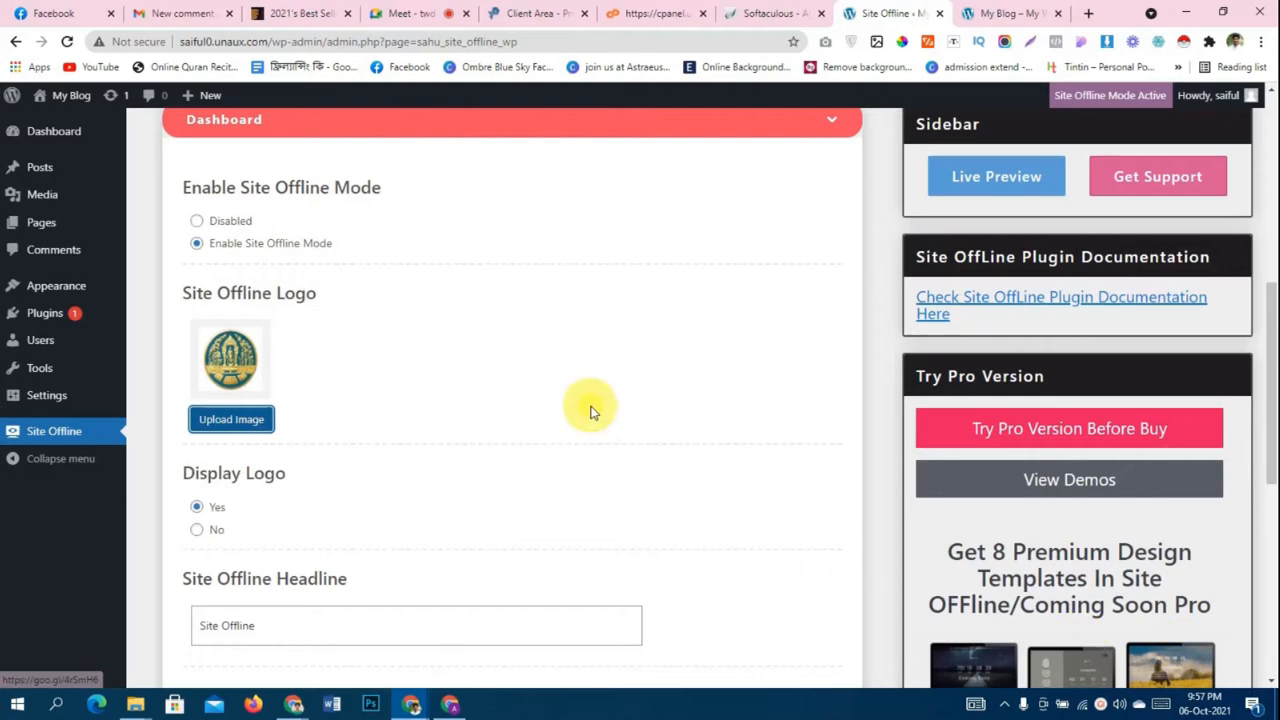
# - Examine the headline and logo on the Incognito offline page to match them with the plugin's settings
pyautogui.scroll(-3, 647, 420)
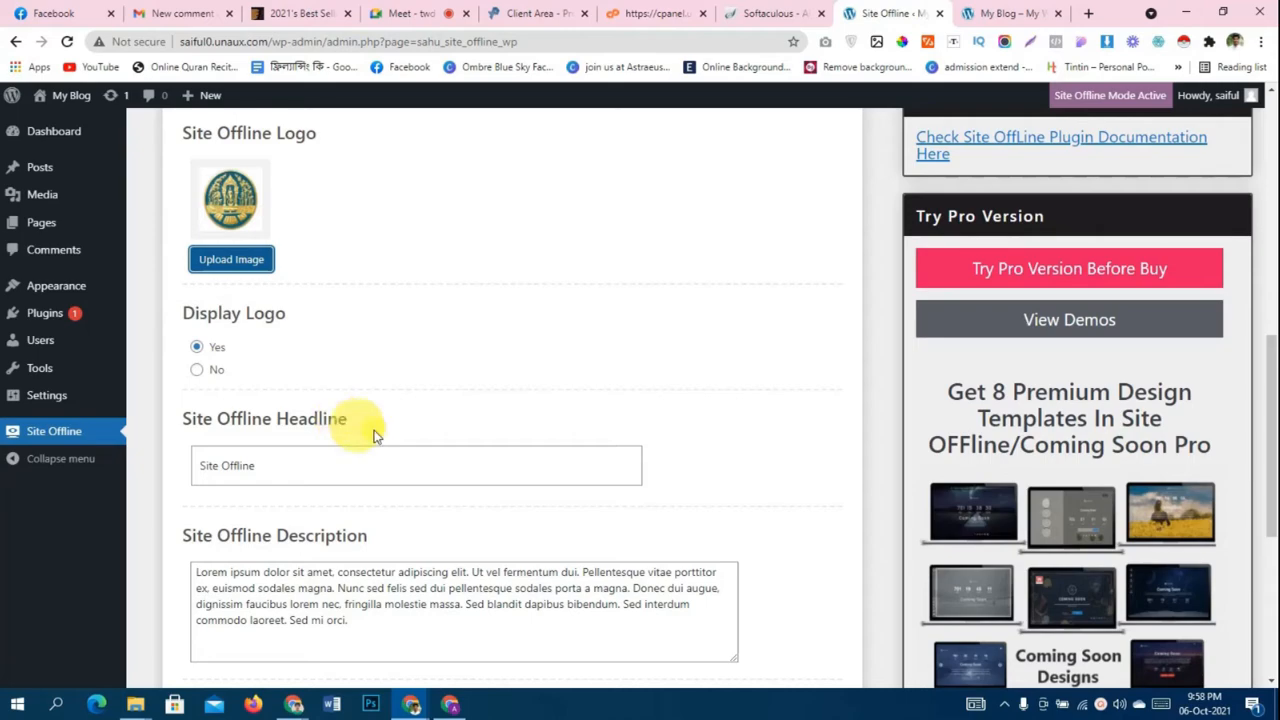
pyautogui.click(420, 710)
pyautogui.click(479, 645)
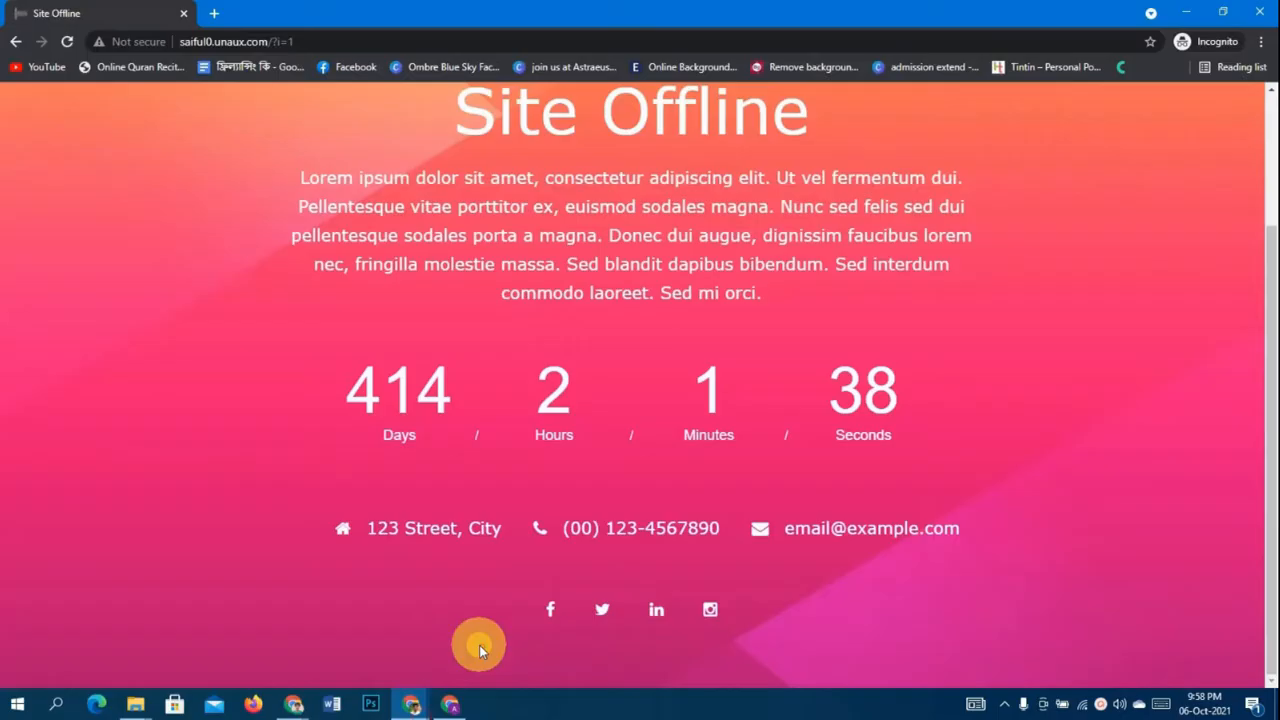
pyautogui.moveTo(811, 279); pyautogui.dragTo(306, 263)
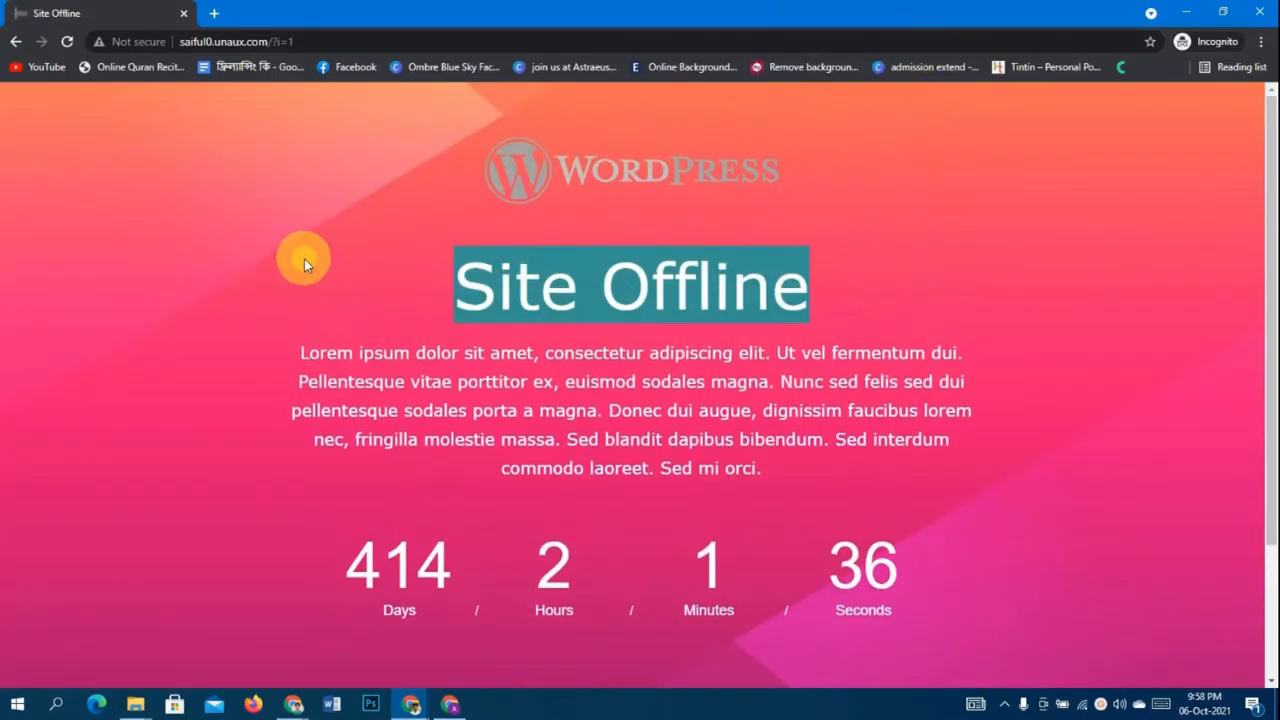
pyautogui.click(602, 520)
pyautogui.click(668, 163)
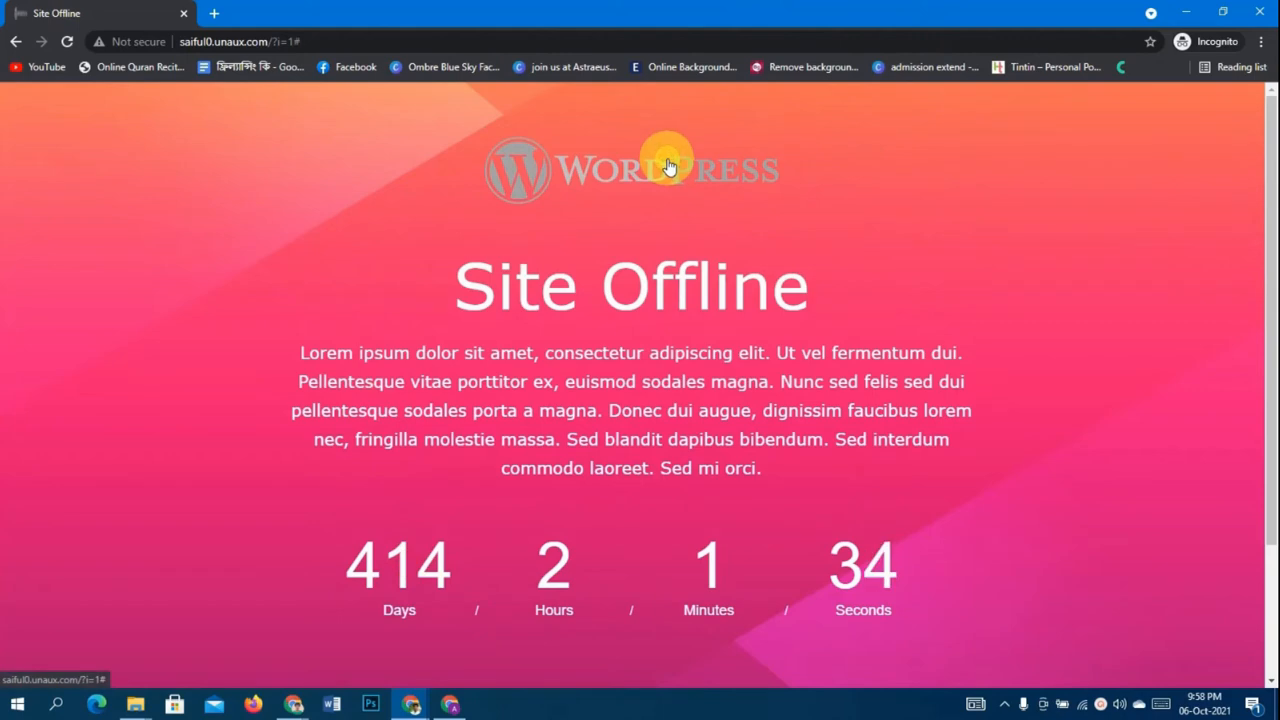
pyautogui.moveTo(445, 282); pyautogui.dragTo(848, 337)
pyautogui.click(830, 345)
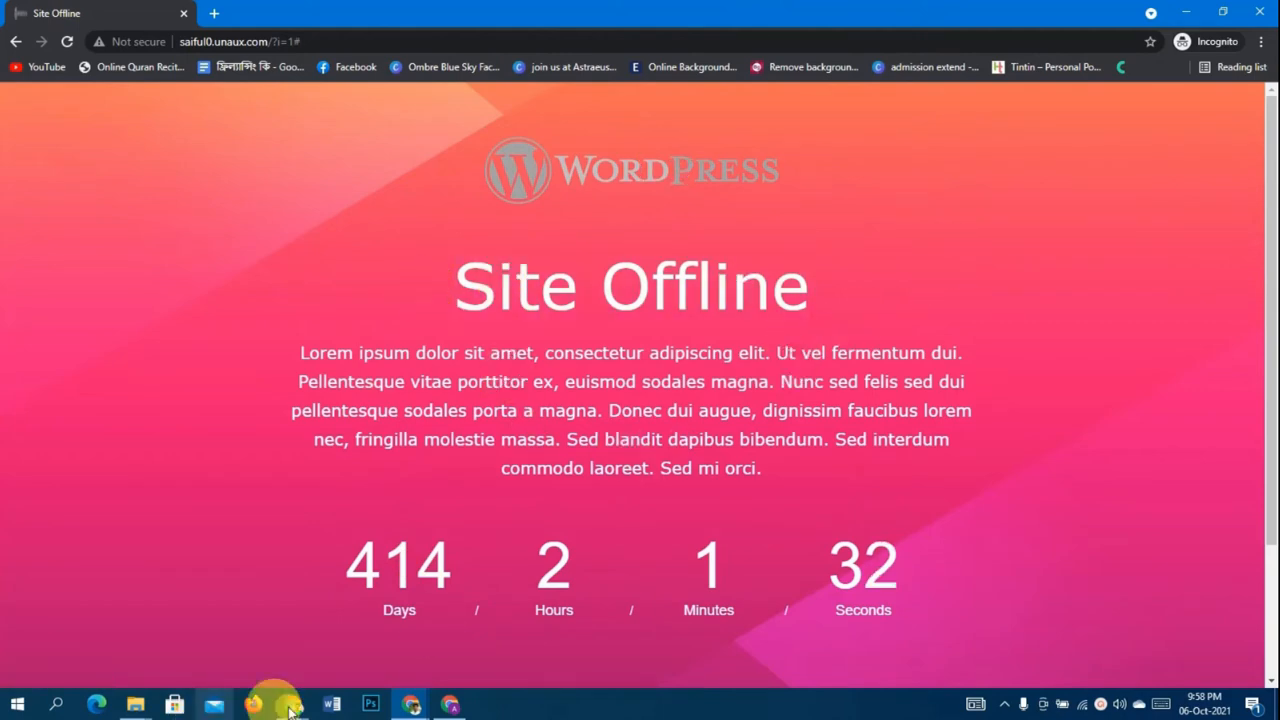
# - Return to the Site Offline settings and replace the Site Offline Headline with "Coming Soon!!"
pyautogui.click(410, 704)
pyautogui.click(350, 647)
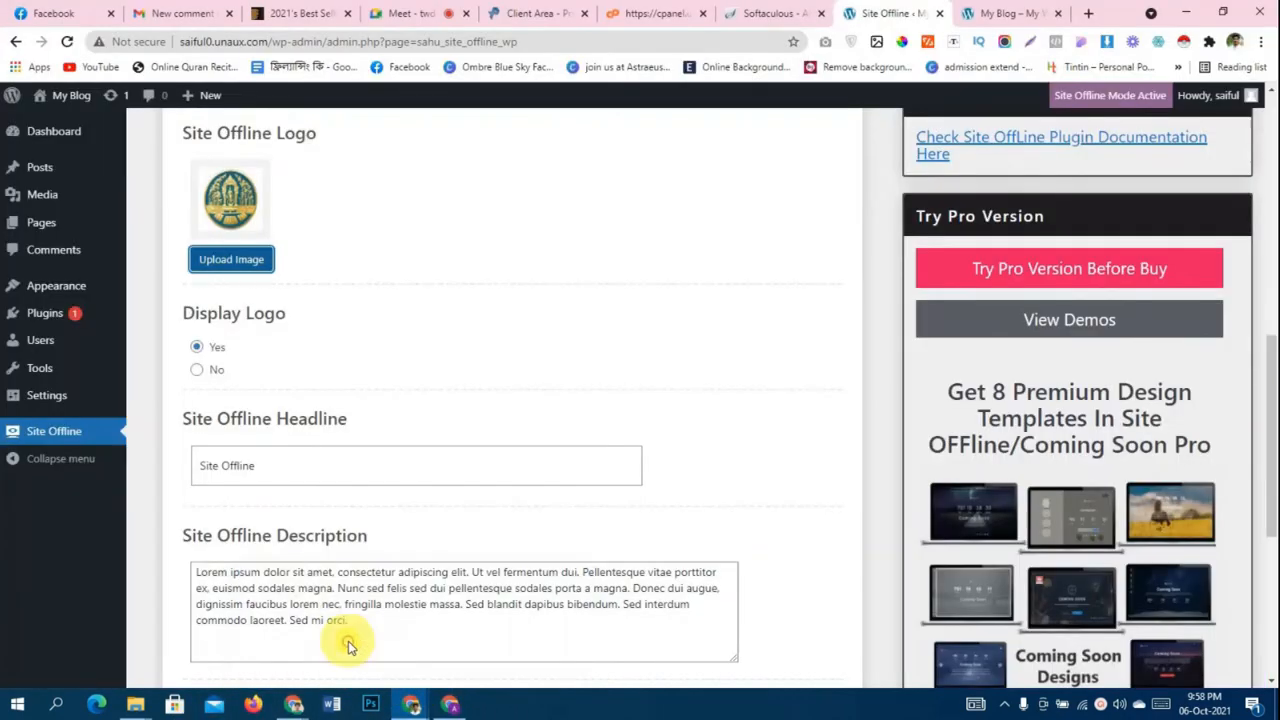
pyautogui.moveTo(343, 465); pyautogui.dragTo(196, 465)
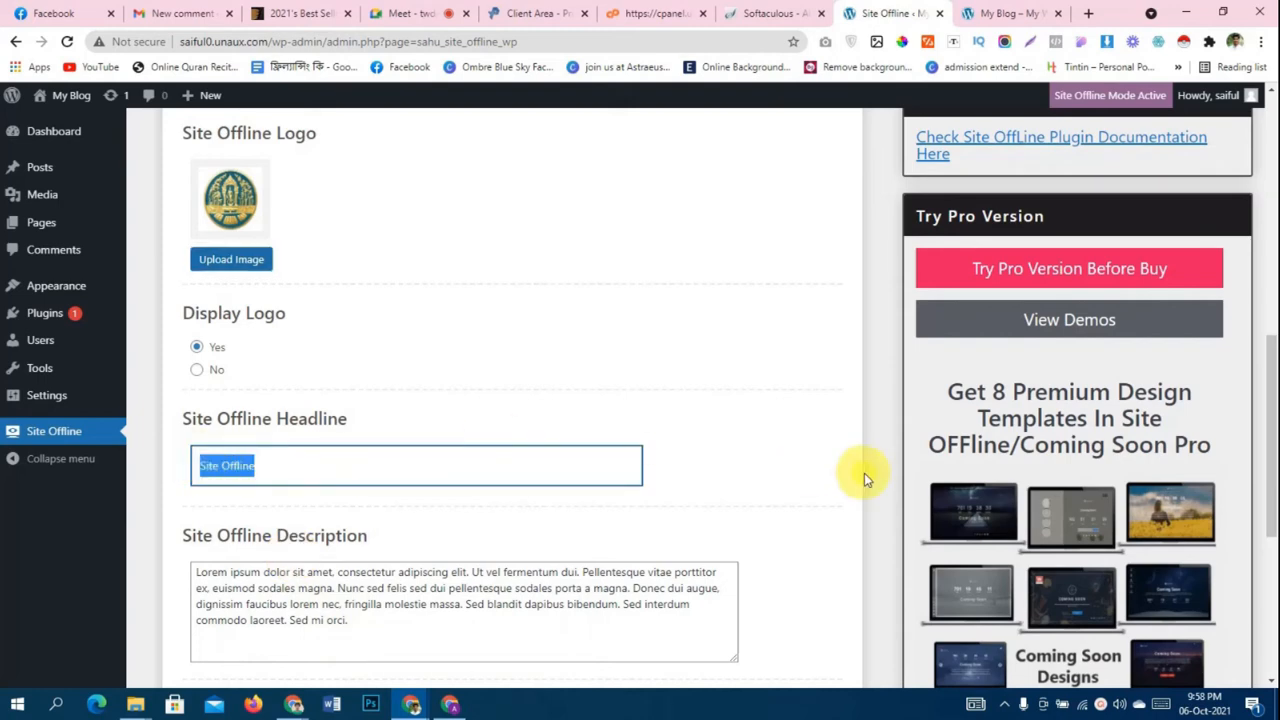
pyautogui.press('BackSpace')
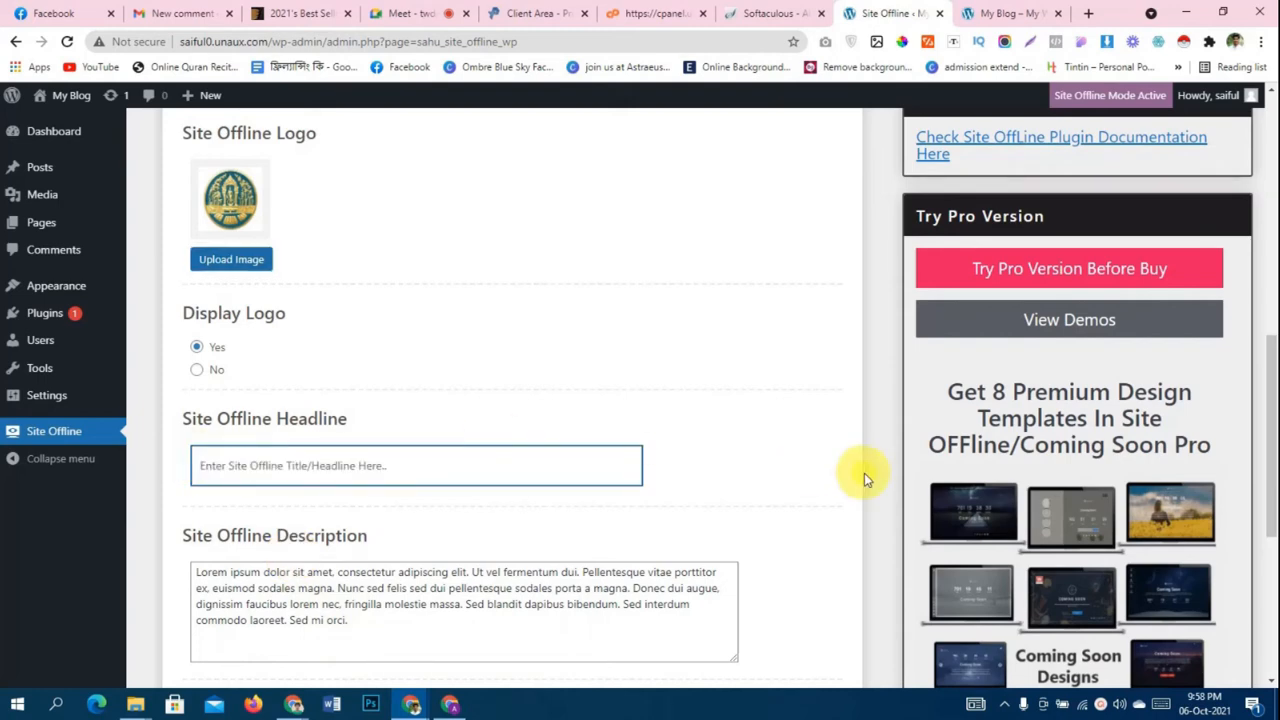
pyautogui.write('Coming Soon')
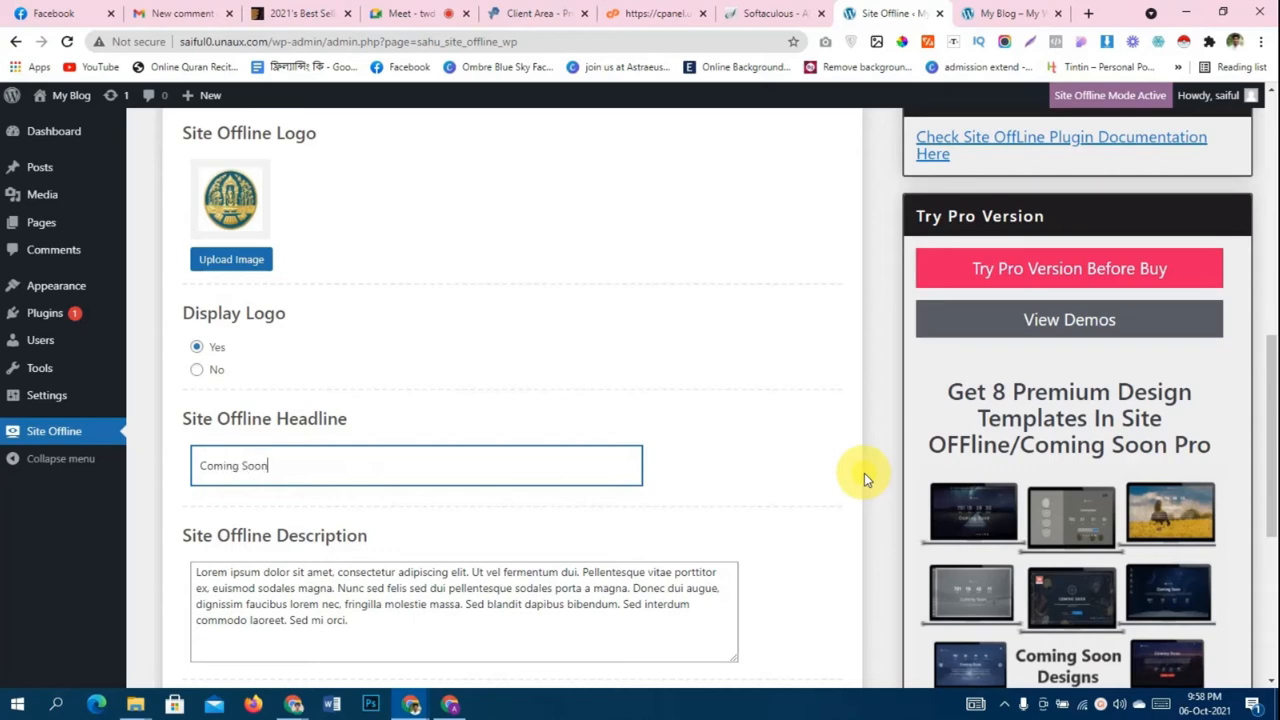
pyautogui.write('!!')
# - Save the Site Offline dashboard settings and dismiss the confirmation message
pyautogui.scroll(-4, 723, 543)
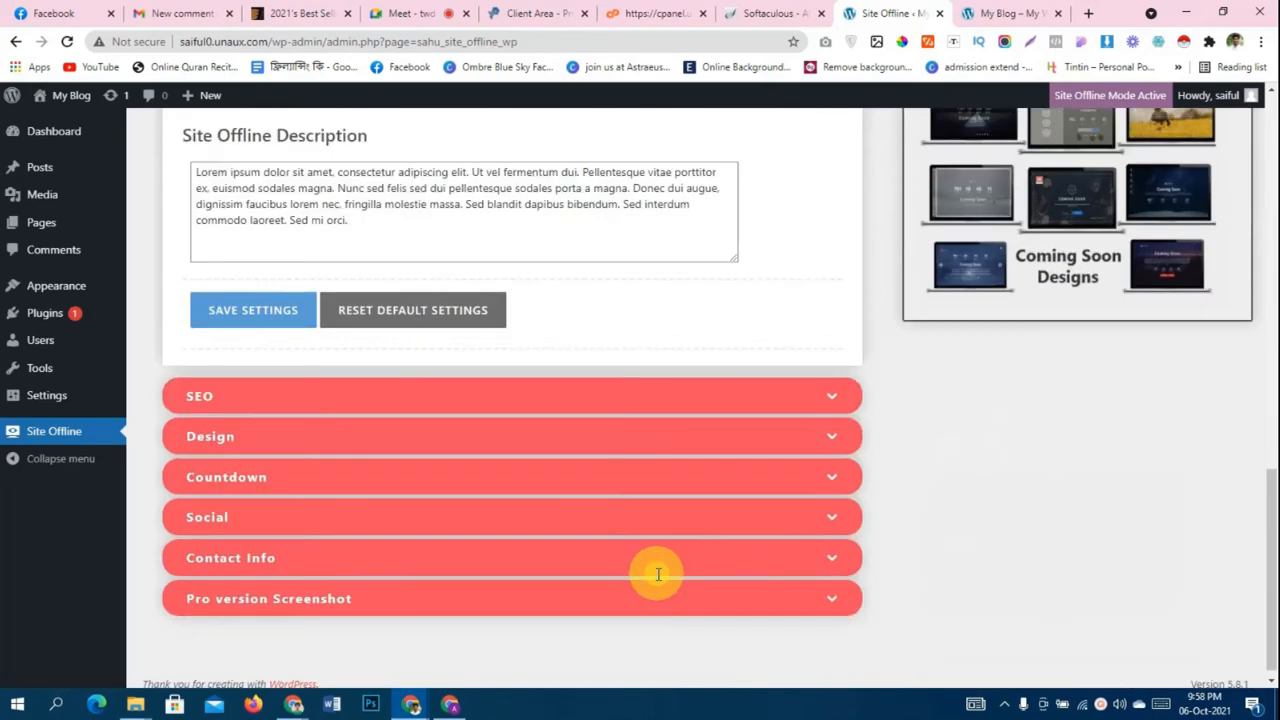
pyautogui.scroll(5, 651, 571)
pyautogui.scroll(-4, 620, 578)
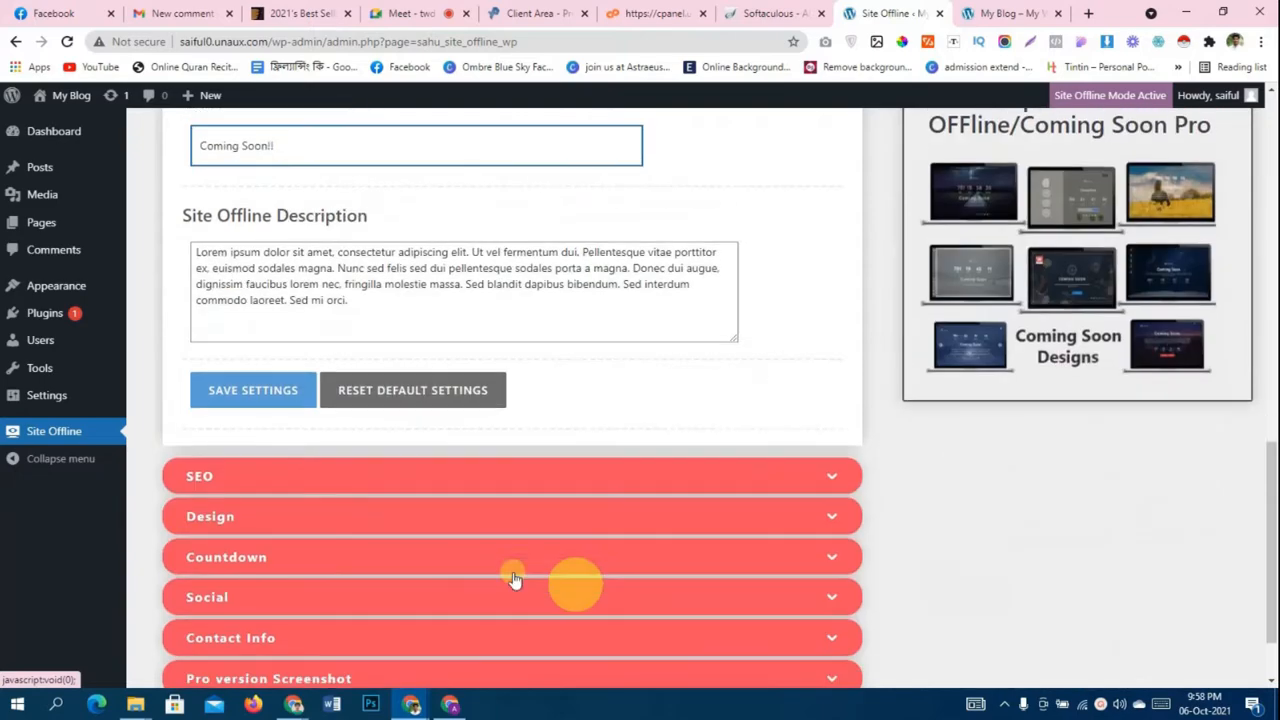
pyautogui.click(268, 390)
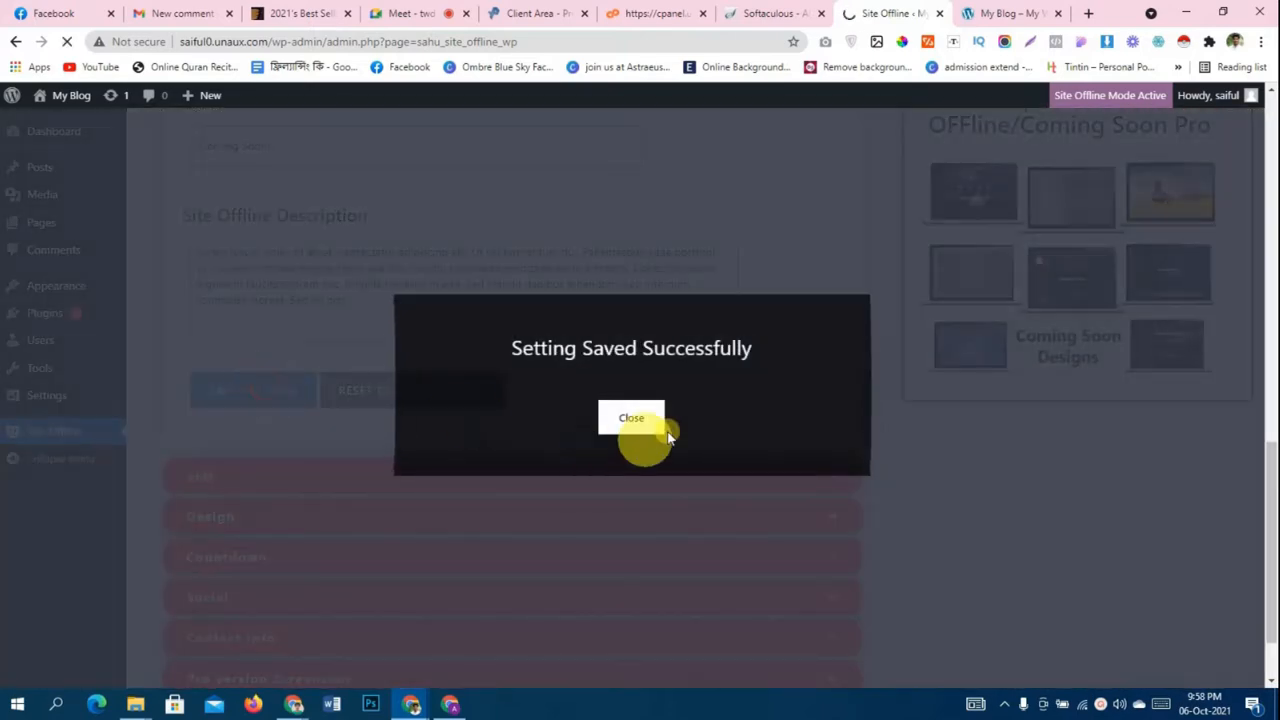
pyautogui.click(645, 418)
# - Reload the offline page in the Incognito window and check its logo, headline and description text
pyautogui.moveTo(411, 702)
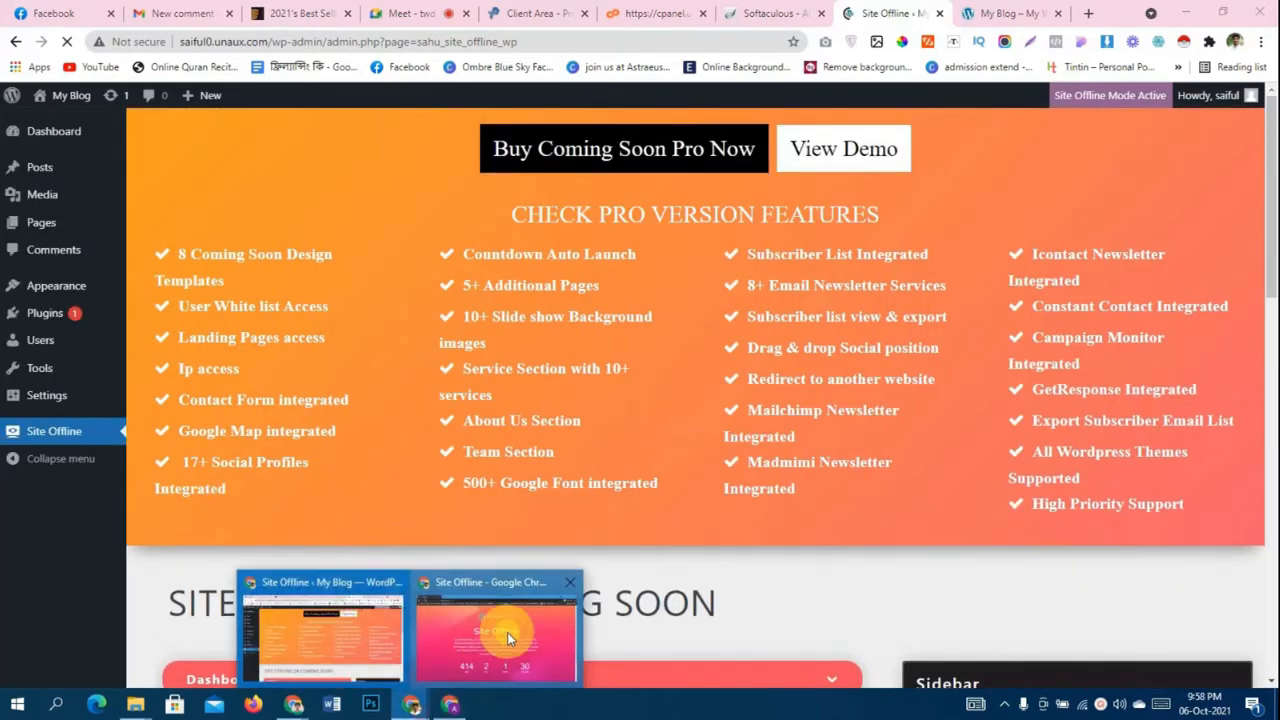
pyautogui.click(488, 628)
pyautogui.click(66, 44)
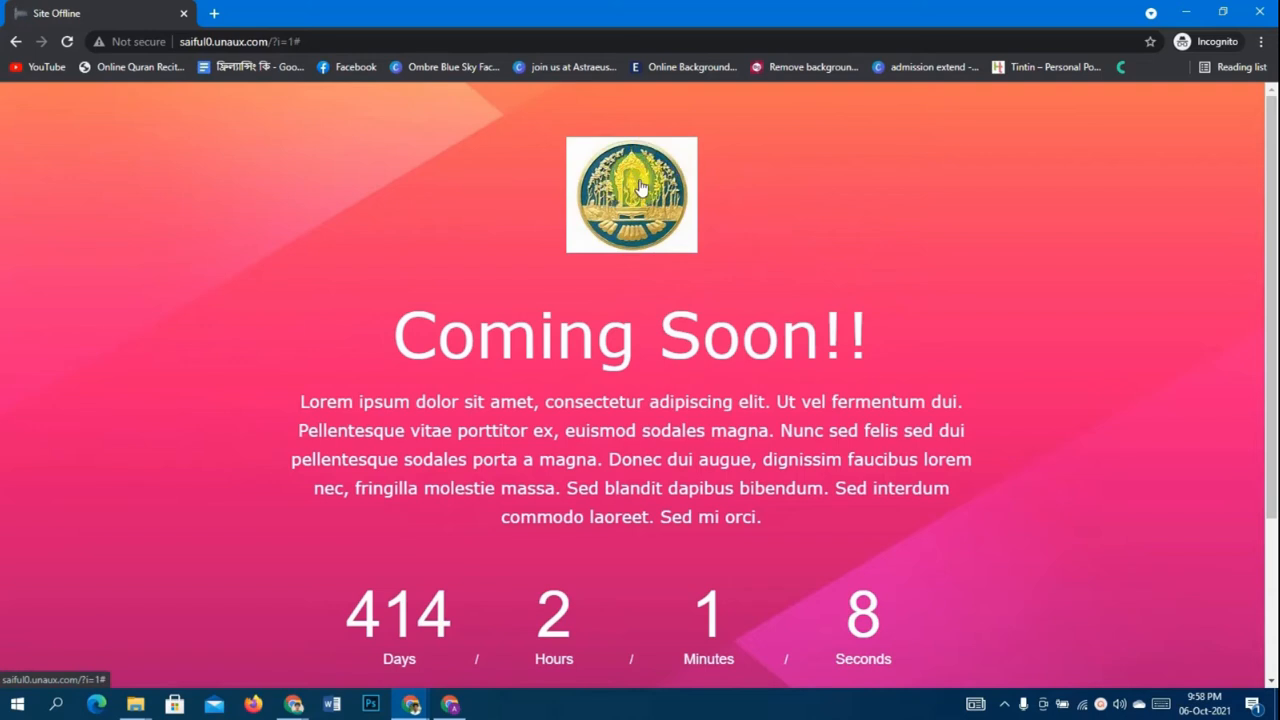
pyautogui.moveTo(398, 338); pyautogui.dragTo(880, 335)
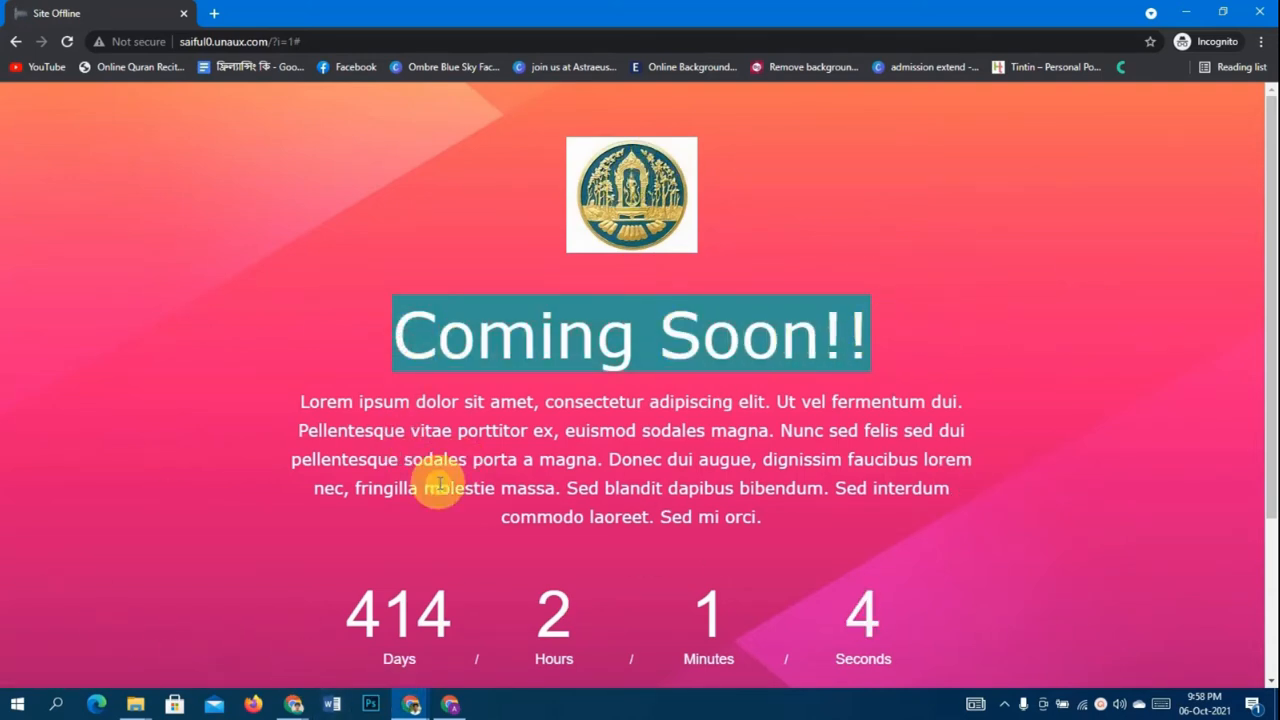
pyautogui.moveTo(290, 410); pyautogui.dragTo(748, 521)
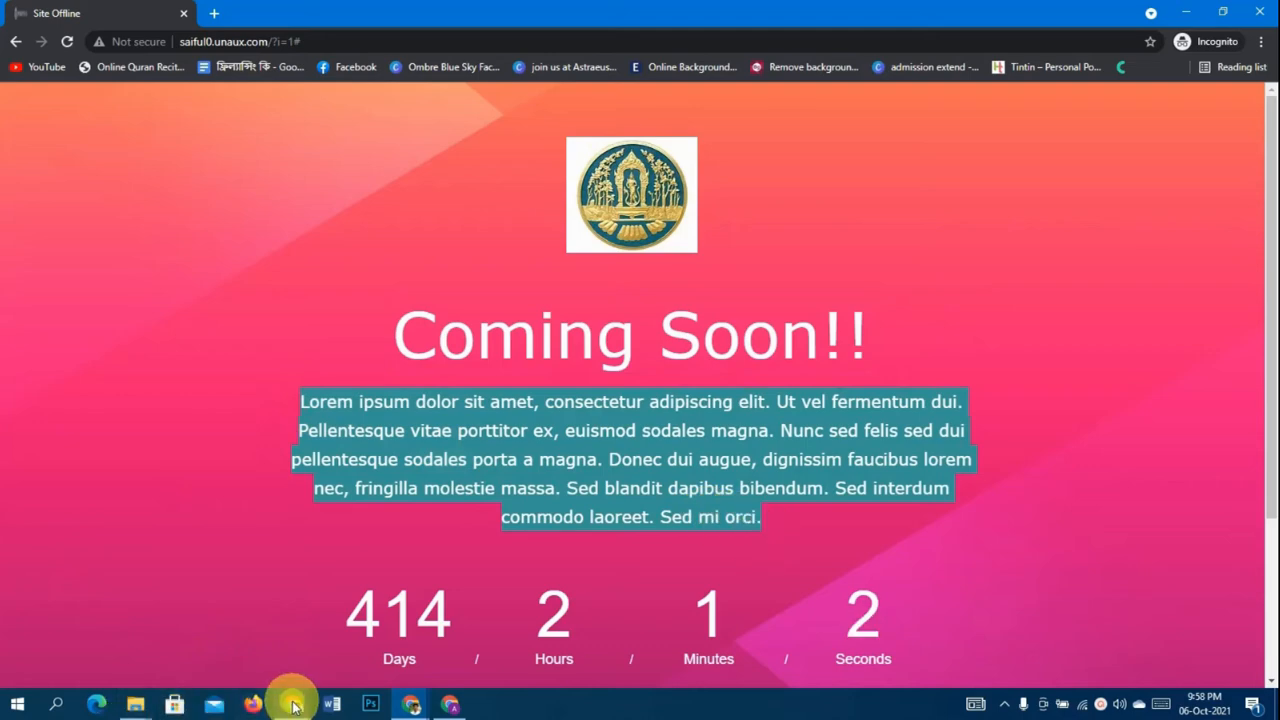
pyautogui.moveTo(450, 708)
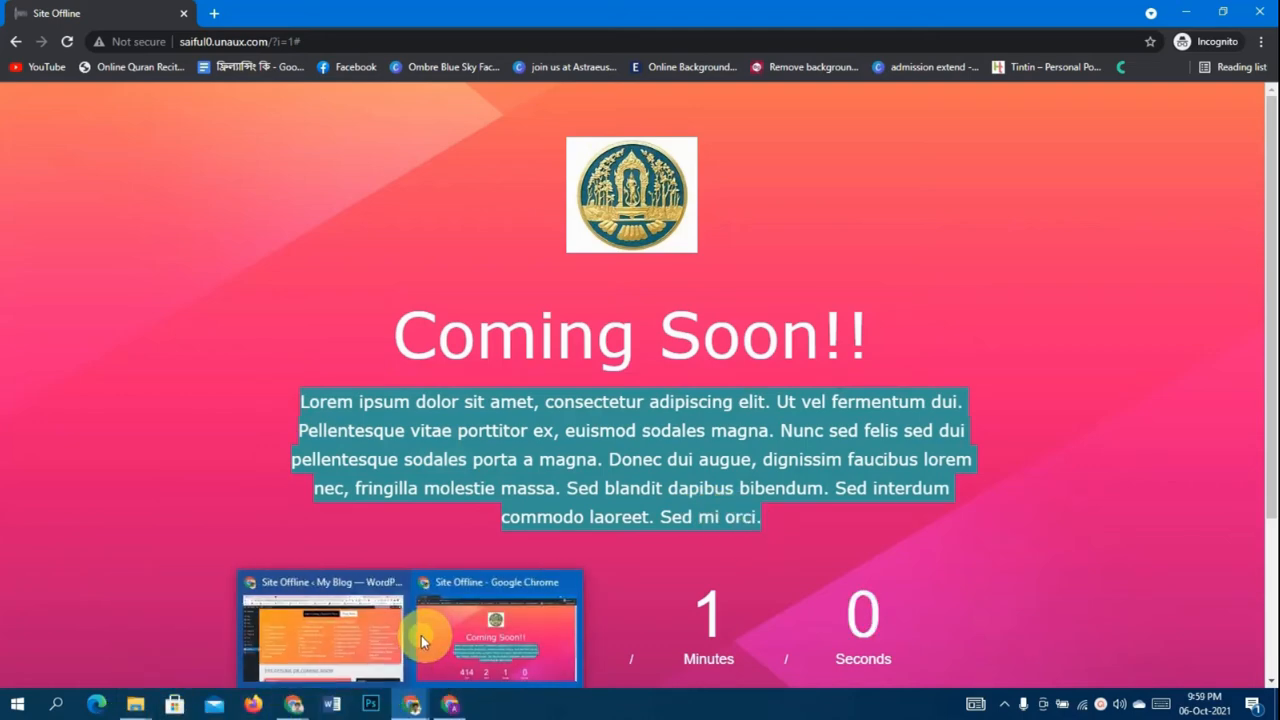
# - Return to the Site Offline settings and replace the Site Offline Description with "We're developing our website we'll comeback soon!"
pyautogui.click(356, 636)
pyautogui.scroll(-3, 450, 553)
pyautogui.scroll(-5, 450, 553)
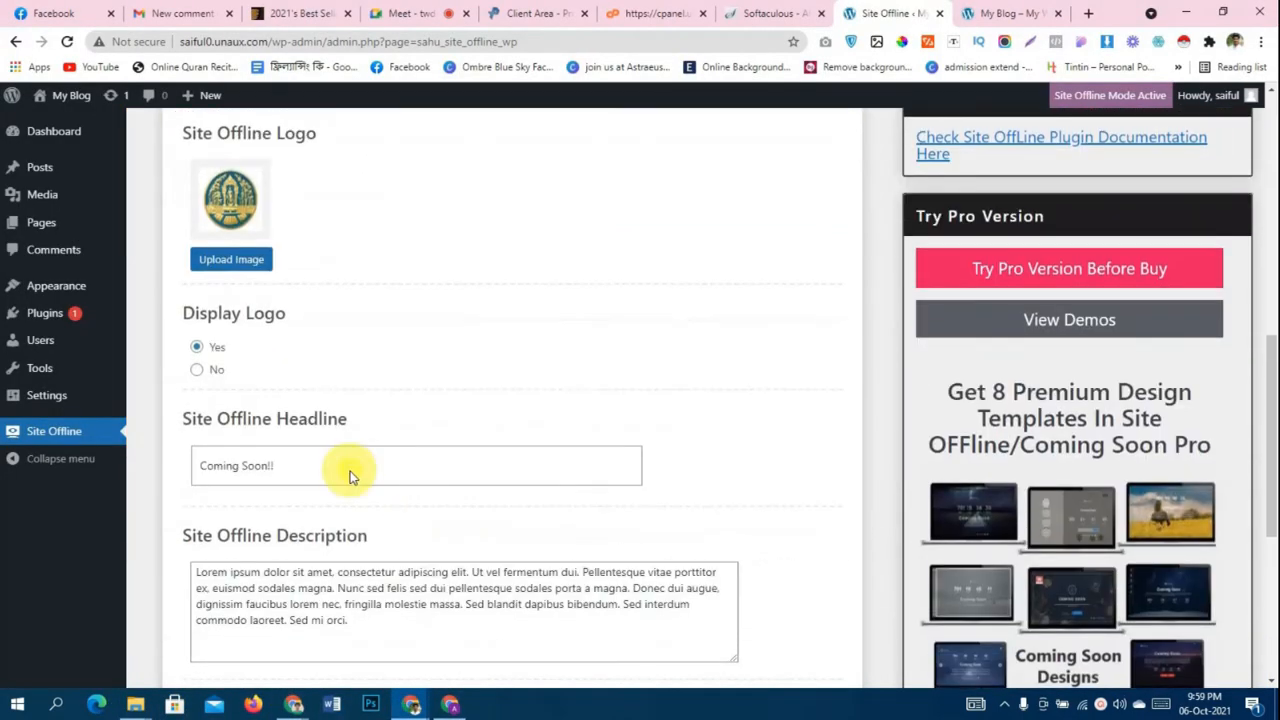
pyautogui.moveTo(350, 604); pyautogui.dragTo(118, 500)
pyautogui.hotkey('ctrl', 'a')
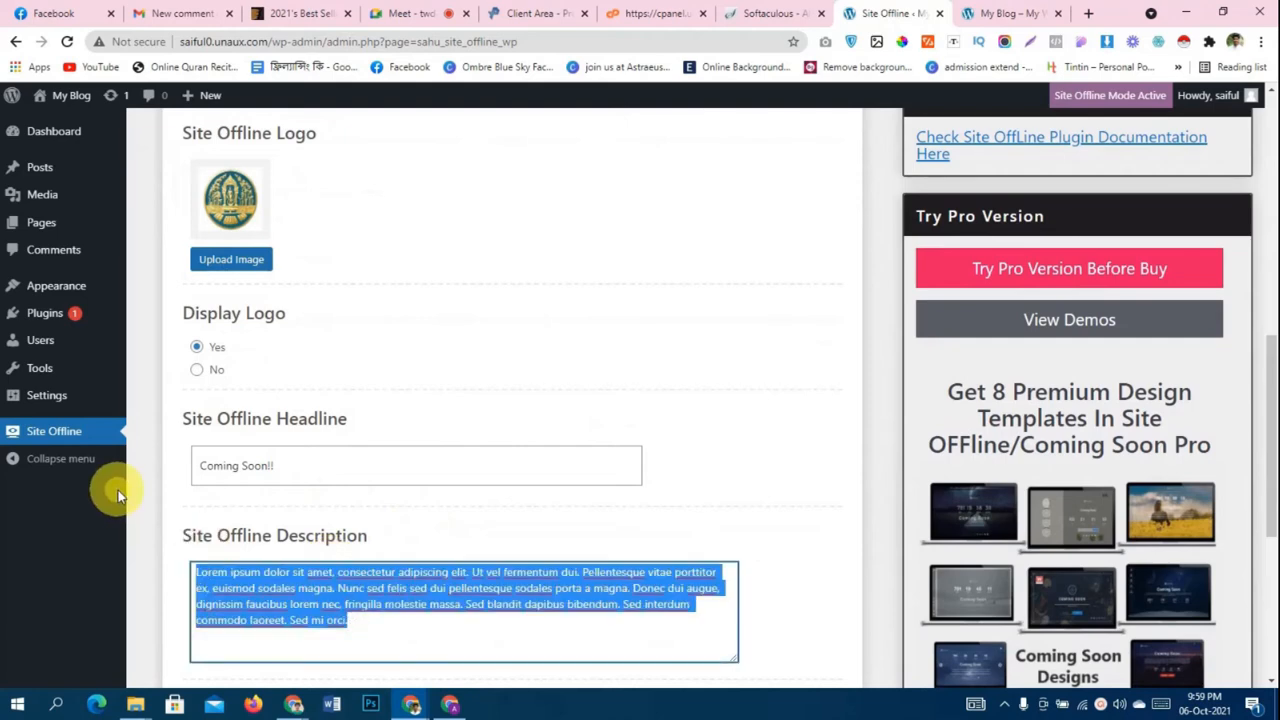
pyautogui.write("We're ")
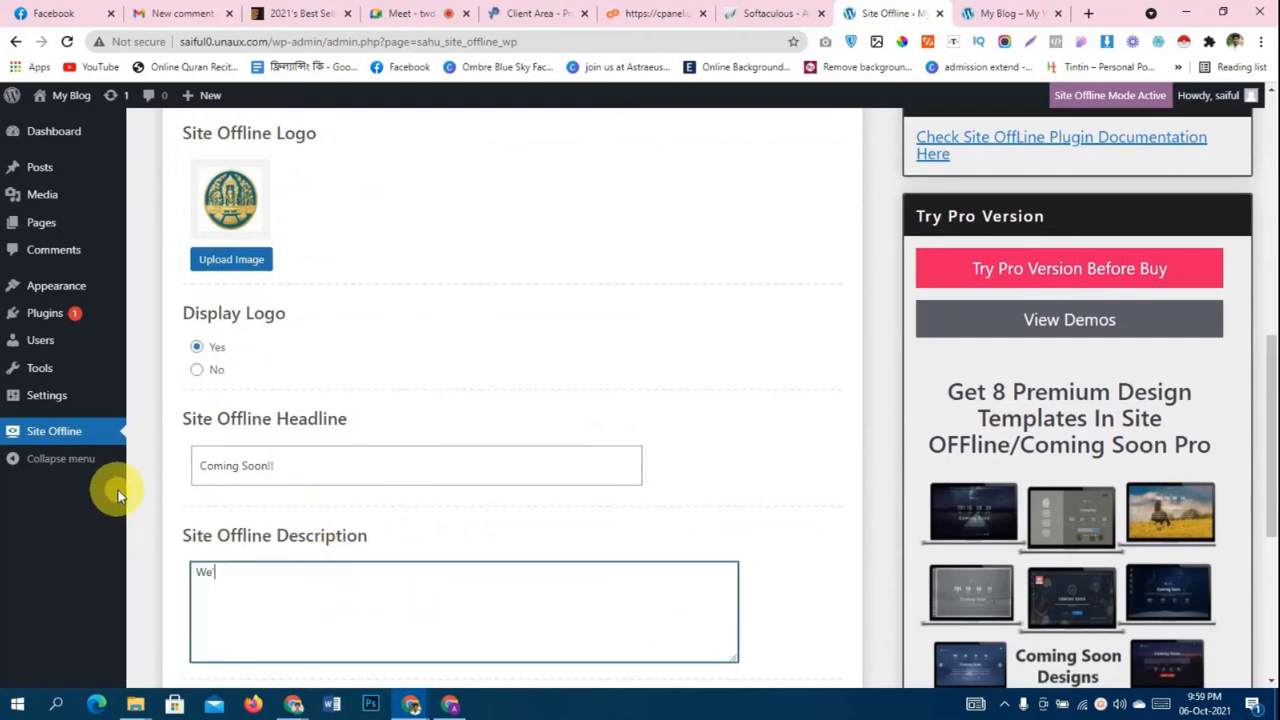
pyautogui.write('devlo')
pyautogui.press('BackSpace')
pyautogui.press('BackSpace')
pyautogui.write("eloping our website we'll comeback soon!")
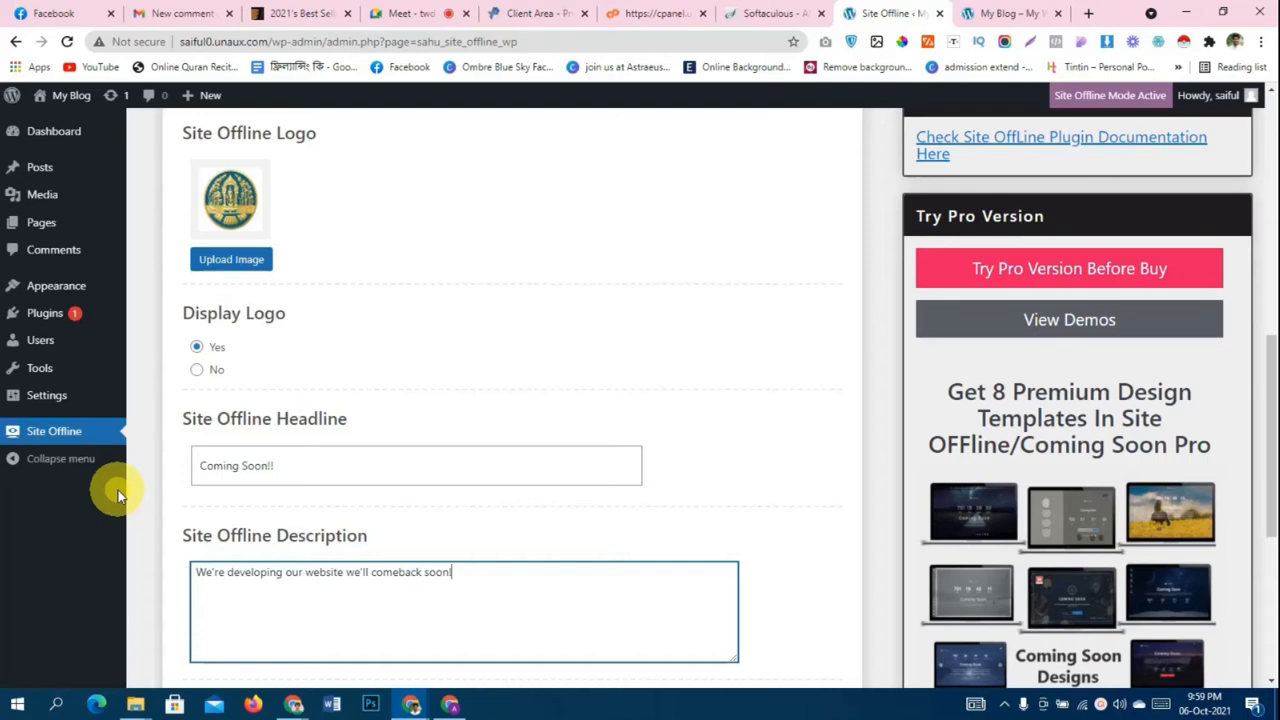
# - Correct "comeback" to "come back" in the Site Offline Description and save the settings
pyautogui.scroll(-2, 191, 506)
pyautogui.click(400, 412)
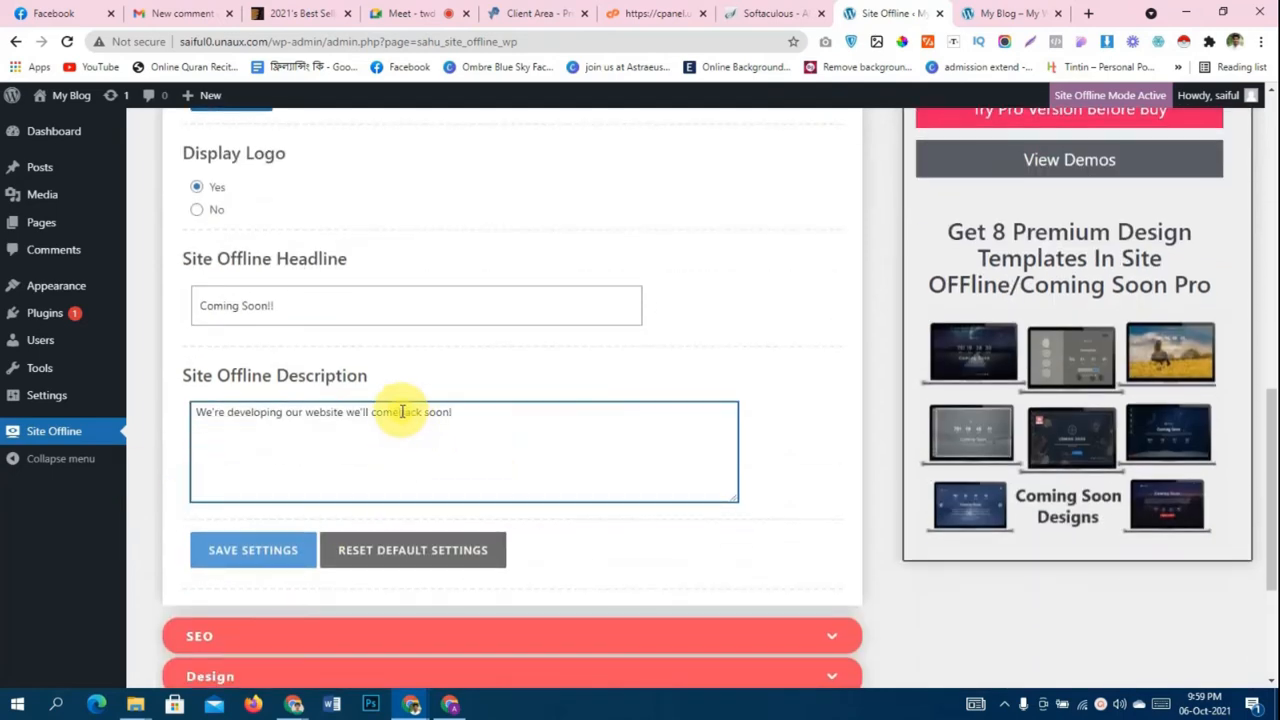
pyautogui.click(252, 556)
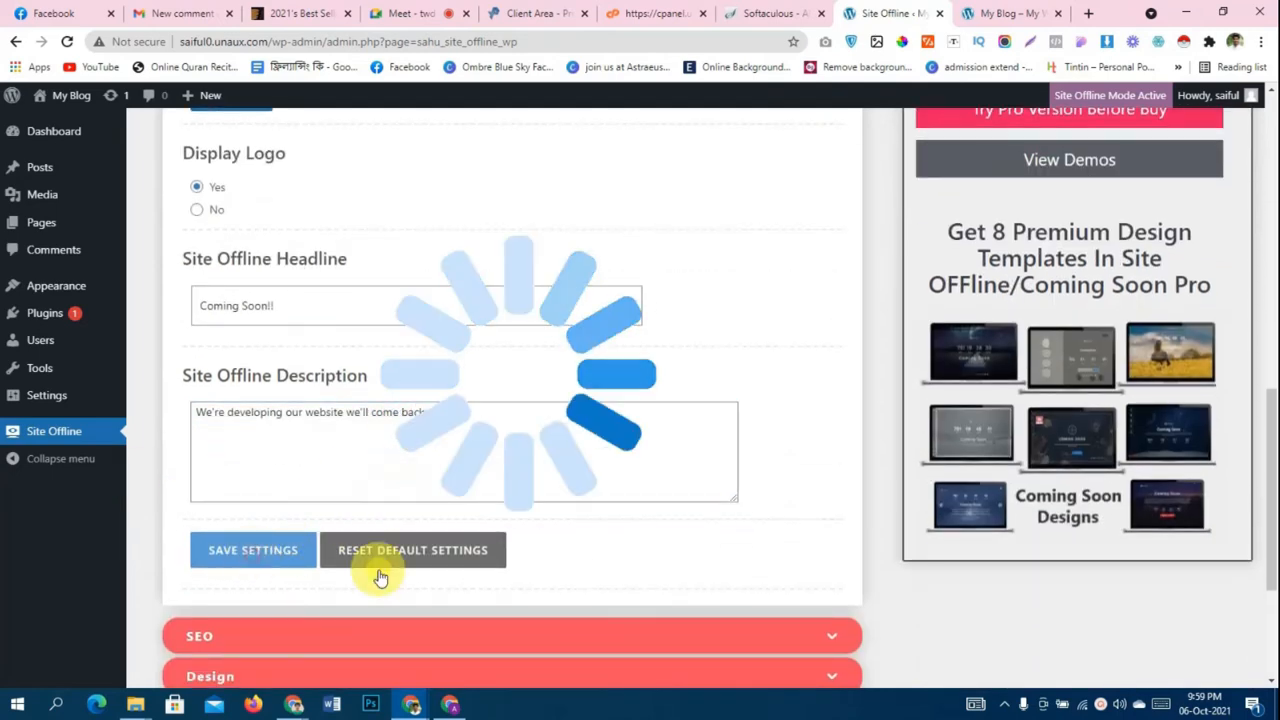
# - Reload the offline page in the Incognito window and check its description text and countdown
pyautogui.moveTo(409, 697)
pyautogui.click(475, 649)
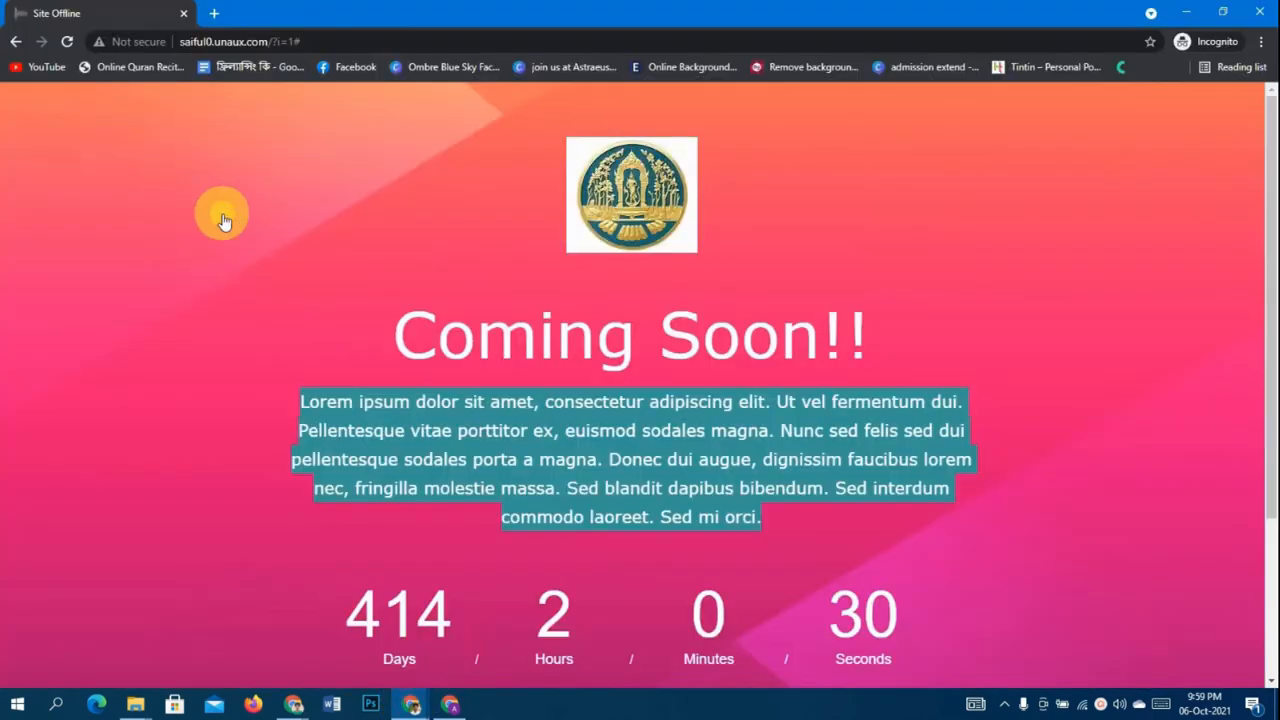
pyautogui.click(66, 41)
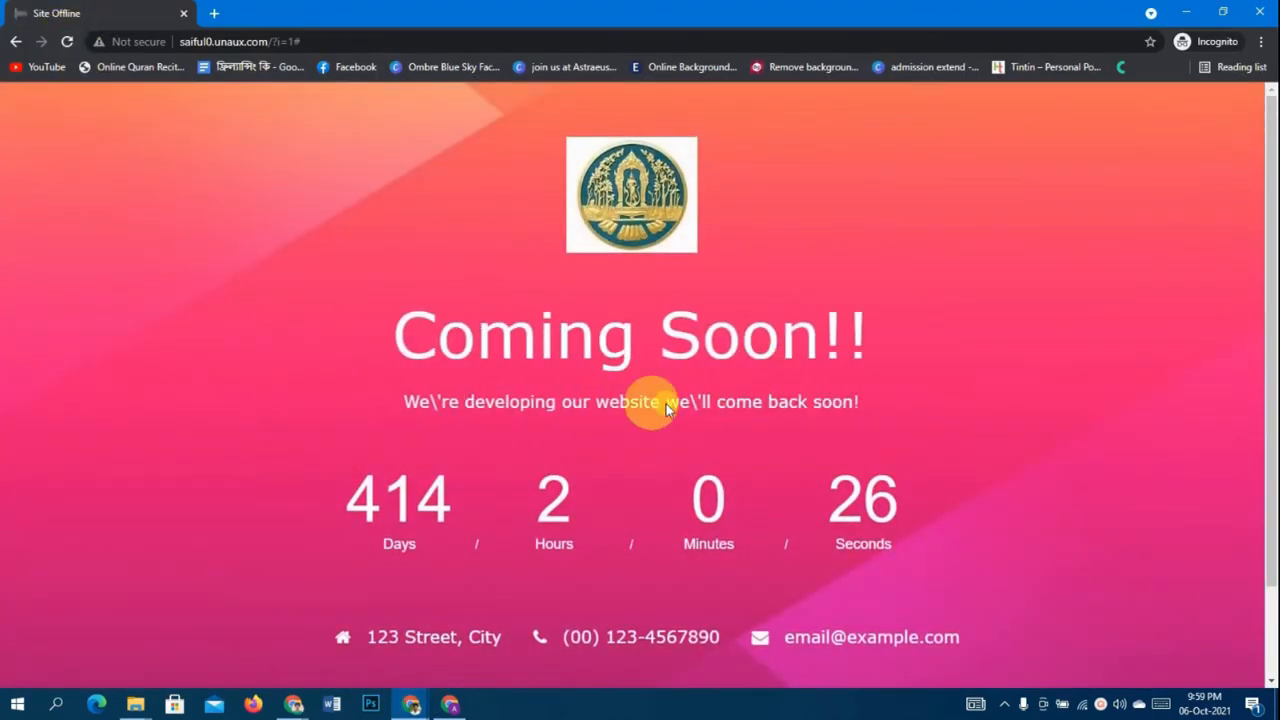
pyautogui.scroll(-1, 633, 387)
pyautogui.scroll(2, 645, 382)
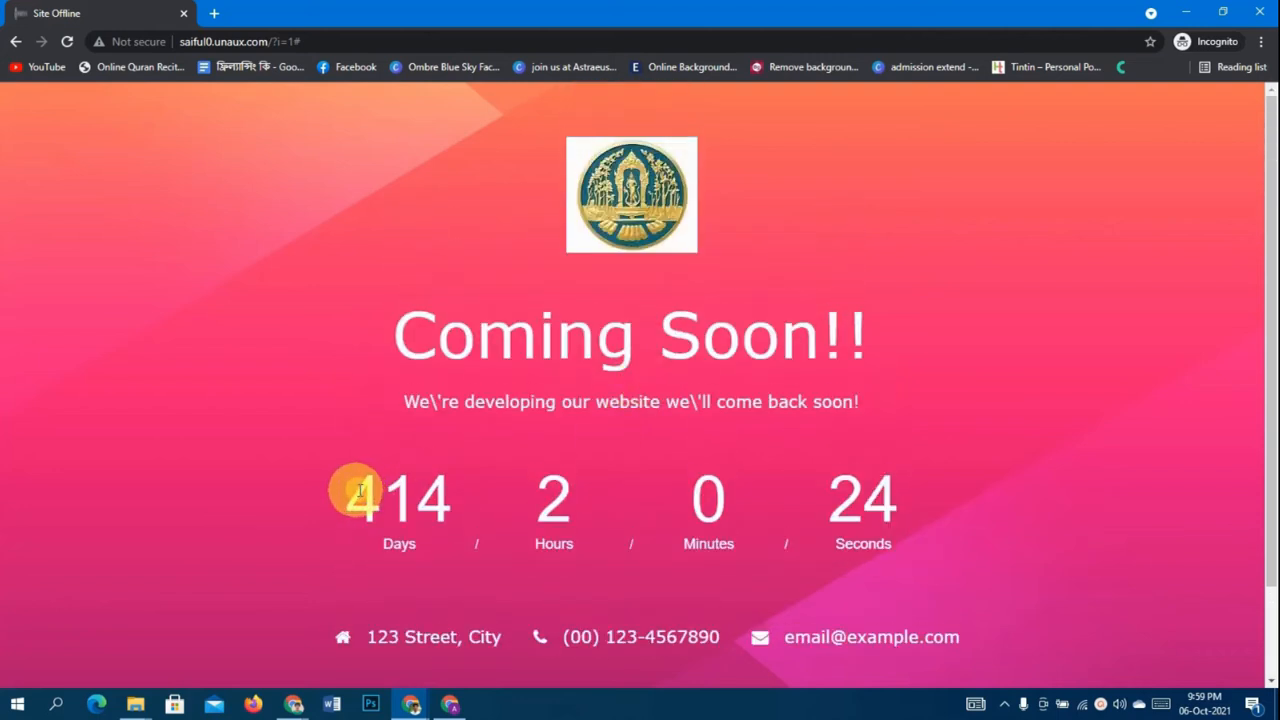
# - Return to the Site Offline settings, open the Countdown section and set the End Date to 2022/10/12
pyautogui.moveTo(412, 702)
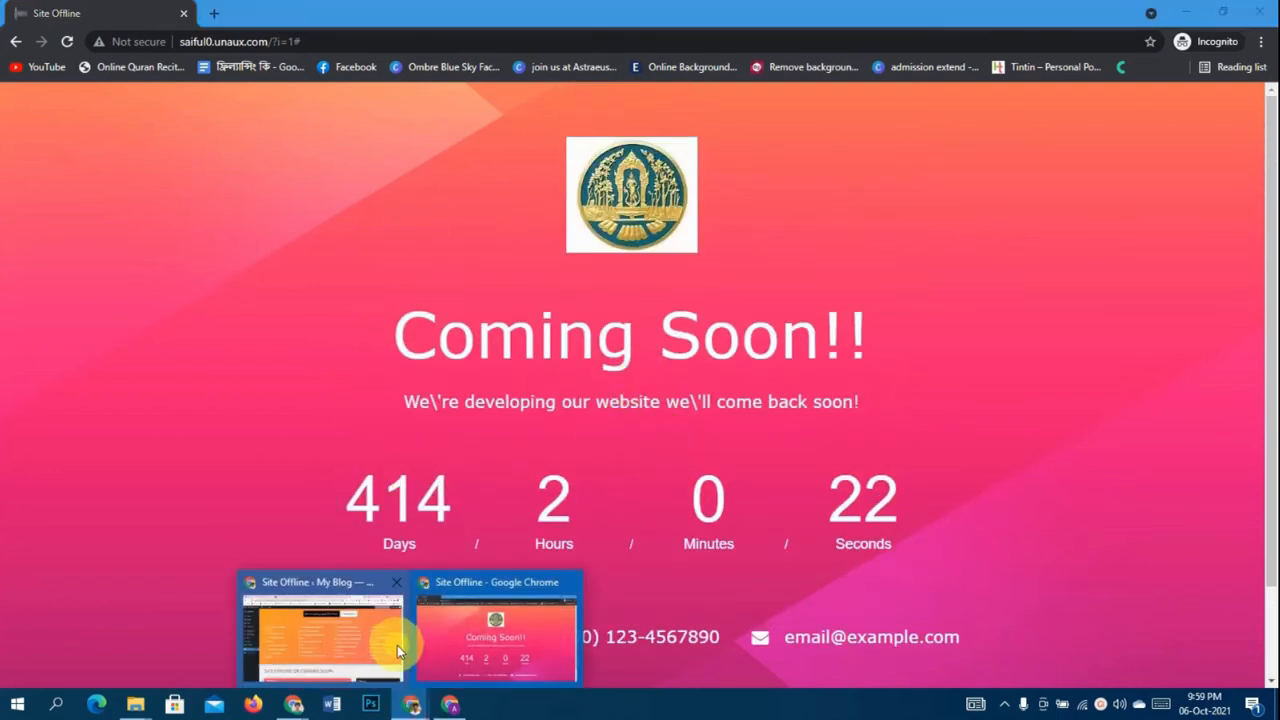
pyautogui.click(380, 643)
pyautogui.scroll(-10, 378, 642)
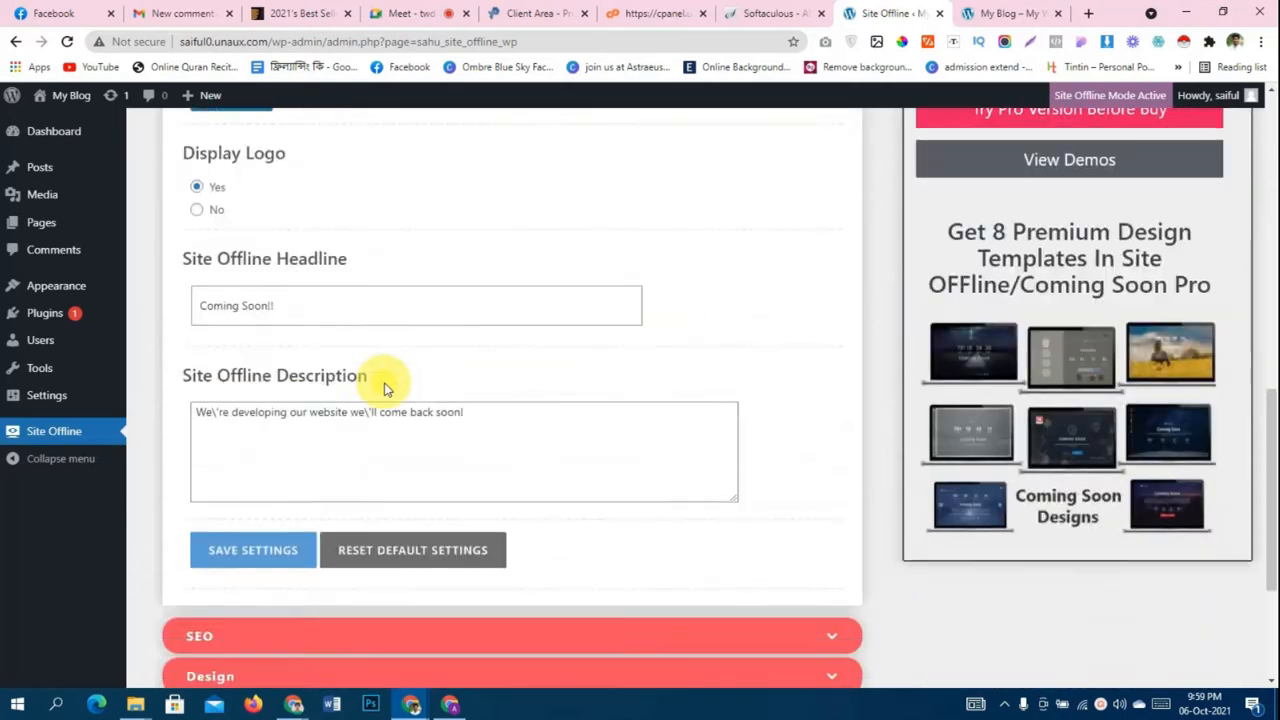
pyautogui.scroll(-1, 387, 390)
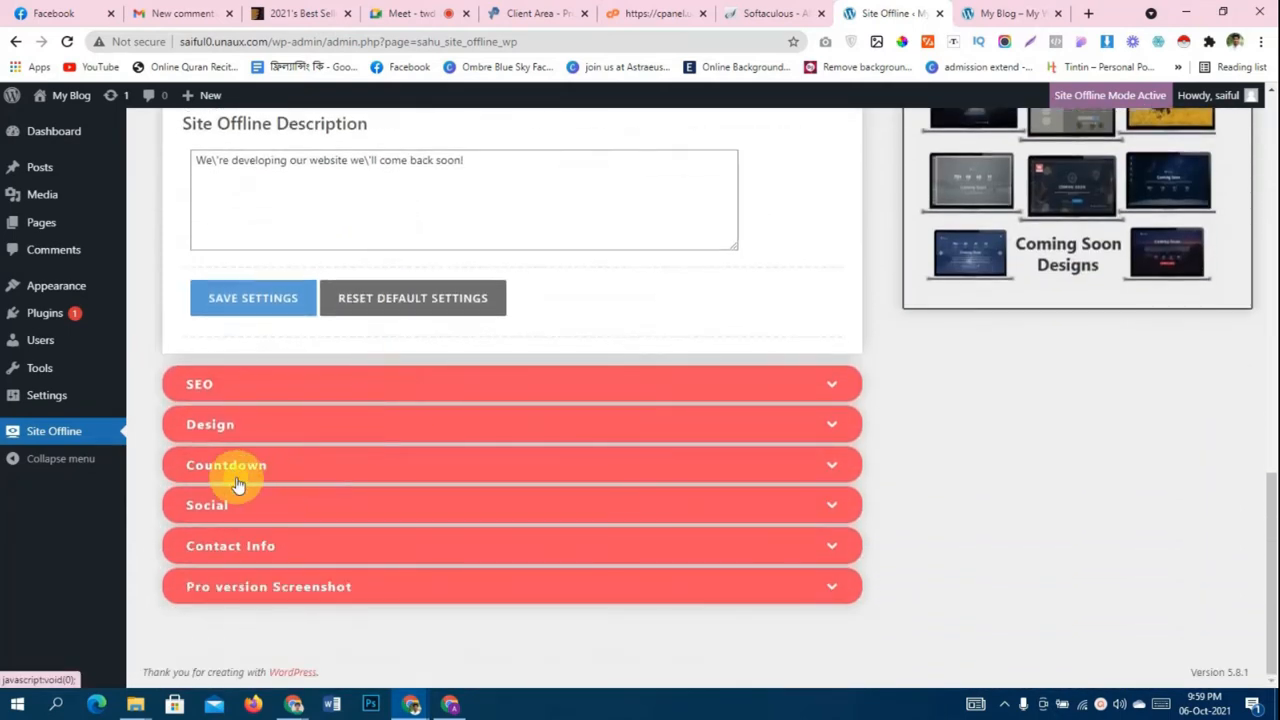
pyautogui.click(231, 468)
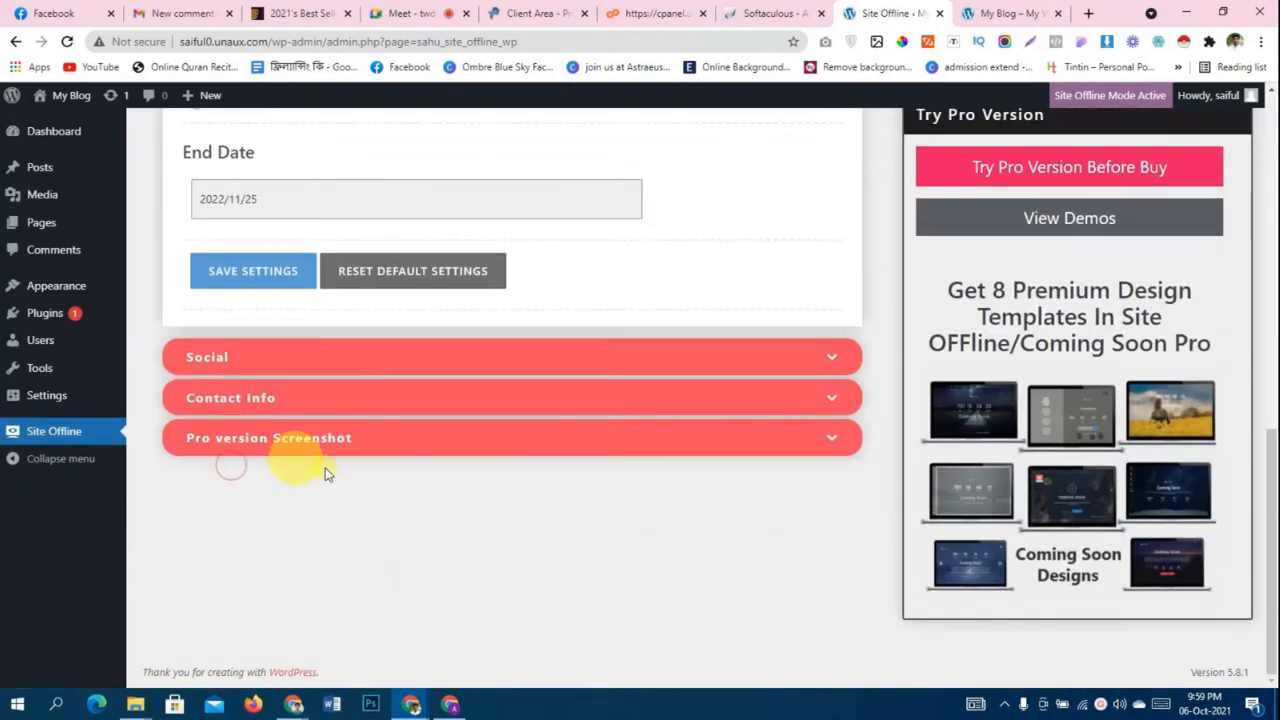
pyautogui.scroll(1, 228, 440)
pyautogui.click(228, 358)
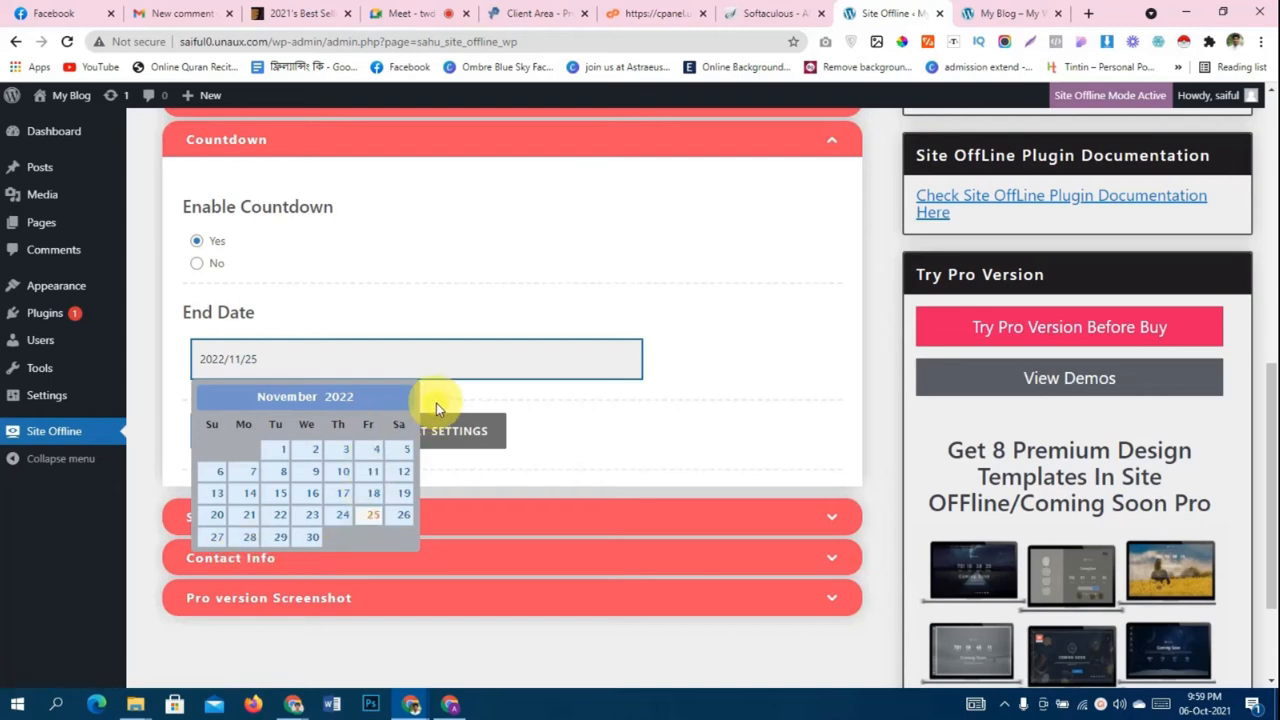
pyautogui.click(207, 397)
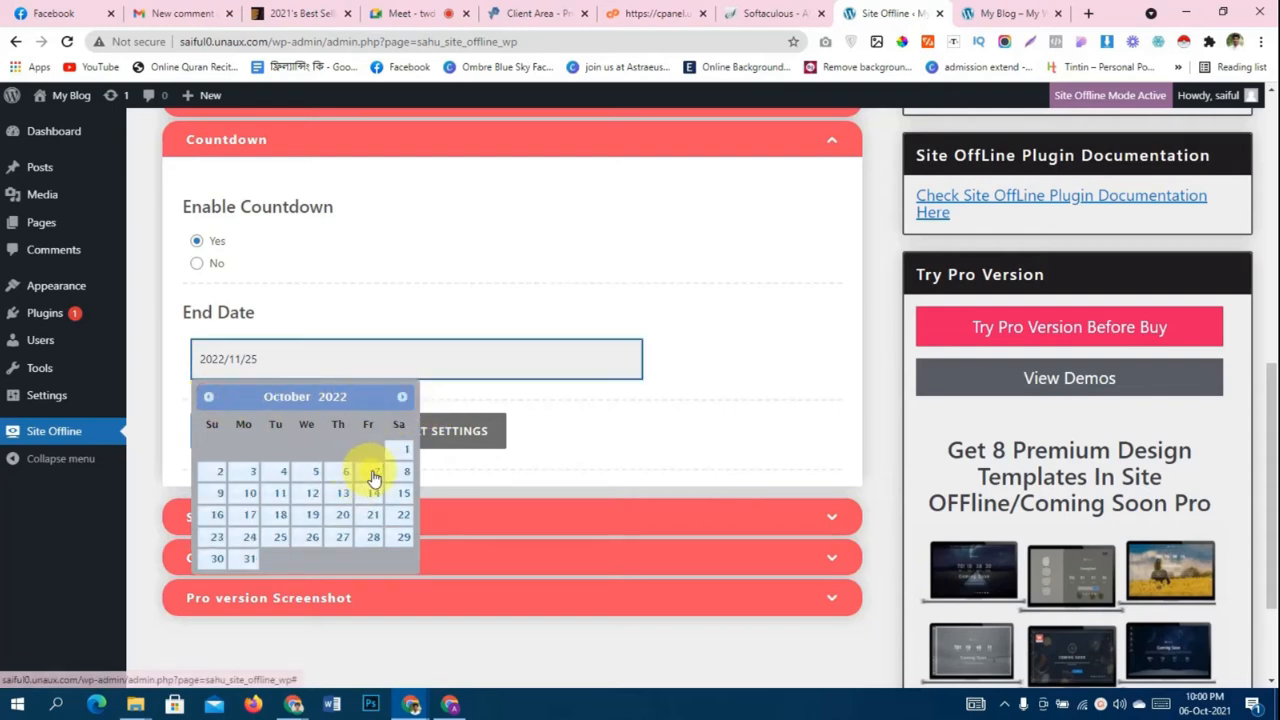
pyautogui.click(313, 495)
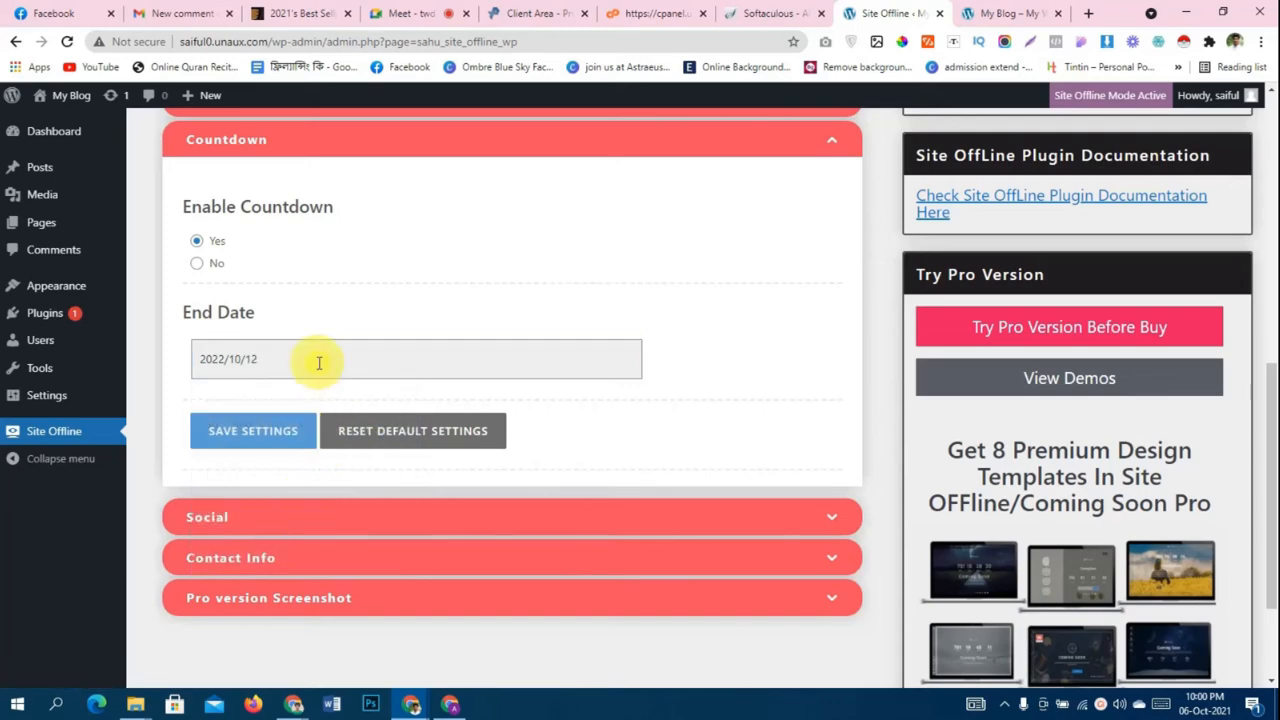
# - Set the countdown End Date to 2021/10/12 and save the Countdown settings
pyautogui.click(207, 361)
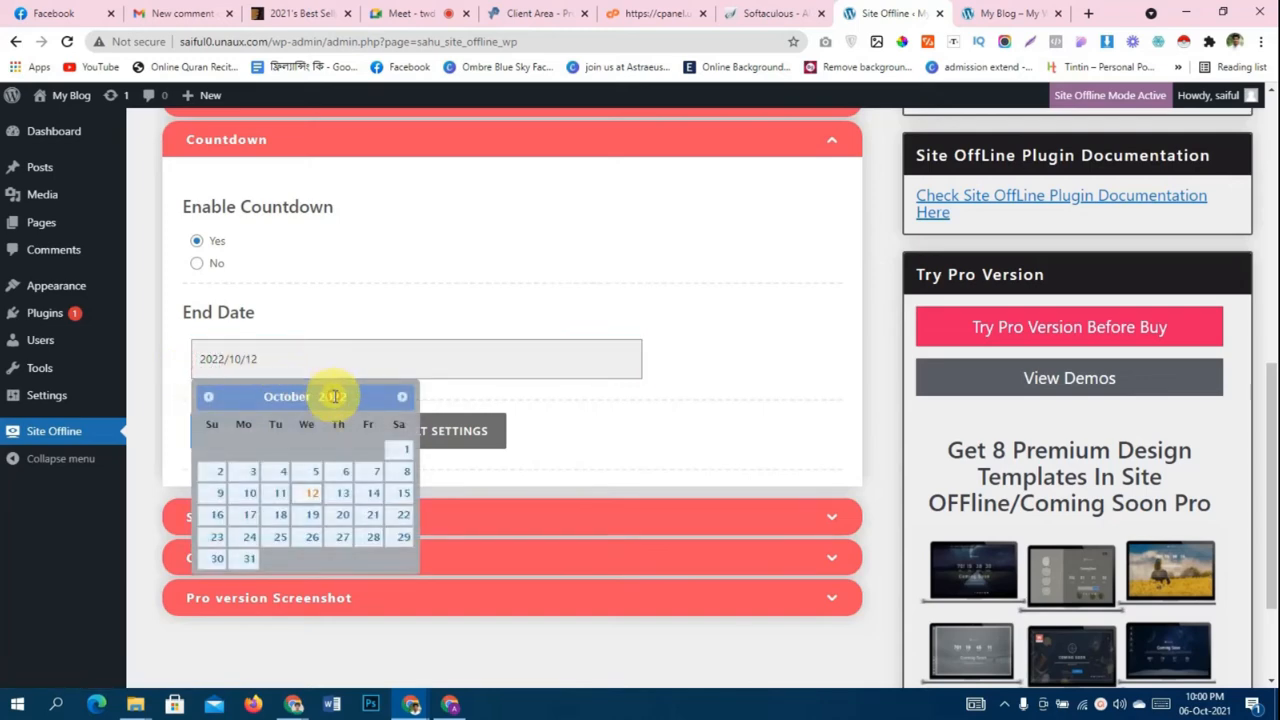
pyautogui.click(209, 398)
pyautogui.click(209, 398)
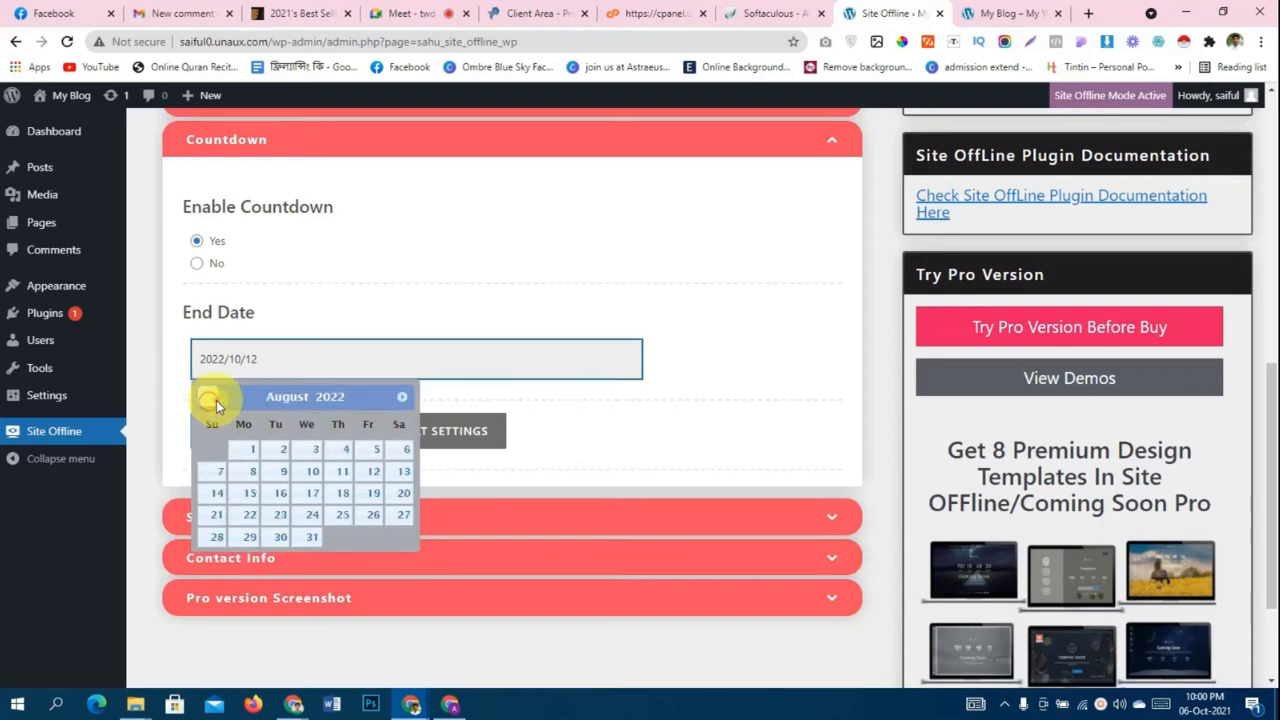
pyautogui.click(210, 399)
pyautogui.click(210, 399)
pyautogui.click(216, 399)
pyautogui.click(216, 399)
pyautogui.click(216, 399)
pyautogui.click(216, 399)
pyautogui.click(216, 399)
pyautogui.click(216, 399)
pyautogui.click(216, 399)
pyautogui.click(216, 399)
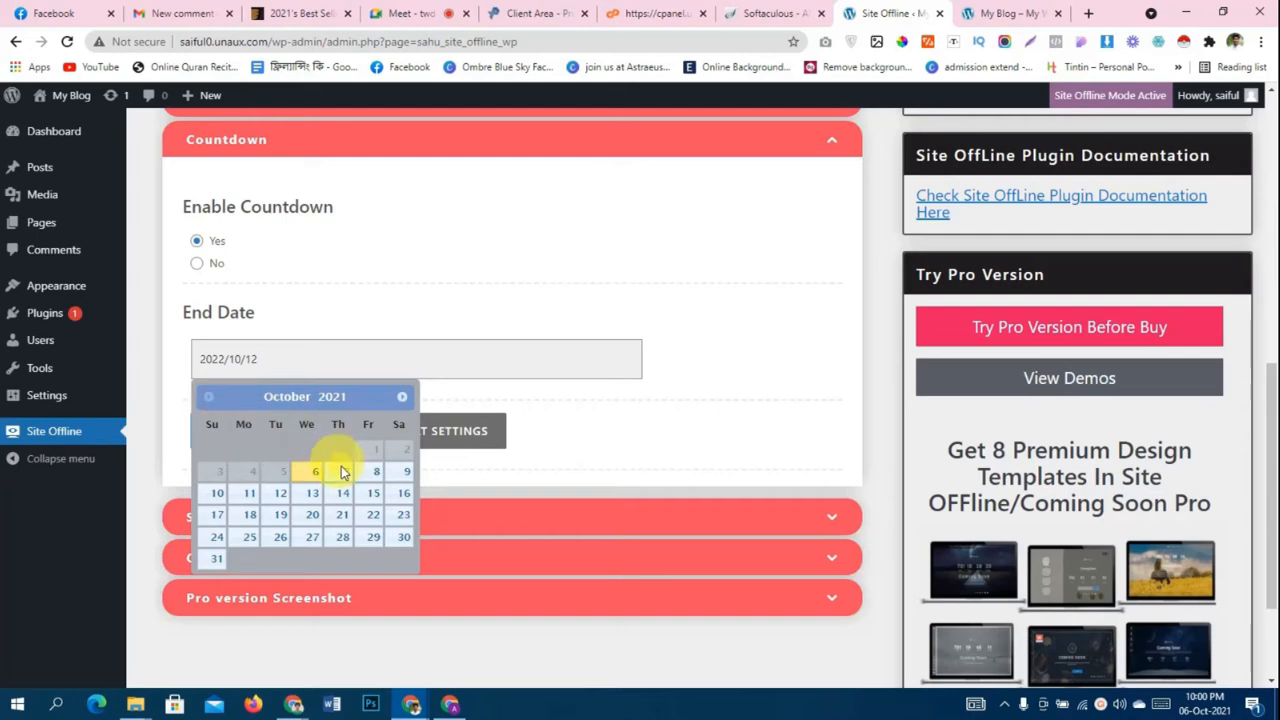
pyautogui.click(283, 493)
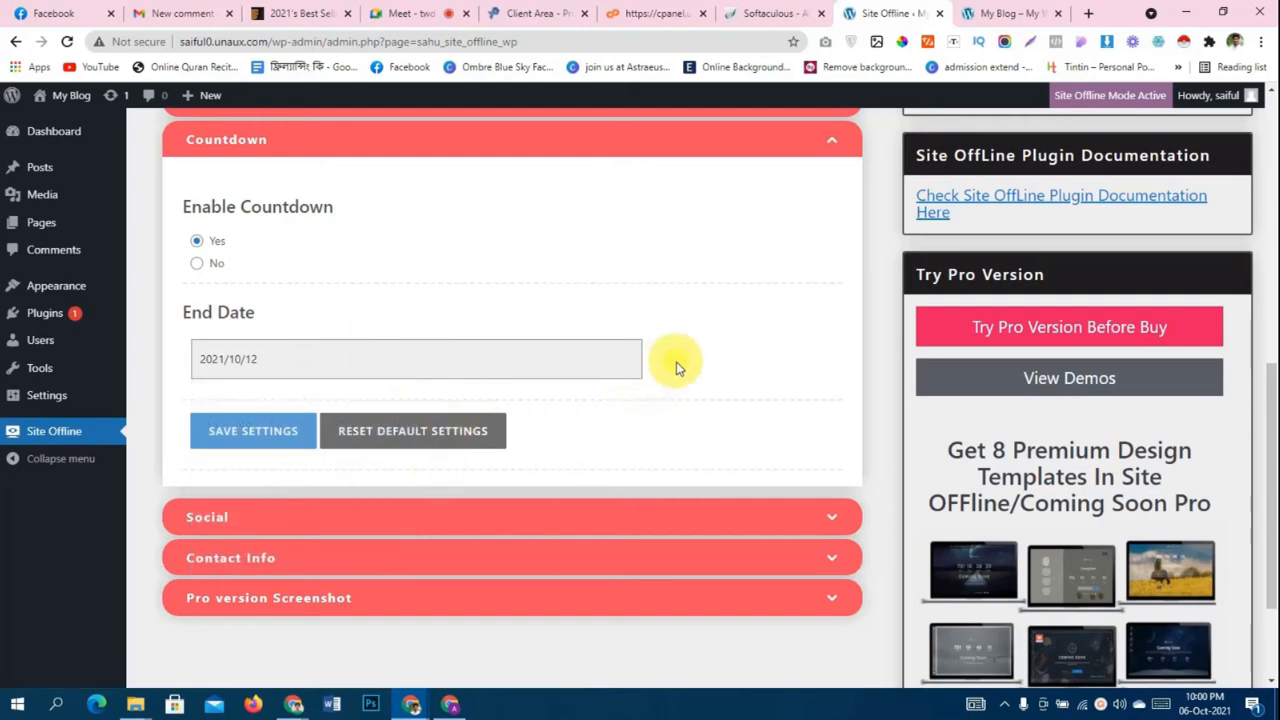
pyautogui.click(235, 428)
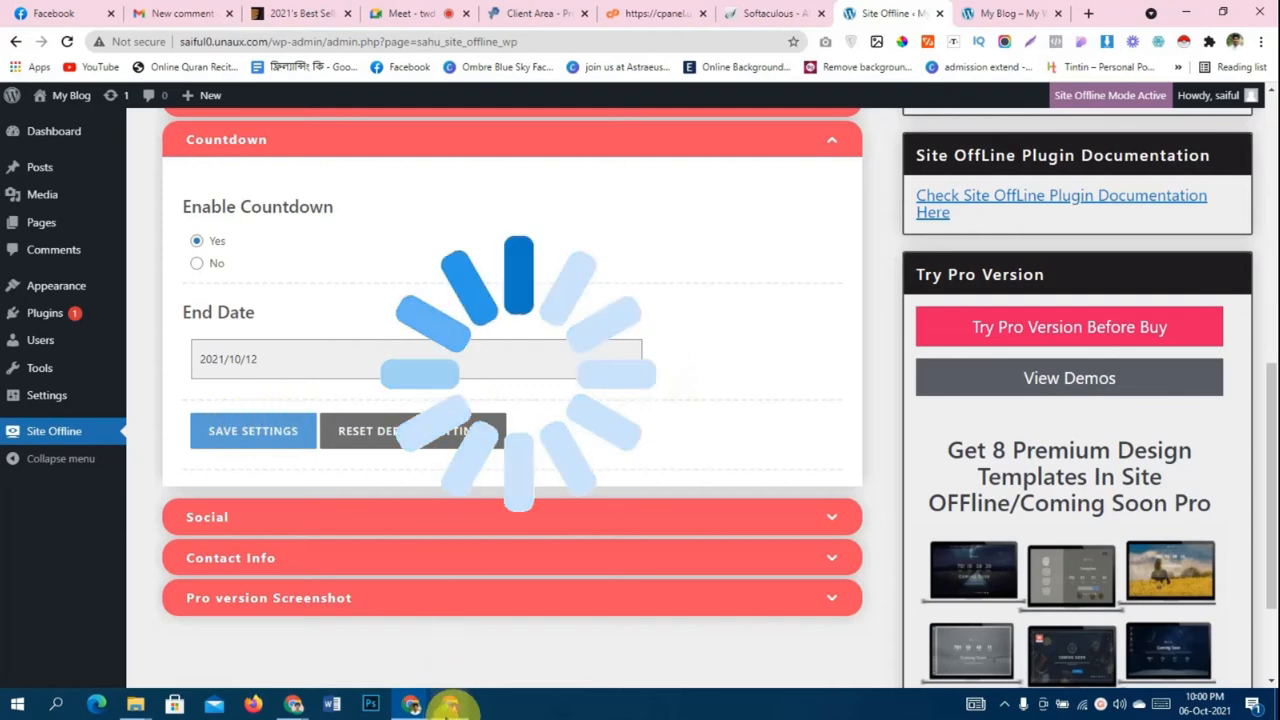
# - Reload the offline page in the Incognito window and check the countdown and the contact details below it
pyautogui.moveTo(410, 704)
pyautogui.click(463, 643)
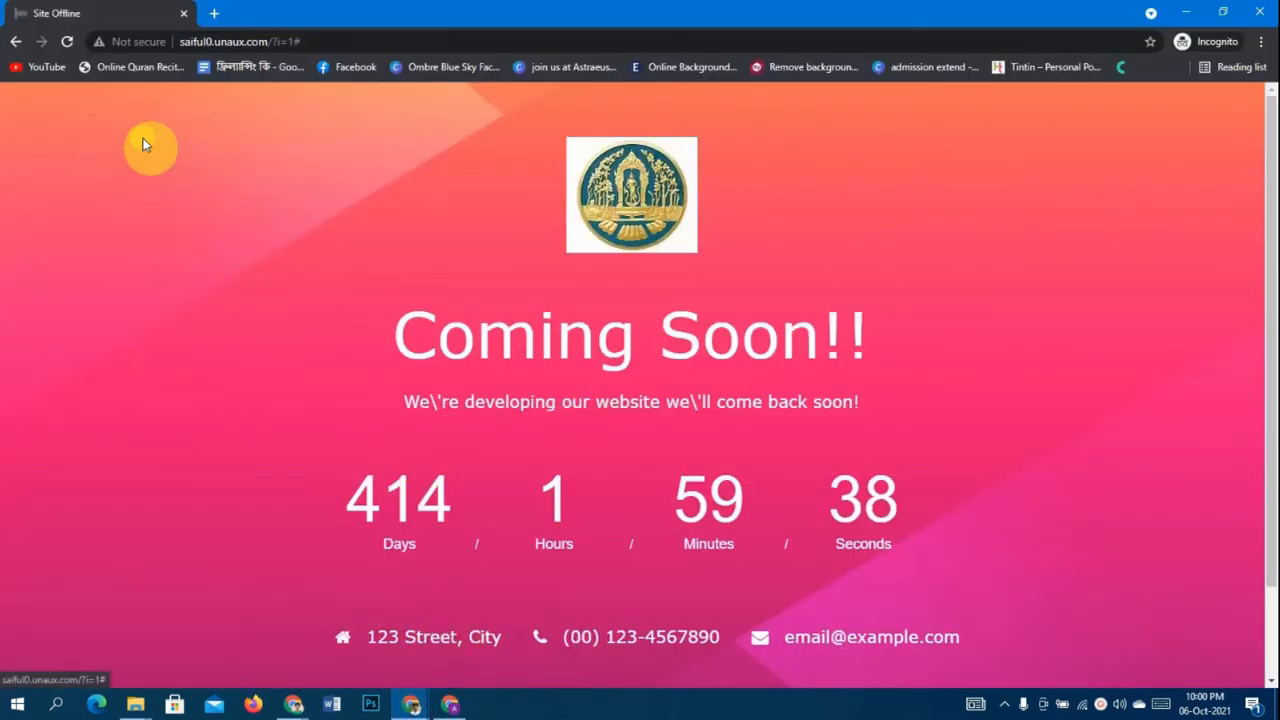
pyautogui.click(74, 43)
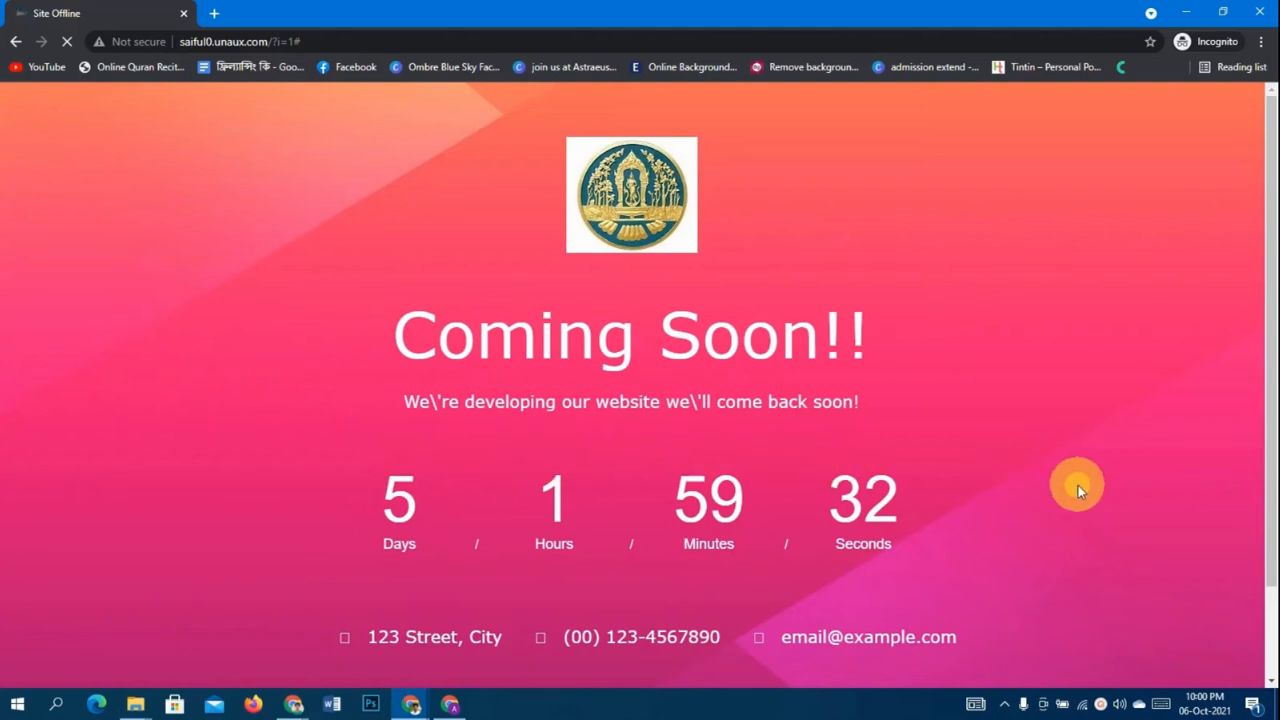
pyautogui.scroll(-1, 1051, 480)
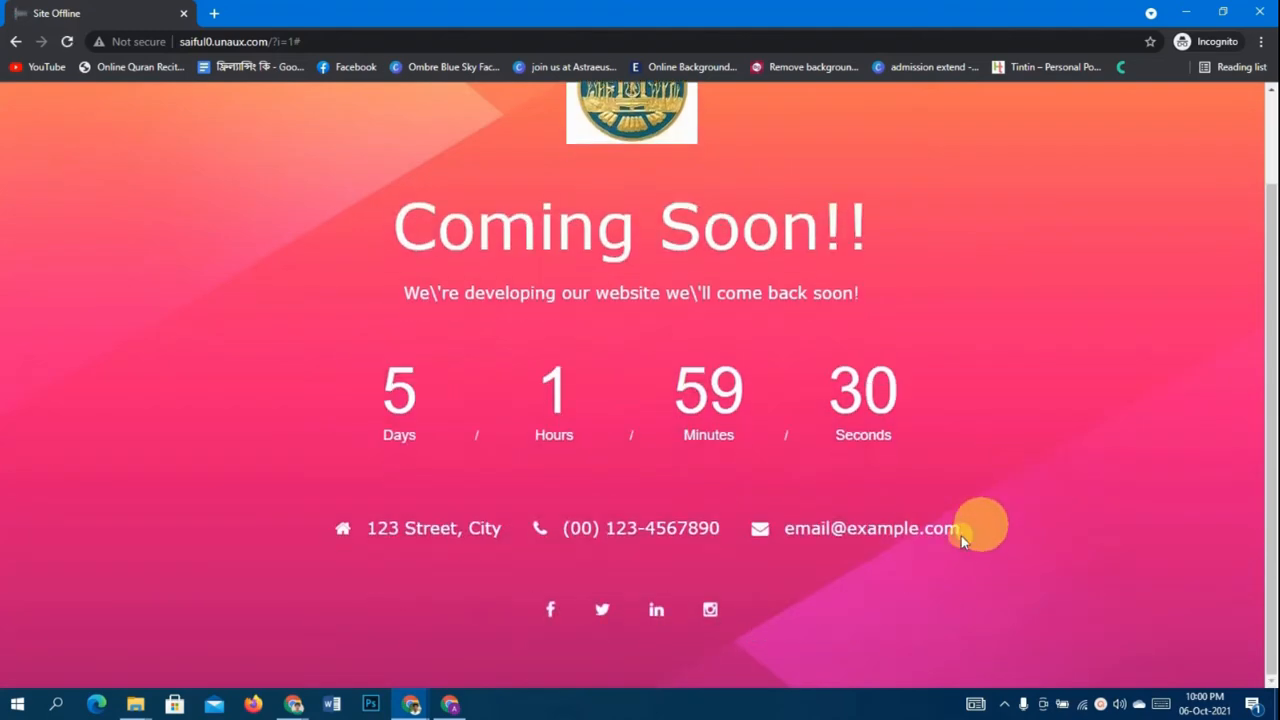
pyautogui.moveTo(314, 526); pyautogui.dragTo(1060, 511)
pyautogui.click(1059, 527)
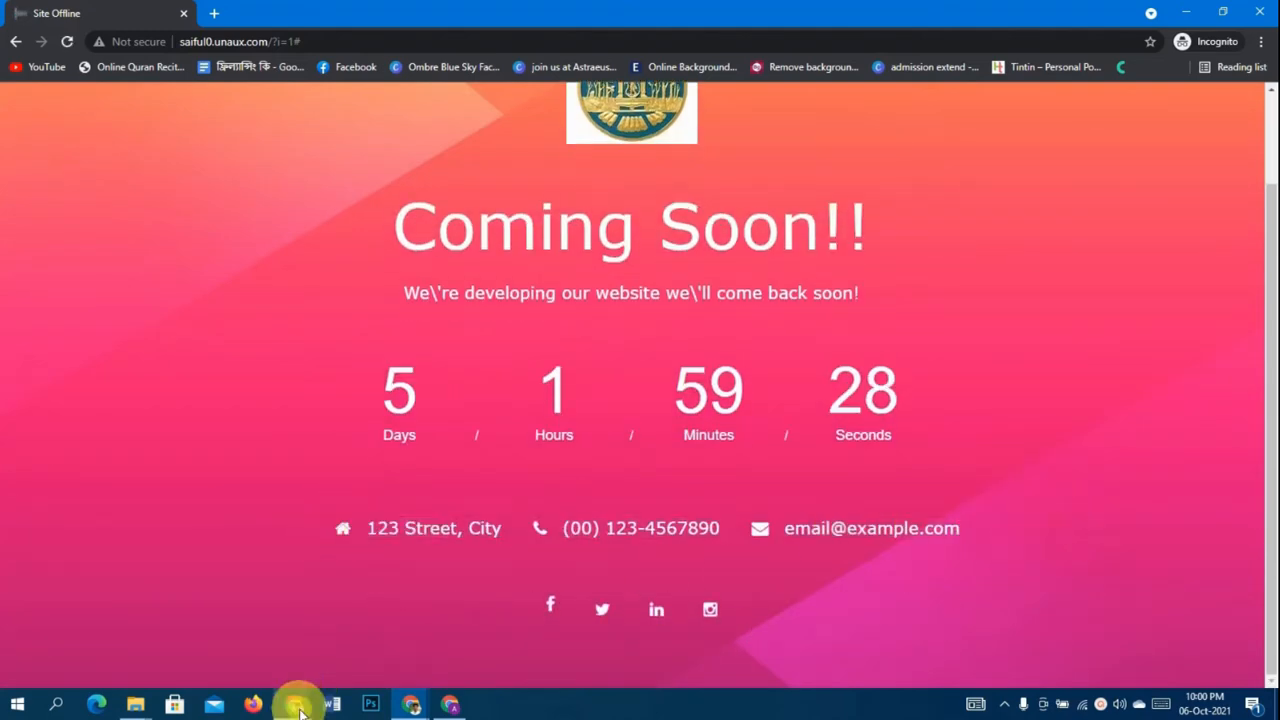
# - Return to the Site Offline settings, dismiss the save confirmation and open the Contact Info section
pyautogui.click(413, 697)
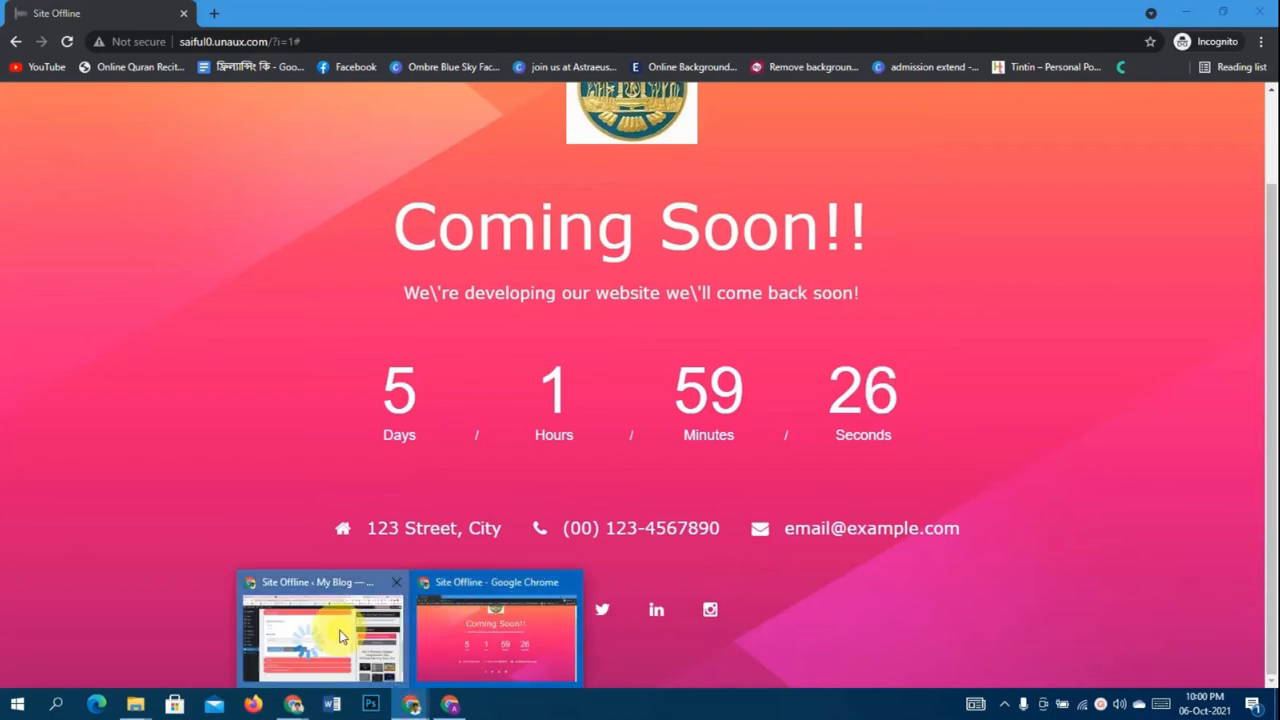
pyautogui.click(335, 632)
pyautogui.scroll(-3, 829, 443)
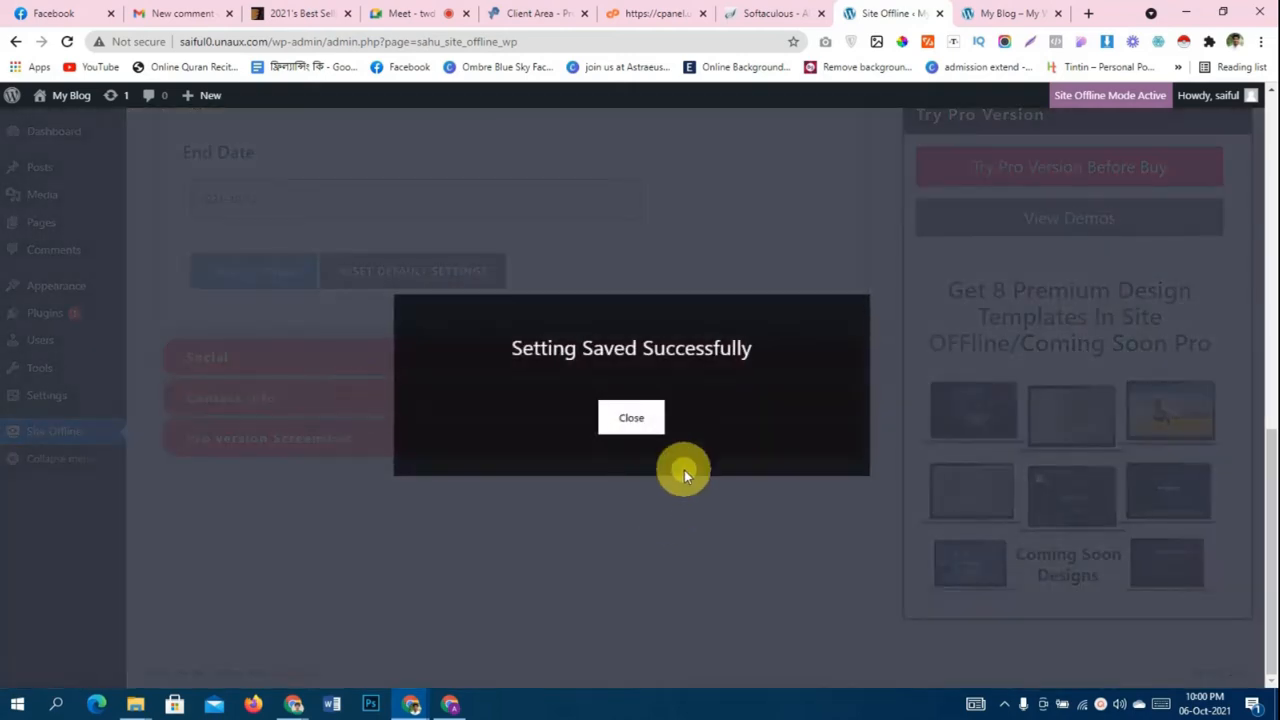
pyautogui.click(645, 420)
pyautogui.click(238, 400)
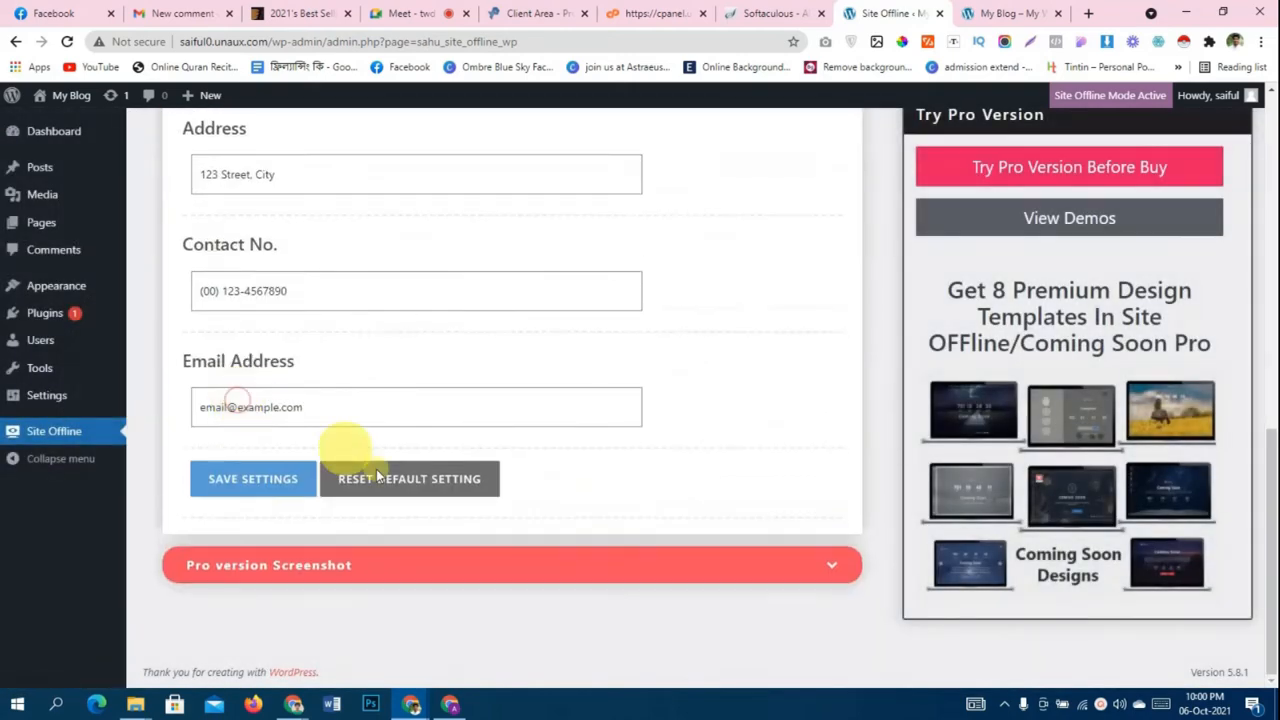
pyautogui.scroll(2, 343, 443)
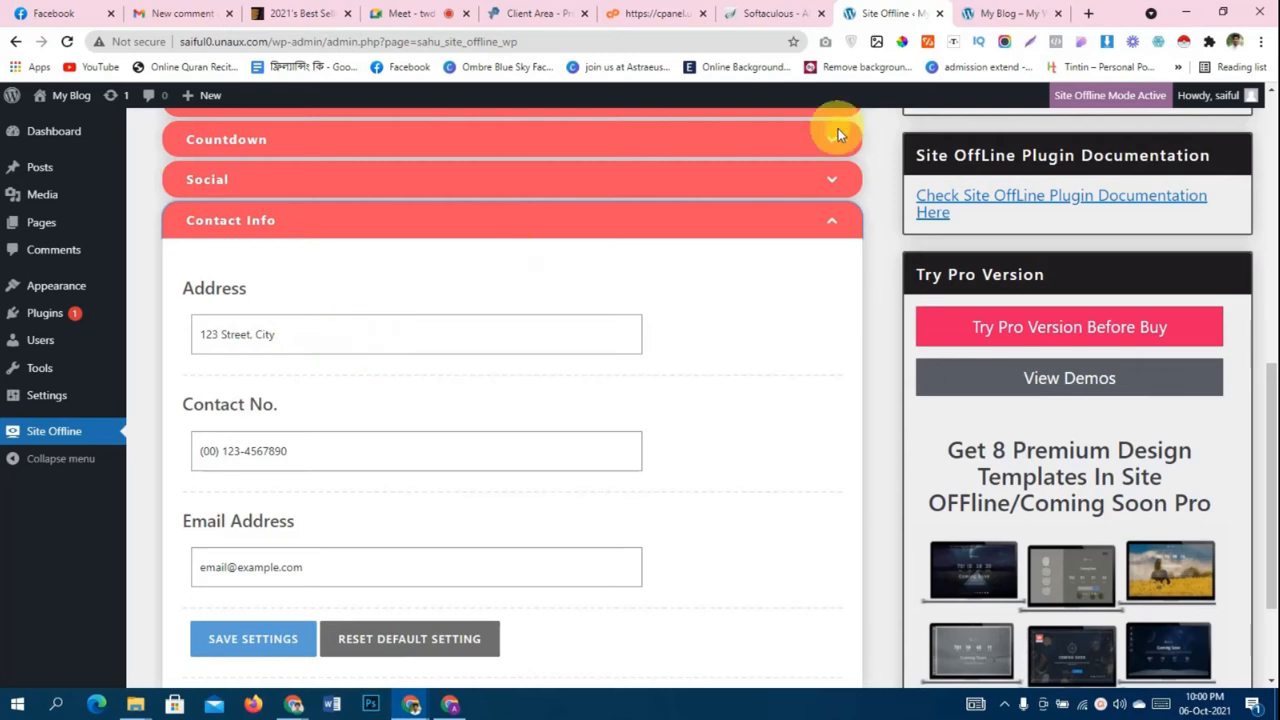
# - Search Google for "my location" in a new tab and look up the place name under the map
pyautogui.click(1088, 14)
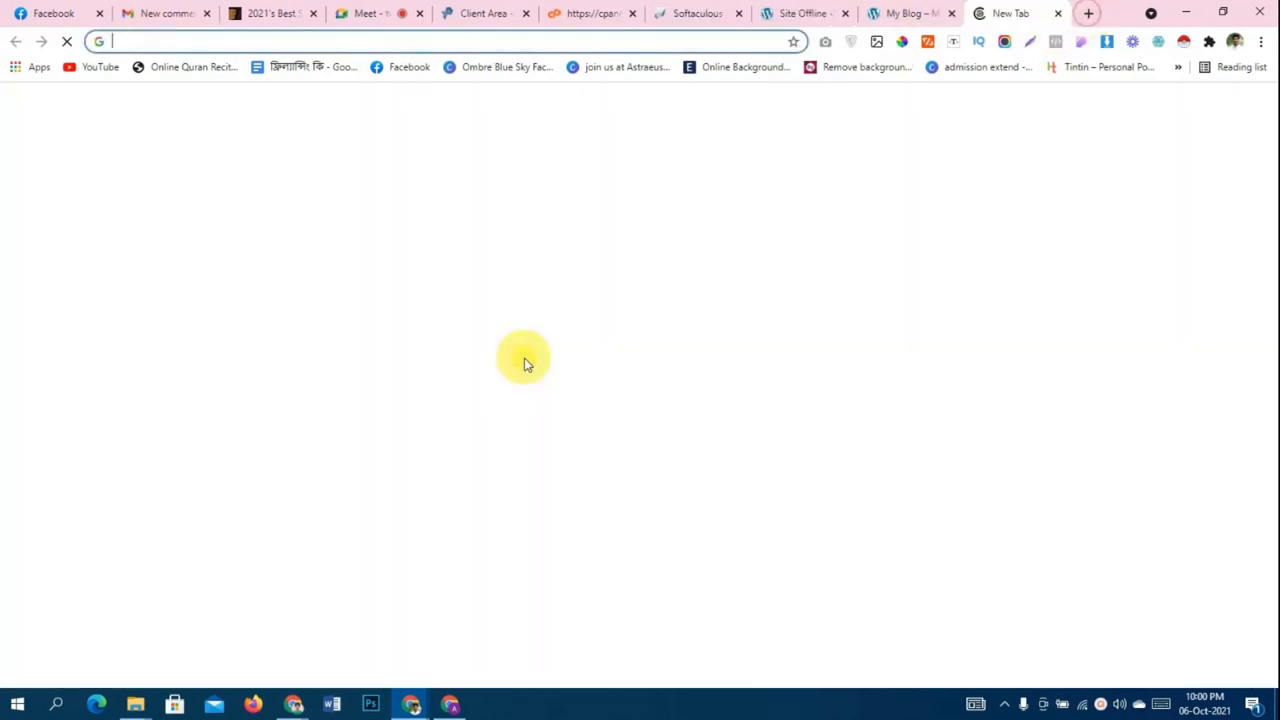
pyautogui.write('my ')
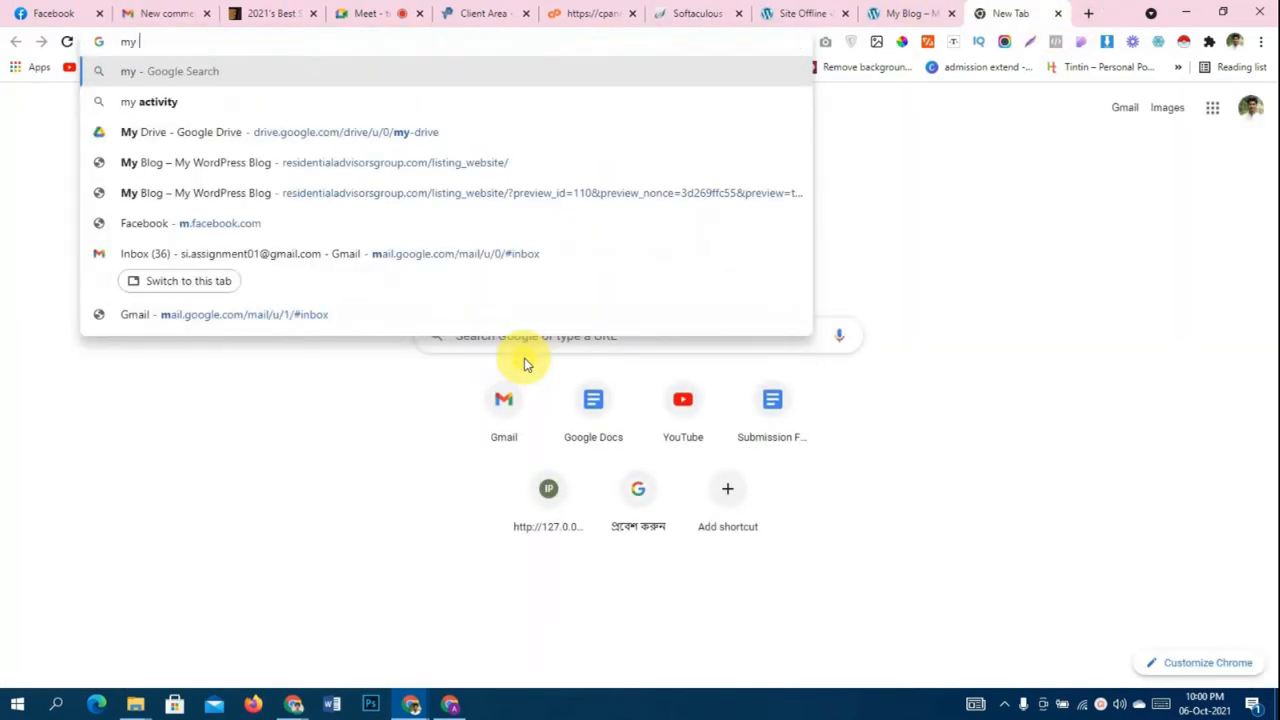
pyautogui.write('location')
pyautogui.press('Return')
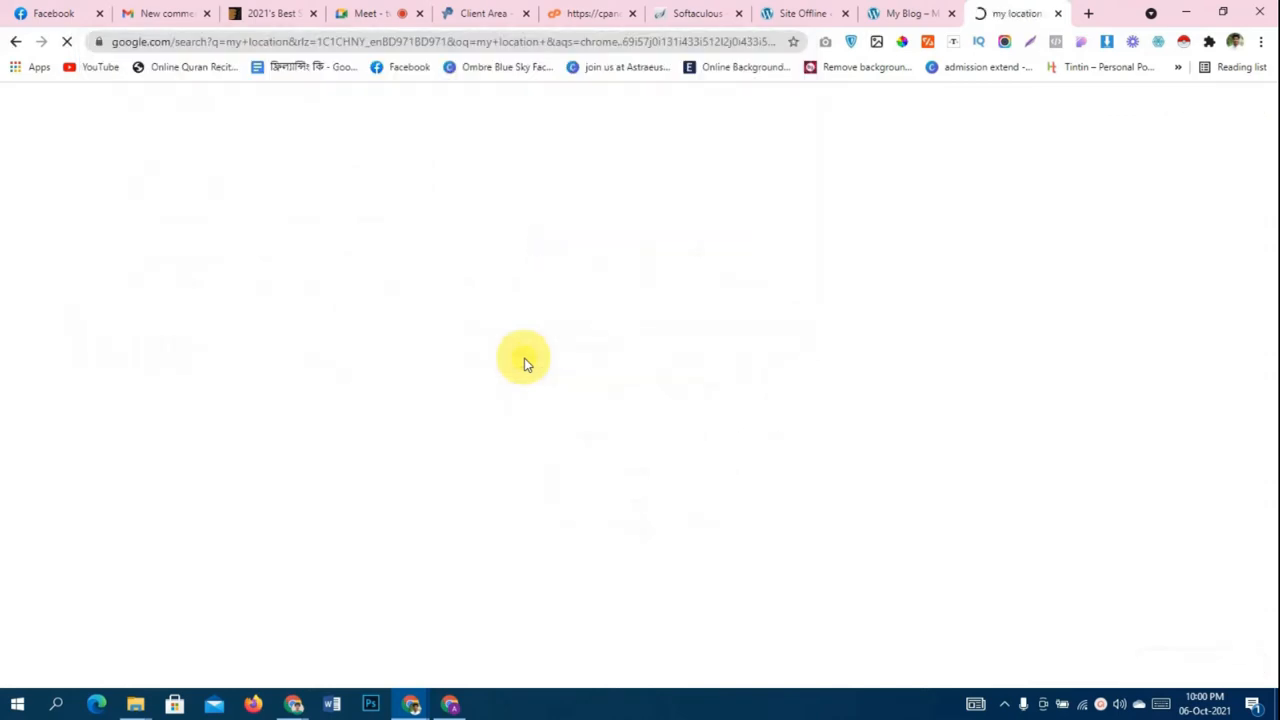
pyautogui.scroll(-1, 17, 390)
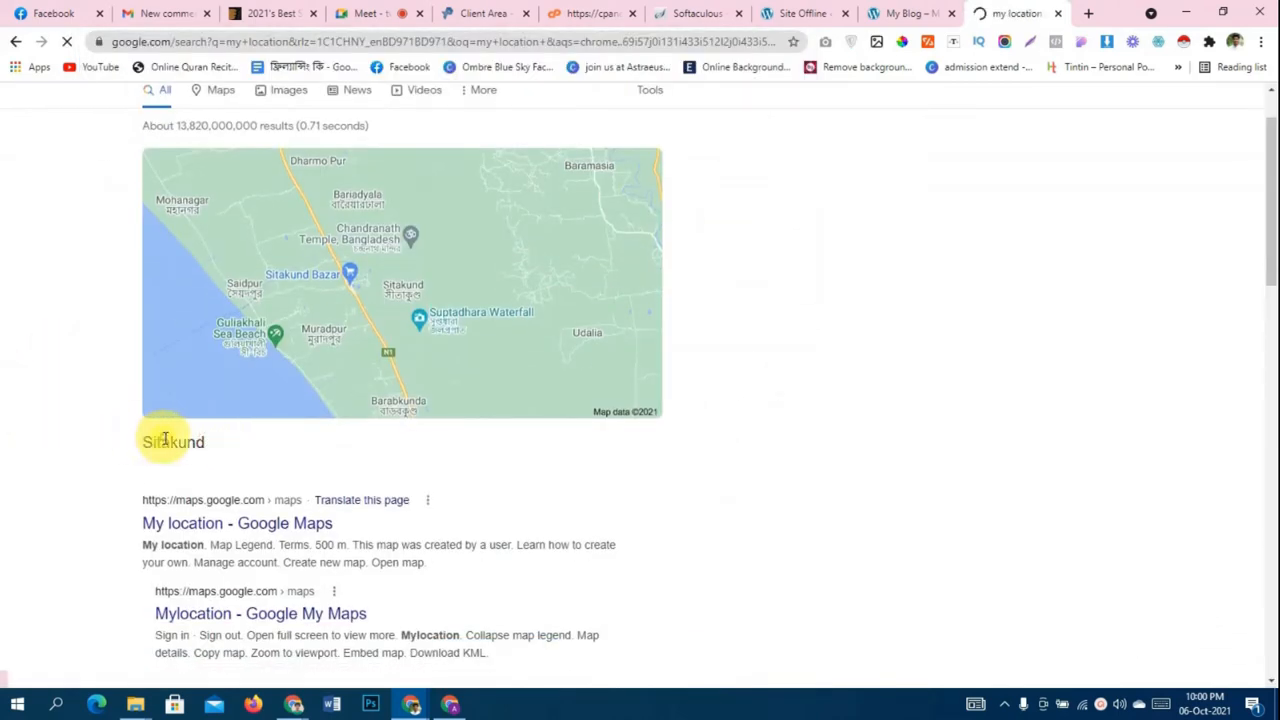
# - Return to the Contact Info section of the Site Offline settings and select the placeholder address for replacement
pyautogui.click(878, 14)
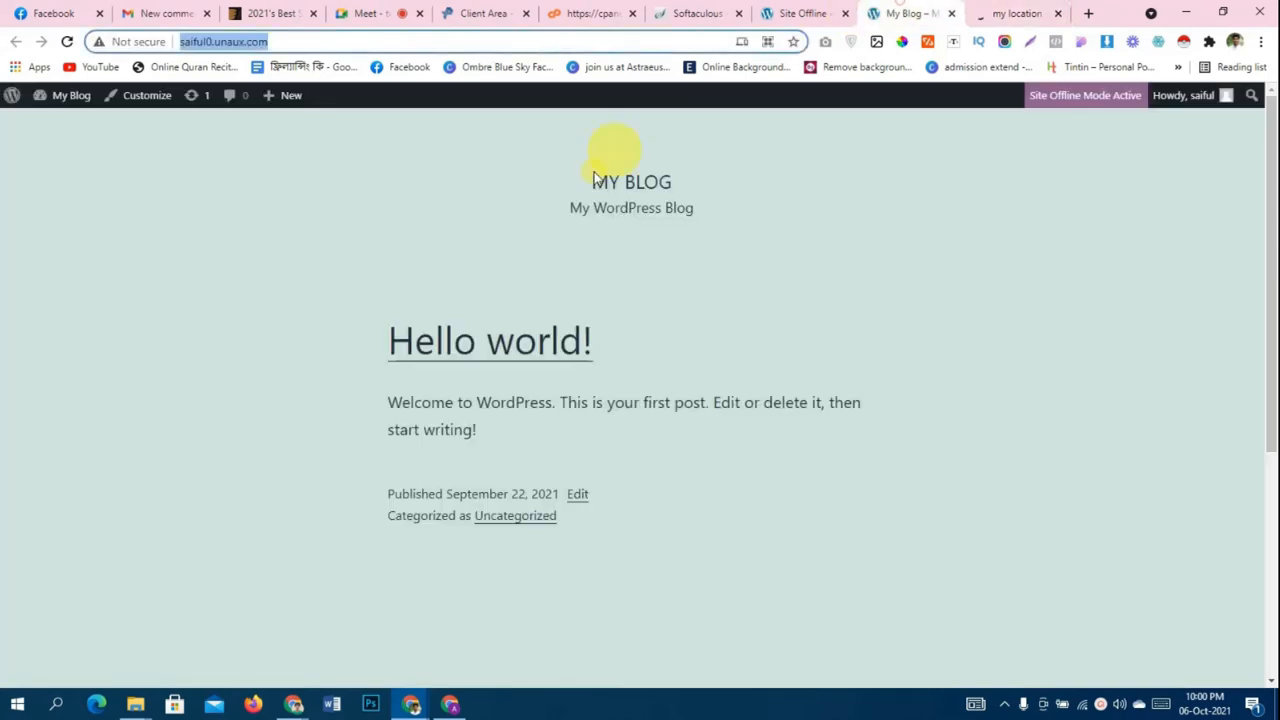
pyautogui.click(840, 10)
pyautogui.moveTo(389, 349); pyautogui.dragTo(138, 352)
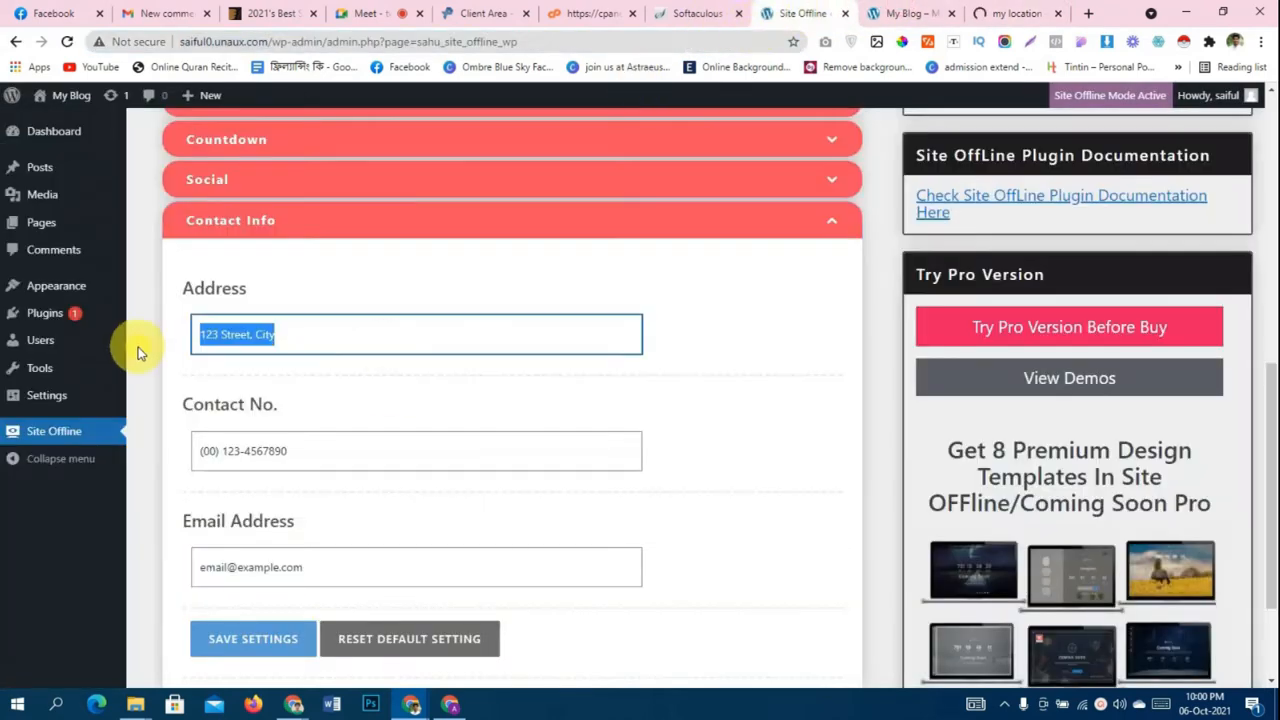
# - Search Google for the place name found under the map and look up its district in the summary
pyautogui.click(1003, 12)
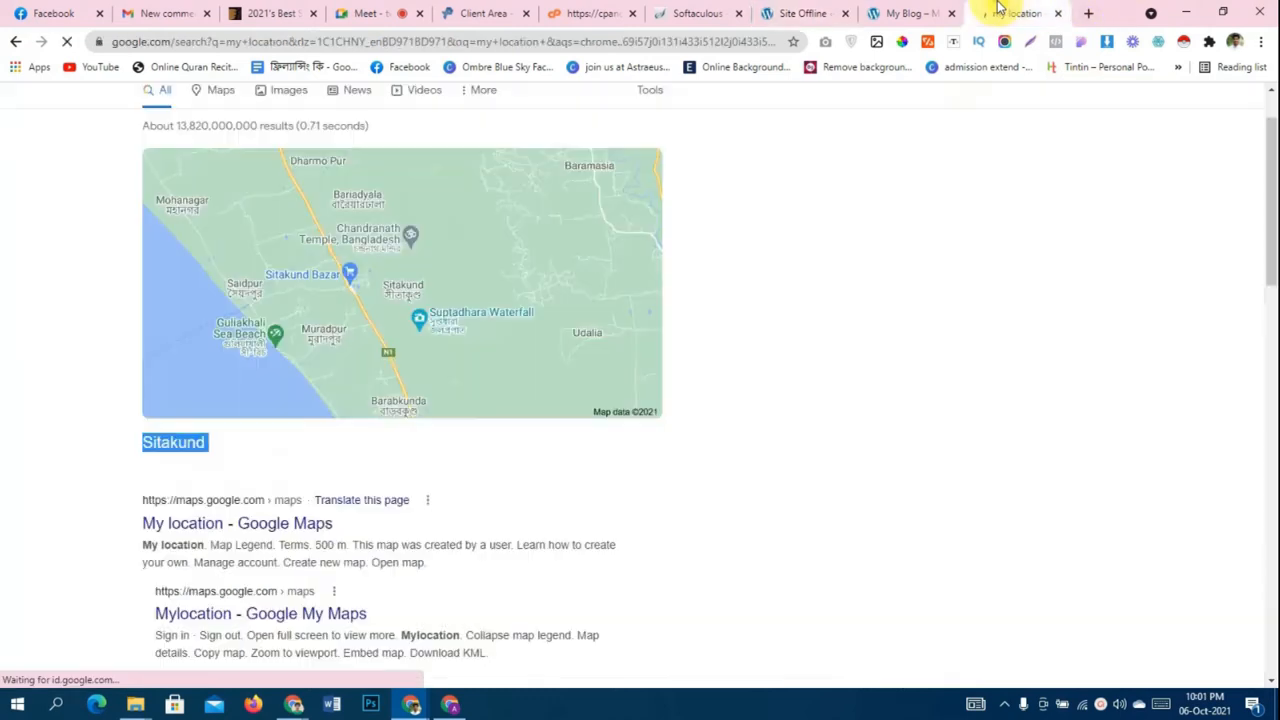
pyautogui.scroll(-3, 815, 450)
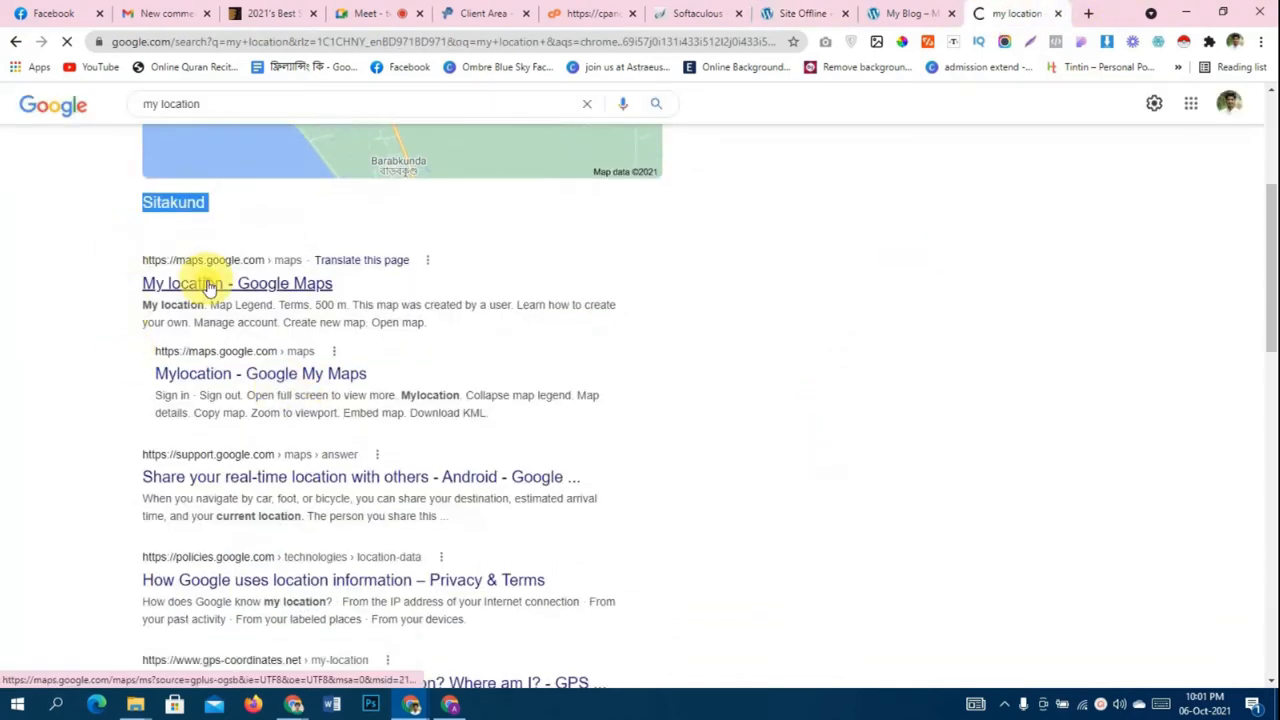
pyautogui.scroll(3, 100, 360)
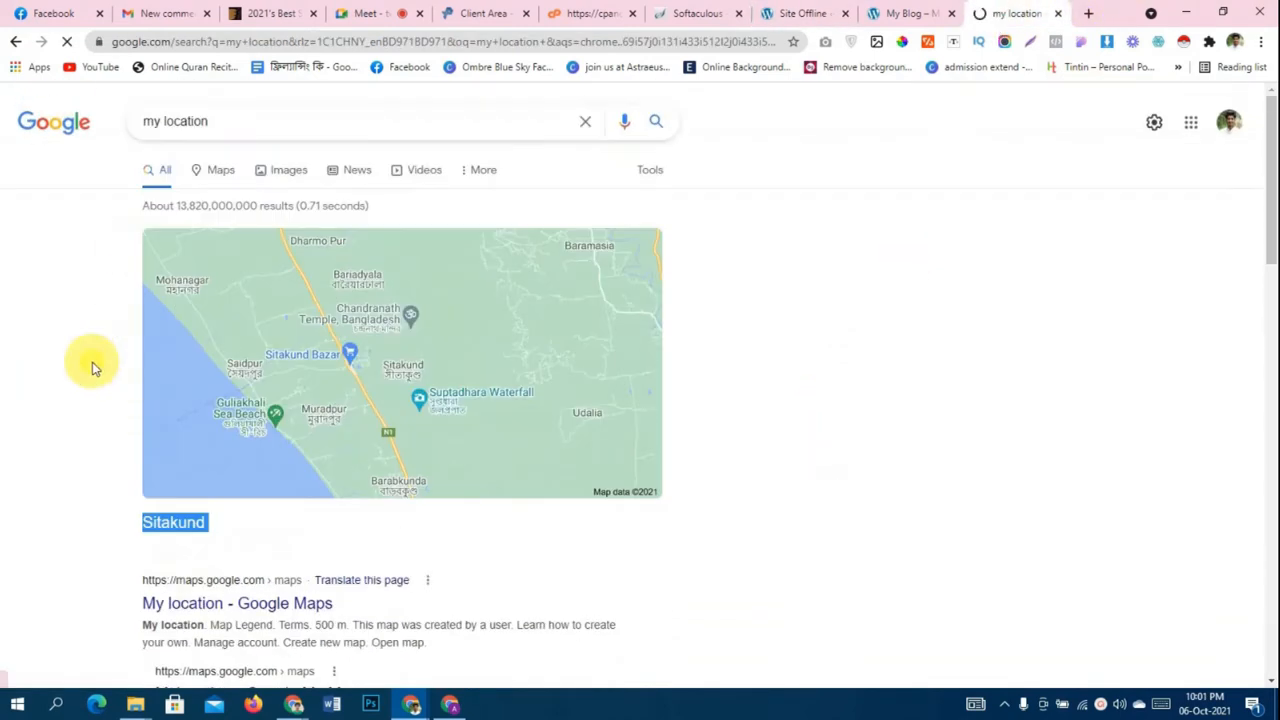
pyautogui.click(272, 119)
pyautogui.tripleClick(272, 119)
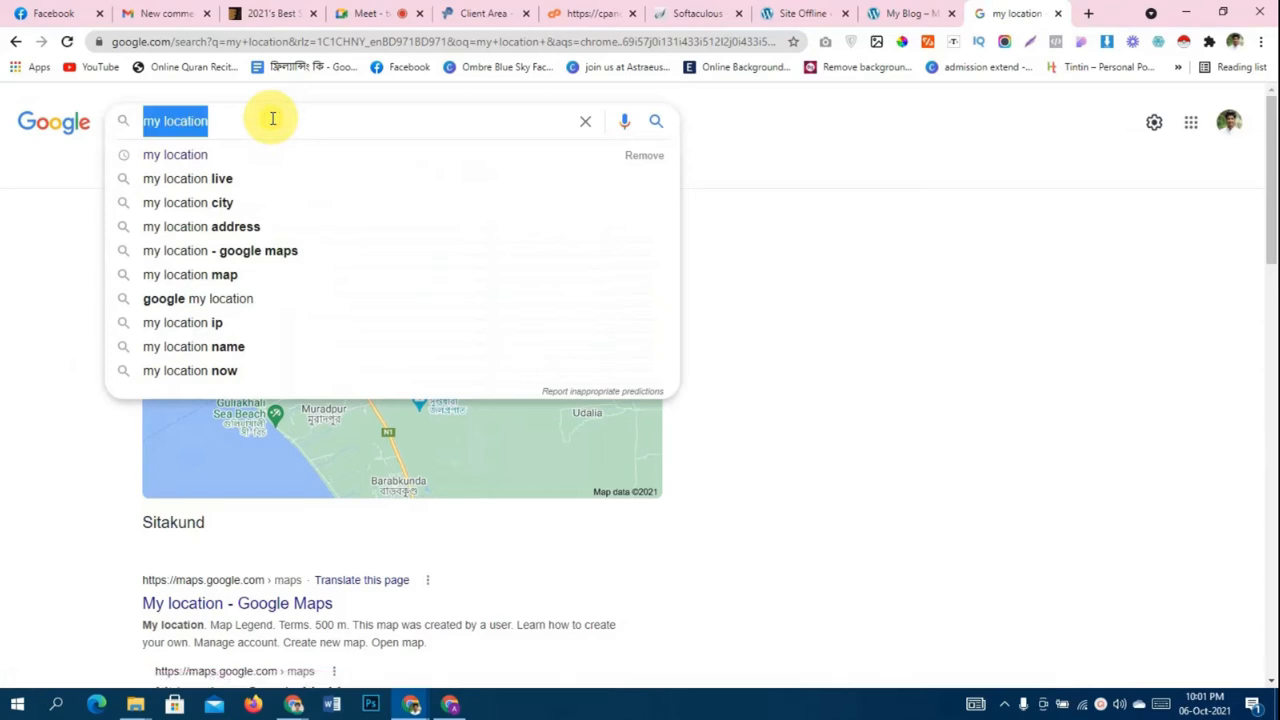
pyautogui.write('Sitakund')
pyautogui.click(271, 155)
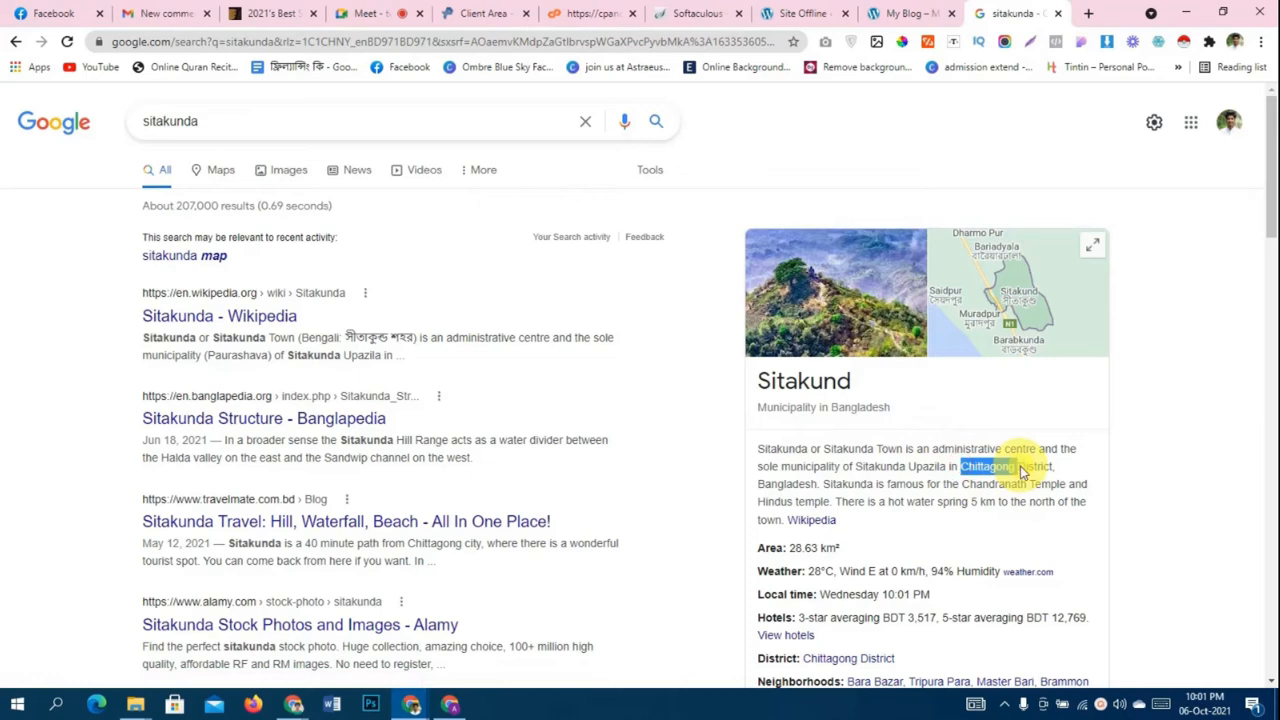
# - Replace the placeholder address in Contact Info with the place name and district, separated by a comma and a space
pyautogui.click(785, 8)
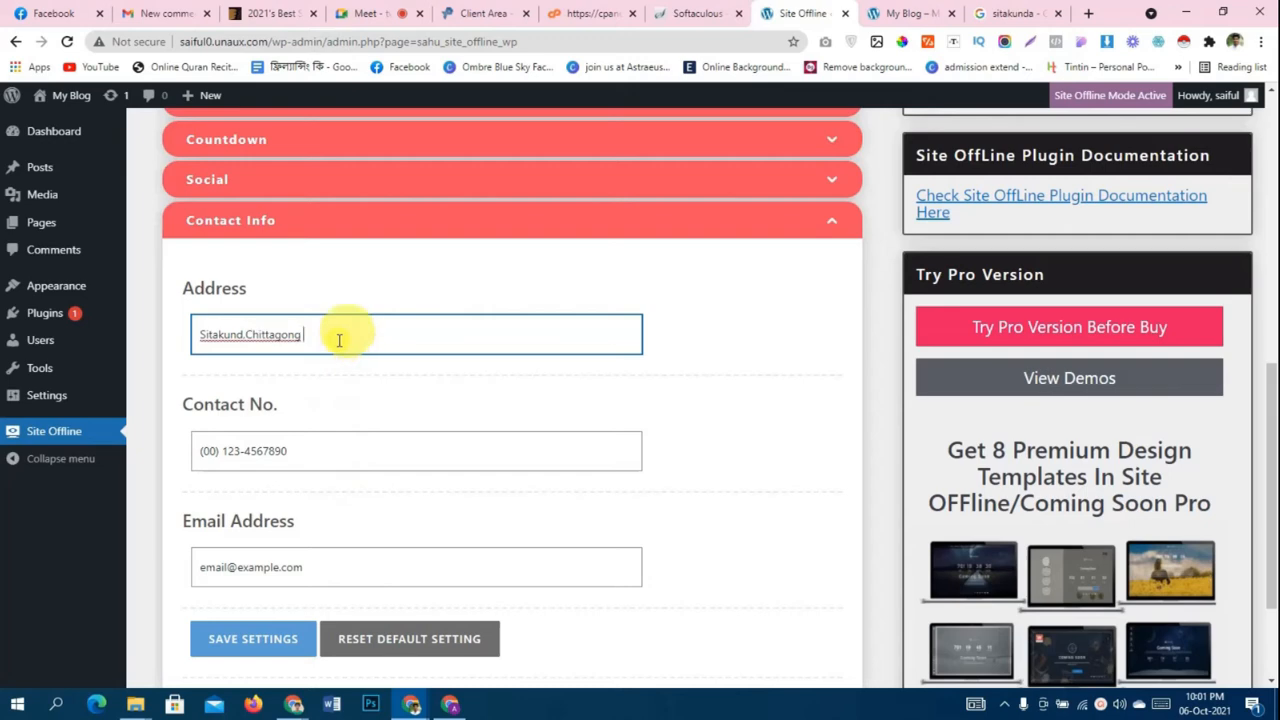
pyautogui.click(247, 337)
pyautogui.click(377, 331)
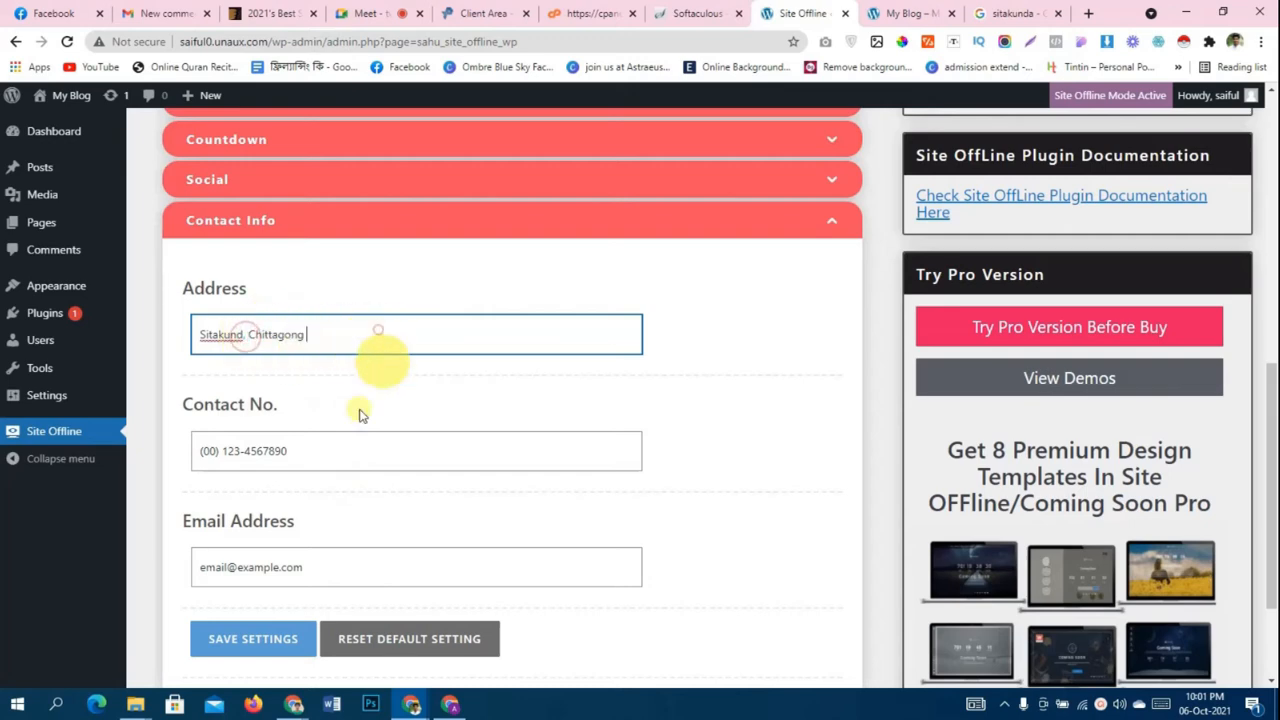
# - Replace the part before the @ in the Contact Info email with the owner's first name and save the section's settings
pyautogui.click(300, 466)
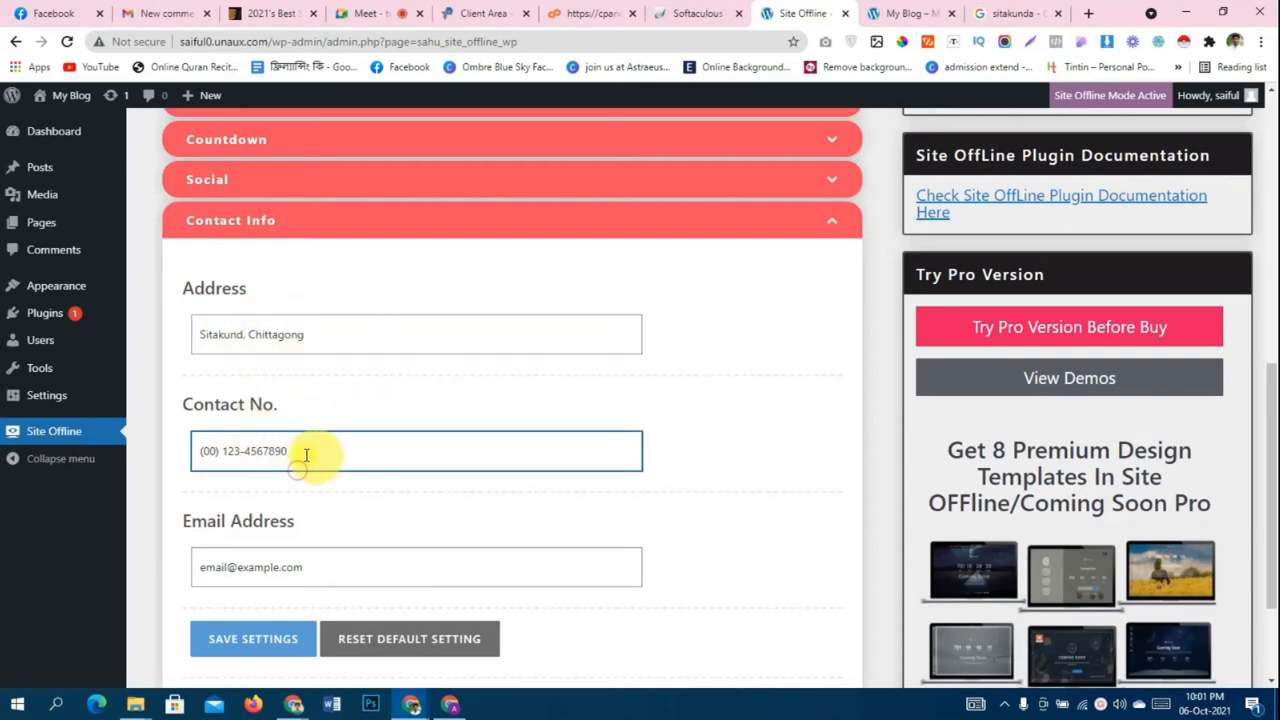
pyautogui.scroll(-2, 310, 456)
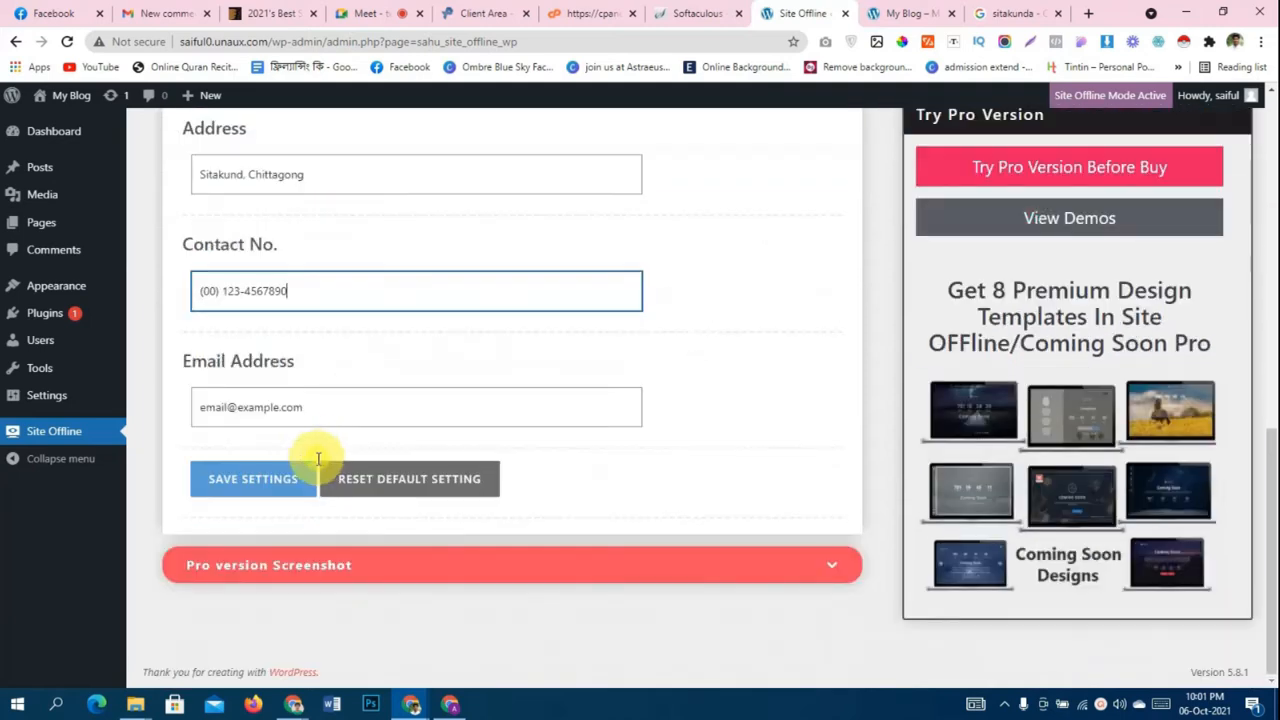
pyautogui.click(213, 407)
pyautogui.doubleClick(213, 407)
pyautogui.write('saifu')
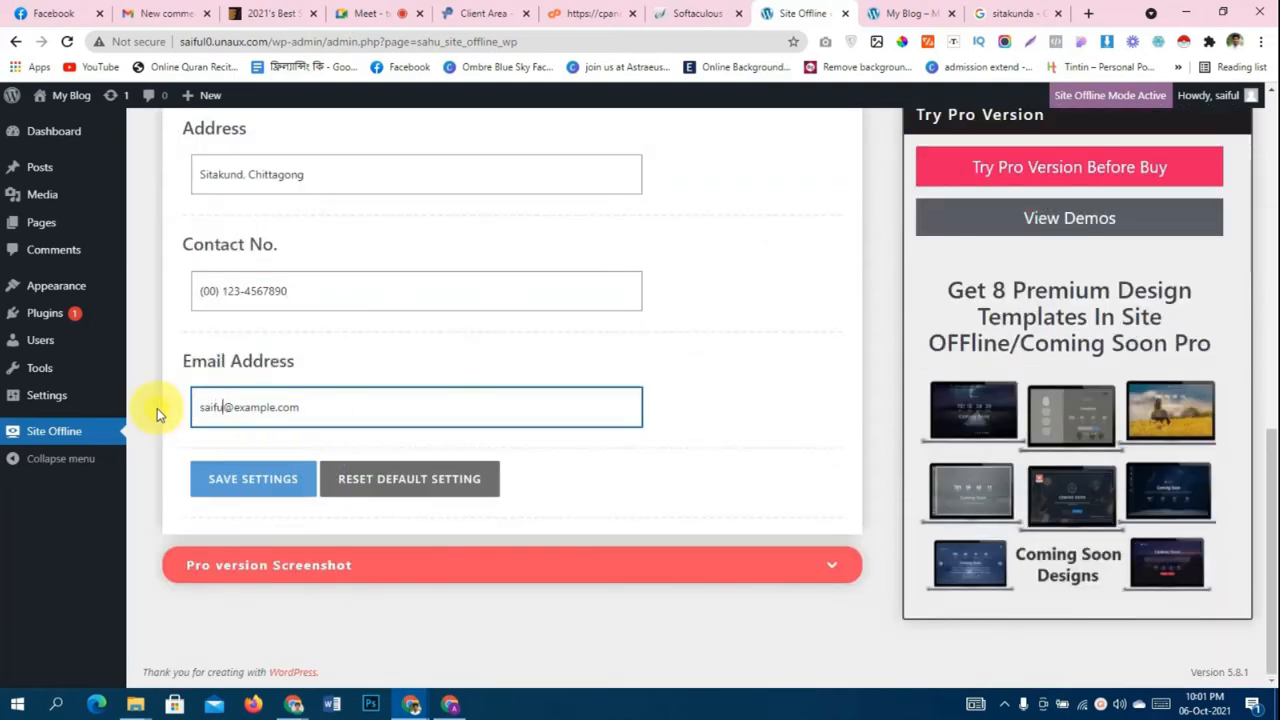
pyautogui.write('l')
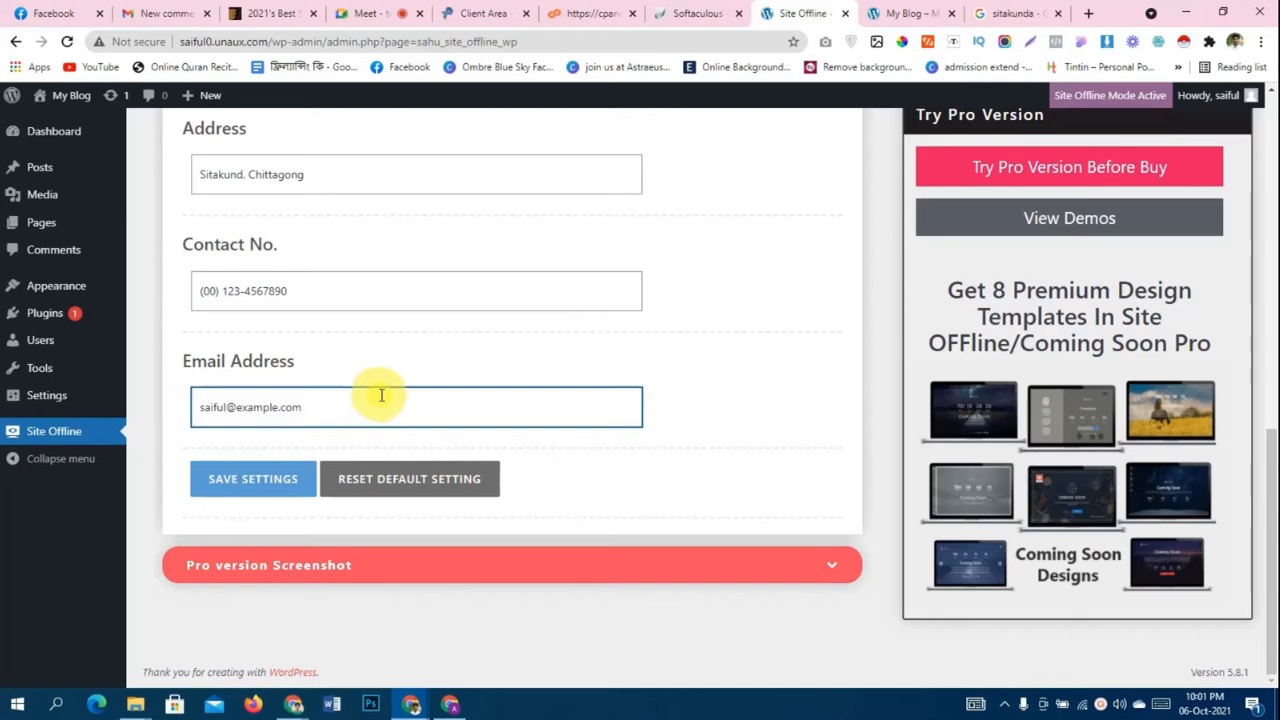
pyautogui.click(256, 472)
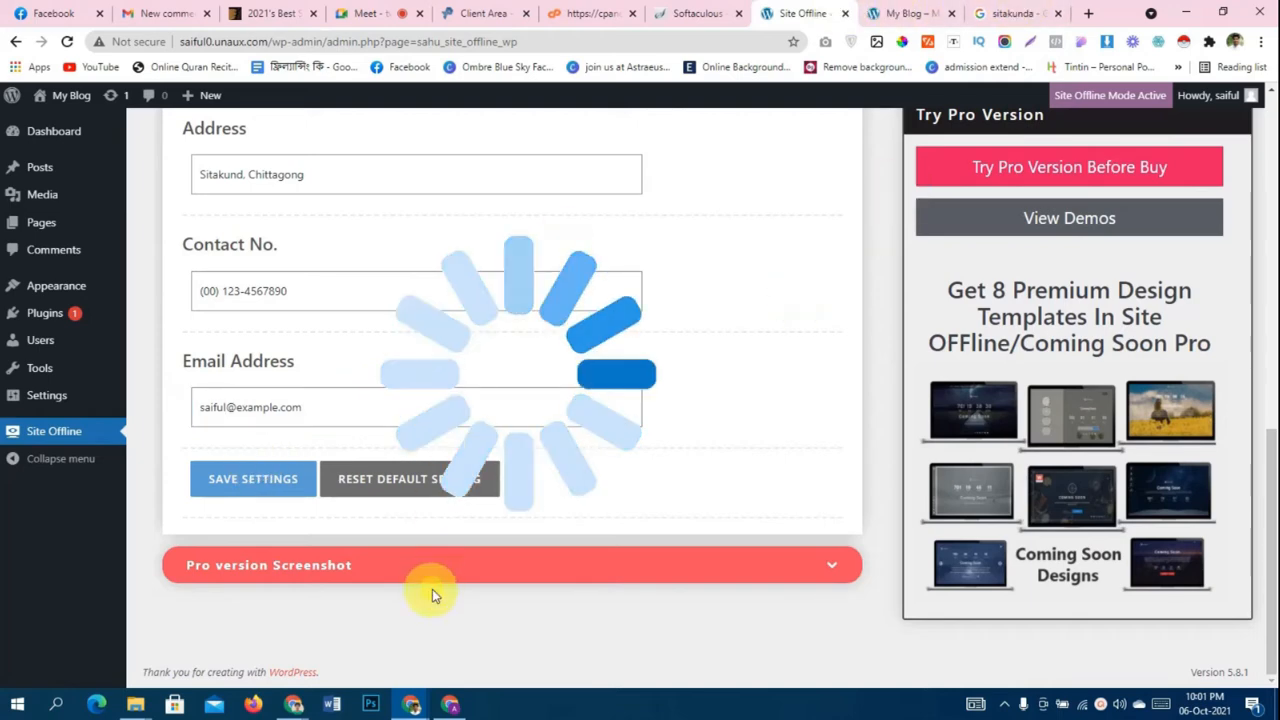
pyautogui.scroll(3, 563, 534)
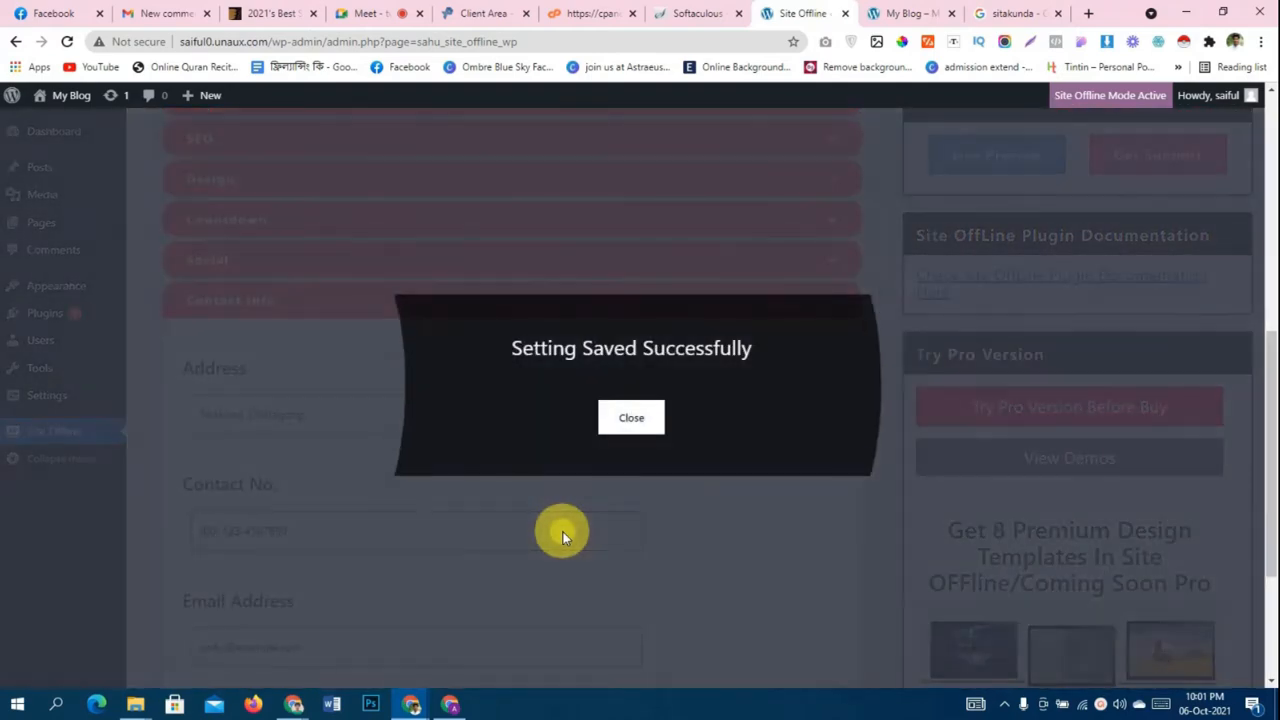
pyautogui.click(632, 430)
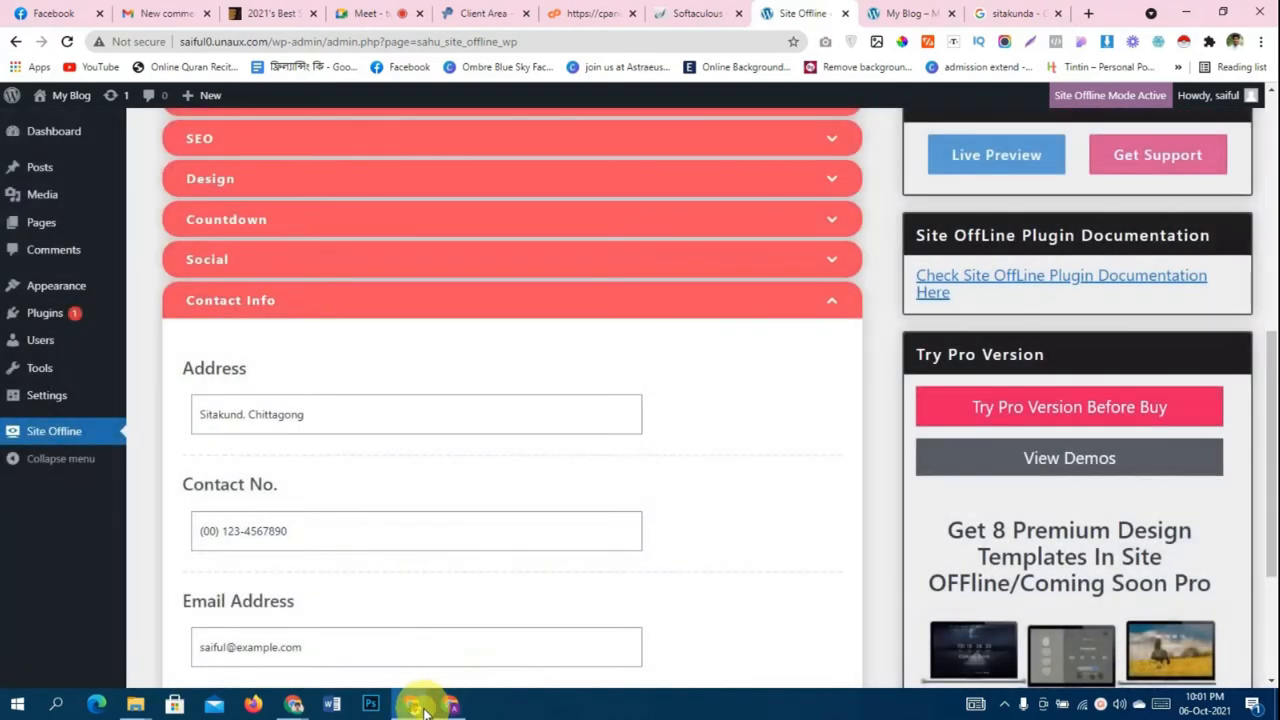
# - Check the address, email and social icons on the coming-soon page in the Incognito window
pyautogui.moveTo(420, 700)
pyautogui.click(471, 649)
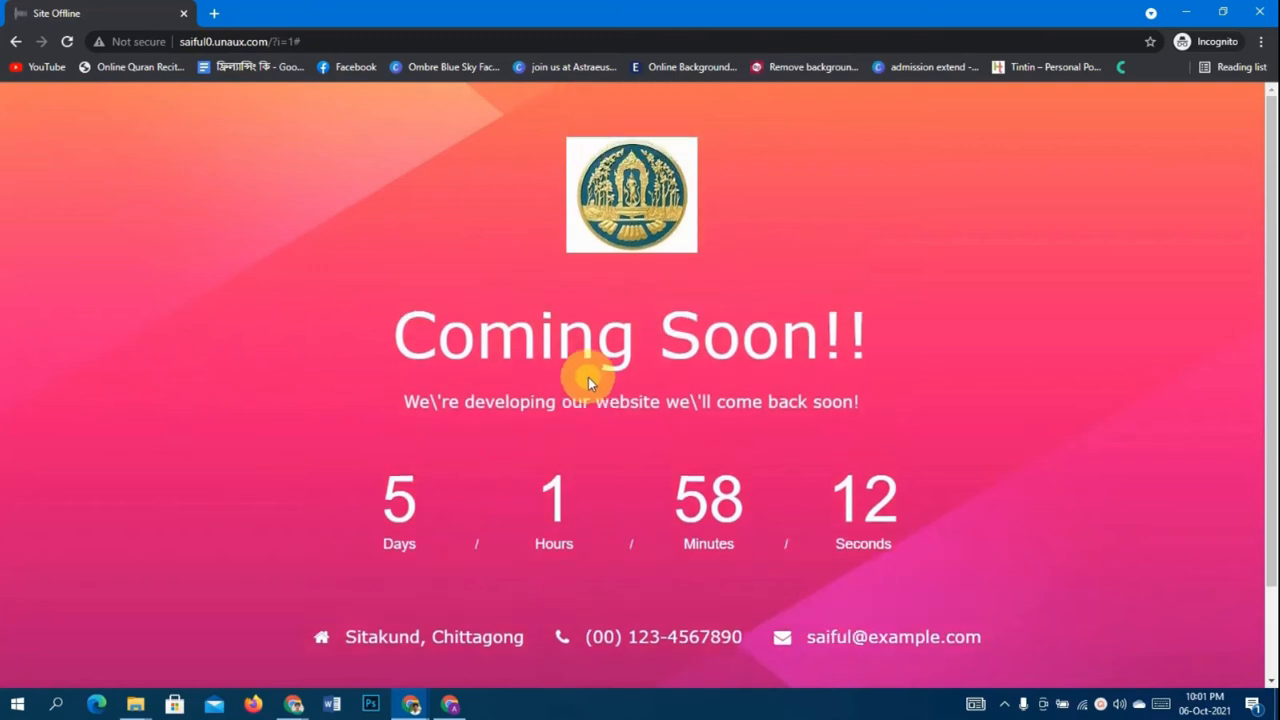
pyautogui.scroll(-2, 588, 377)
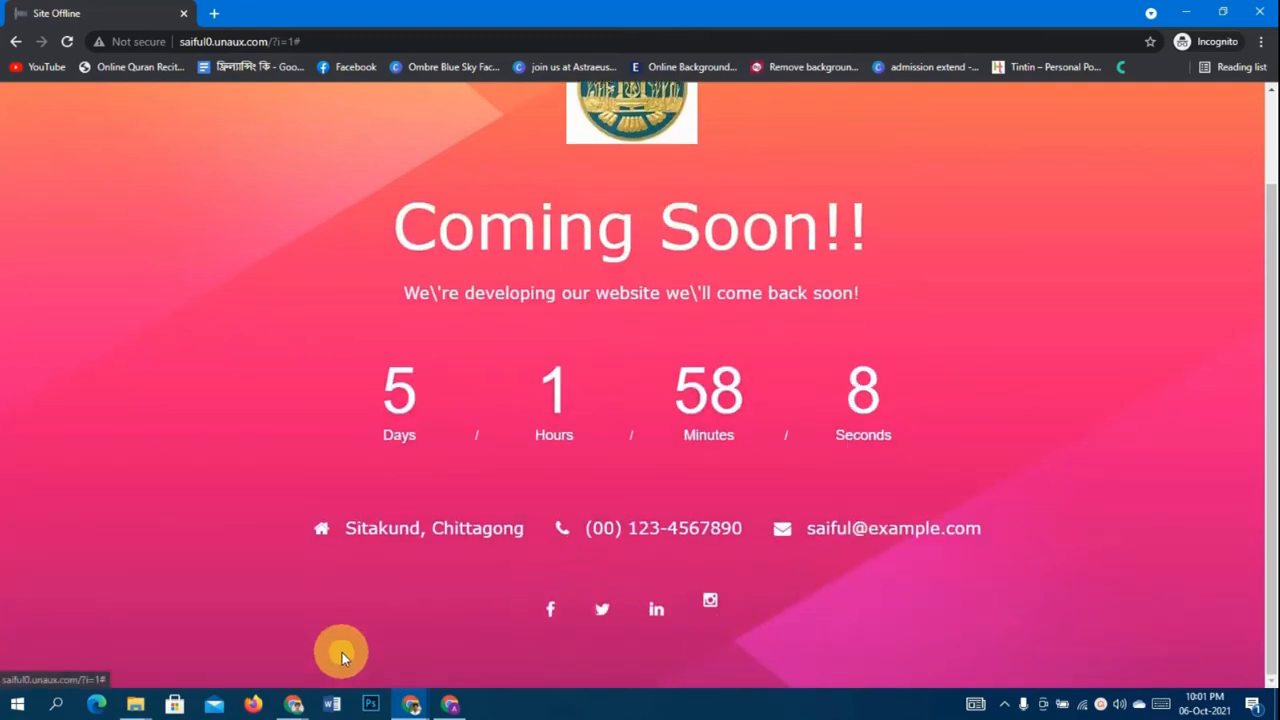
# - Return to the Site Offline settings and open the Social section
pyautogui.moveTo(412, 700)
pyautogui.click(386, 600)
pyautogui.scroll(-2, 445, 567)
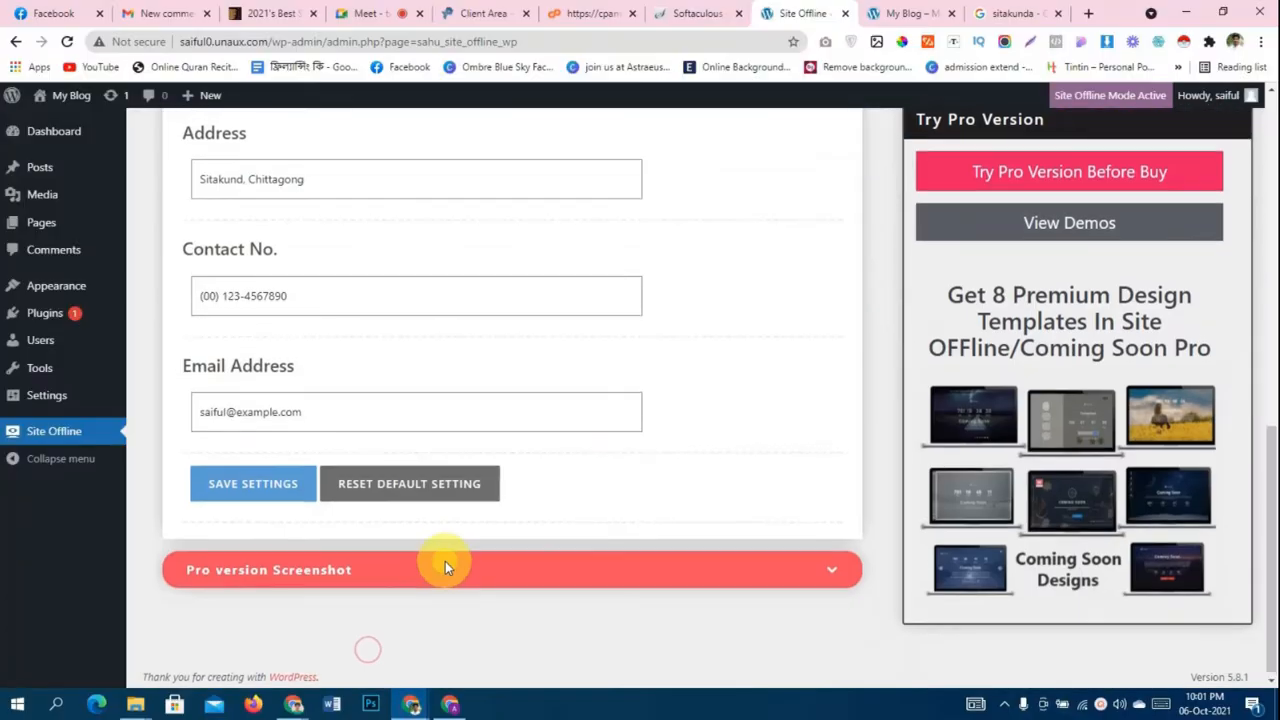
pyautogui.scroll(5, 420, 550)
pyautogui.click(265, 493)
pyautogui.scroll(-2, 268, 465)
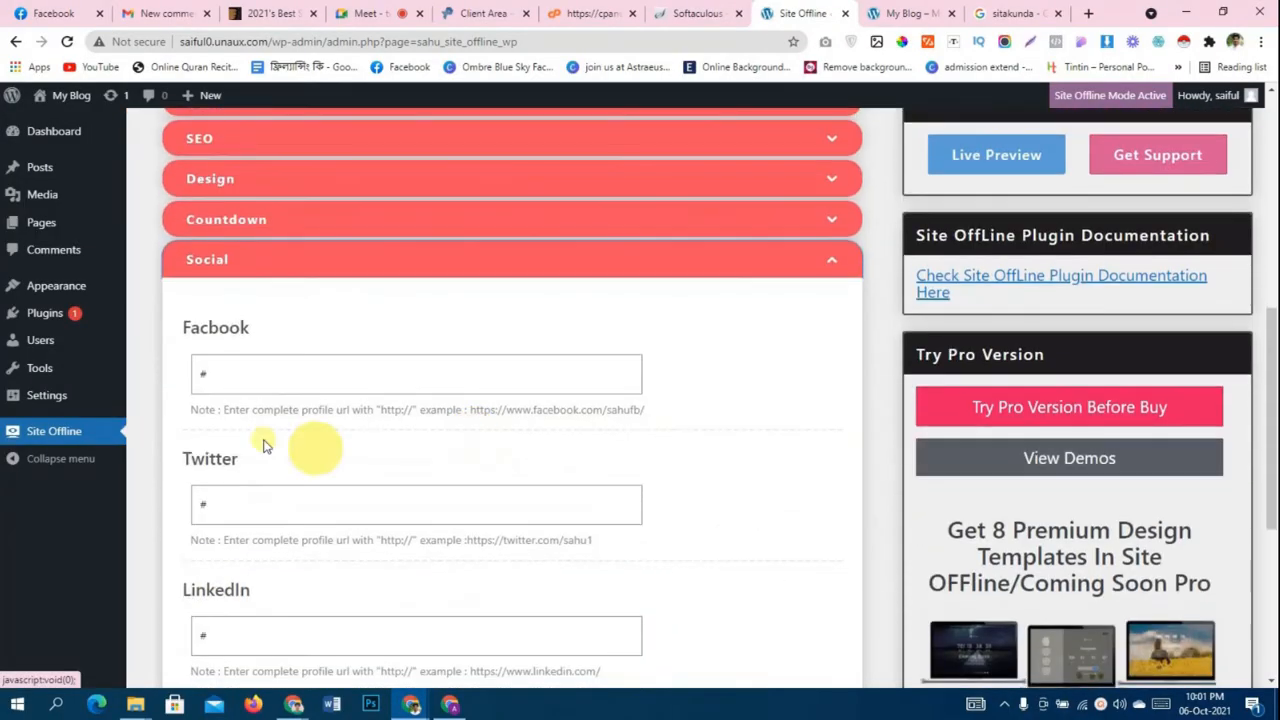
# - Copy the owner's profile link from Facebook and enter it as the Facebook URL in the Social section
pyautogui.click(401, 367)
pyautogui.click(50, 10)
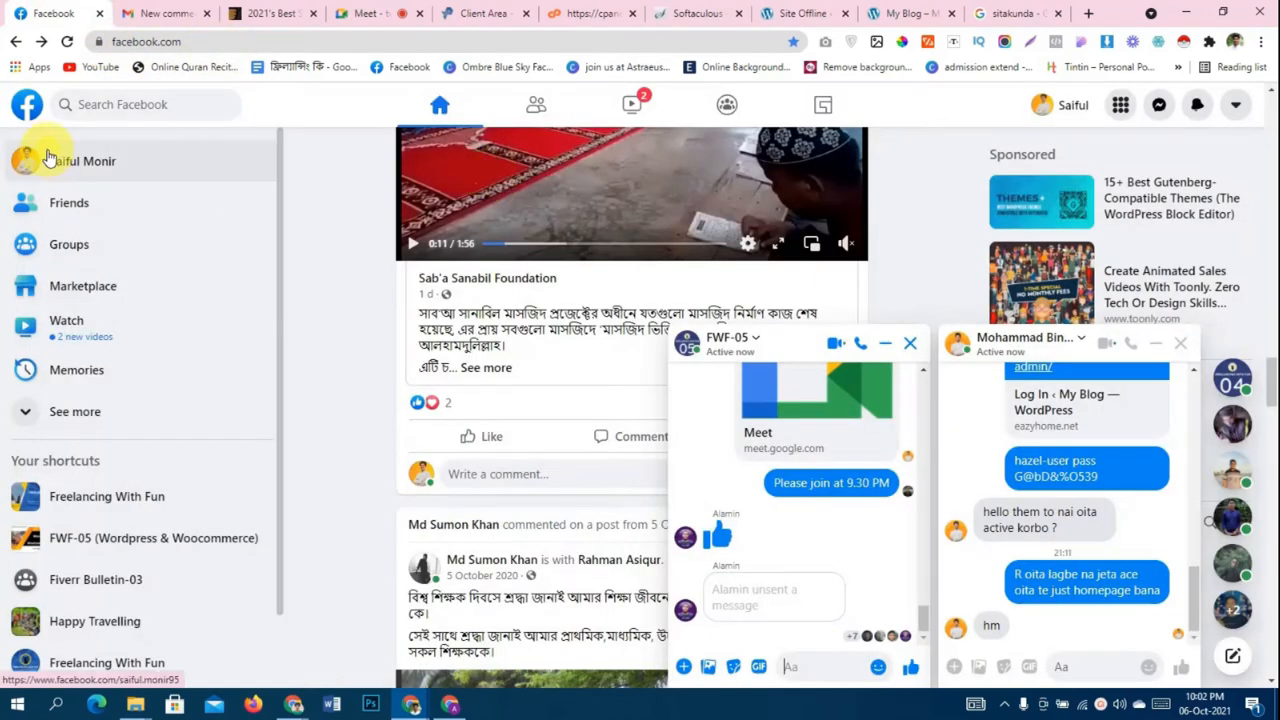
pyautogui.rightClick(44, 157)
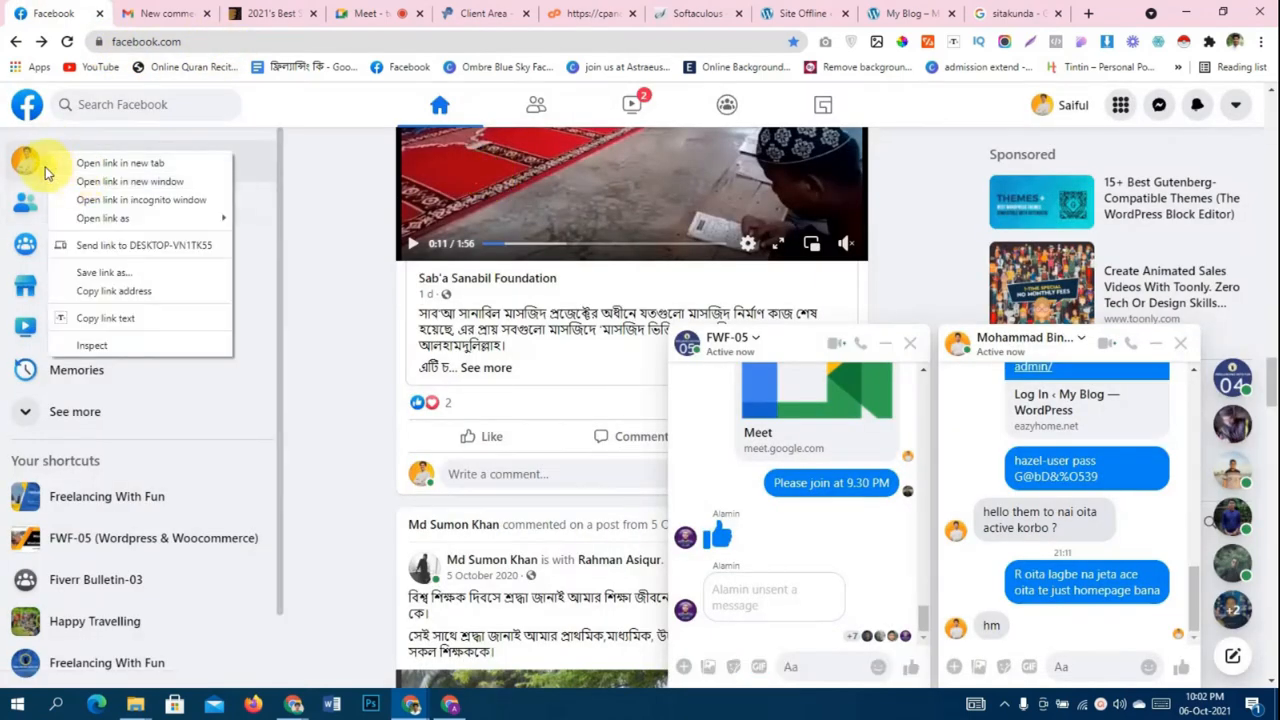
pyautogui.click(107, 292)
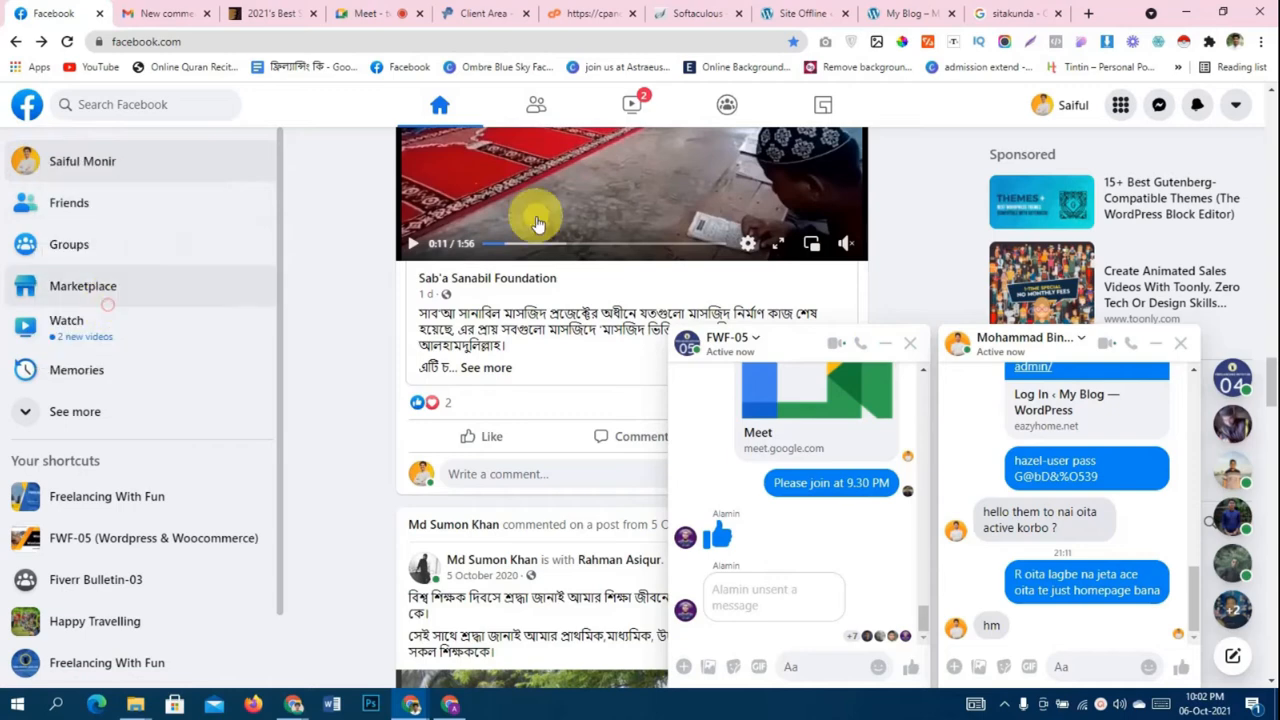
pyautogui.click(772, 10)
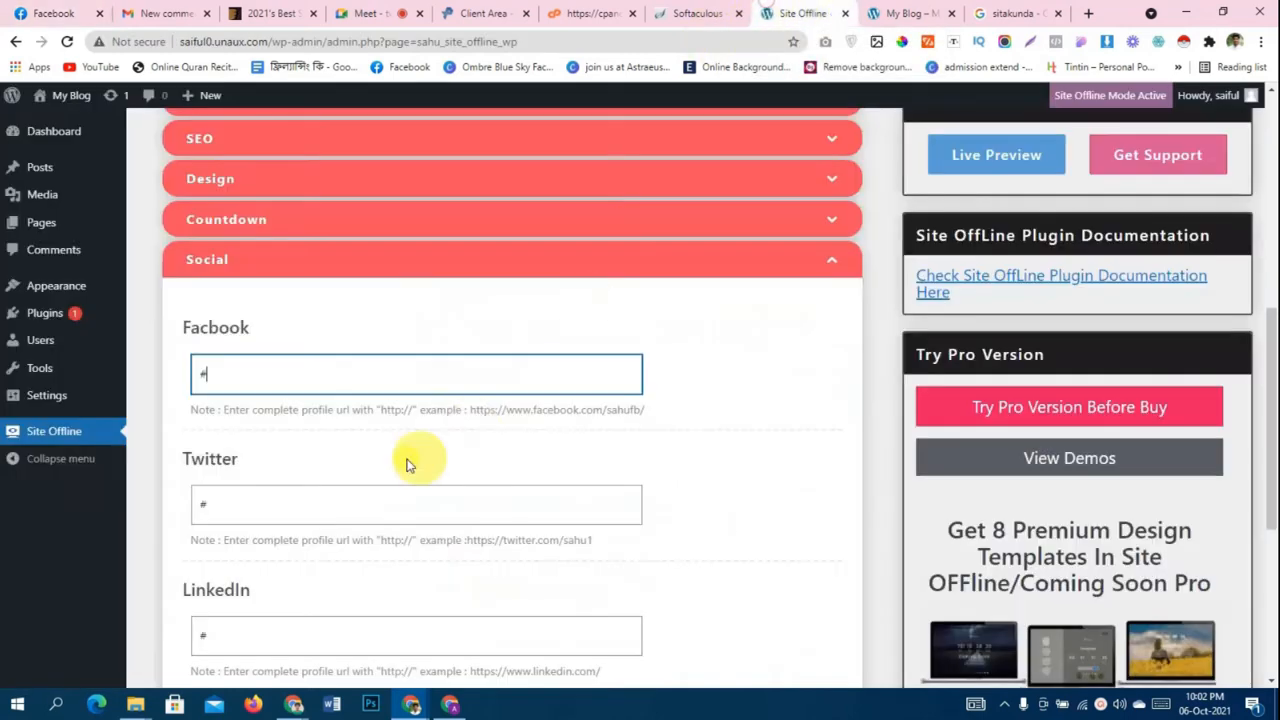
pyautogui.write('https://www.facebook.com/saiful.monir95')
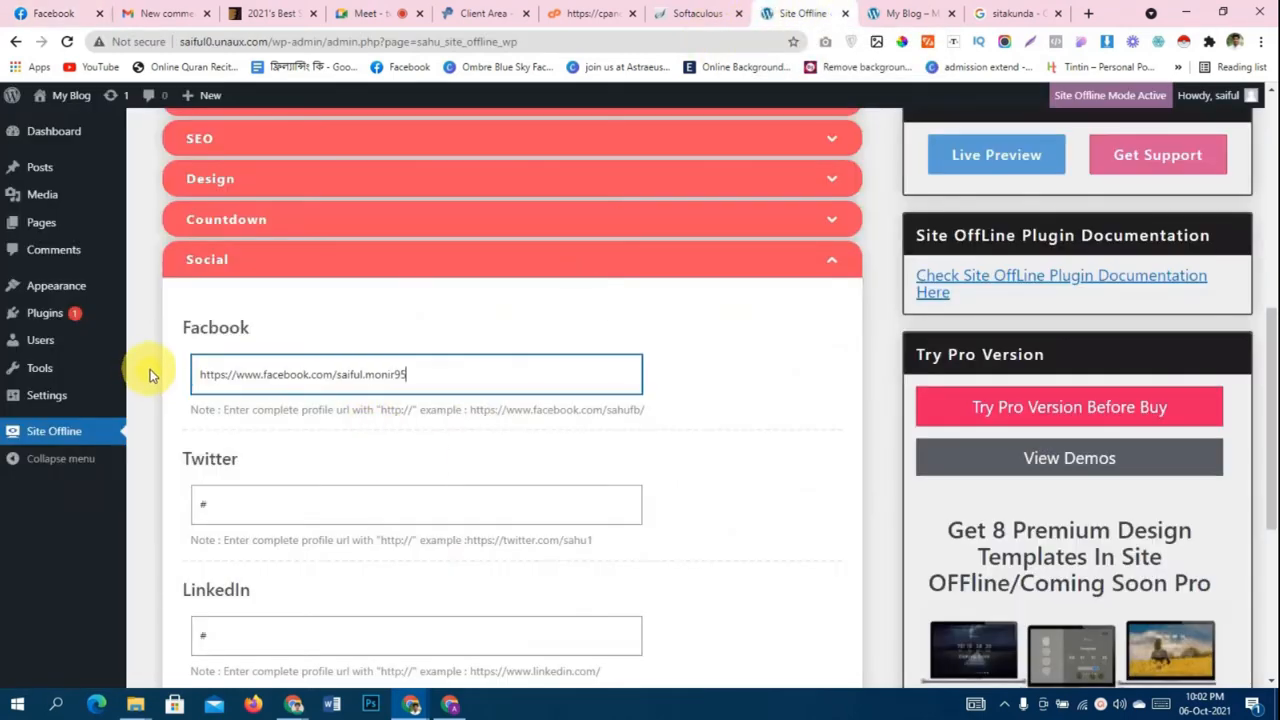
# - Save the Social settings and dismiss the save confirmation
pyautogui.scroll(6, 491, 474)
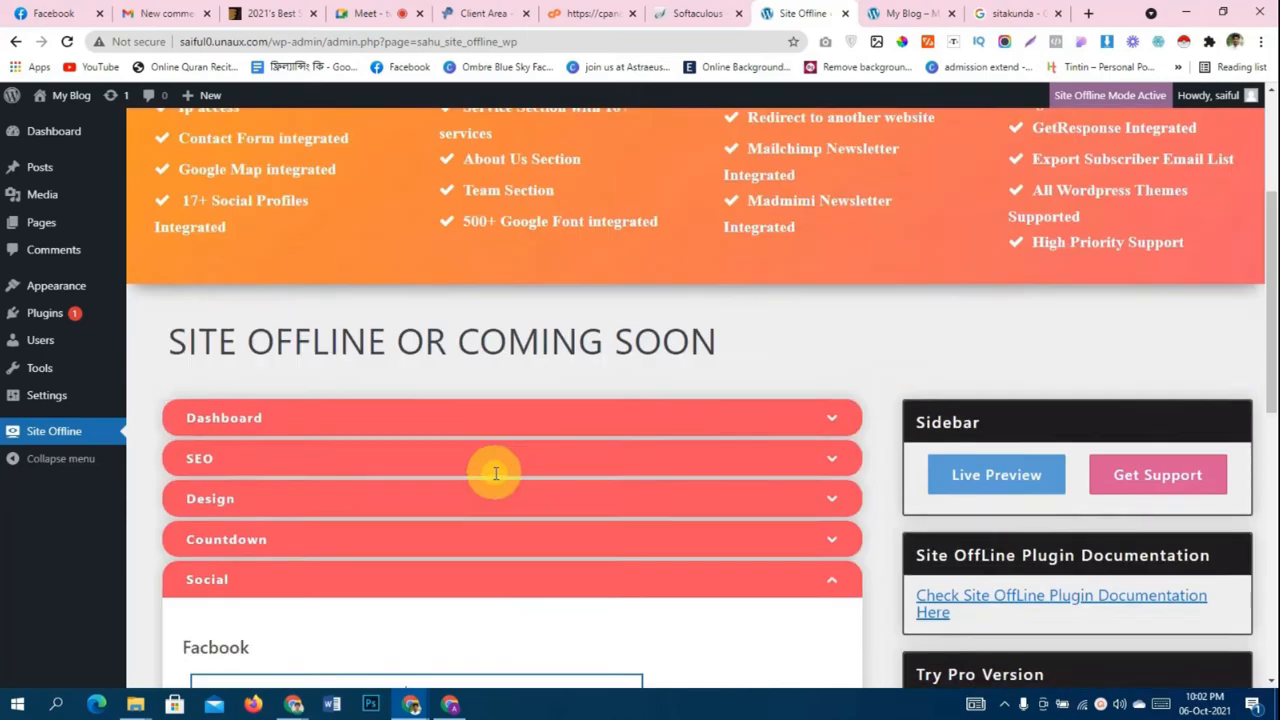
pyautogui.scroll(-10, 809, 306)
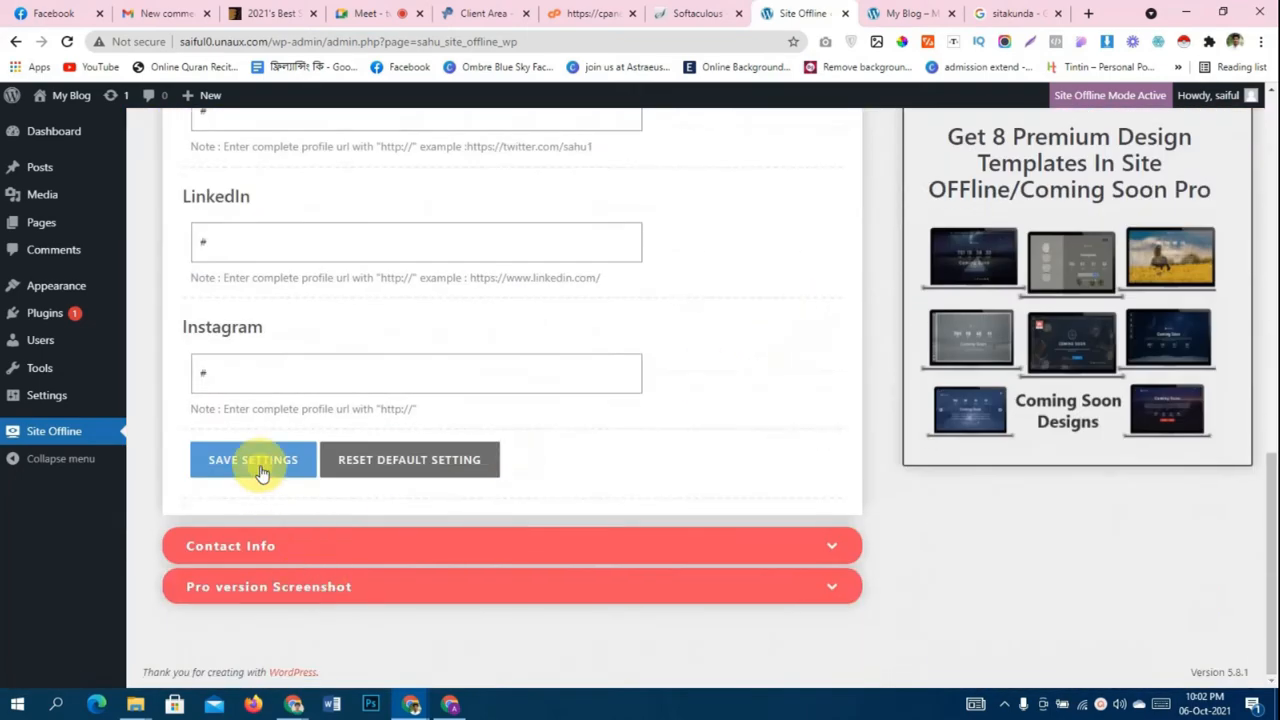
pyautogui.click(256, 462)
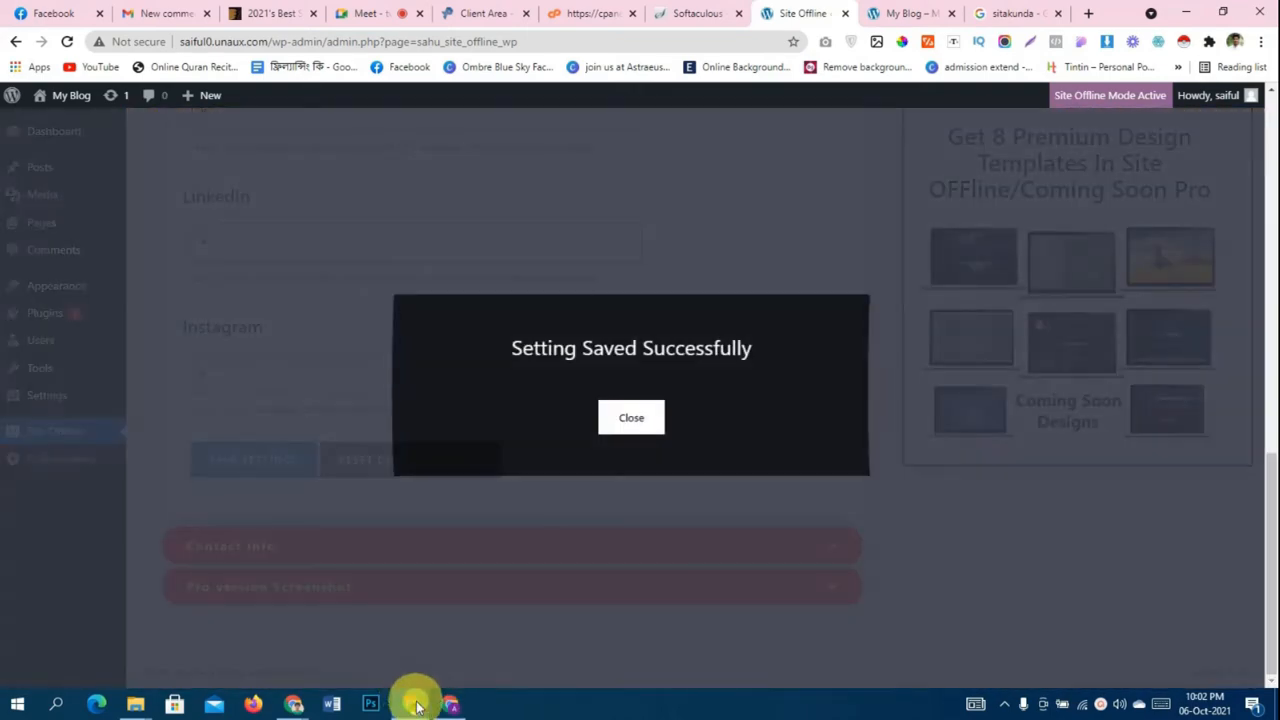
pyautogui.click(630, 420)
# - Test the Facebook icon on the coming-soon page in the Incognito window, and go back to that page
pyautogui.moveTo(411, 704)
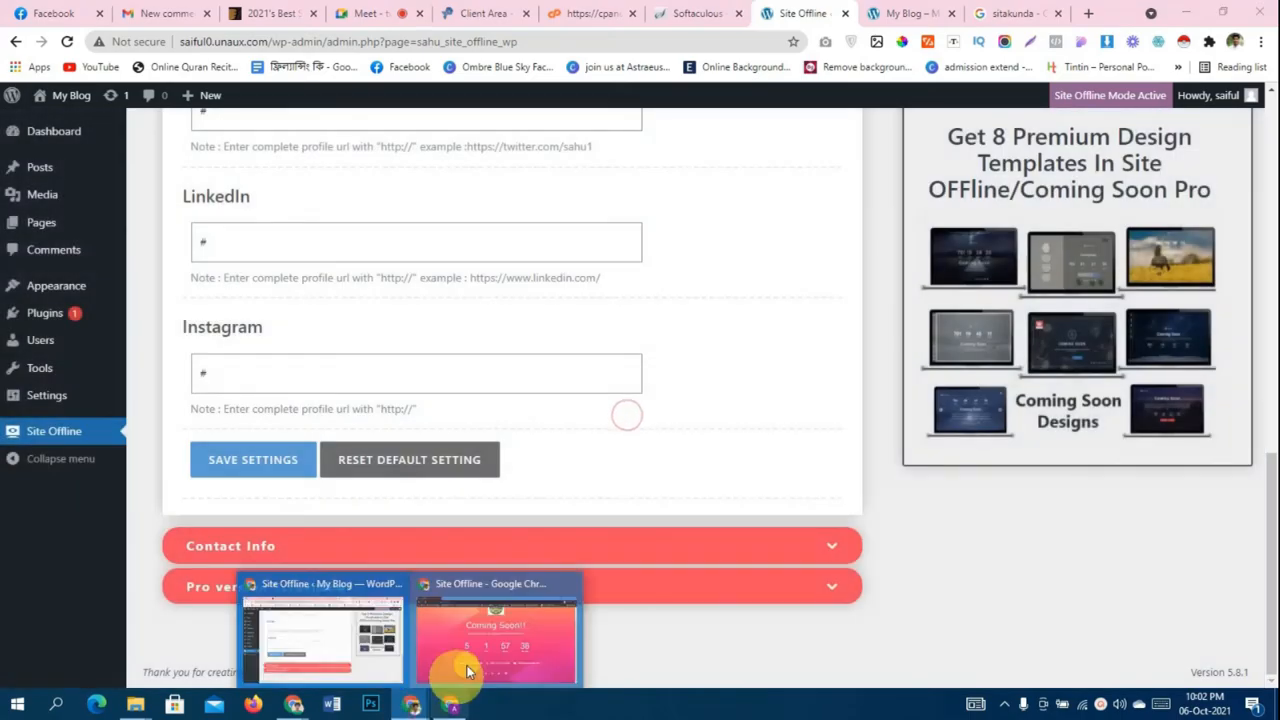
pyautogui.click(496, 630)
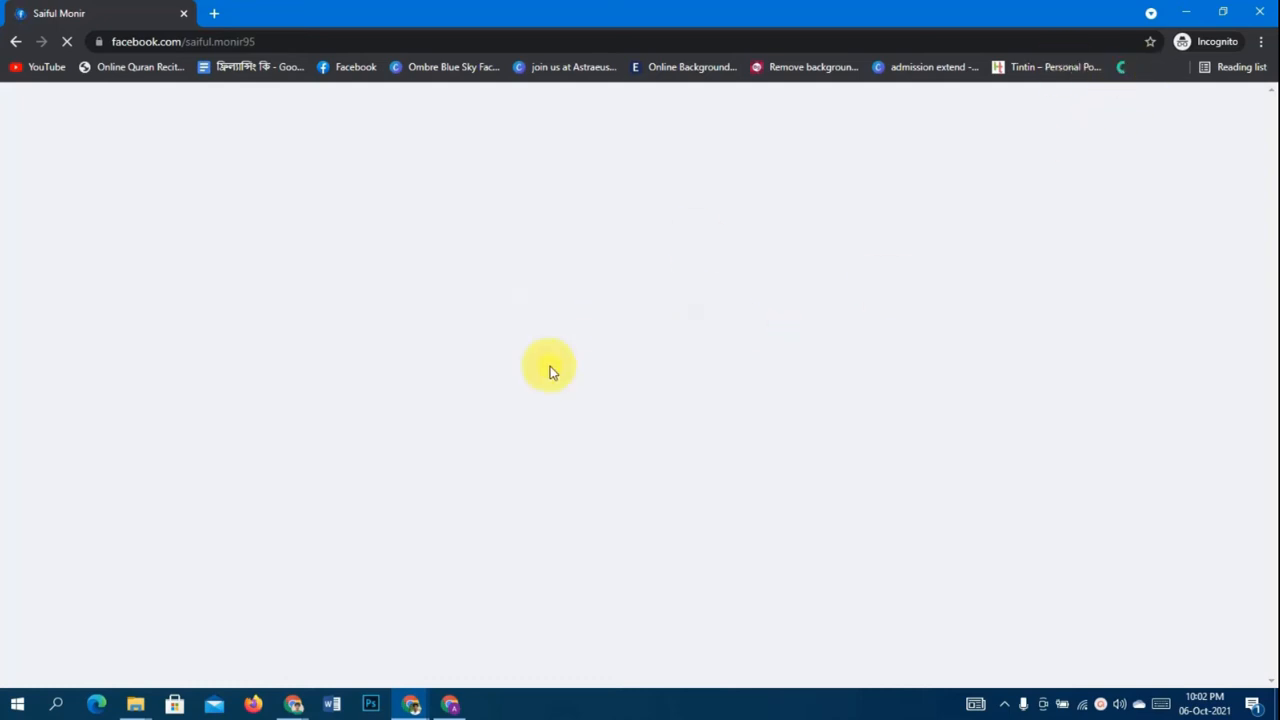
pyautogui.rightClick(12, 47)
pyautogui.click(12, 47)
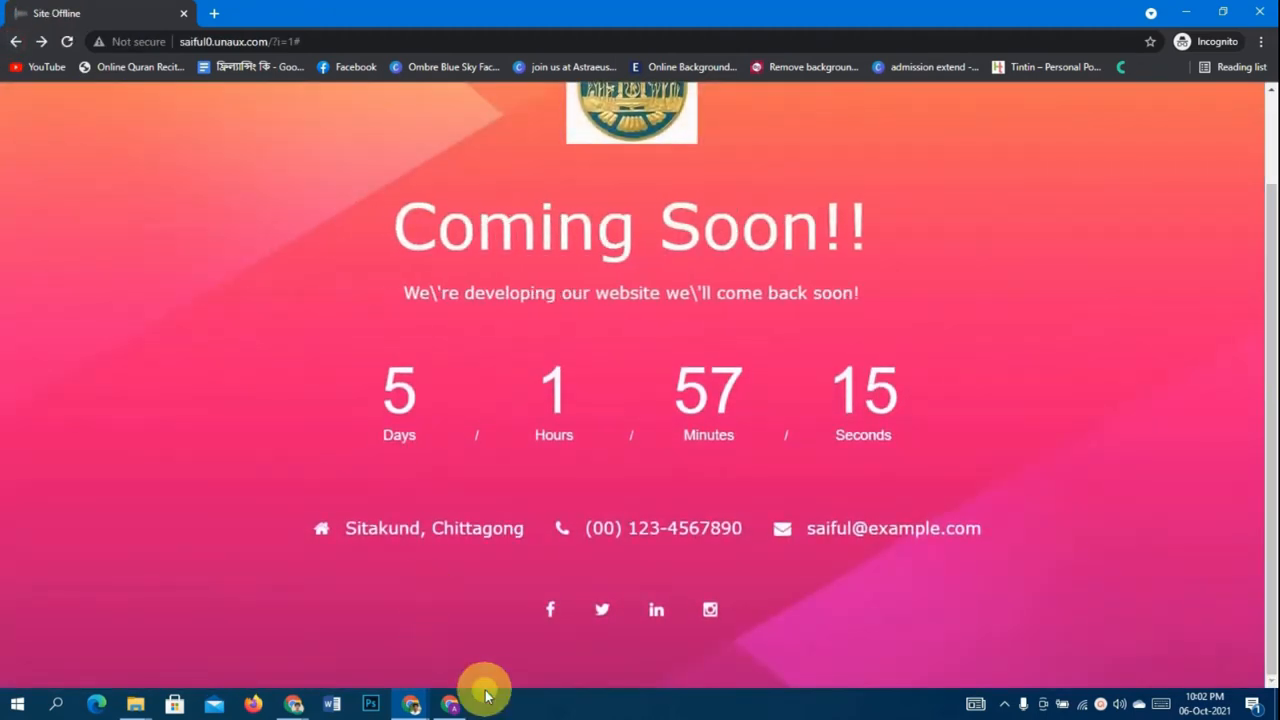
# - Look over the Pro version features on the Site Offline settings page, and return to the coming-soon page in Incognito
pyautogui.click(418, 706)
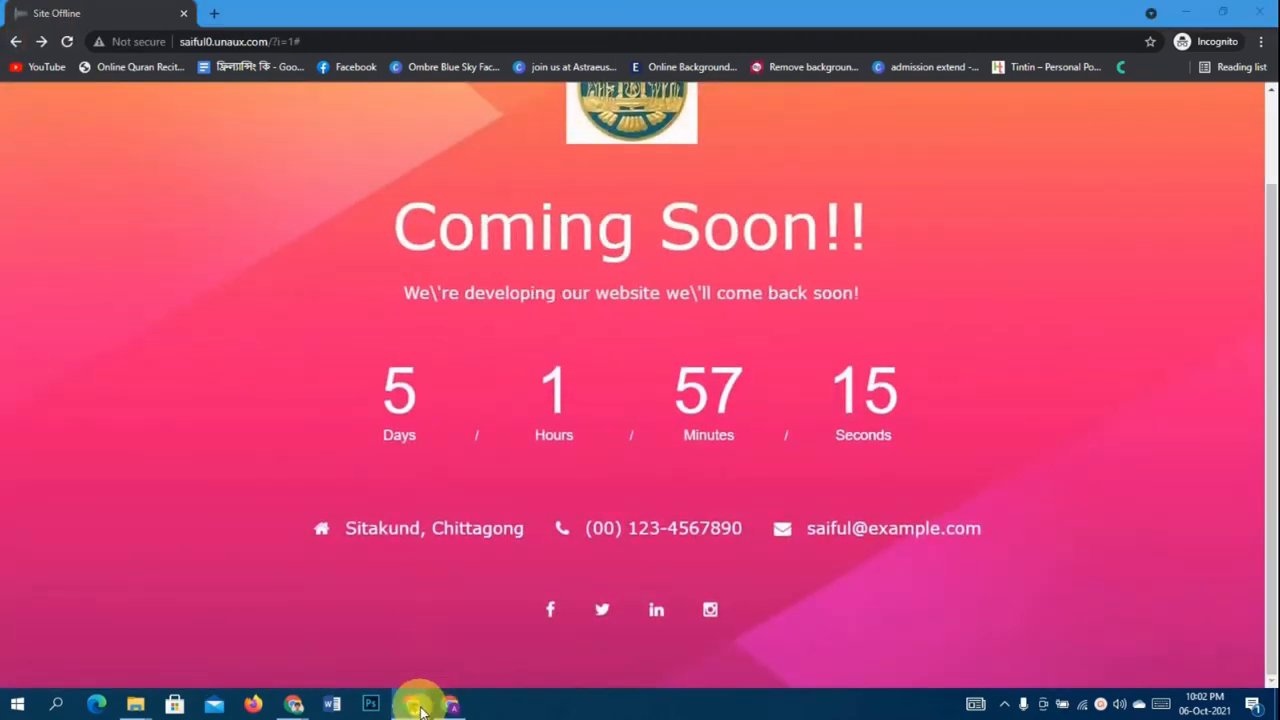
pyautogui.click(362, 624)
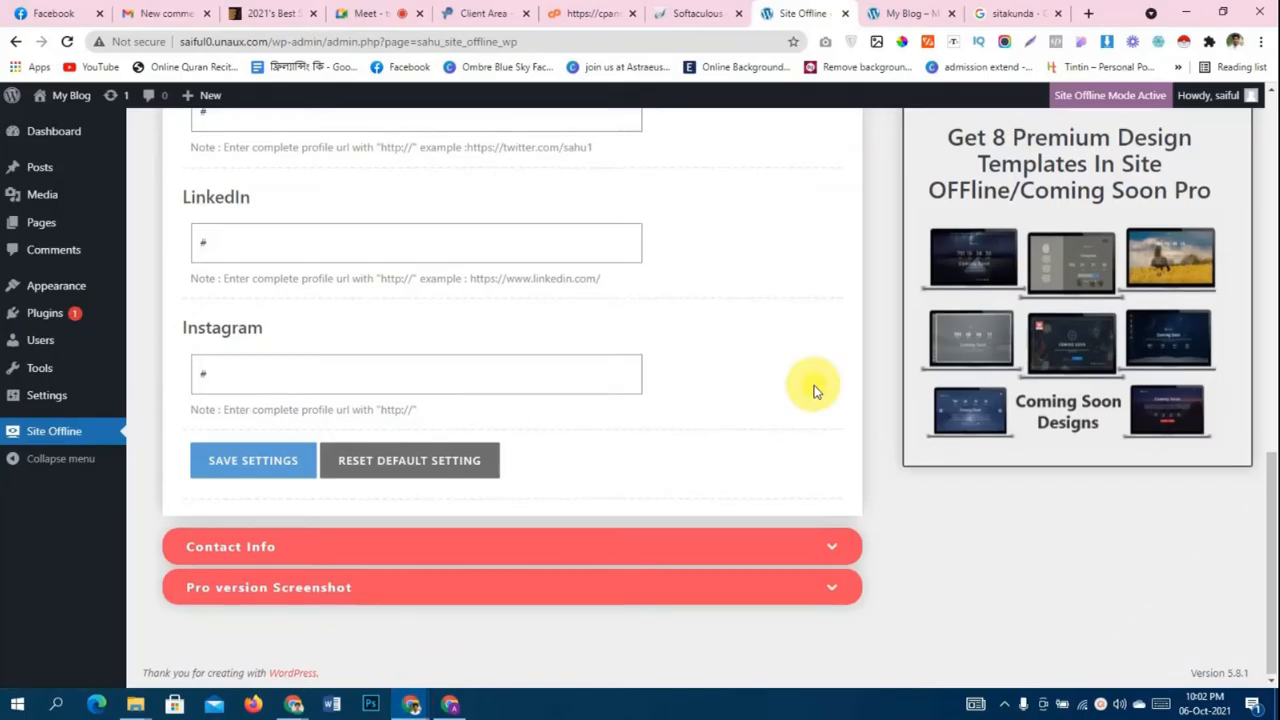
pyautogui.scroll(15, 813, 391)
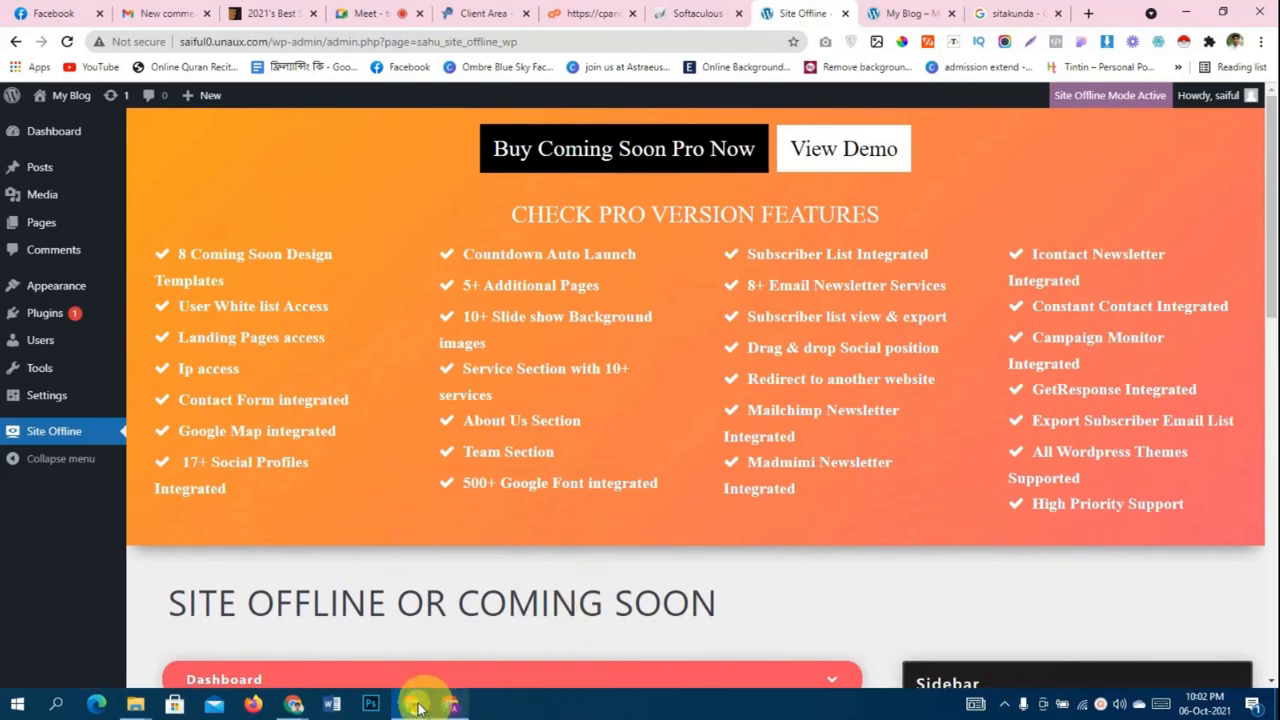
pyautogui.moveTo(418, 706)
pyautogui.click(448, 660)
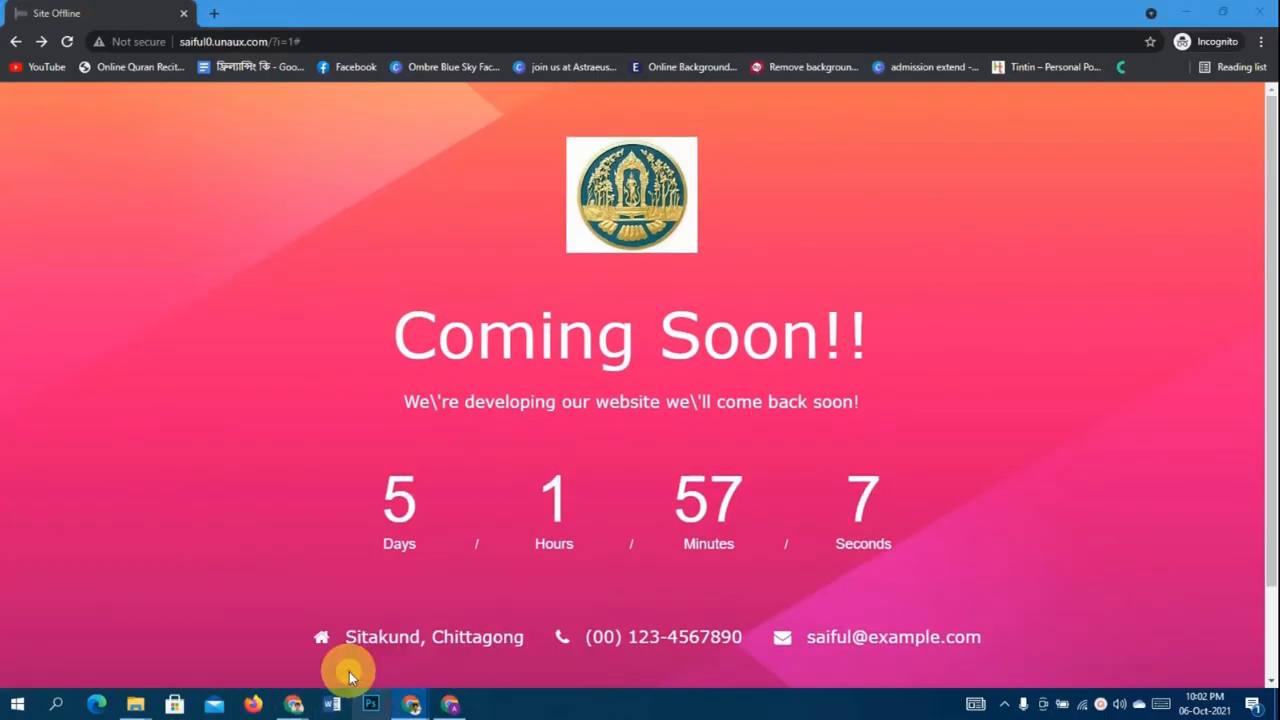
# - Return to the Site Offline settings page, expand the Design section and review its background options
pyautogui.moveTo(410, 700)
pyautogui.click(313, 501)
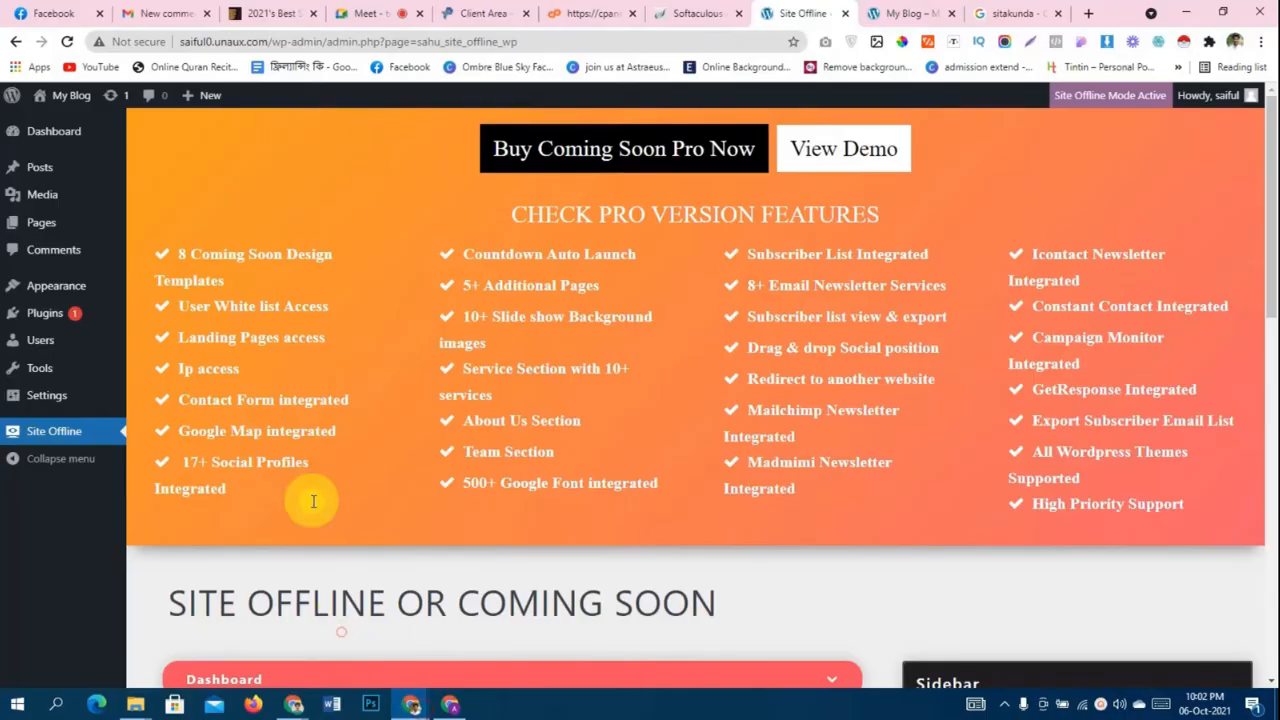
pyautogui.scroll(-5, 313, 501)
pyautogui.scroll(1, 394, 486)
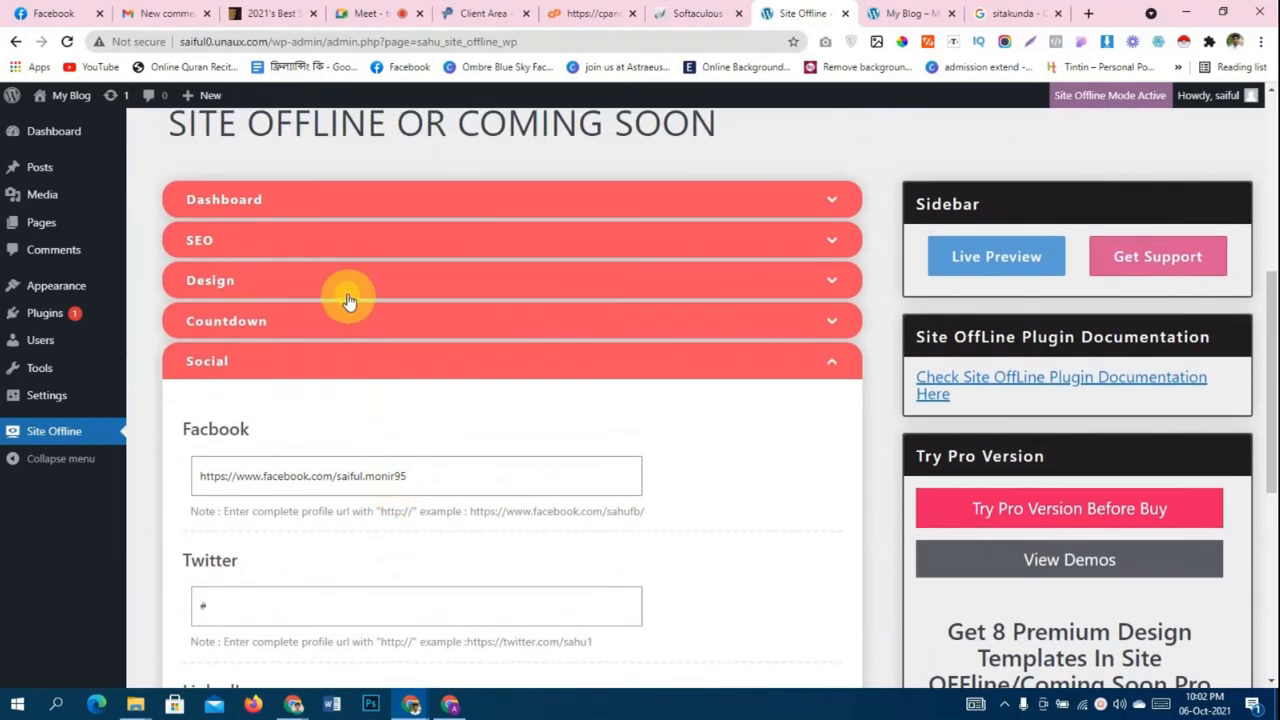
pyautogui.click(204, 285)
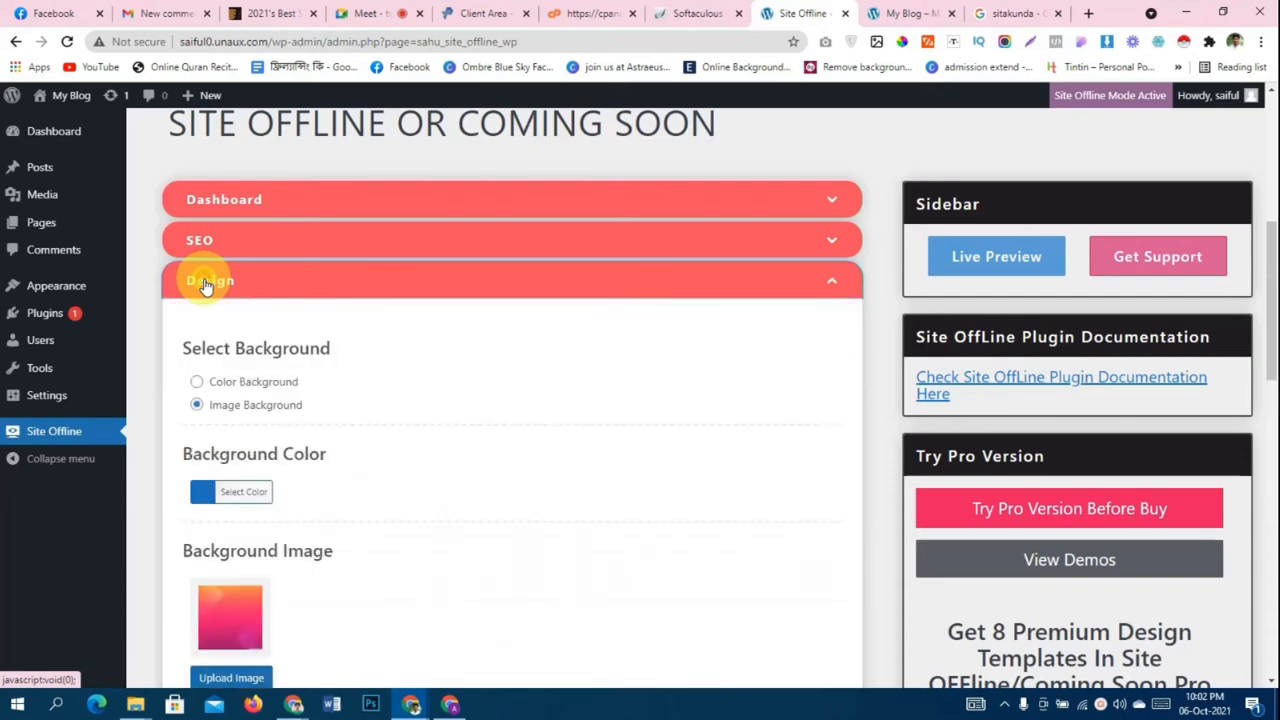
pyautogui.scroll(-3, 363, 423)
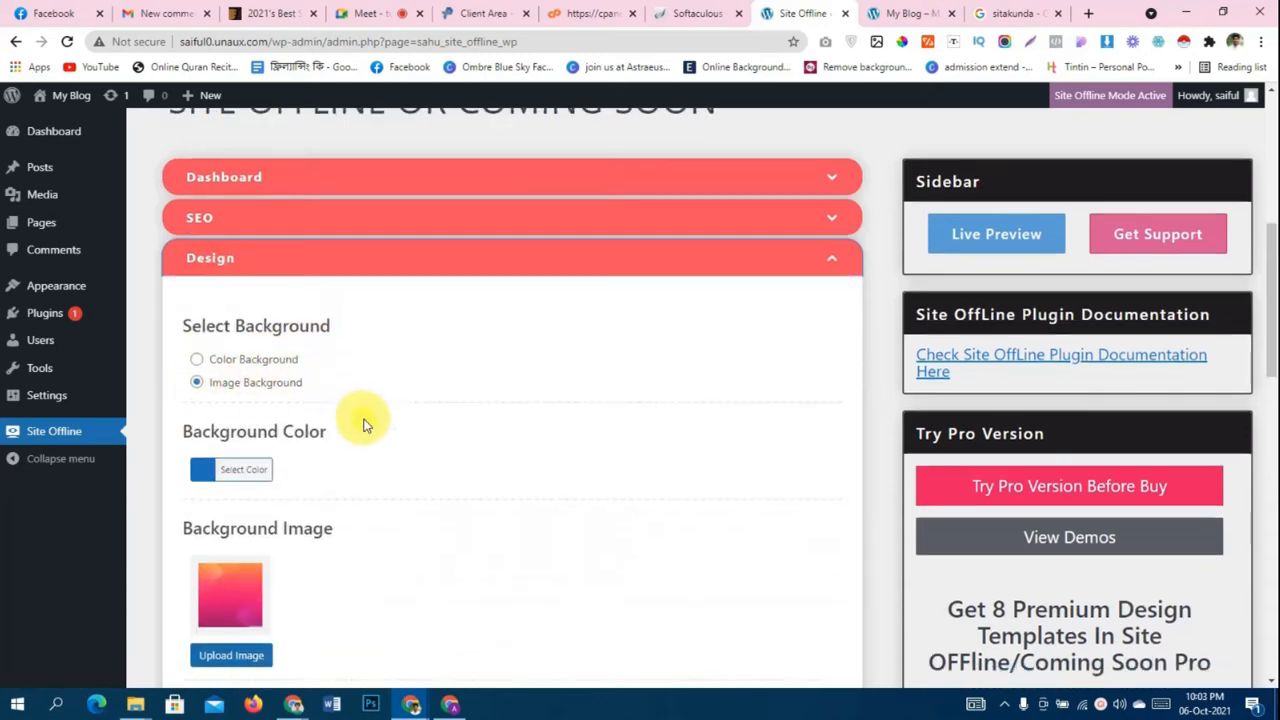
pyautogui.scroll(2, 434, 420)
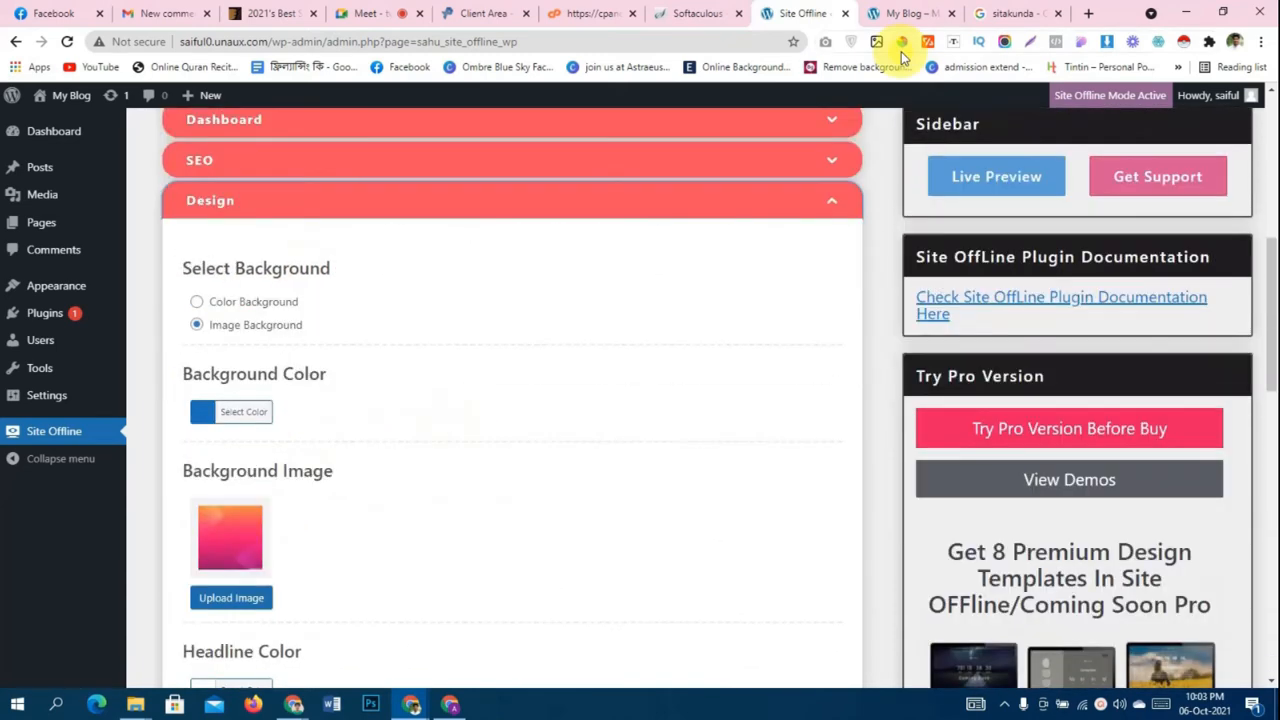
# - Search the web for "black background" in a new browser tab
pyautogui.rightClick(806, 14)
pyautogui.click(840, 24)
pyautogui.write('b')
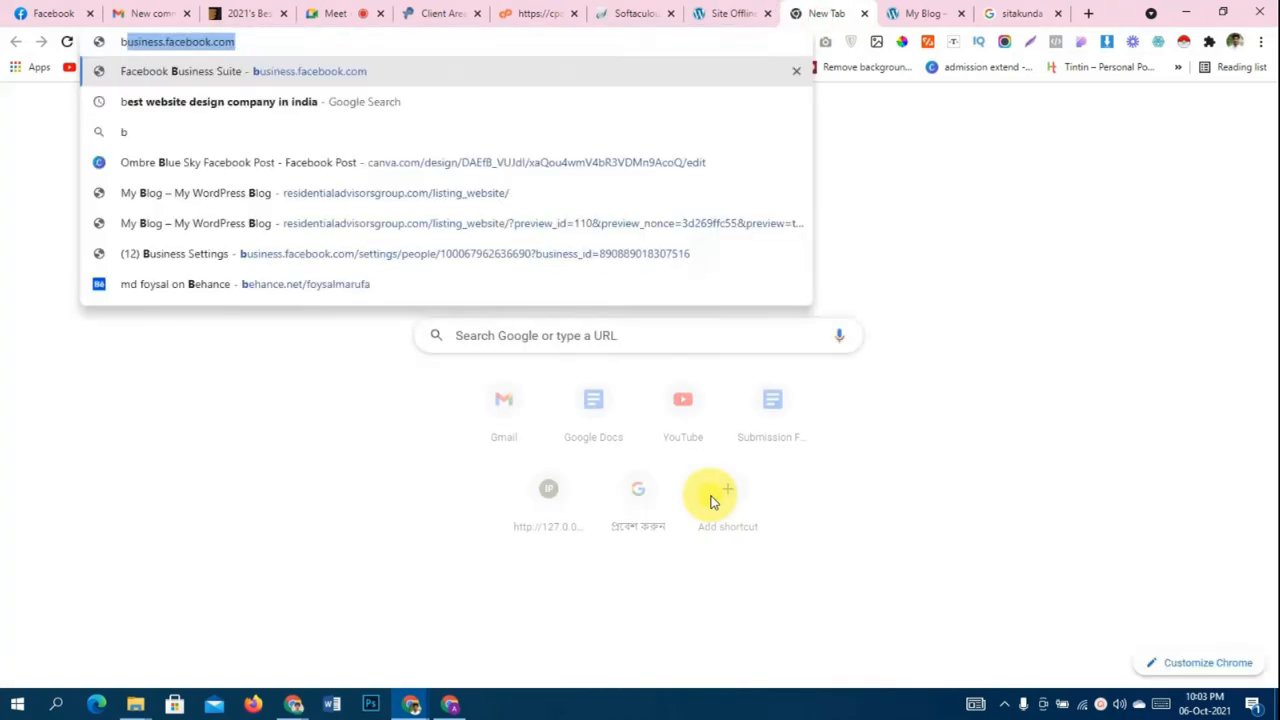
pyautogui.write('lack')
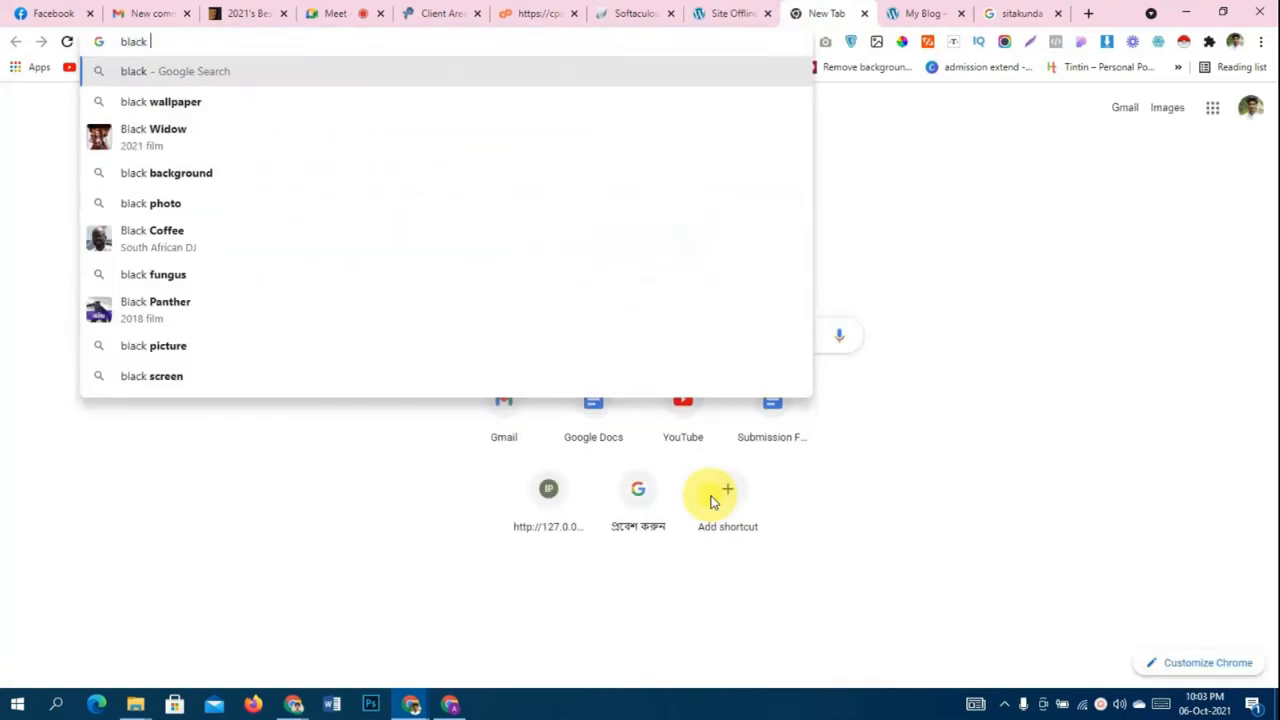
pyautogui.write(' back')
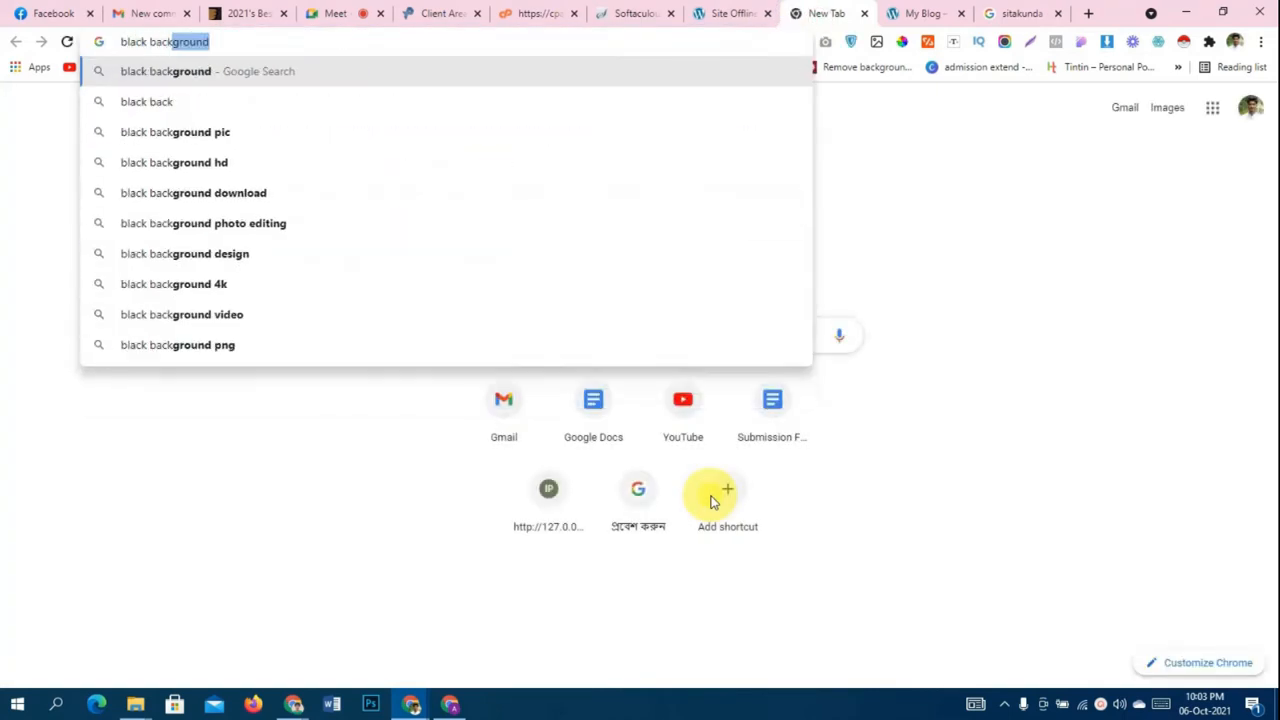
pyautogui.press('Return')
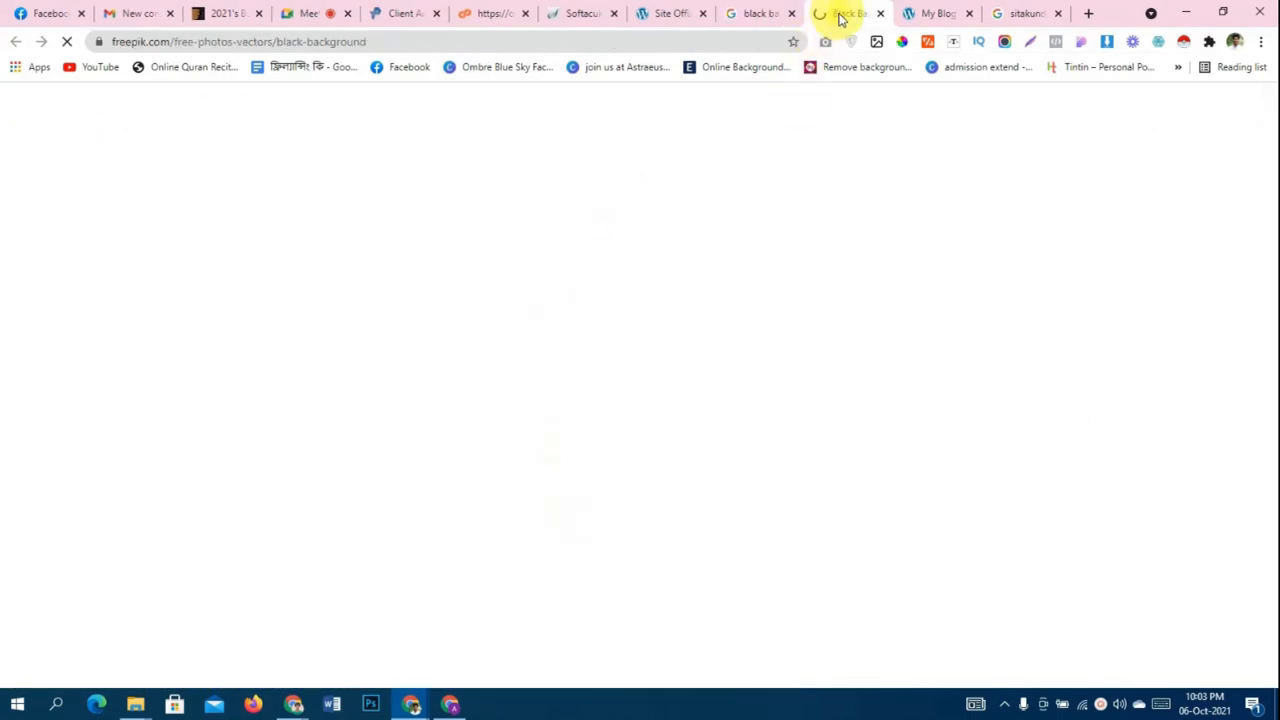
# - Search the web for Unsplash in another new tab and open the Unsplash site
pyautogui.rightClick(843, 27)
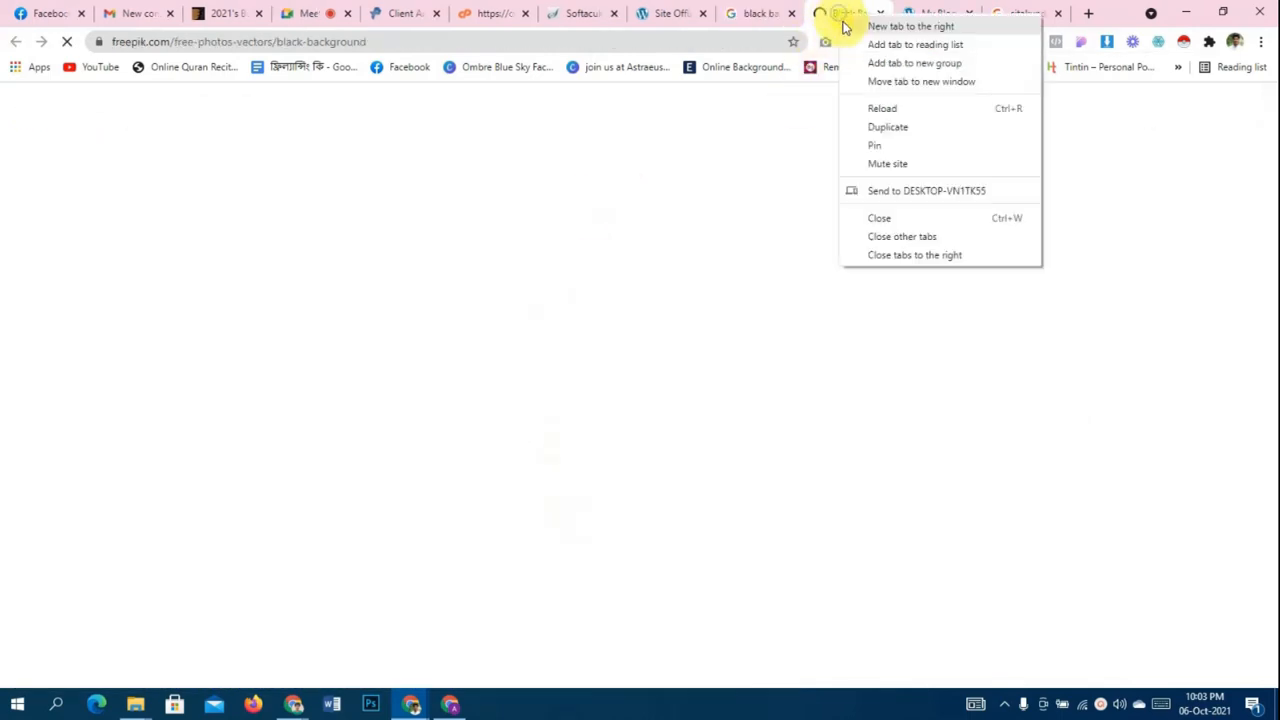
pyautogui.click(845, 26)
pyautogui.write('u')
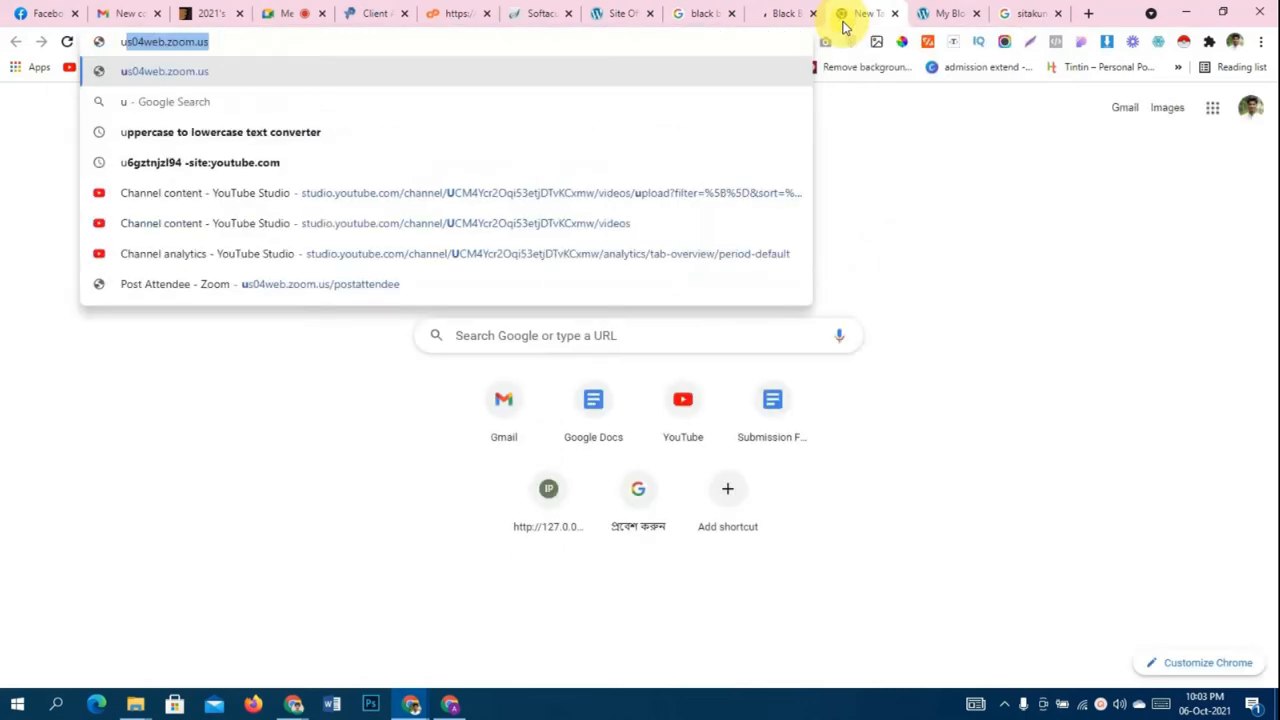
pyautogui.write('nplas')
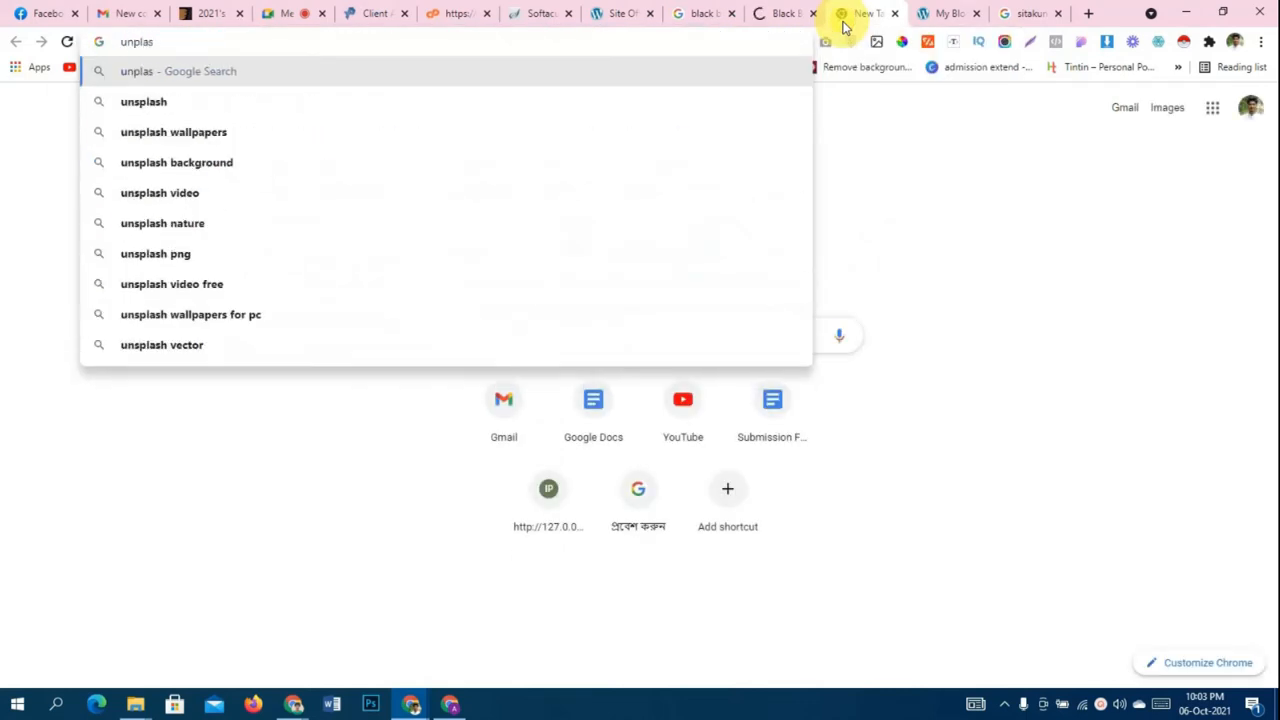
pyautogui.press('Down')
pyautogui.press('Return')
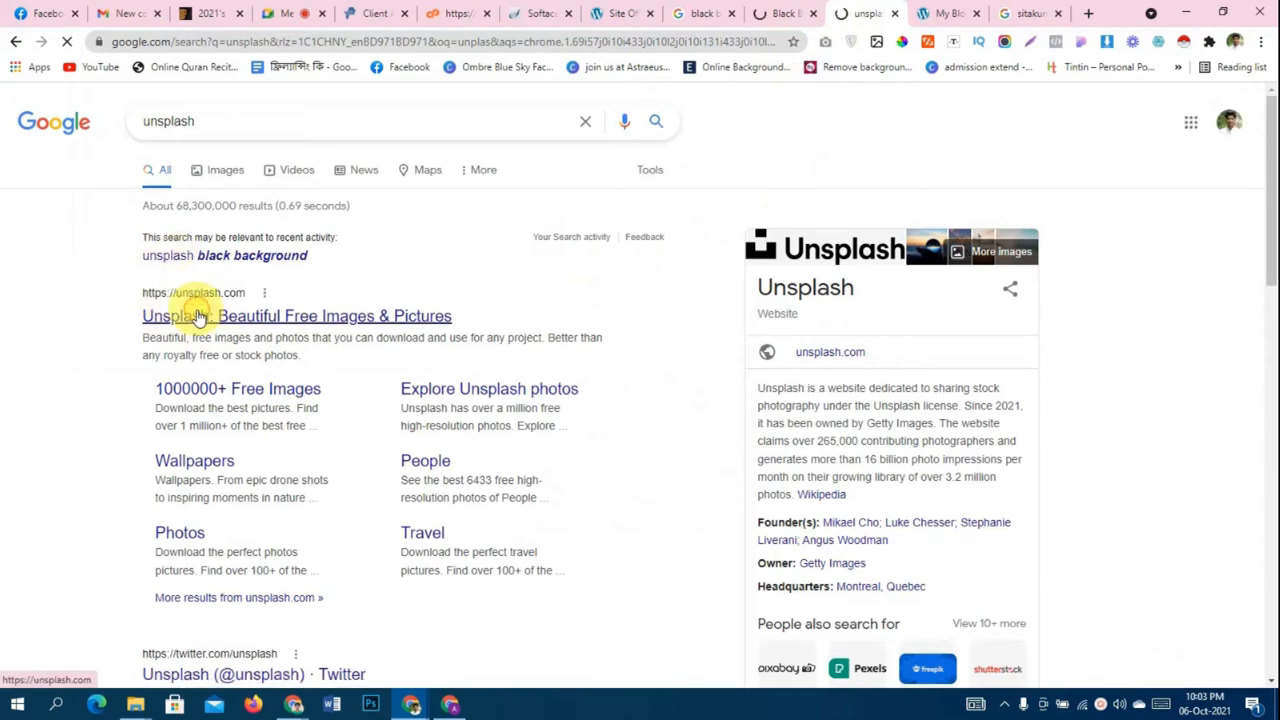
pyautogui.click(198, 316)
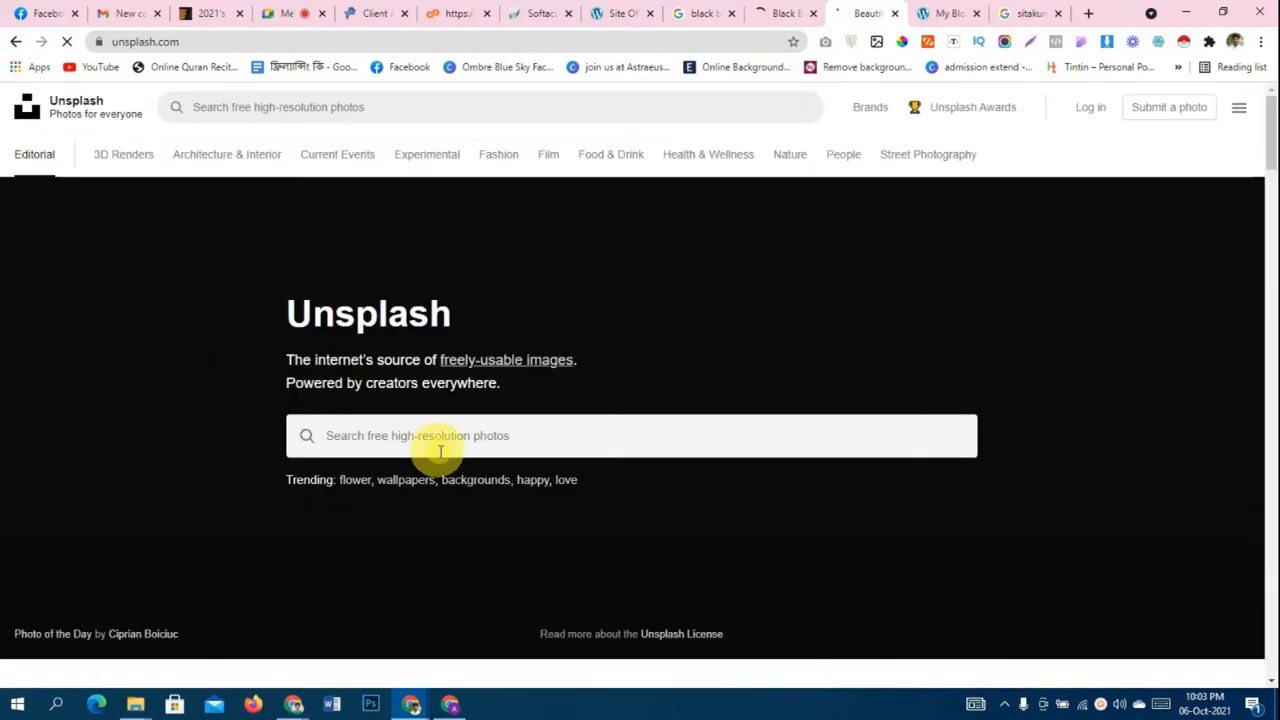
# - Search Unsplash for "background image" and open the photo of a straight road under a cloudy sky
pyautogui.click(438, 451)
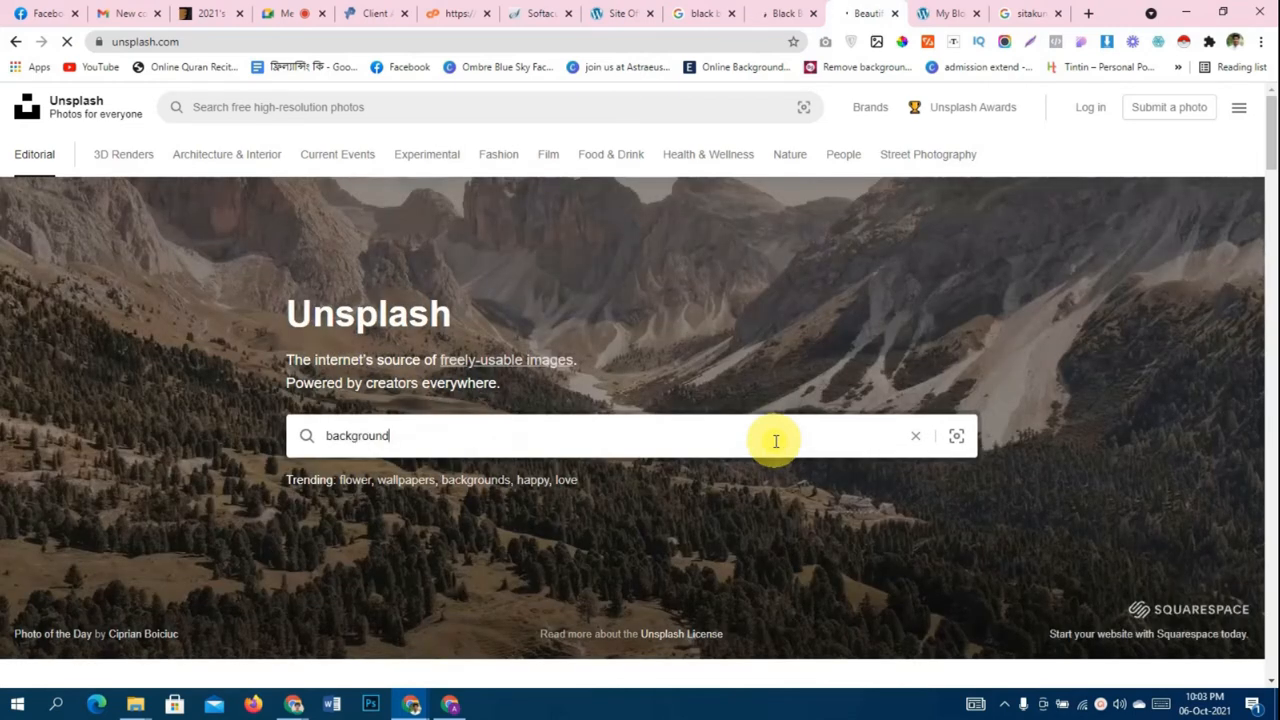
pyautogui.press('Return')
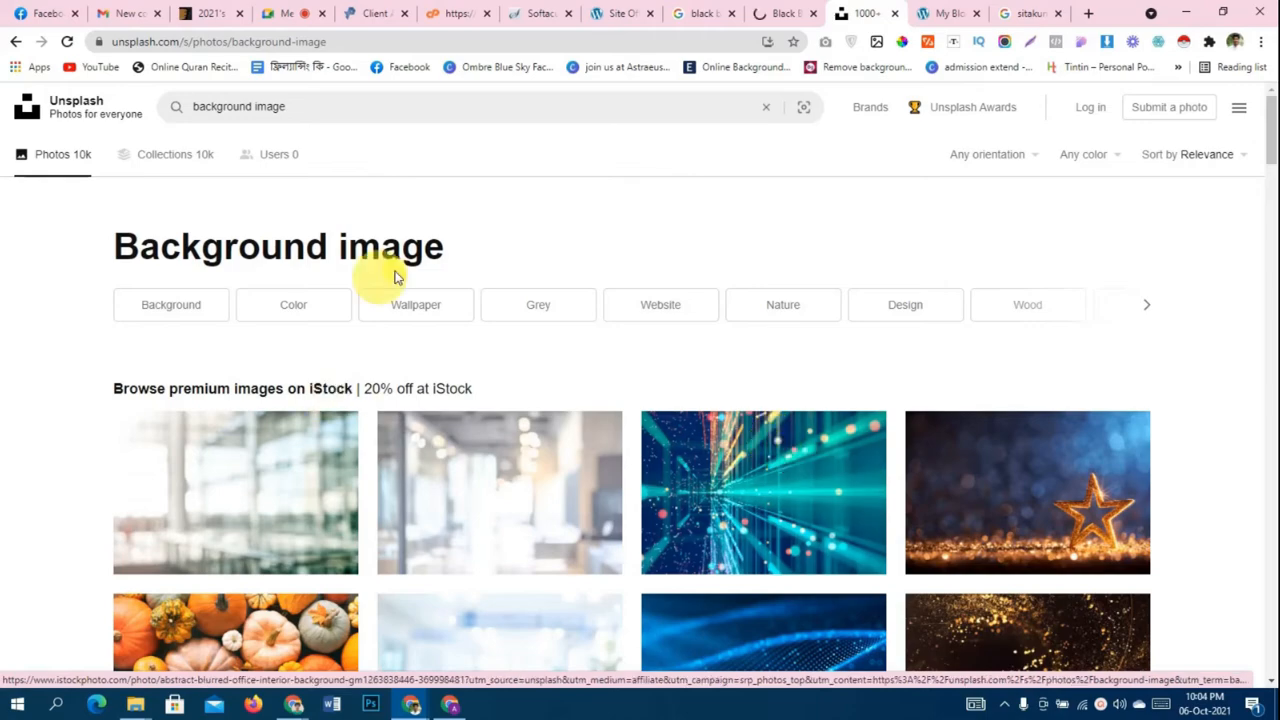
pyautogui.scroll(-1, 845, 585)
pyautogui.scroll(-7, 845, 585)
pyautogui.scroll(3, 877, 537)
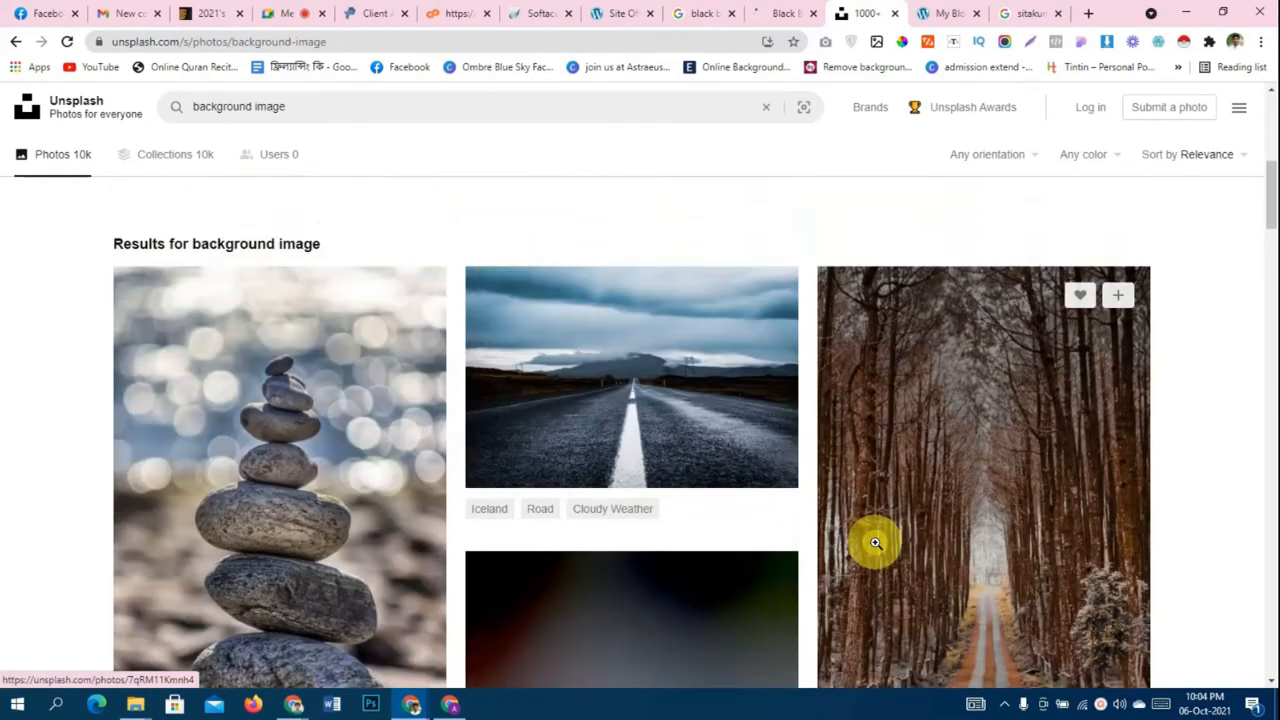
pyautogui.click(758, 422)
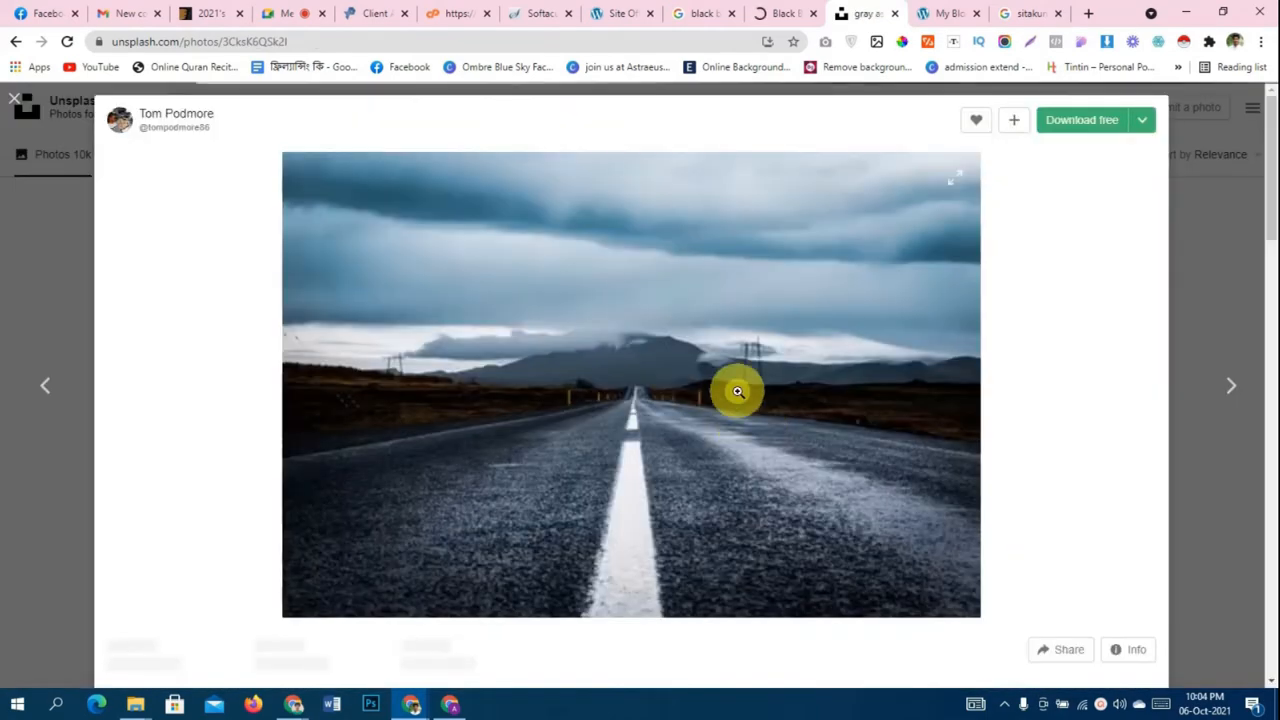
pyautogui.click(1070, 133)
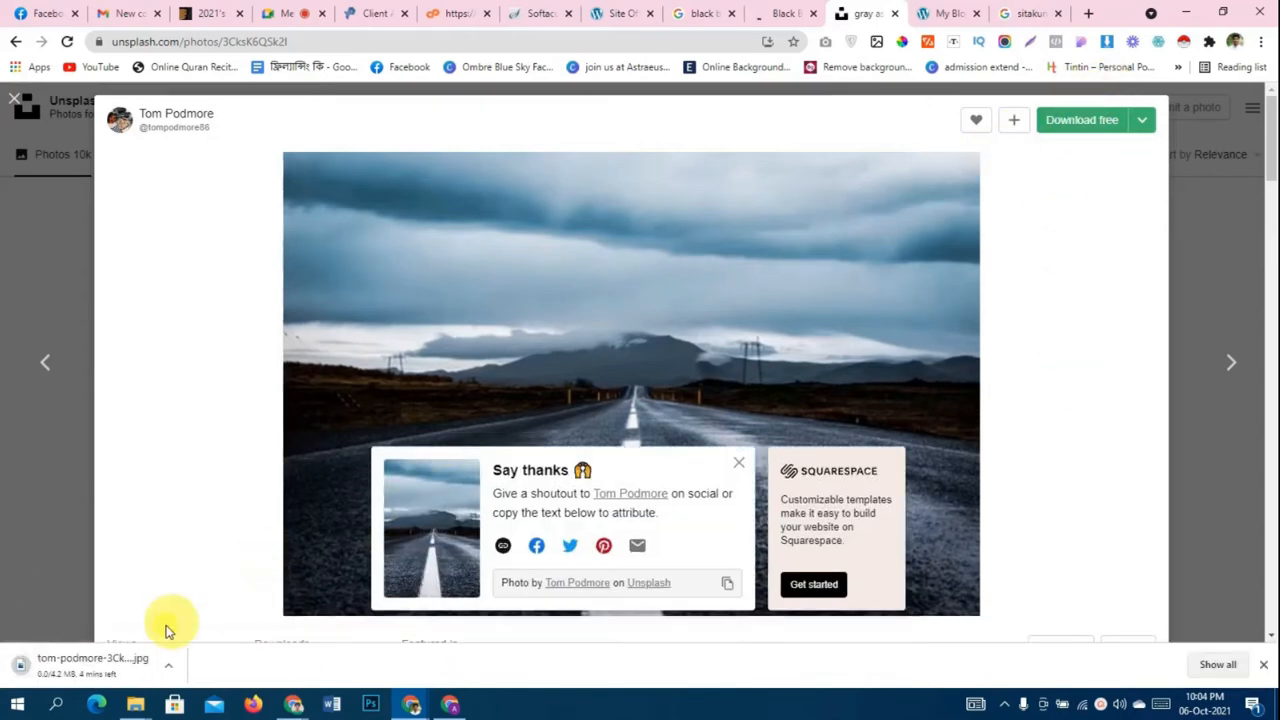
pyautogui.click(1141, 124)
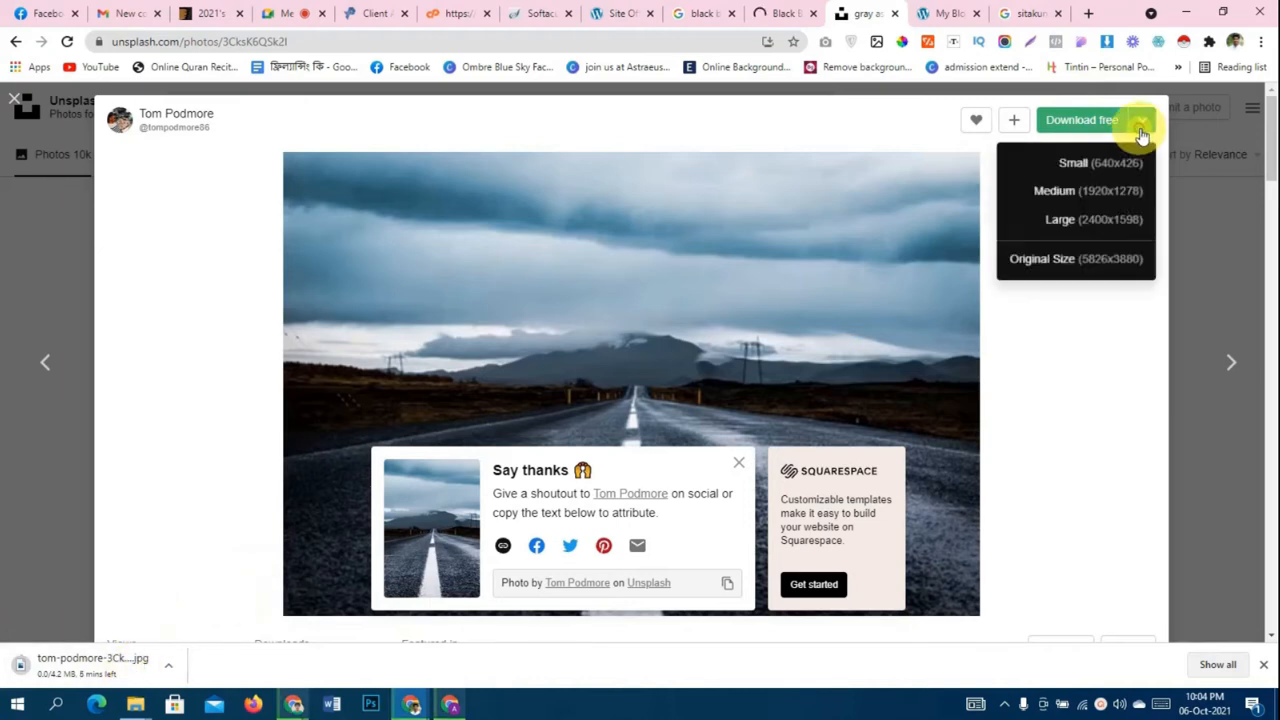
pyautogui.click(168, 664)
pyautogui.click(192, 640)
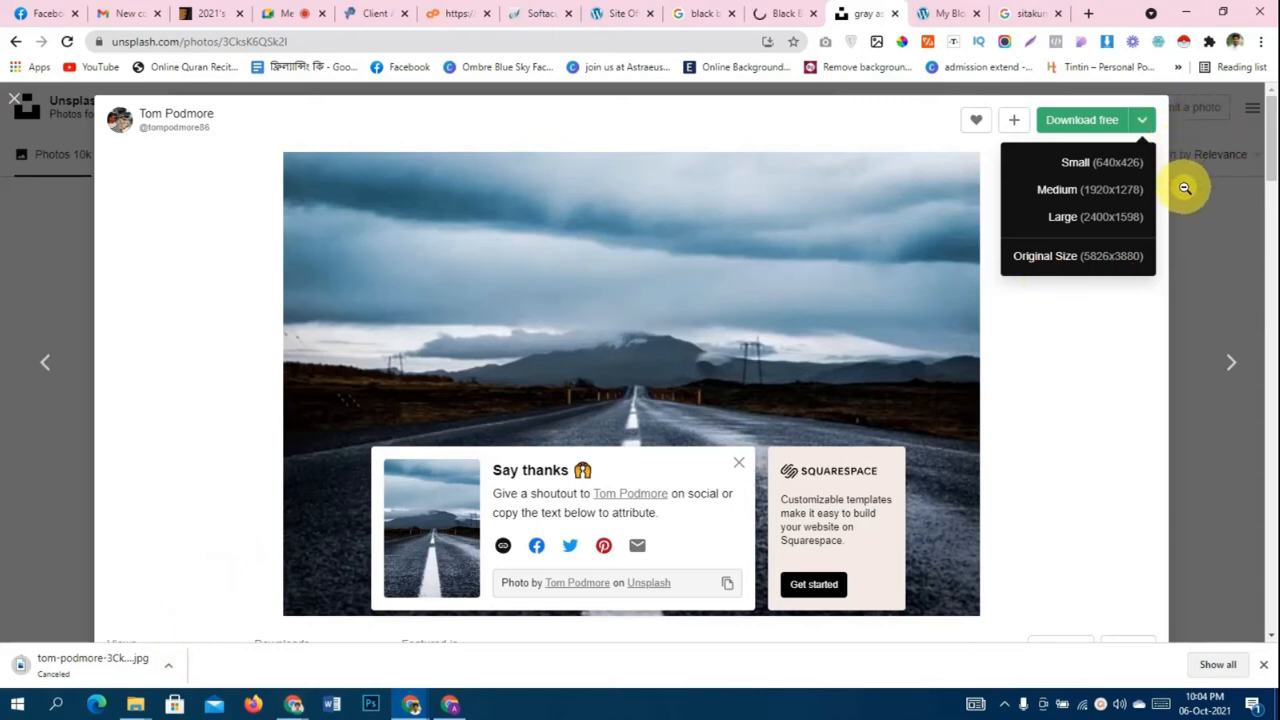
# - Download the road photo in Medium size (1920x1278), and close the photo view and its thank-you message
pyautogui.click(1125, 199)
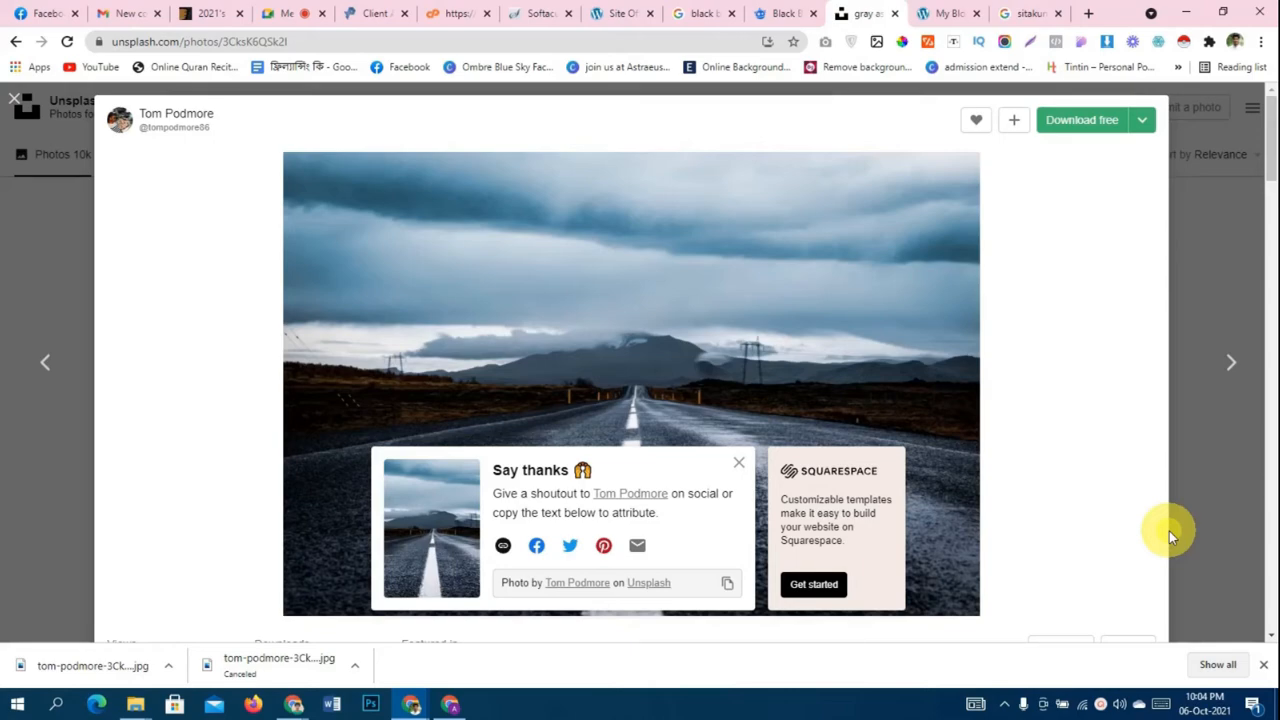
pyautogui.click(14, 103)
pyautogui.scroll(-5, 495, 583)
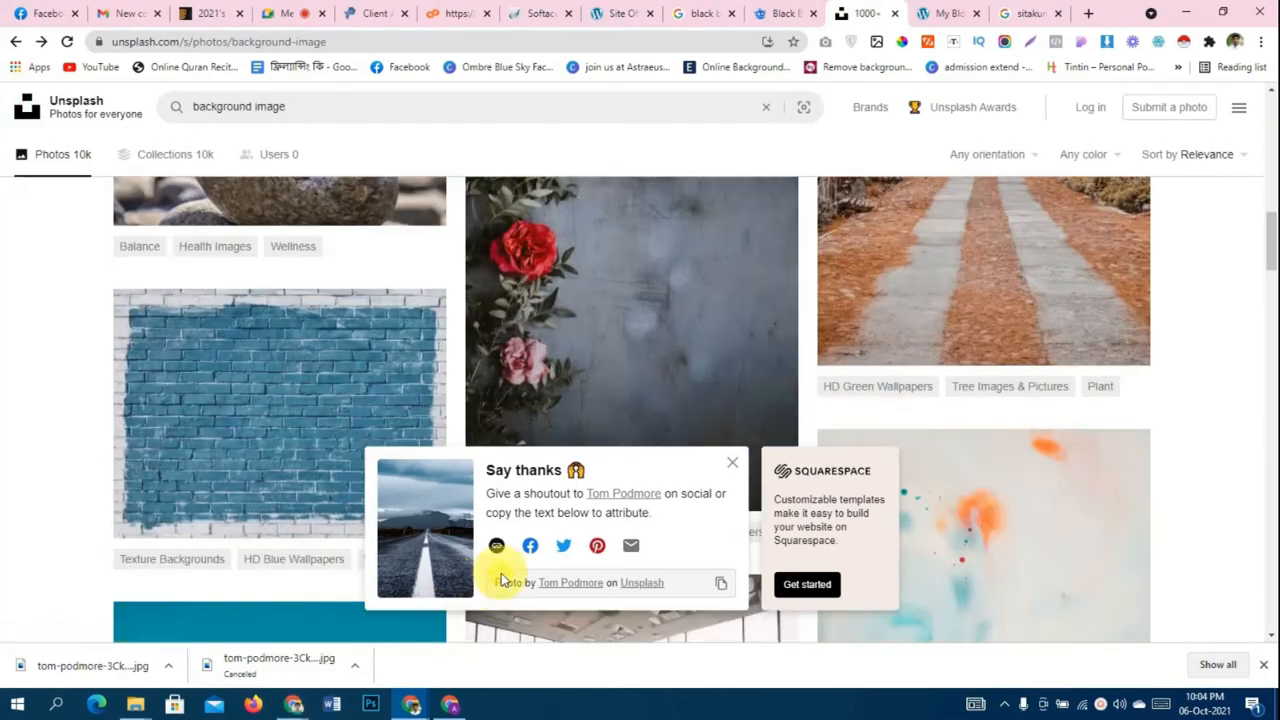
pyautogui.click(736, 462)
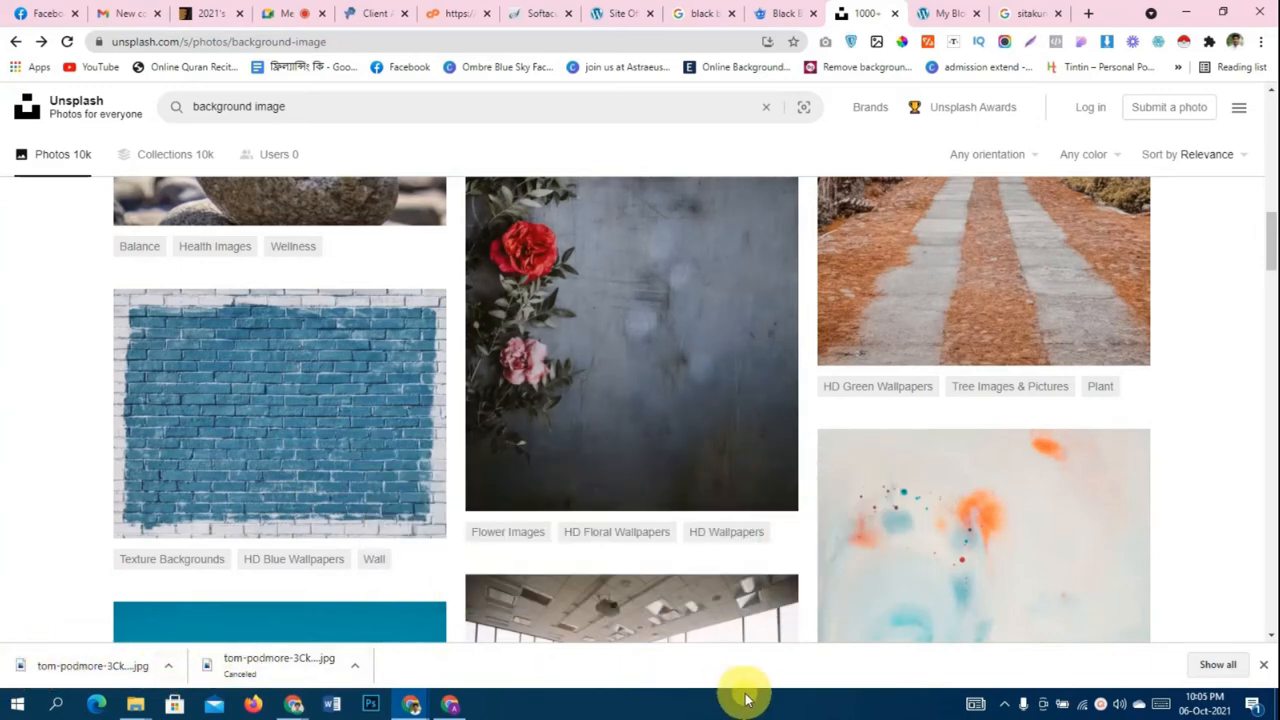
# - Show the downloaded road photo in its folder and open it with Adobe Photoshop CC 2018
pyautogui.click(170, 666)
pyautogui.click(183, 608)
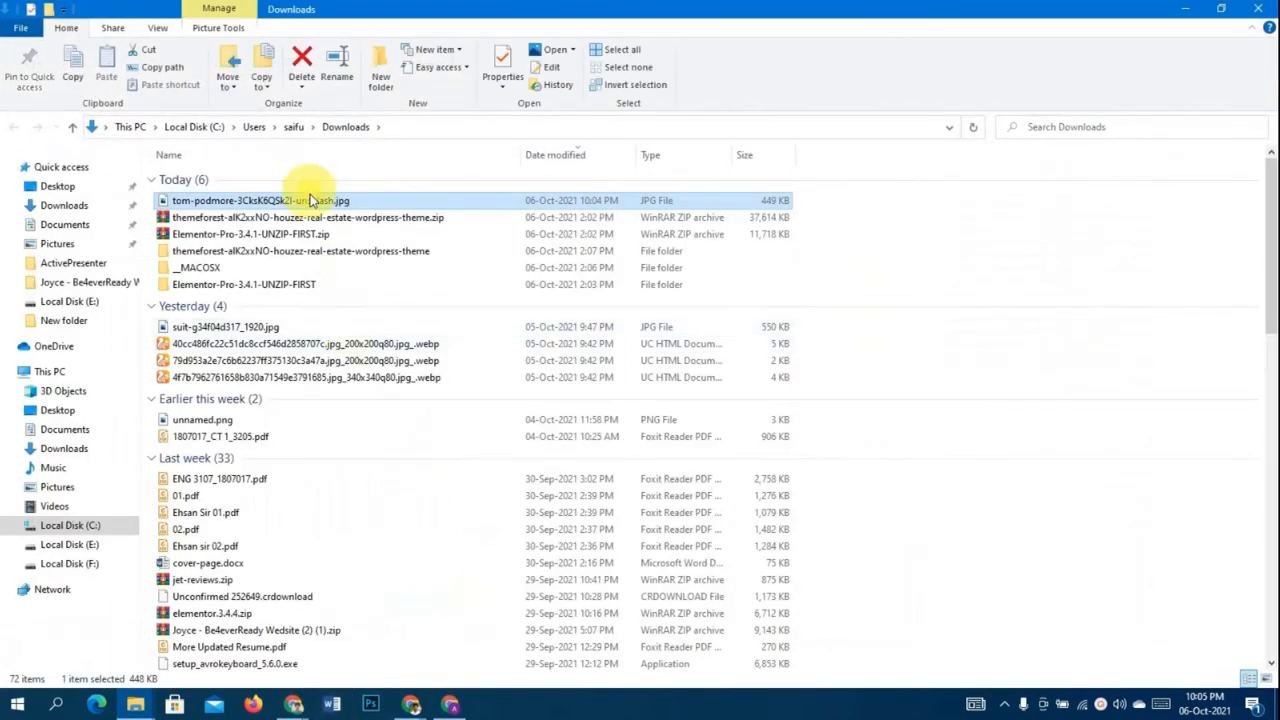
pyautogui.rightClick(311, 207)
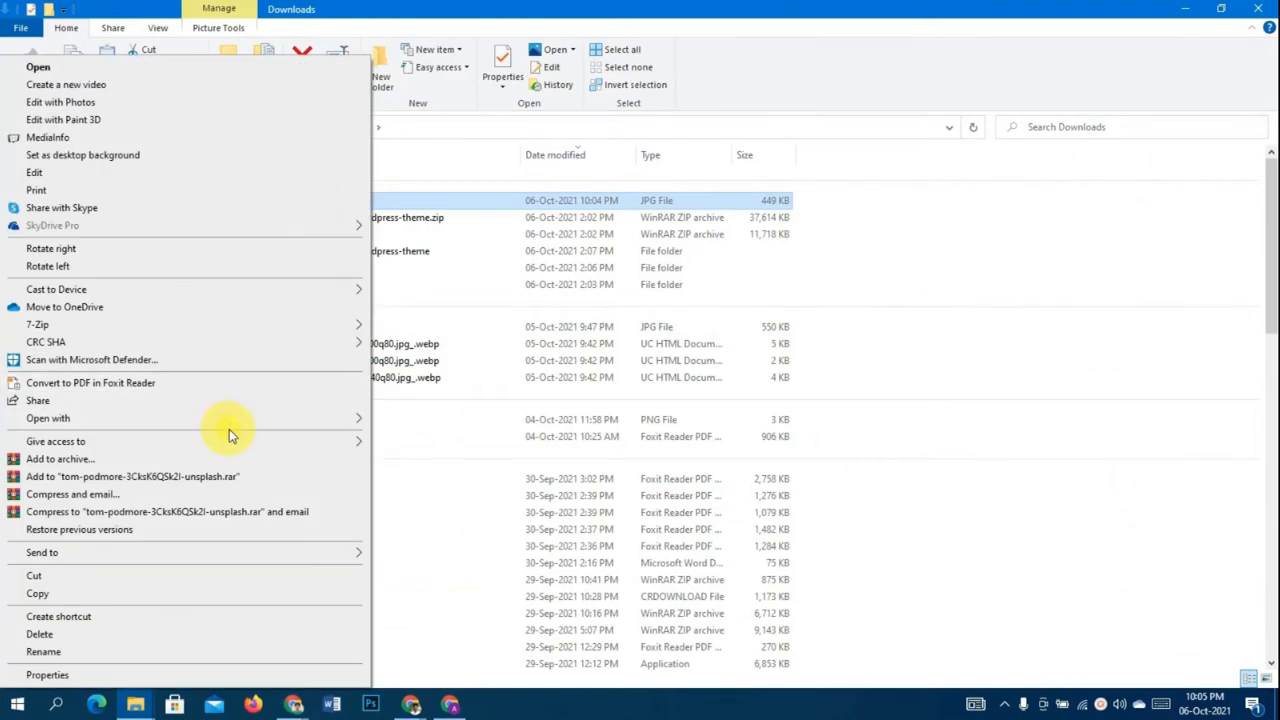
pyautogui.click(247, 420)
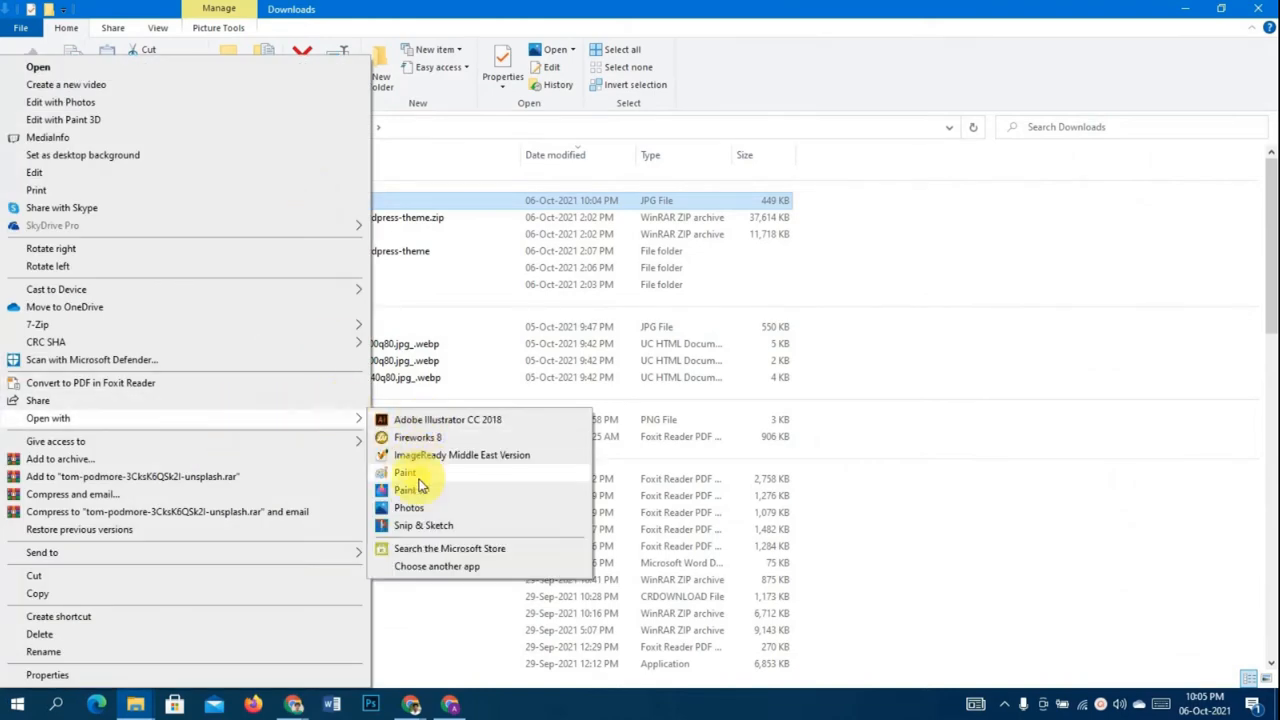
pyautogui.click(440, 566)
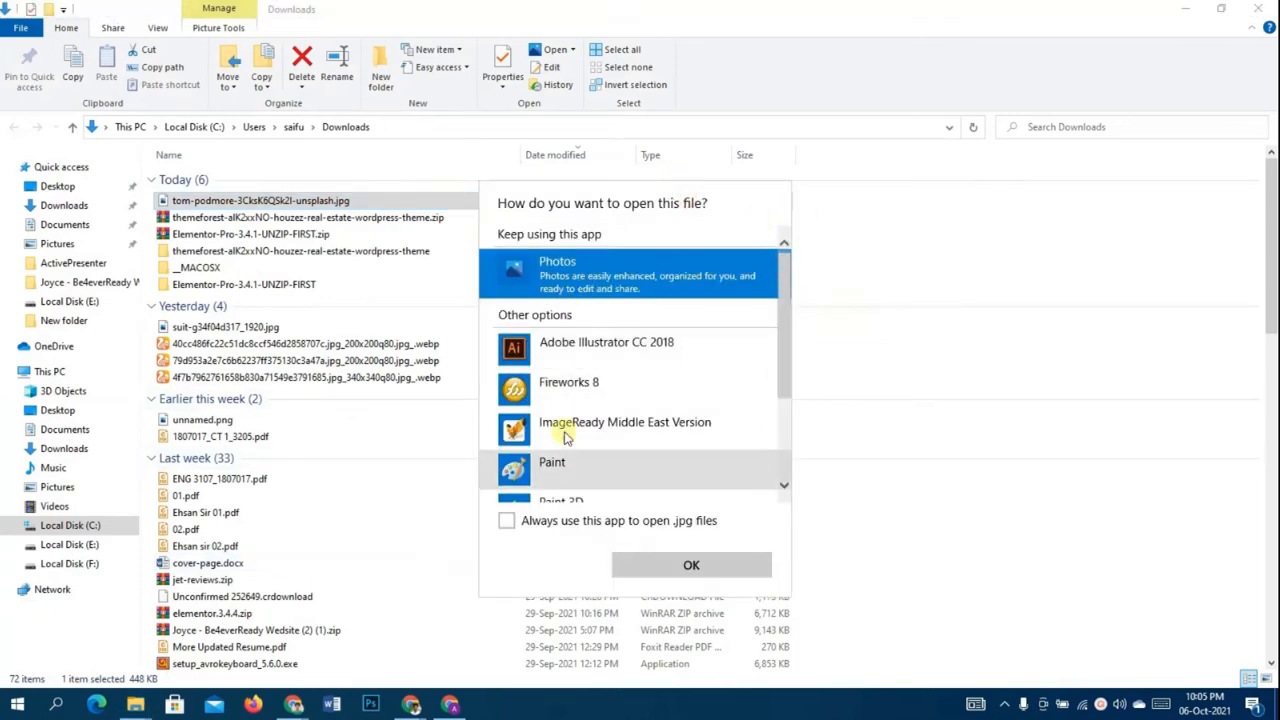
pyautogui.scroll(-3, 645, 420)
pyautogui.click(562, 479)
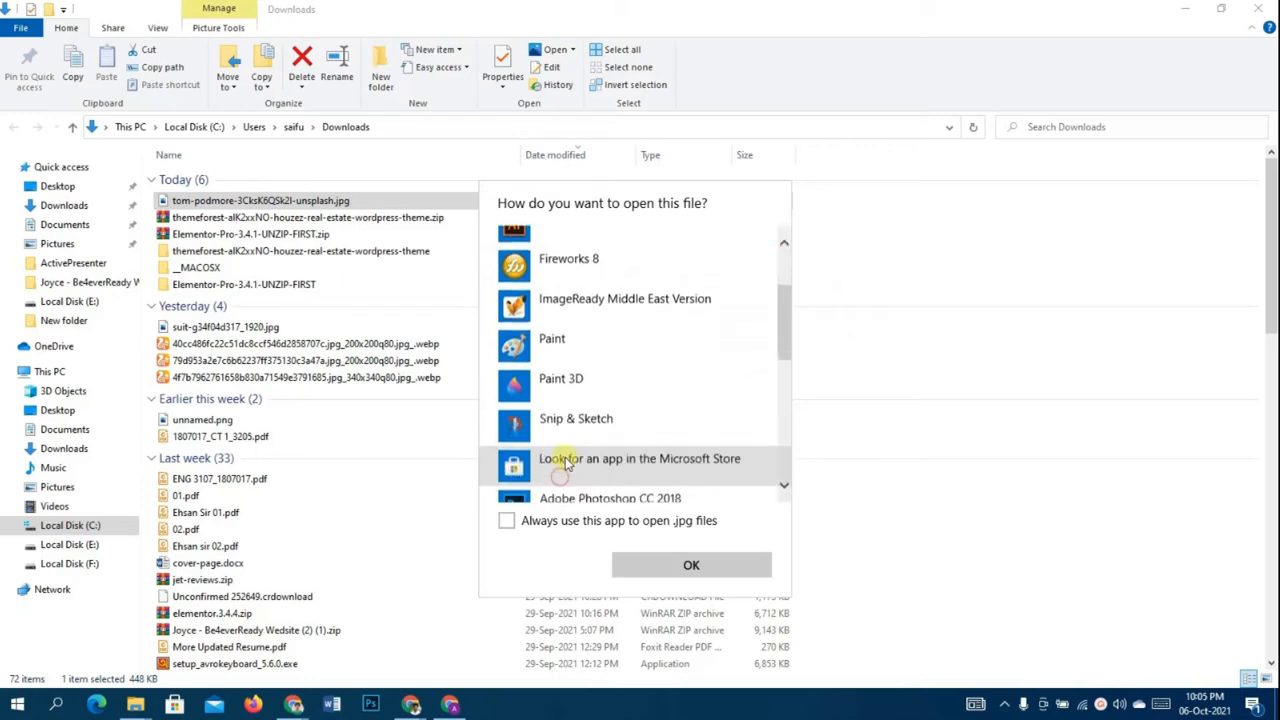
pyautogui.scroll(-3, 570, 455)
pyautogui.click(597, 345)
pyautogui.click(652, 566)
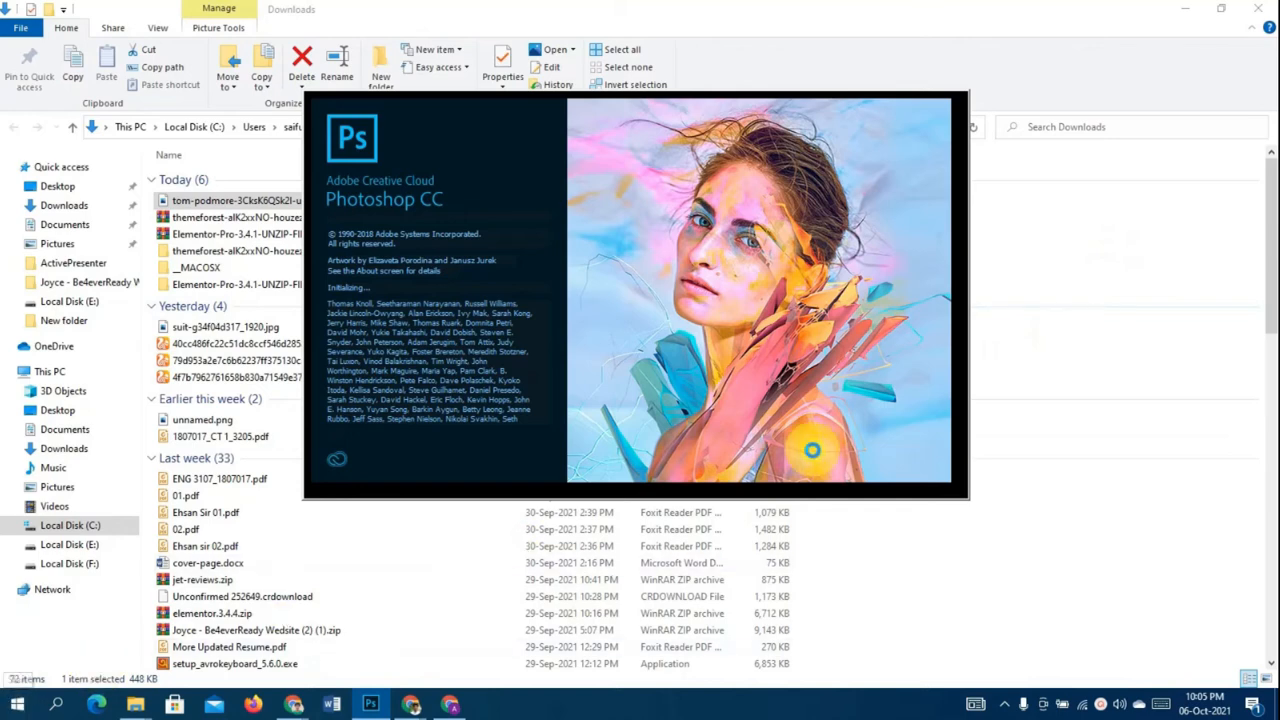
pyautogui.click(16, 700)
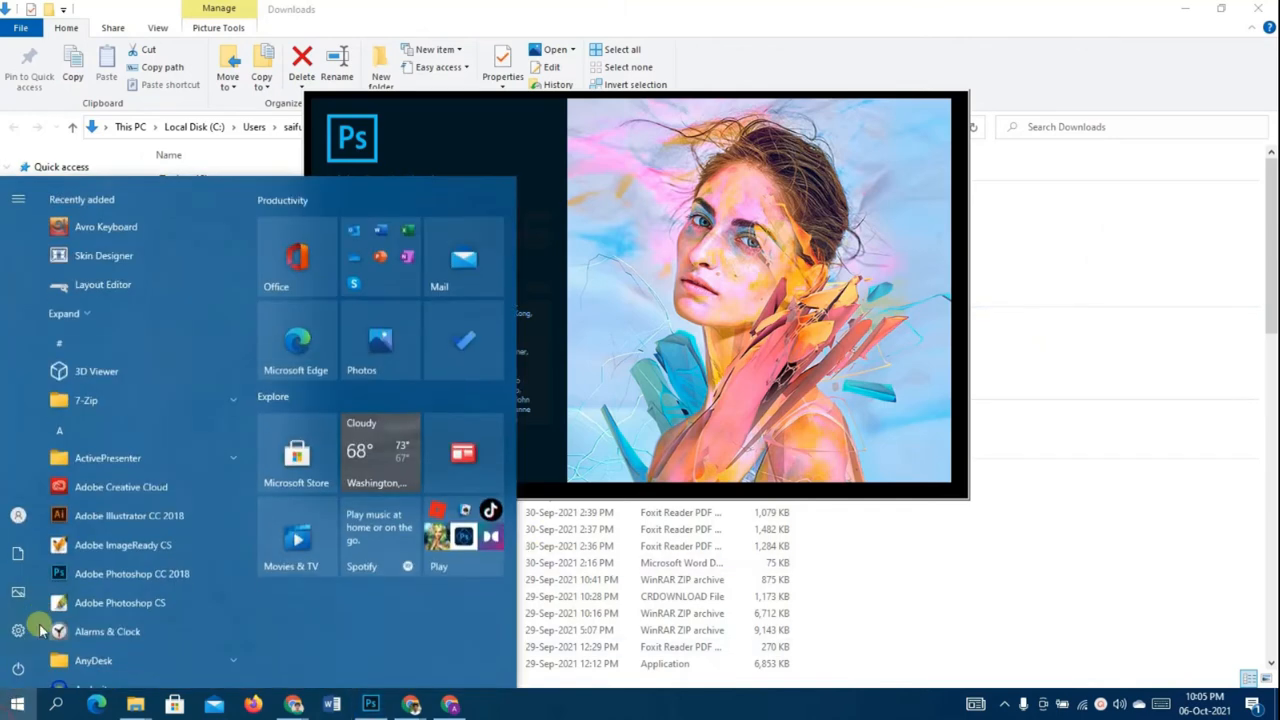
pyautogui.write('pai')
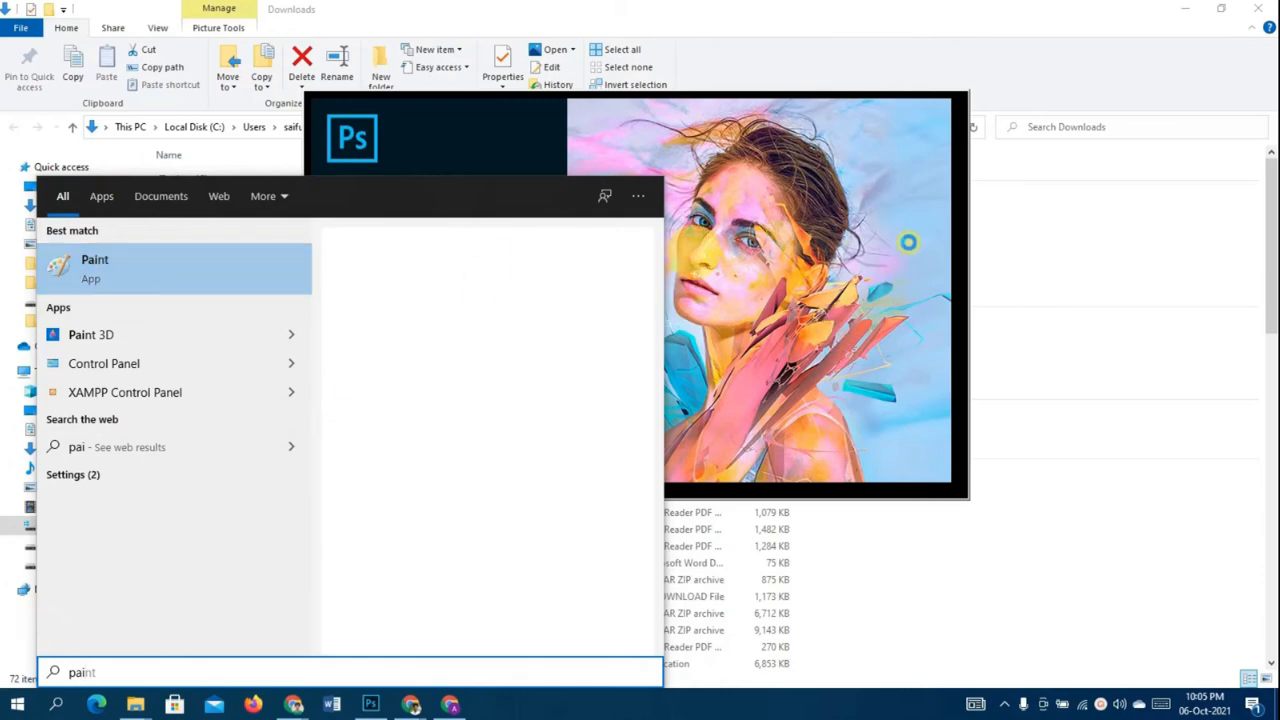
pyautogui.click(1137, 261)
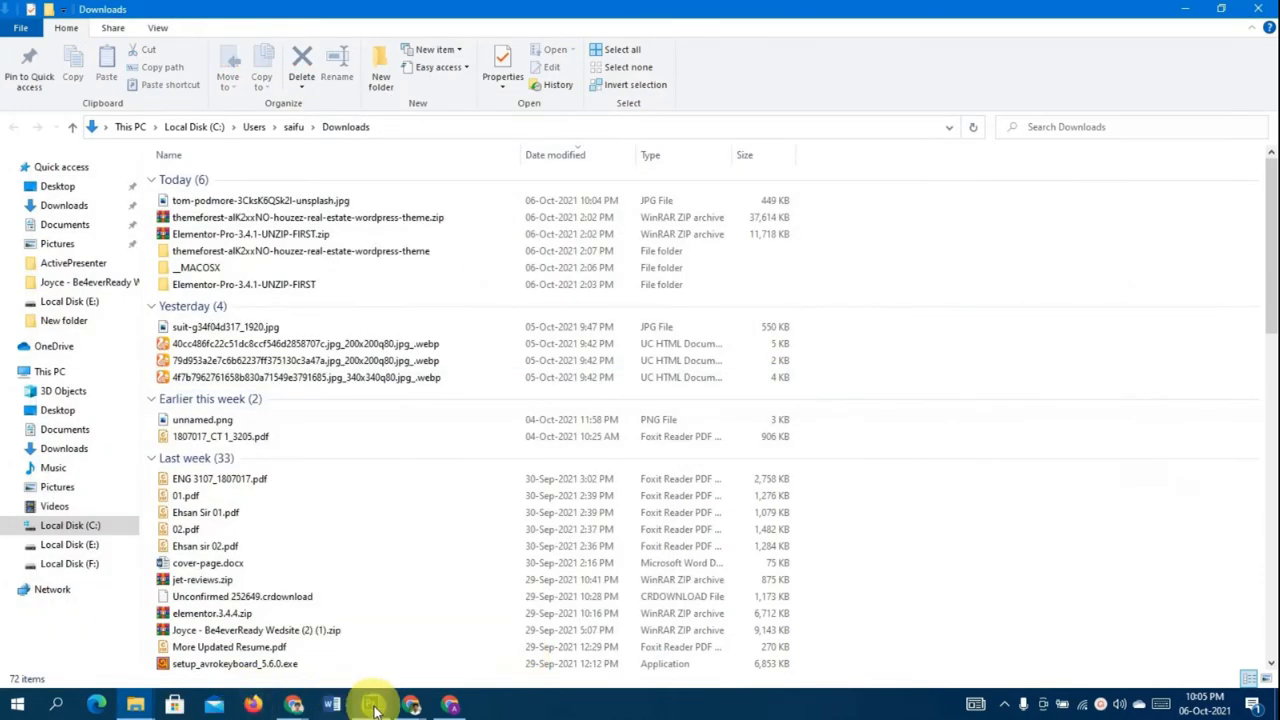
# - Switch to Photoshop and open the road photo in Save for Web (Legacy)
pyautogui.moveTo(372, 708)
pyautogui.click(365, 632)
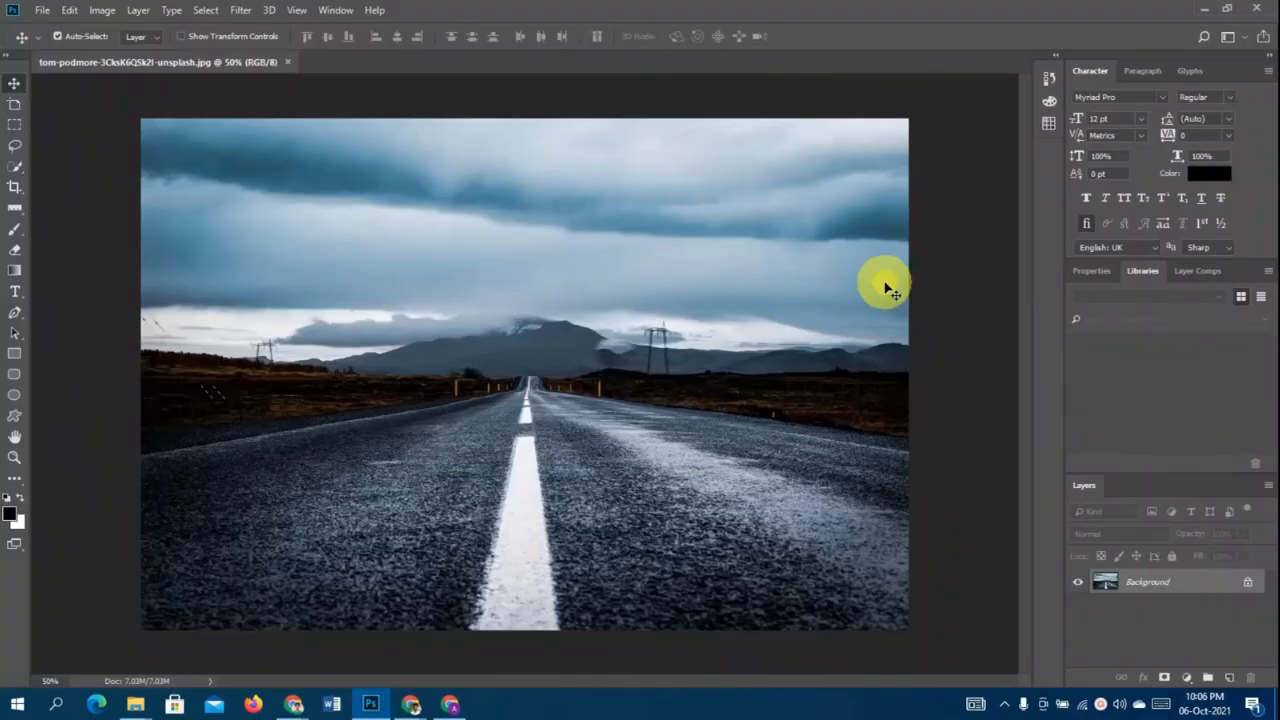
pyautogui.click(101, 12)
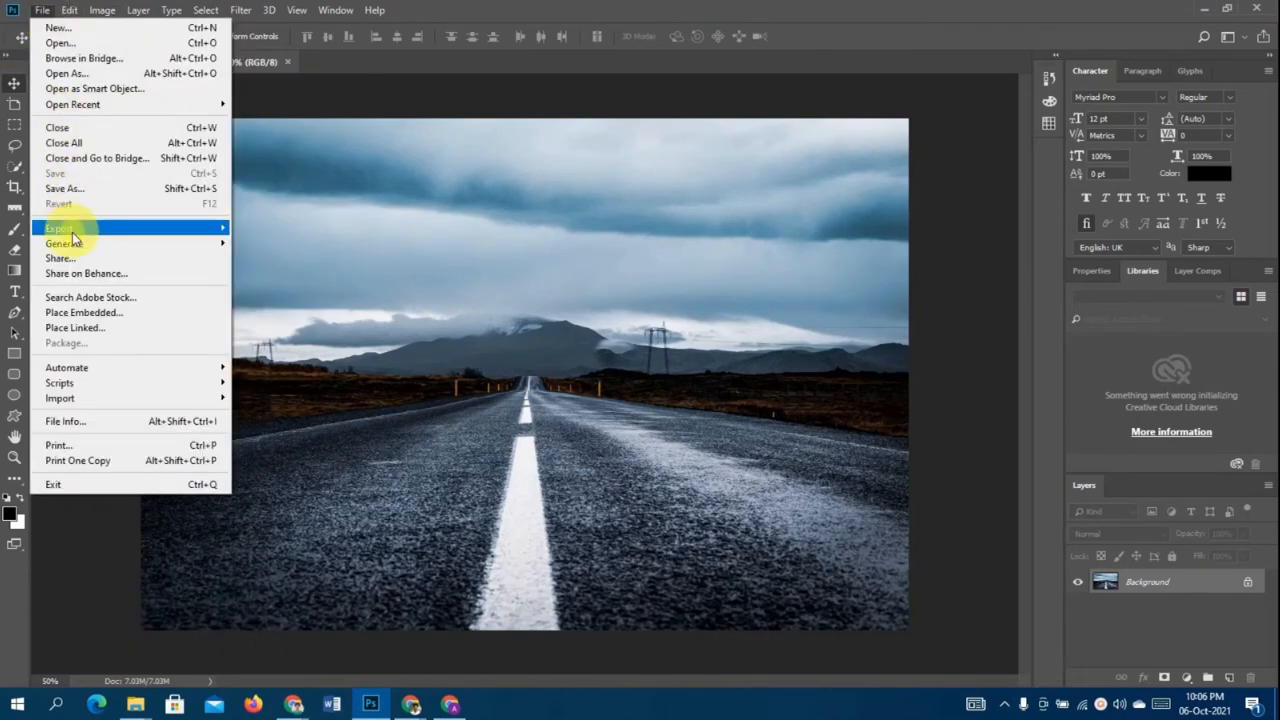
pyautogui.moveTo(72, 229)
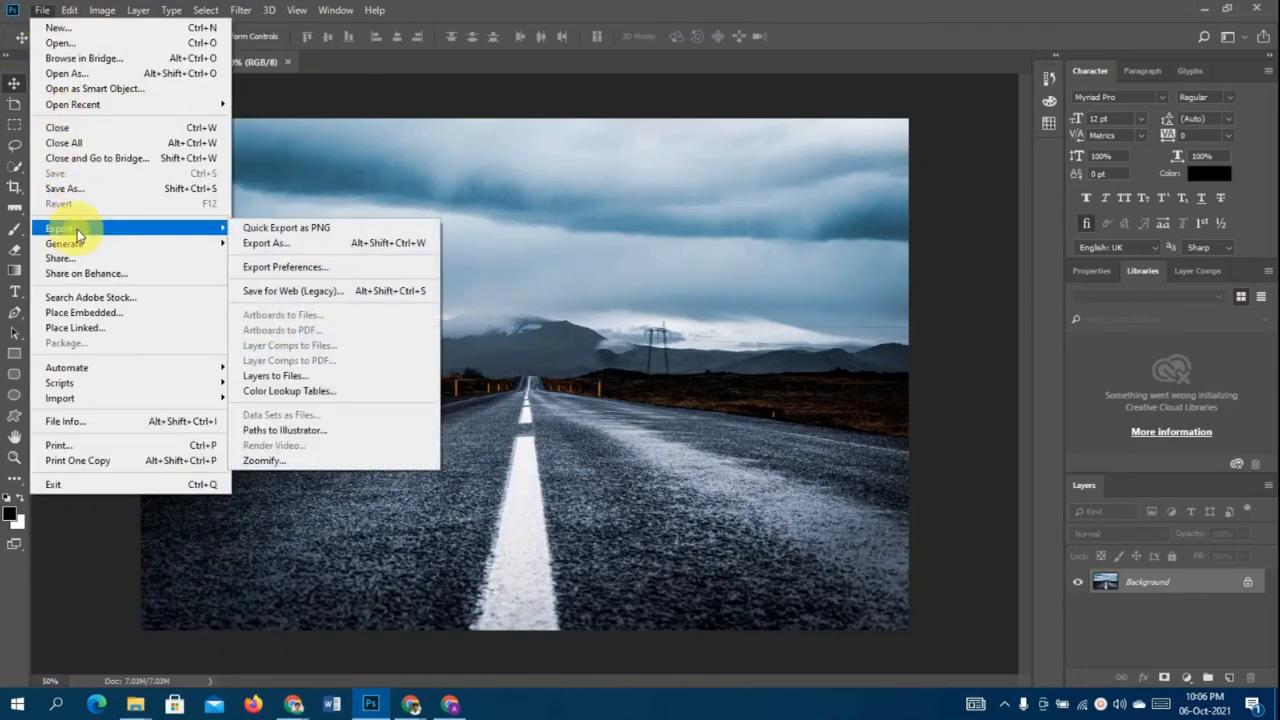
pyautogui.click(290, 293)
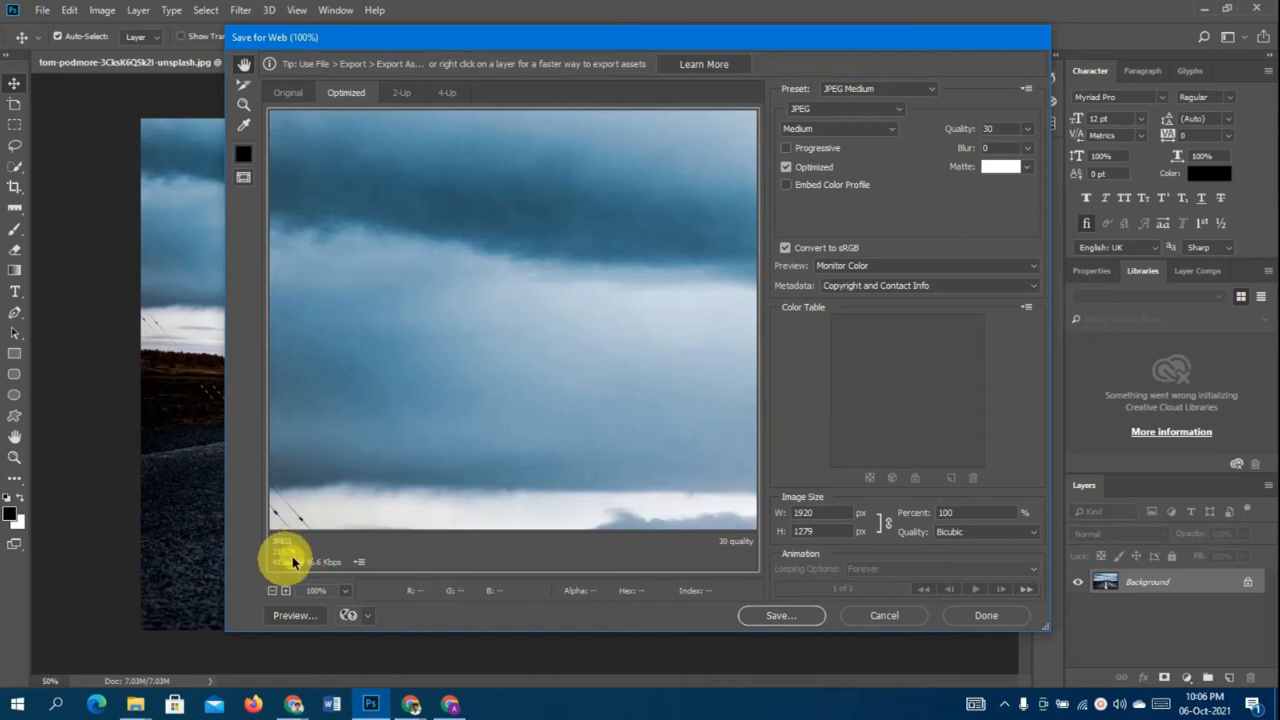
# - Try PNG-8 as the export format, and return the format to JPEG
pyautogui.click(871, 110)
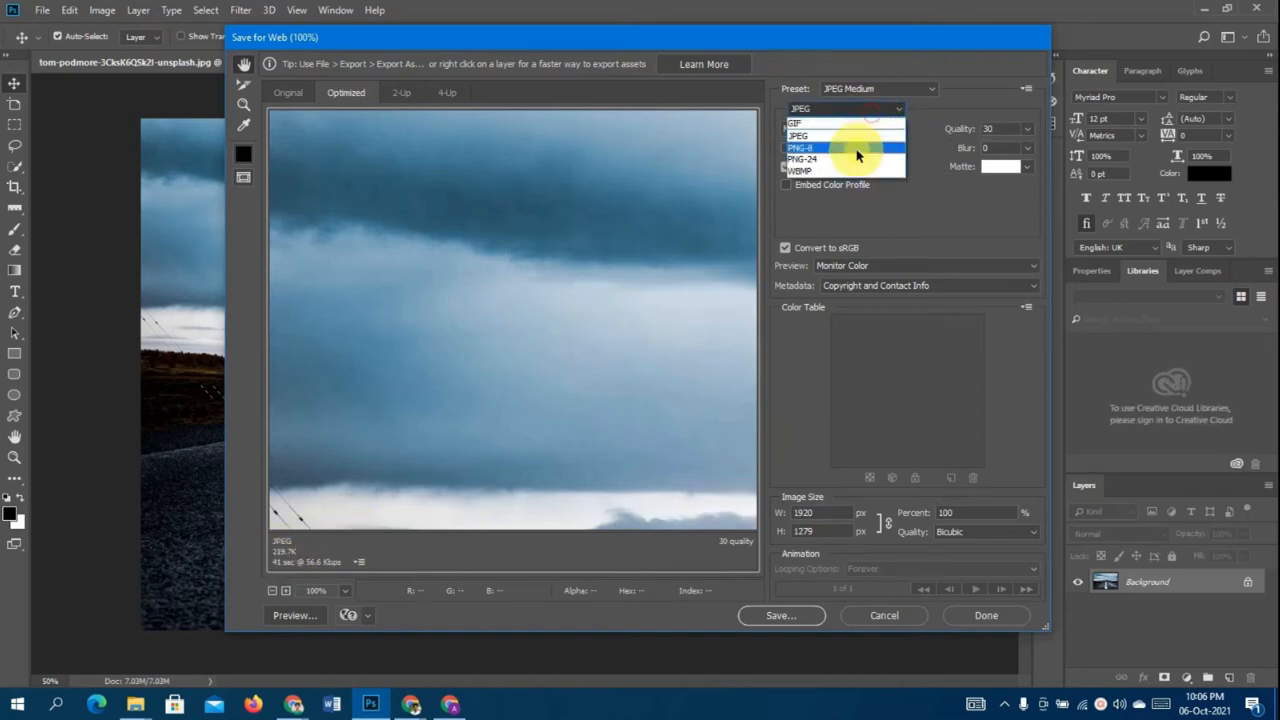
pyautogui.click(857, 148)
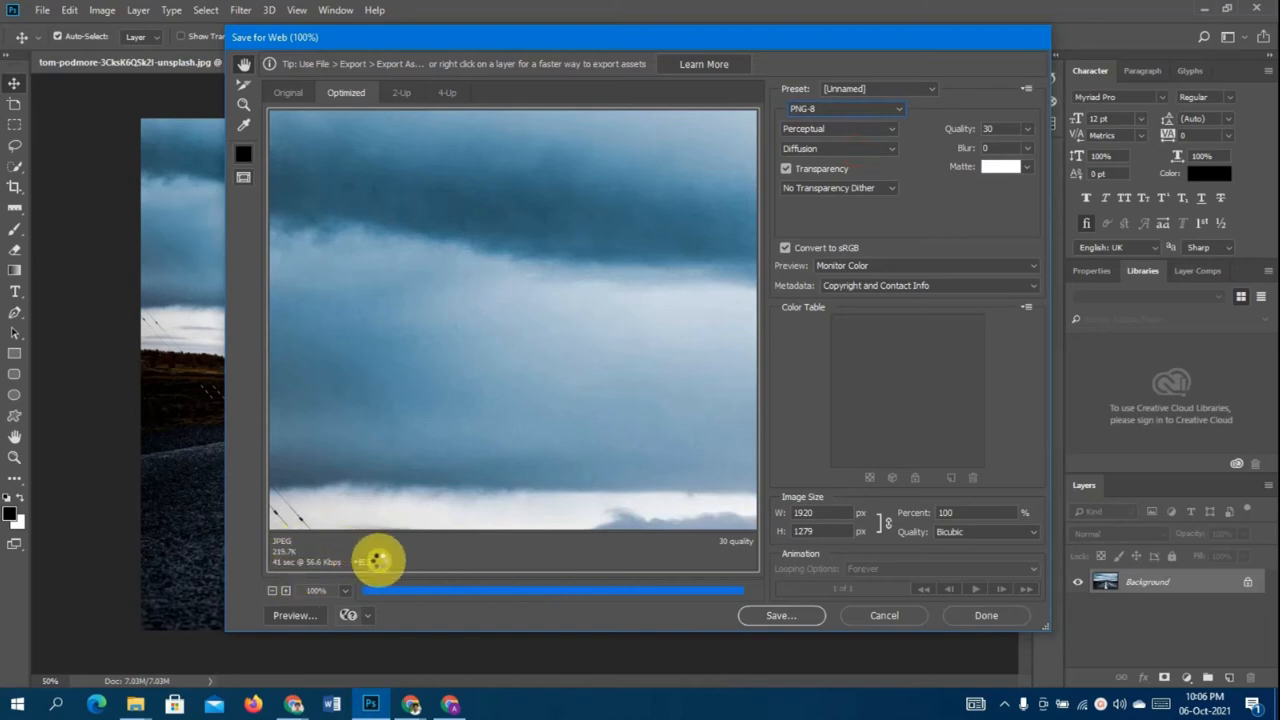
pyautogui.click(836, 107)
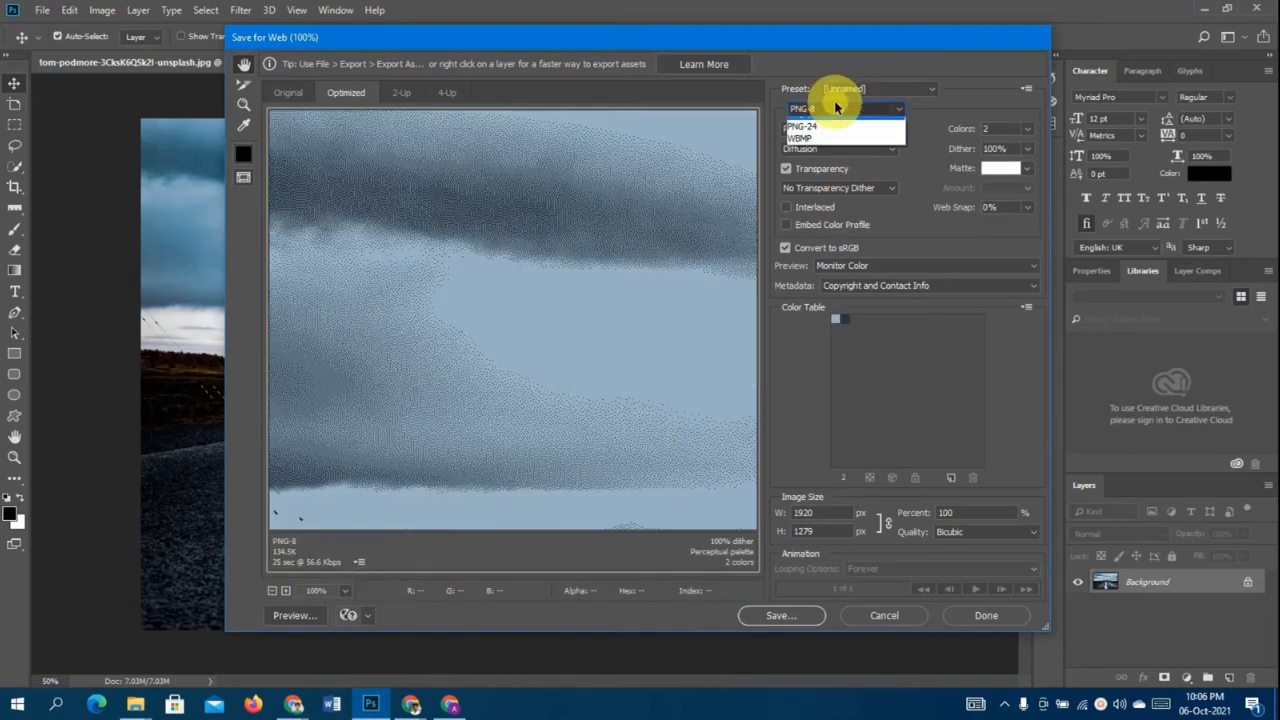
pyautogui.click(836, 137)
# - Set the JPEG quality to Low and inspect the compressed preview of the sky and road areas
pyautogui.click(852, 128)
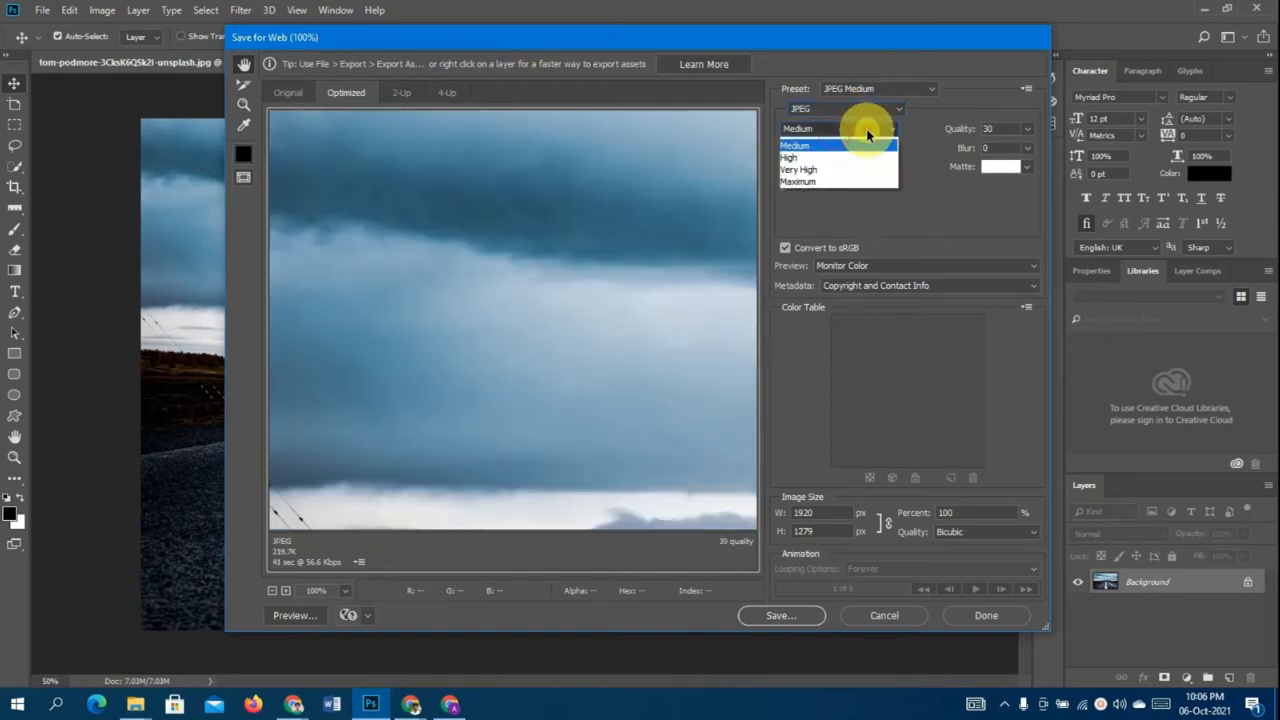
pyautogui.click(843, 145)
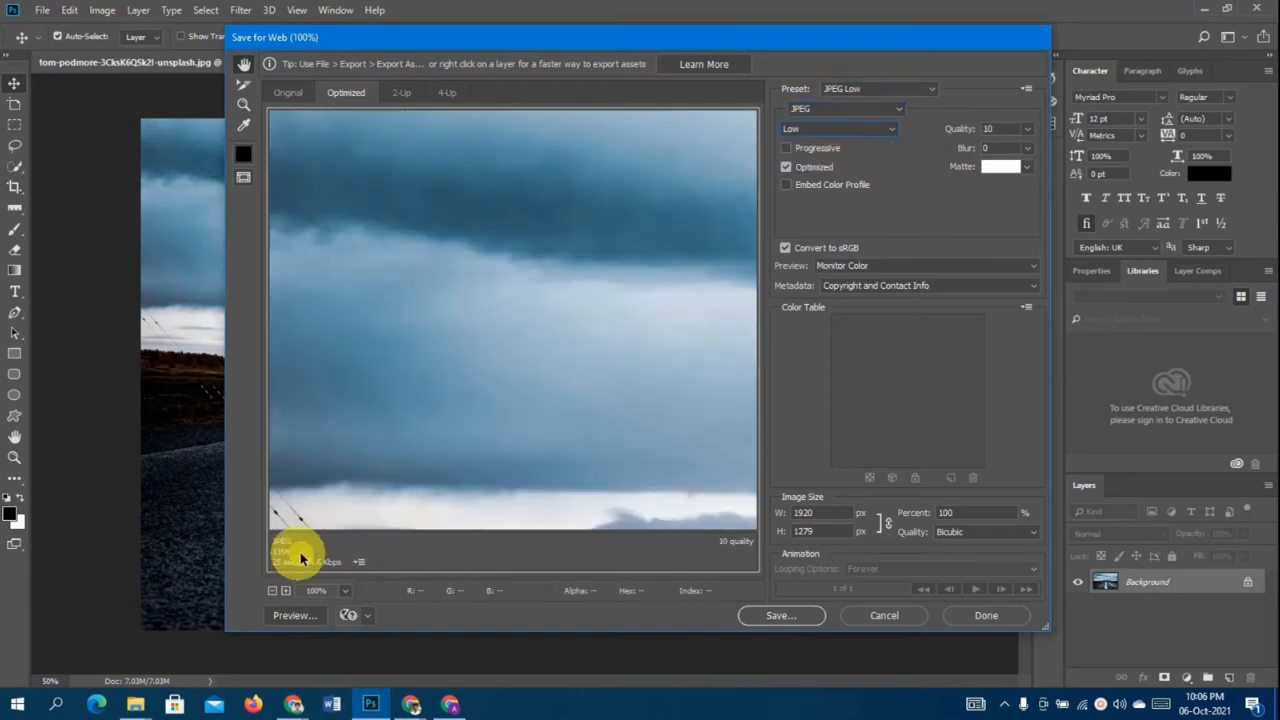
pyautogui.scroll(-10, 600, 380)
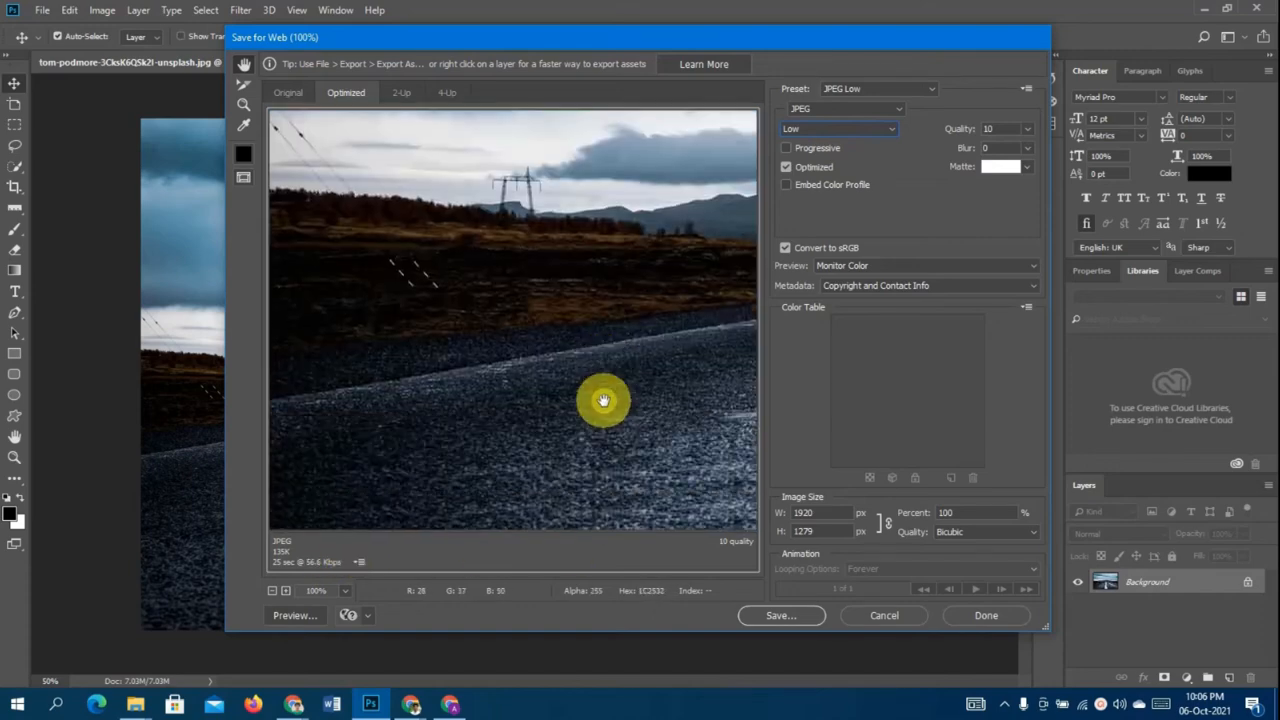
pyautogui.scroll(5, 606, 402)
pyautogui.scroll(-5, 610, 400)
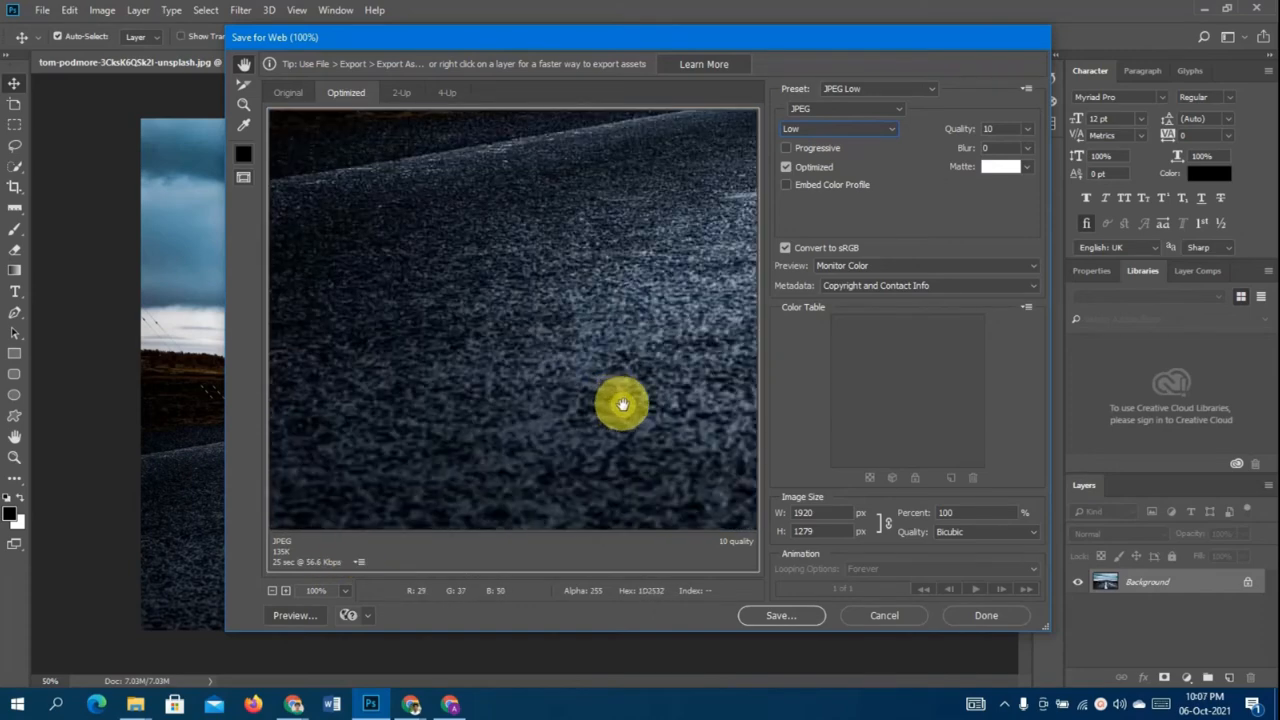
# - Scale the export to 50 percent and save the optimized JPEG to the Desktop under its existing file name
pyautogui.moveTo(960, 513); pyautogui.dragTo(922, 518)
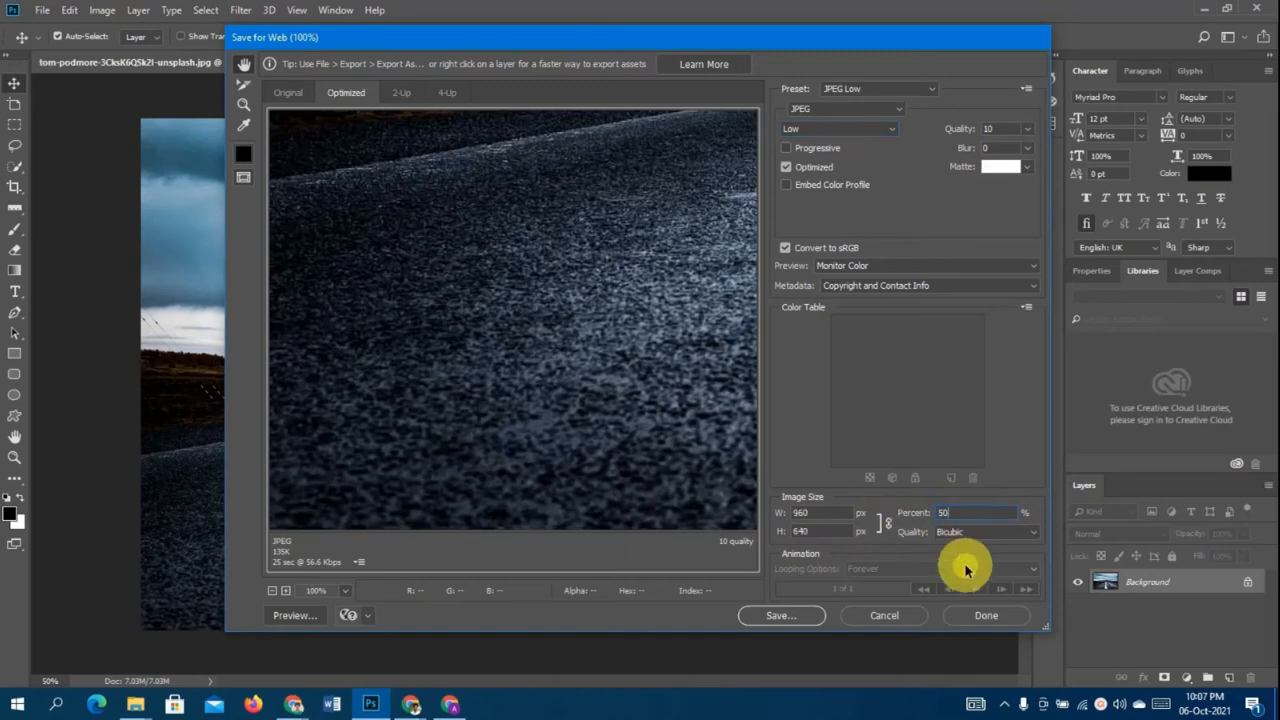
pyautogui.write('50')
pyautogui.press('Return')
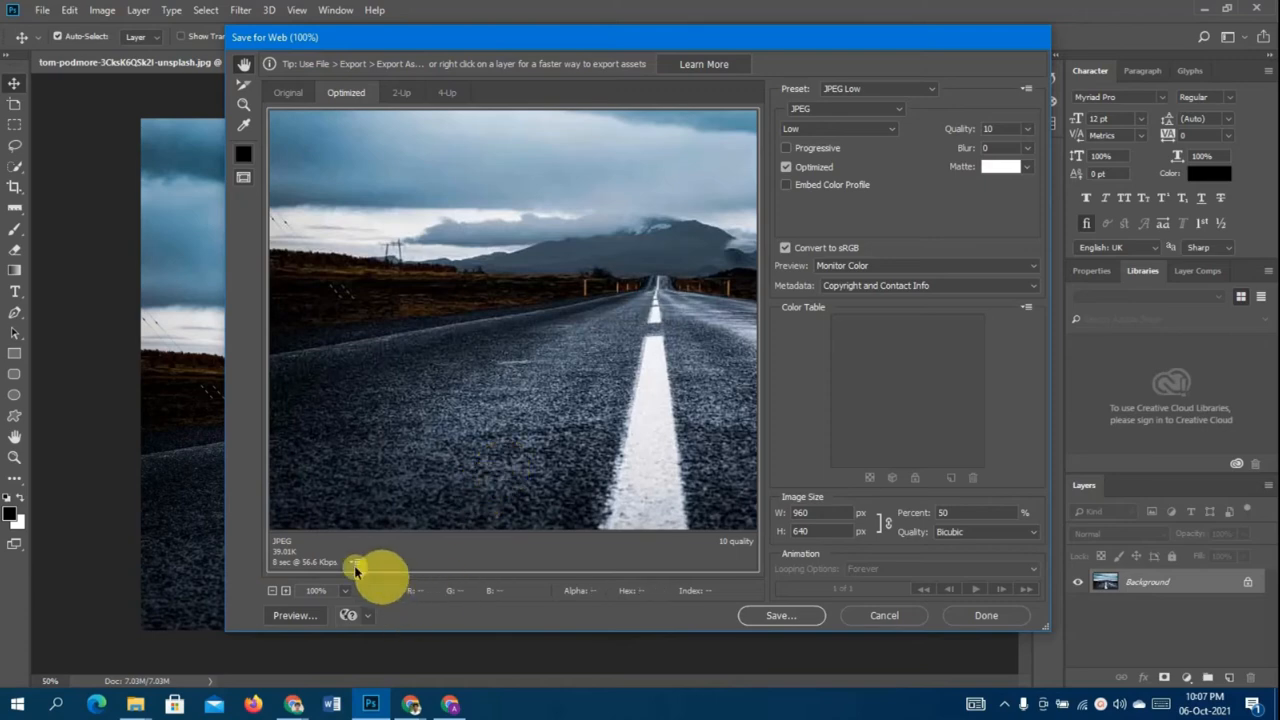
pyautogui.click(790, 614)
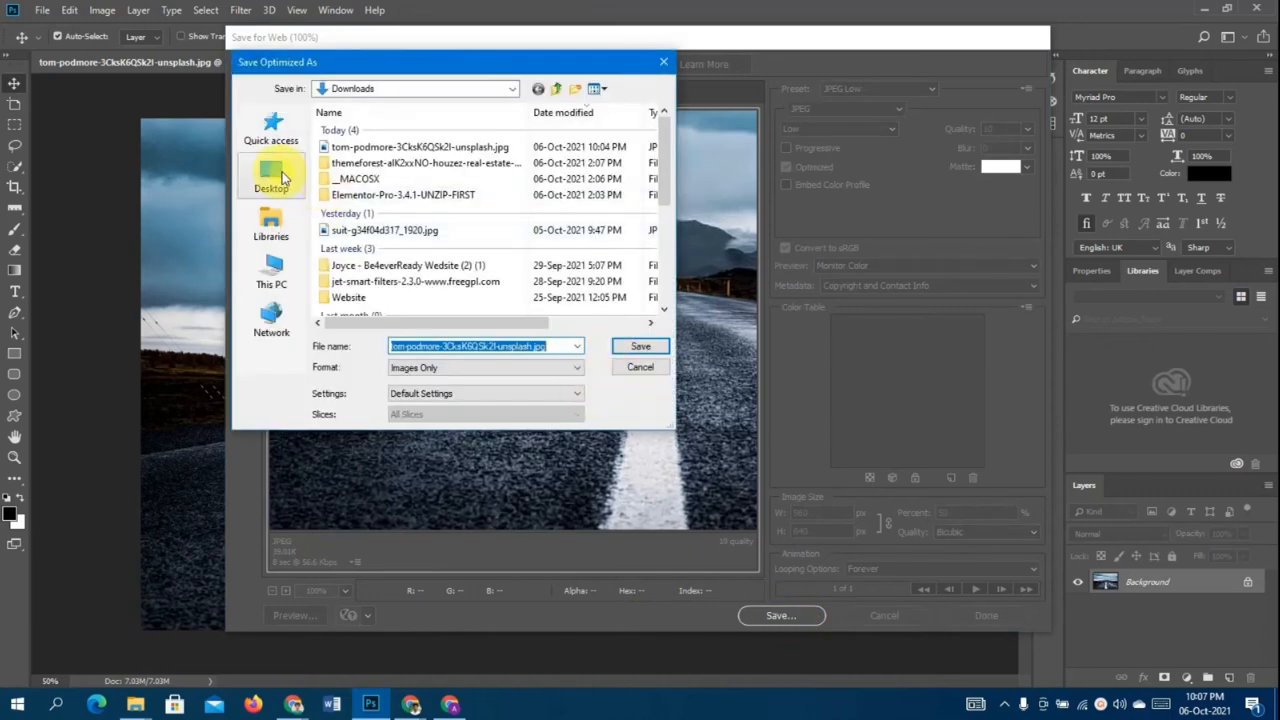
pyautogui.click(275, 176)
pyautogui.click(624, 348)
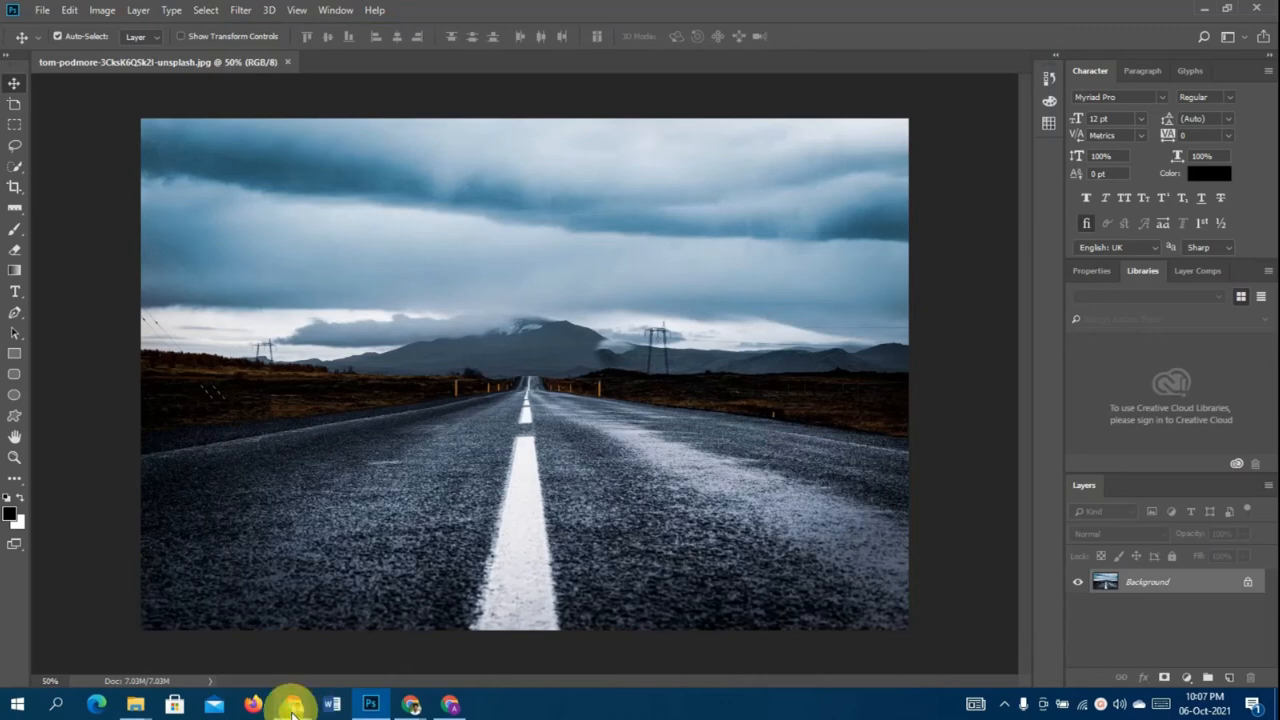
# - Switch to the Site Offline settings in Chrome, upload the reduced road photo from the desktop, and insert it as the Background Image
pyautogui.moveTo(411, 704)
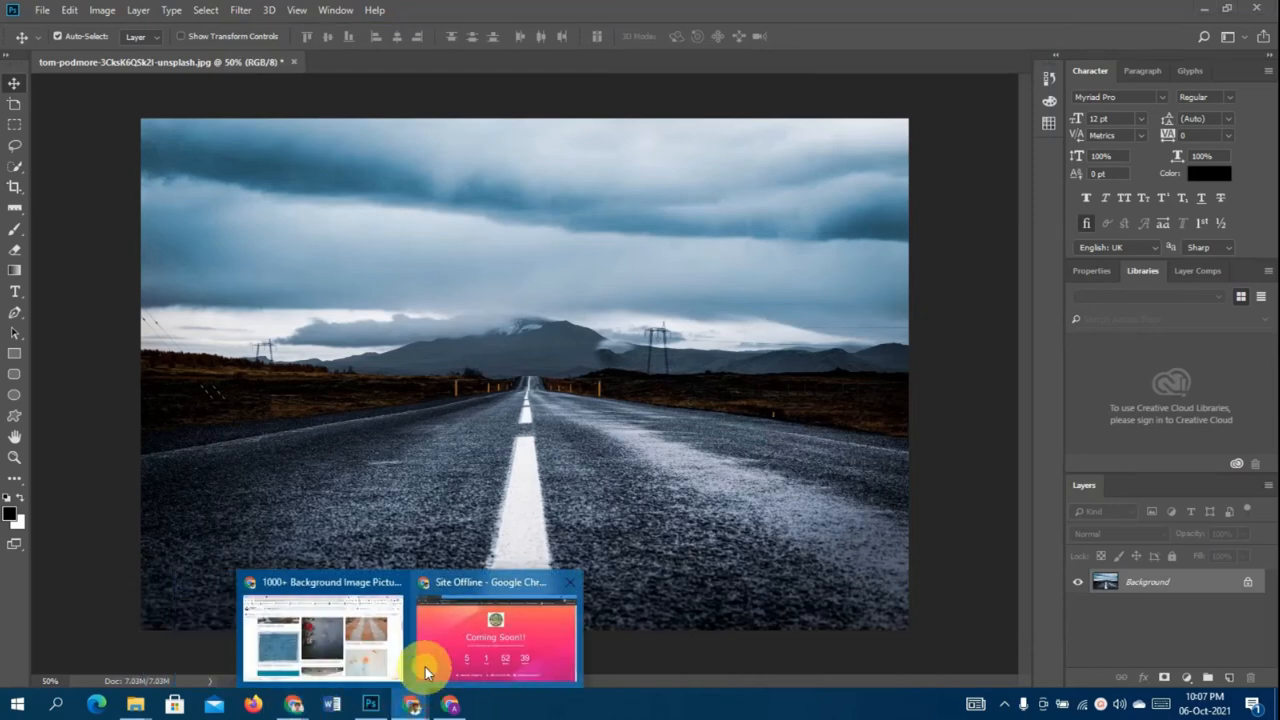
pyautogui.click(372, 663)
pyautogui.click(757, 12)
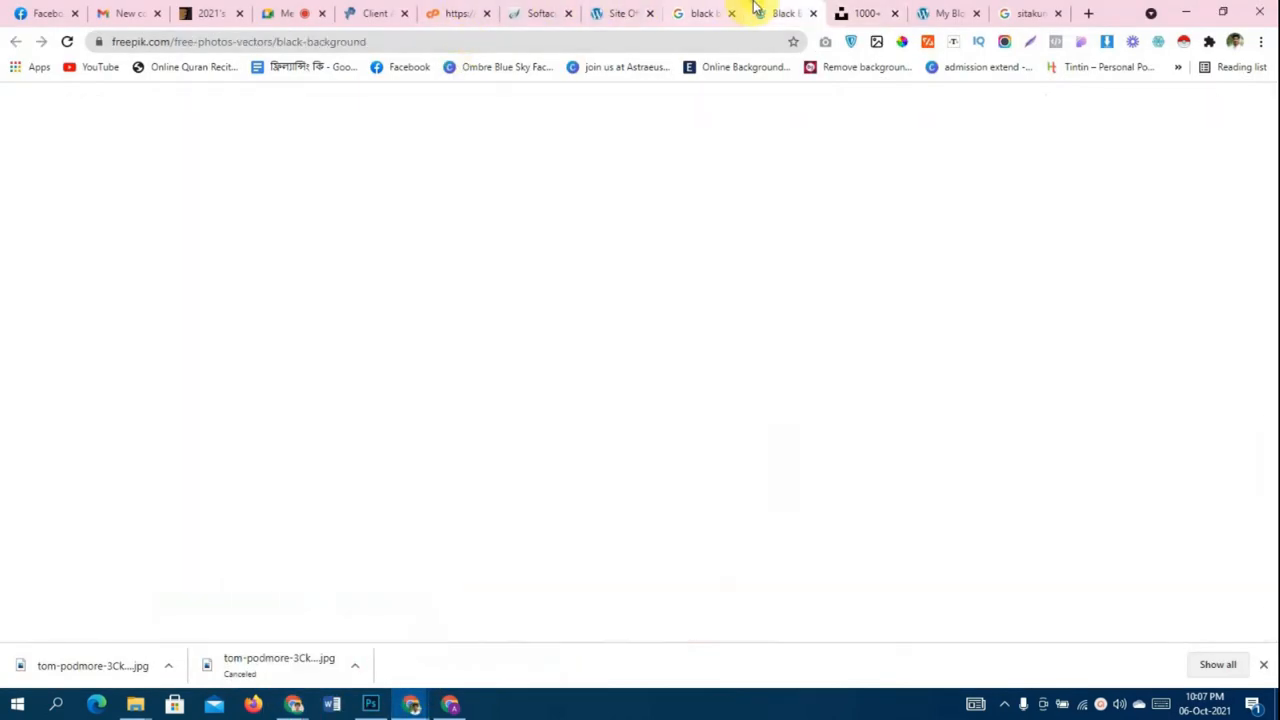
pyautogui.click(640, 12)
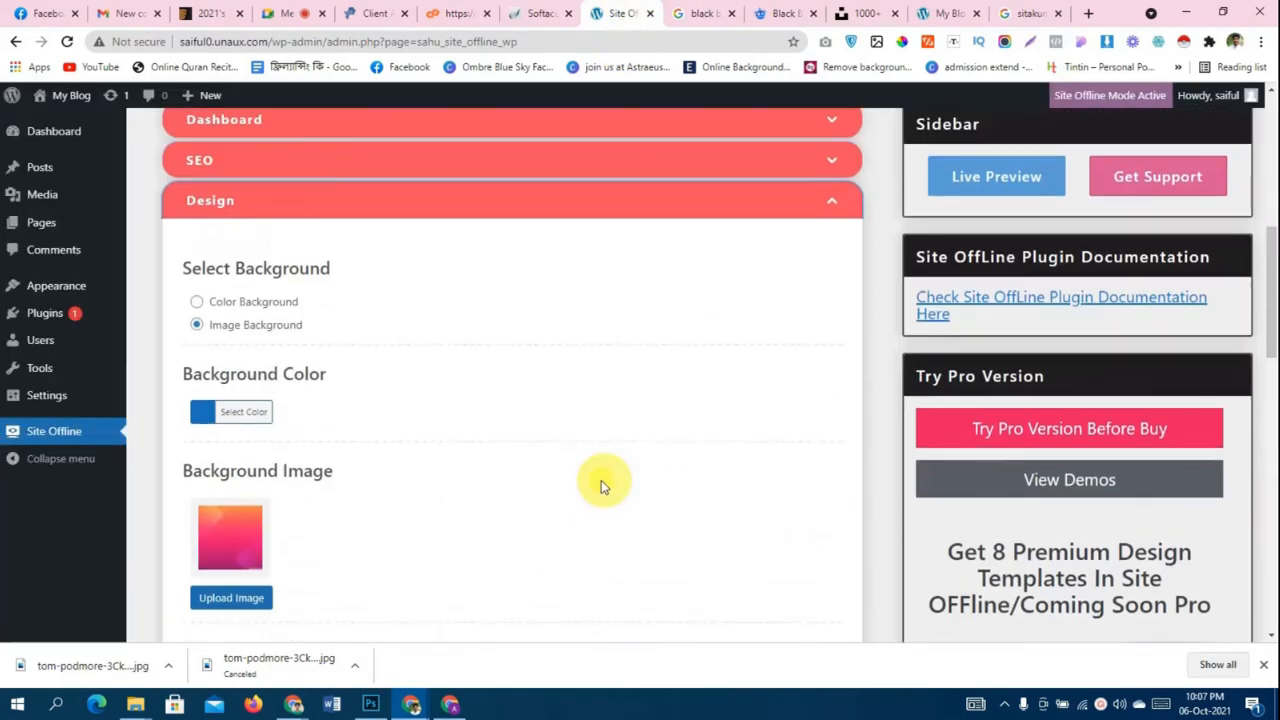
pyautogui.scroll(-3, 245, 411)
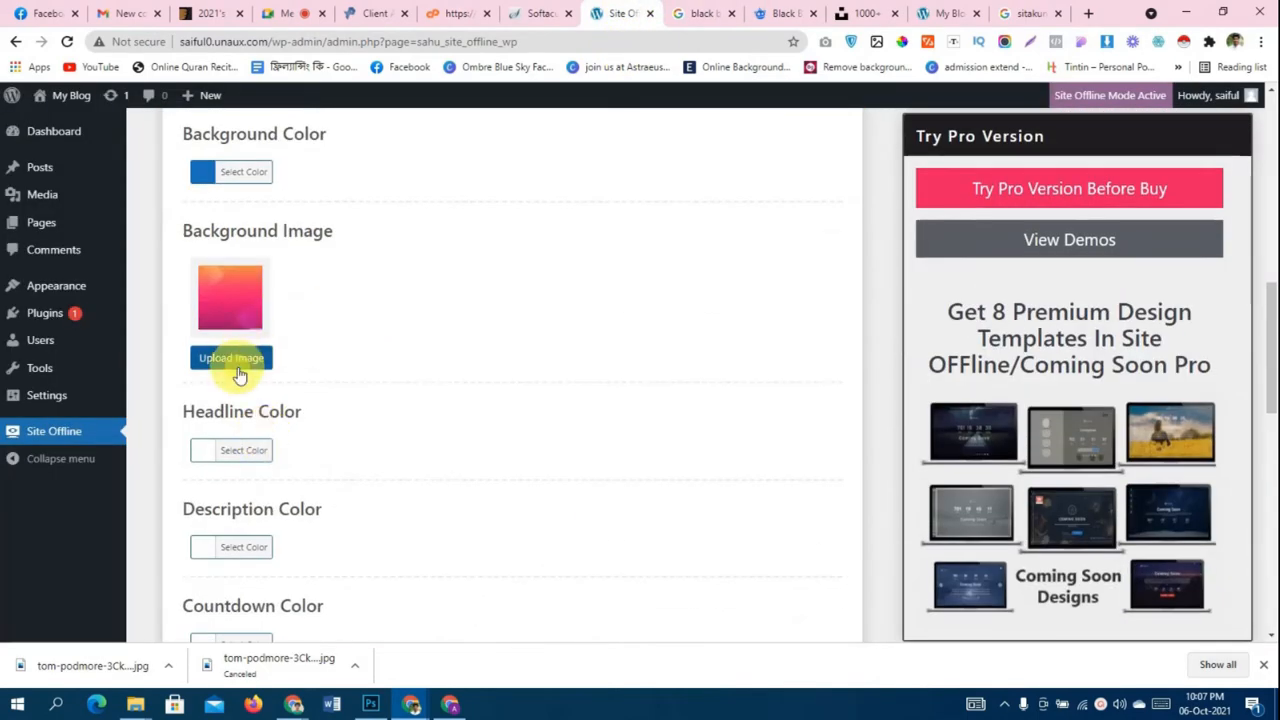
pyautogui.click(237, 370)
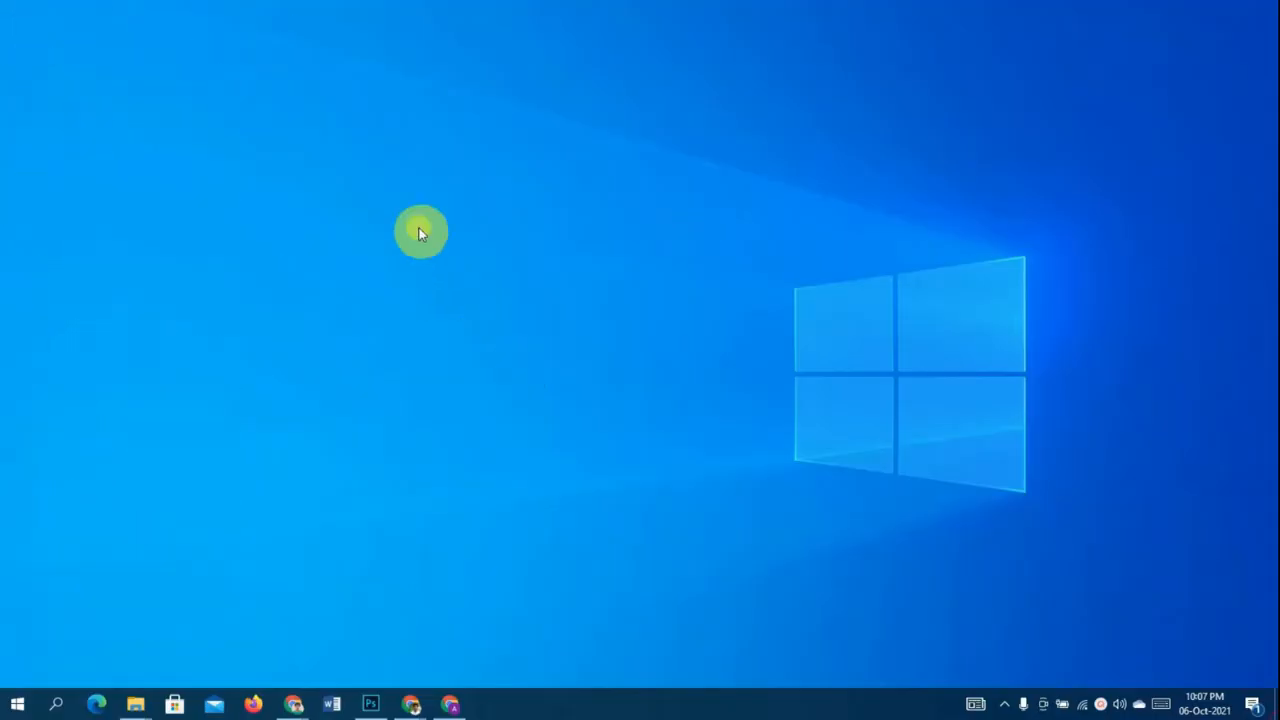
pyautogui.moveTo(256, 47); pyautogui.dragTo(374, 455)
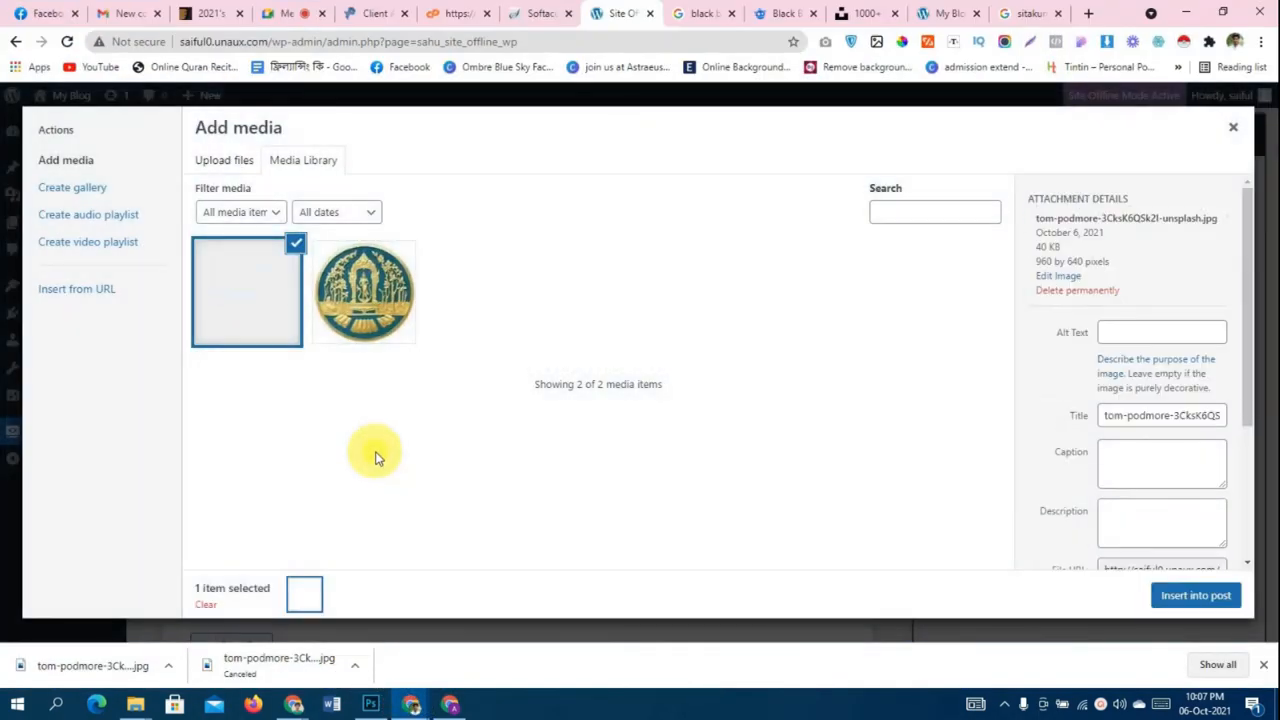
pyautogui.click(1193, 596)
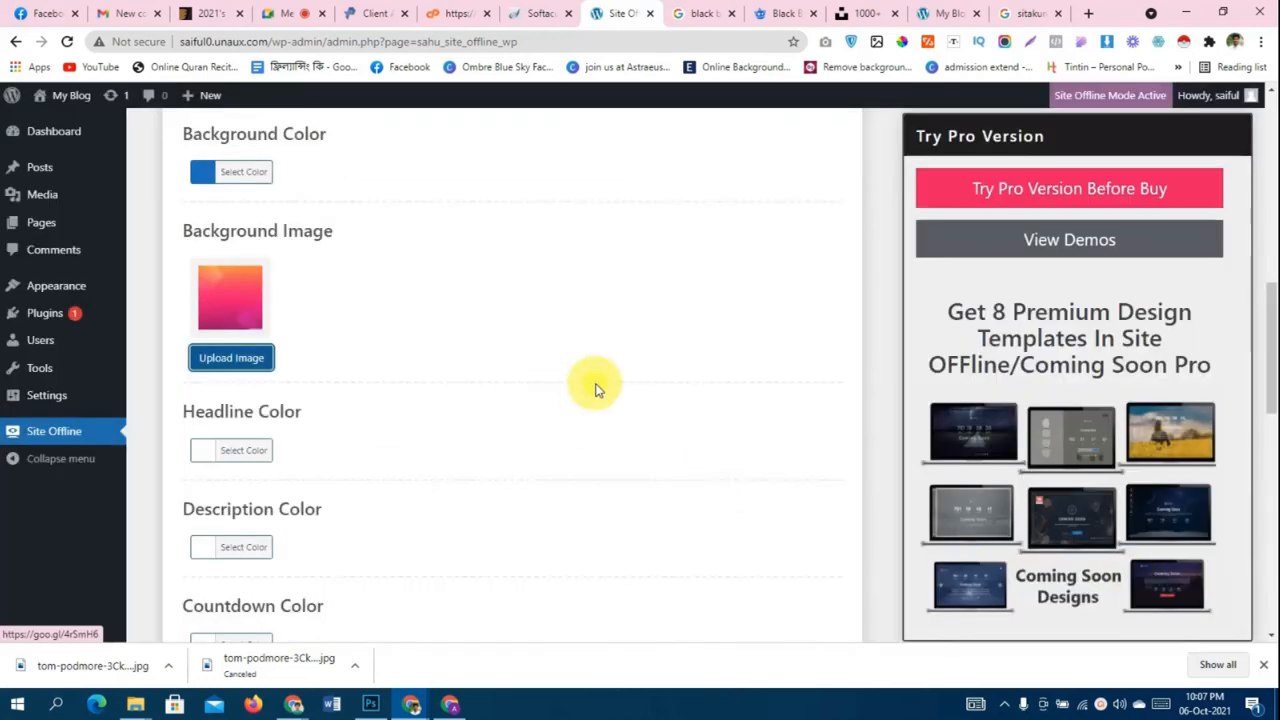
# - Save the Design settings with the new background image and dismiss the confirmation message
pyautogui.scroll(1, 578, 452)
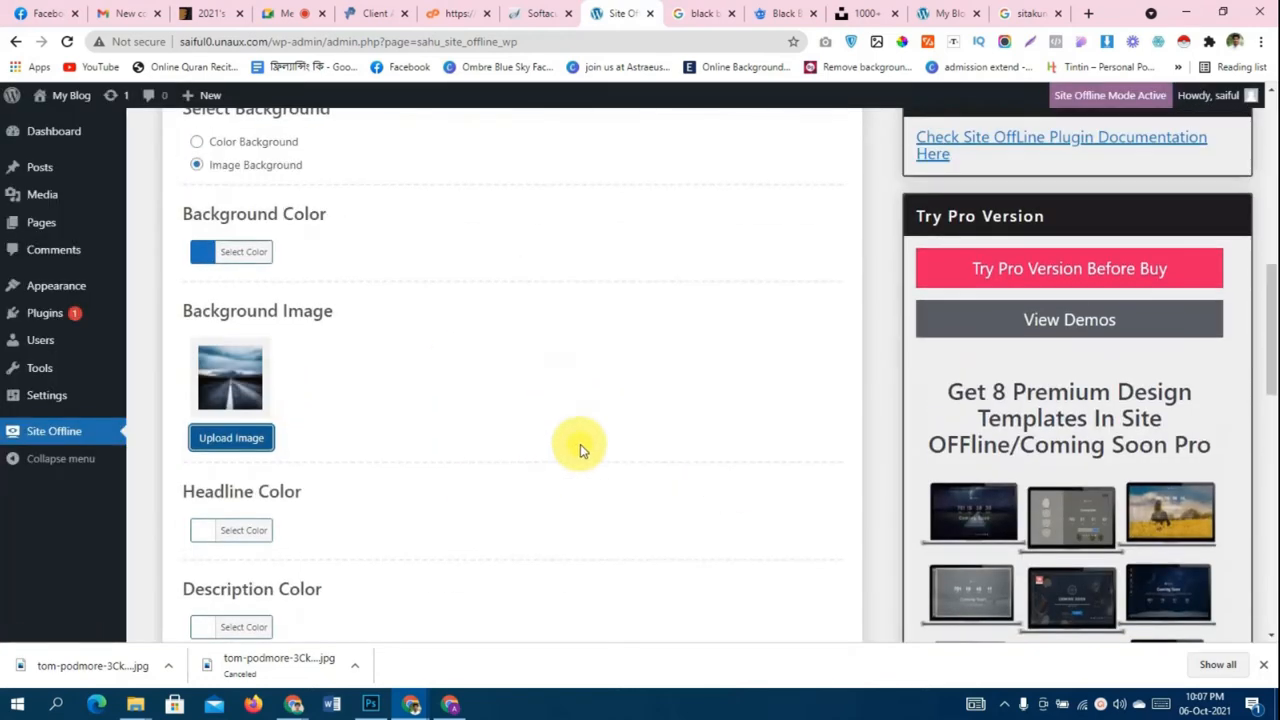
pyautogui.scroll(4, 706, 409)
pyautogui.scroll(-9, 703, 394)
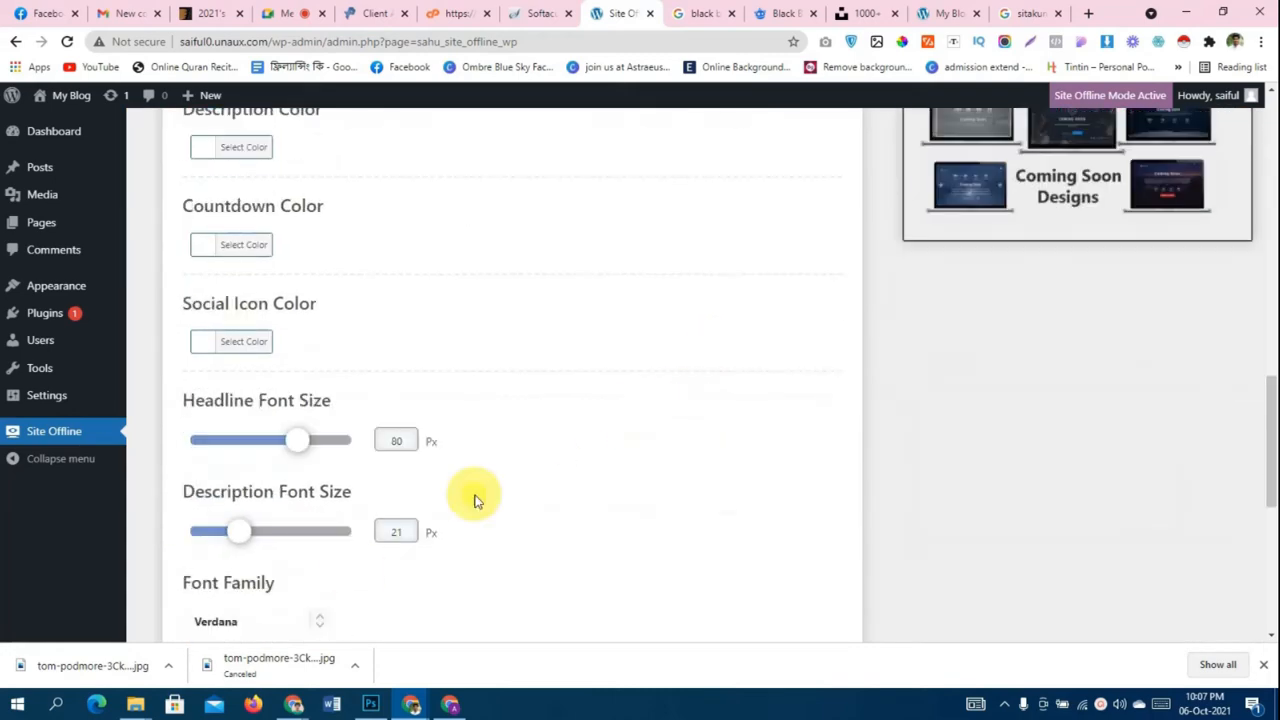
pyautogui.scroll(-4, 476, 500)
pyautogui.click(271, 449)
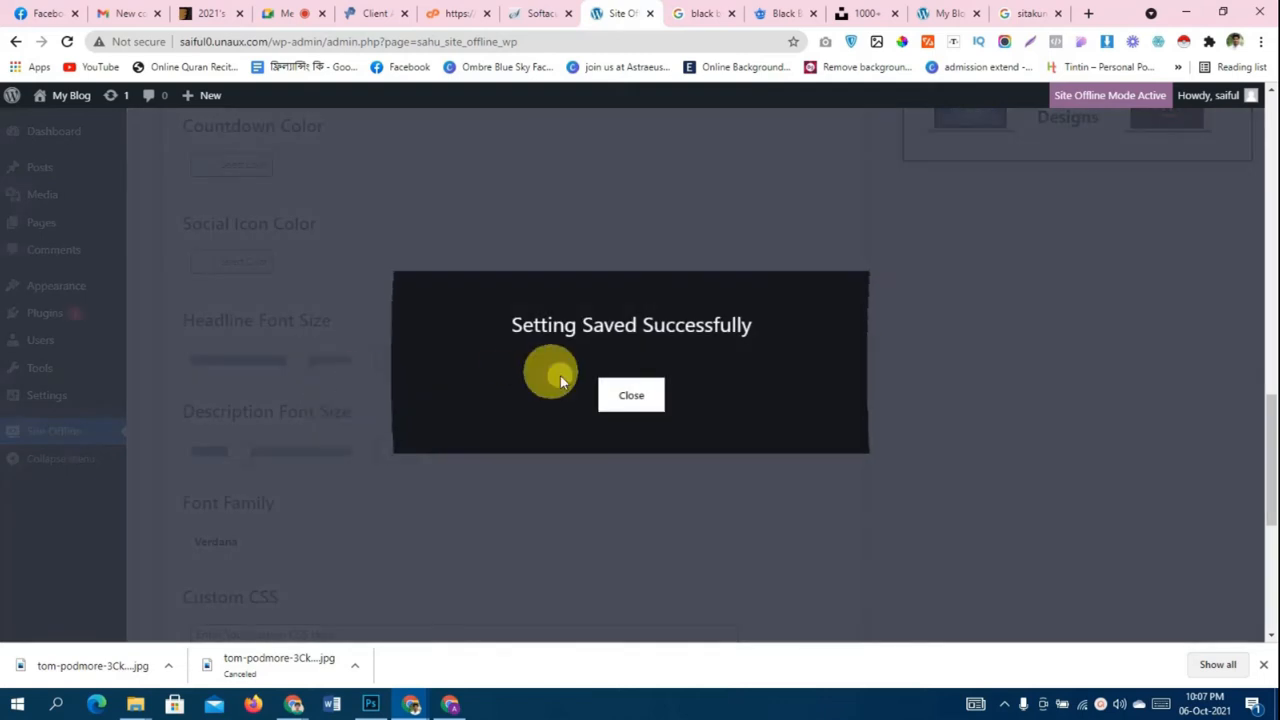
pyautogui.click(650, 393)
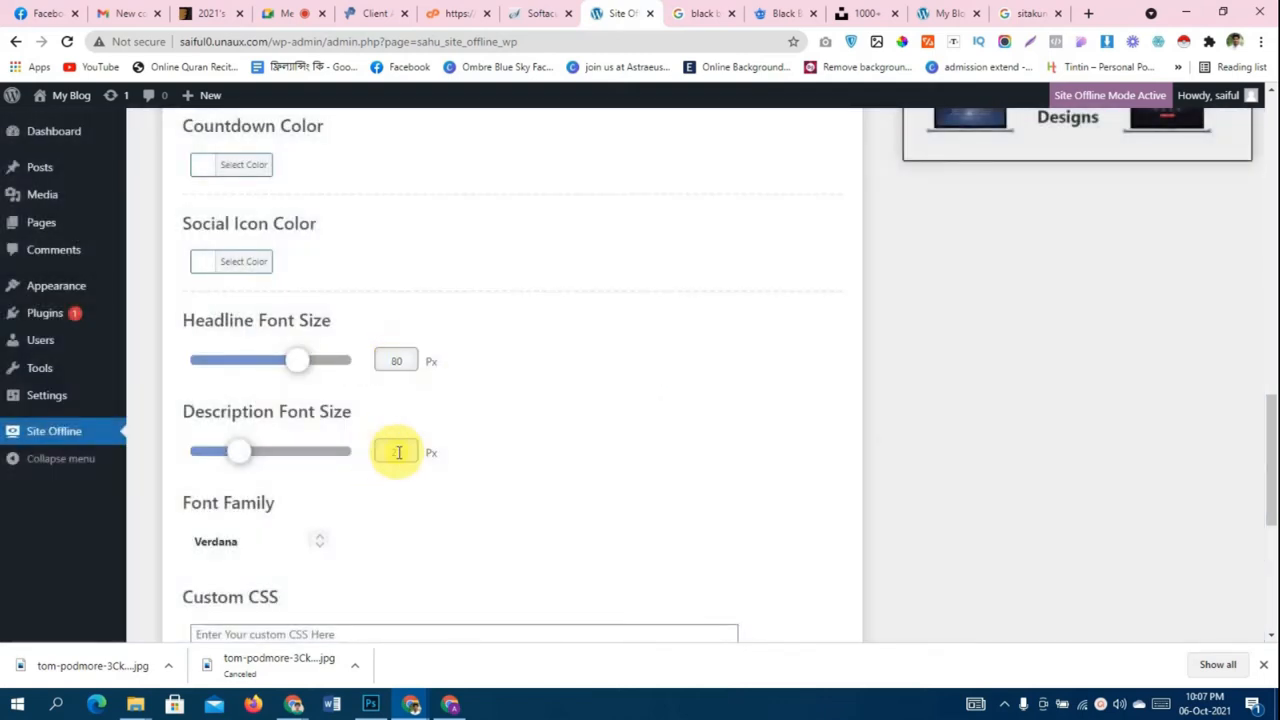
# - Switch to the incognito window and examine the coming-soon page with its new background from top to bottom
pyautogui.scroll(-2, 398, 452)
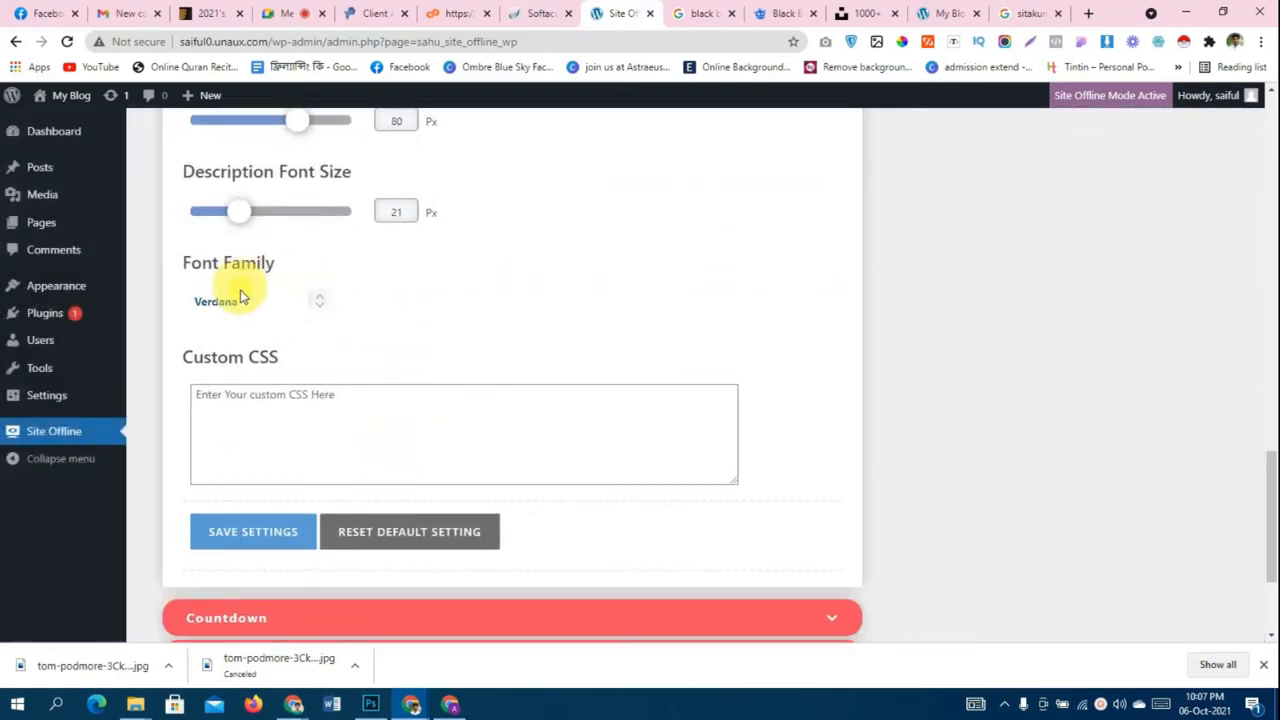
pyautogui.scroll(-2, 371, 457)
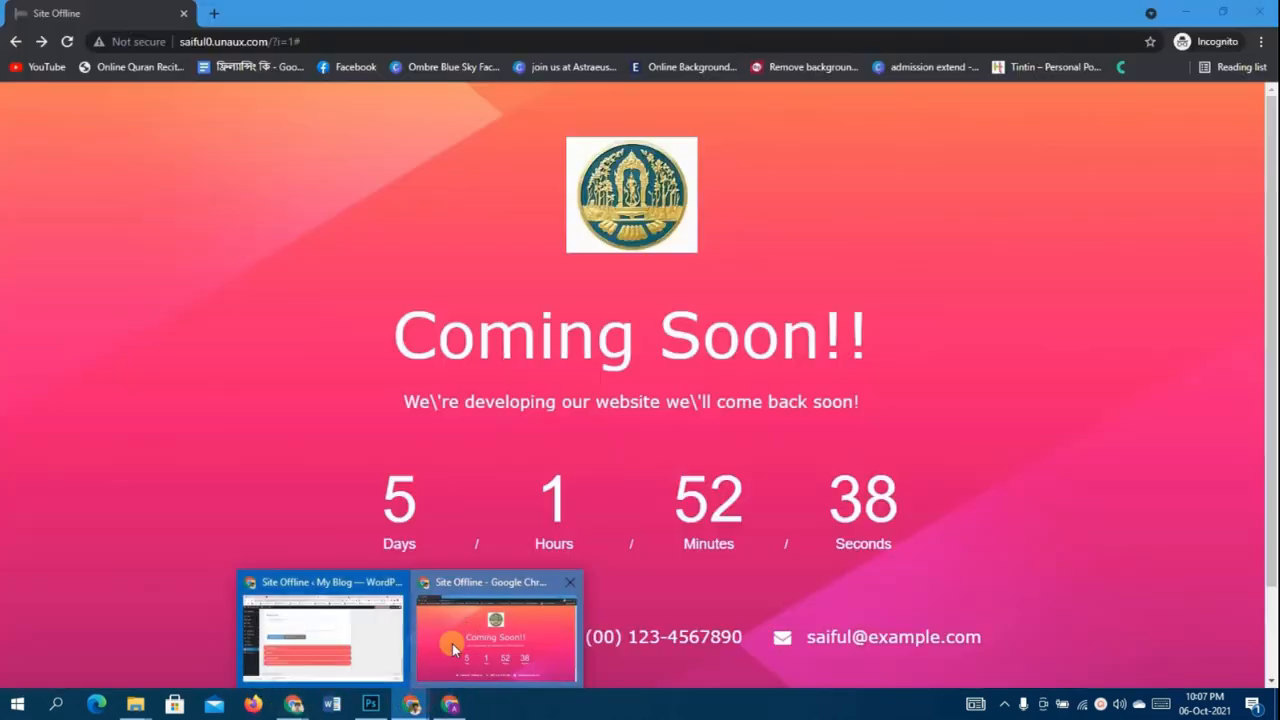
pyautogui.click(480, 630)
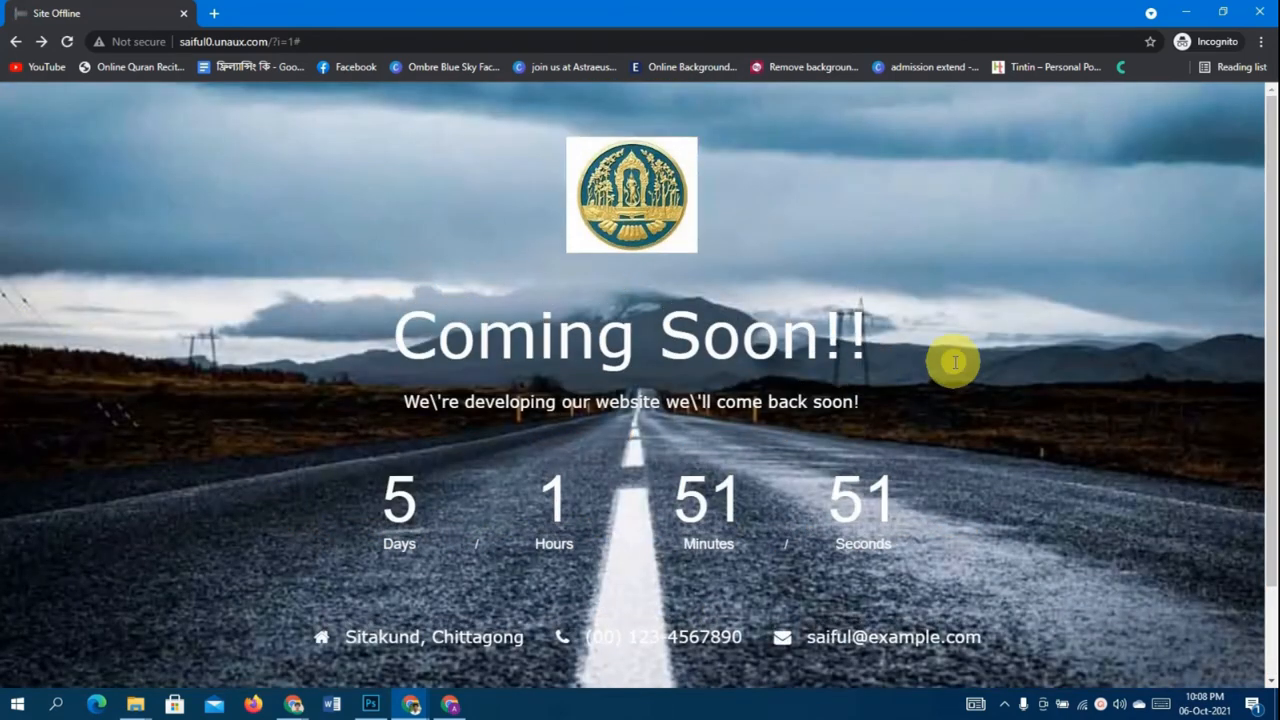
pyautogui.scroll(-1, 950, 360)
pyautogui.scroll(1, 980, 368)
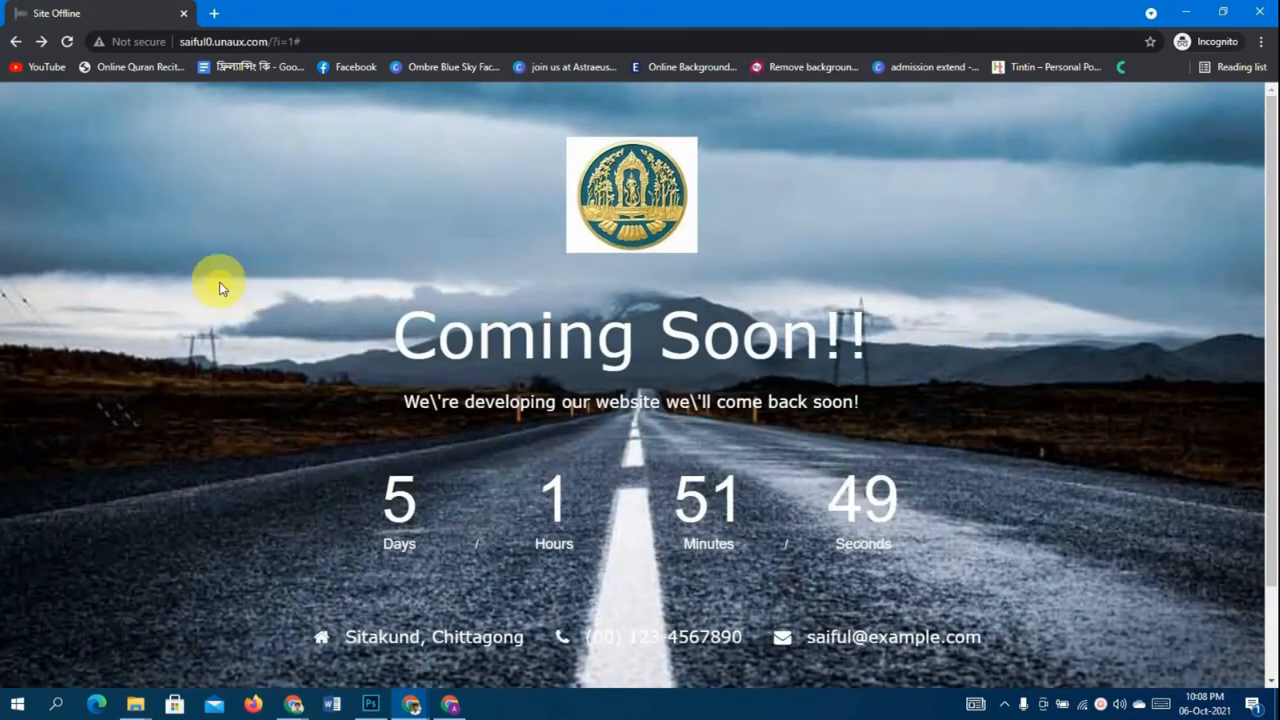
pyautogui.scroll(-1, 190, 292)
pyautogui.scroll(1, 491, 334)
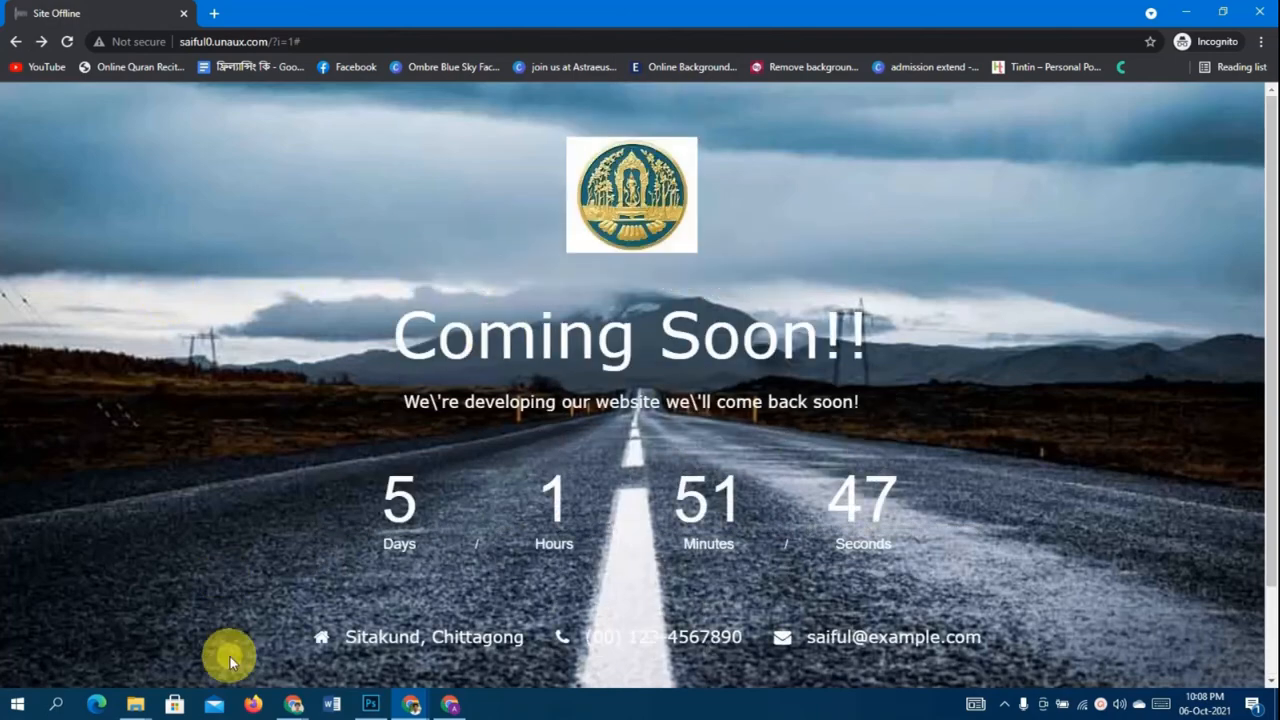
# - Switch to the Site Offline settings window, choose Color Background, and set the Background Color to a very dark reddish brown
pyautogui.moveTo(413, 692)
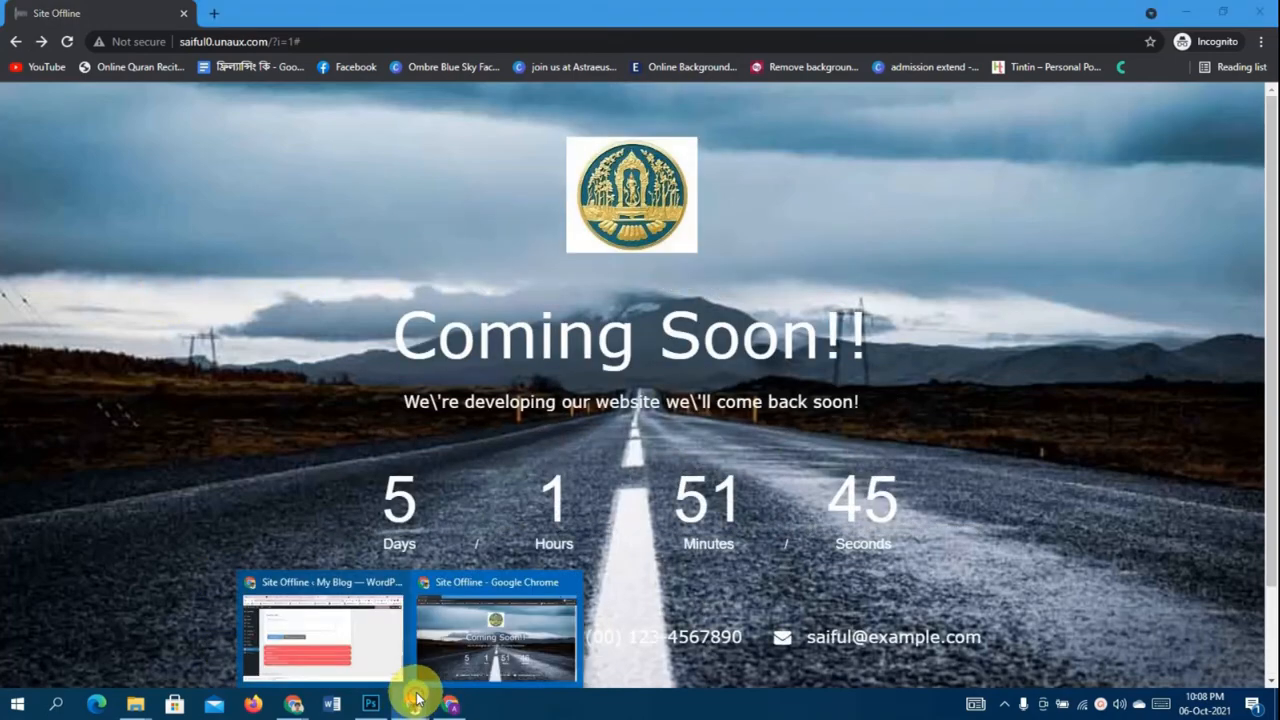
pyautogui.click(340, 639)
pyautogui.scroll(6, 600, 480)
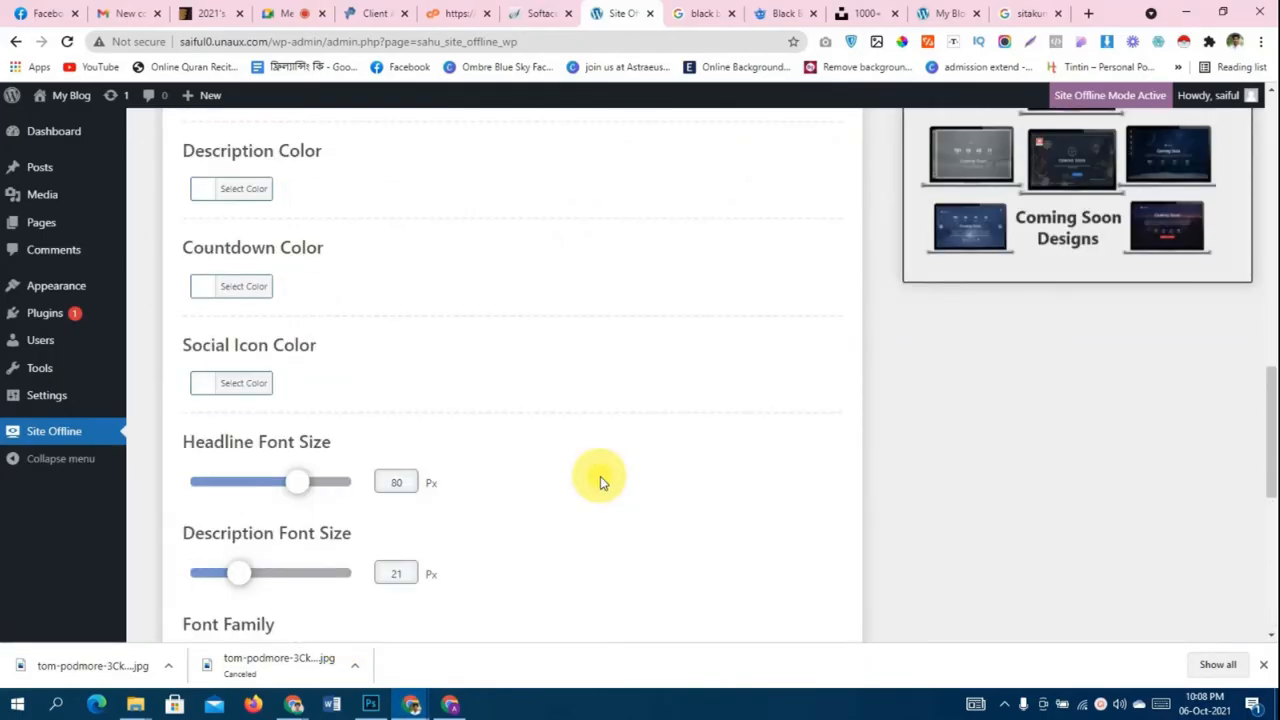
pyautogui.scroll(4, 600, 480)
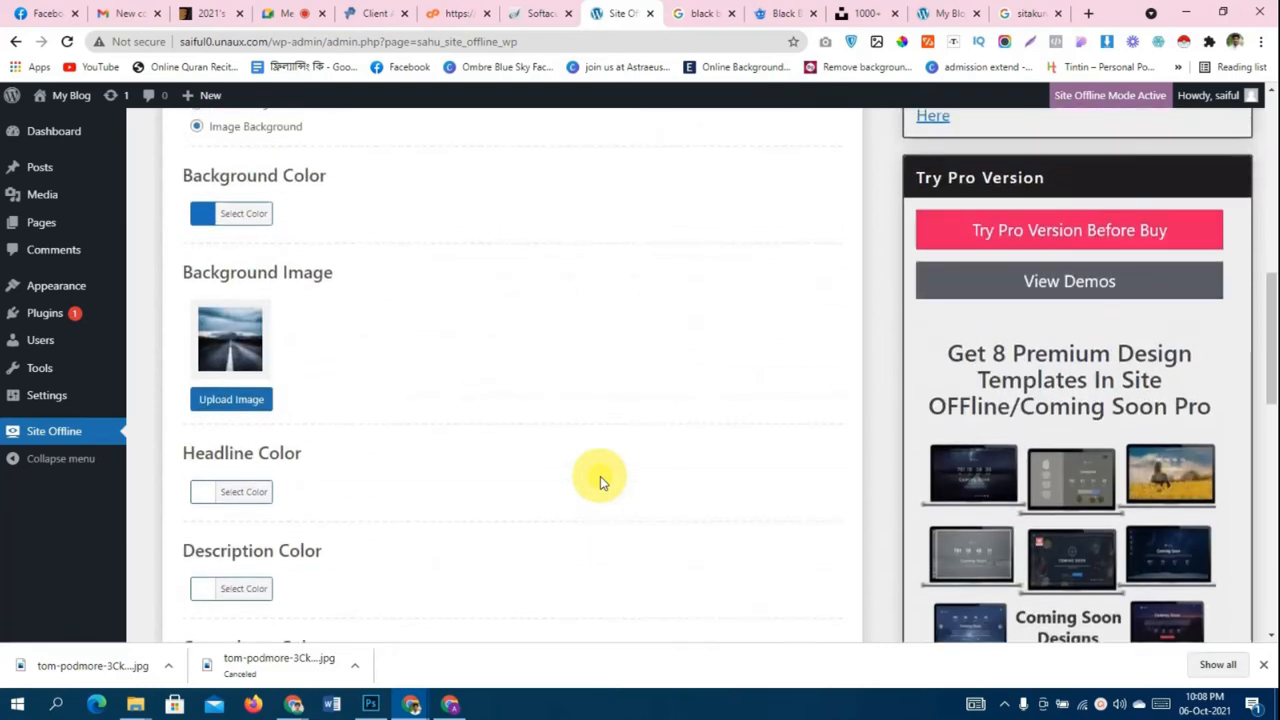
pyautogui.scroll(3, 600, 481)
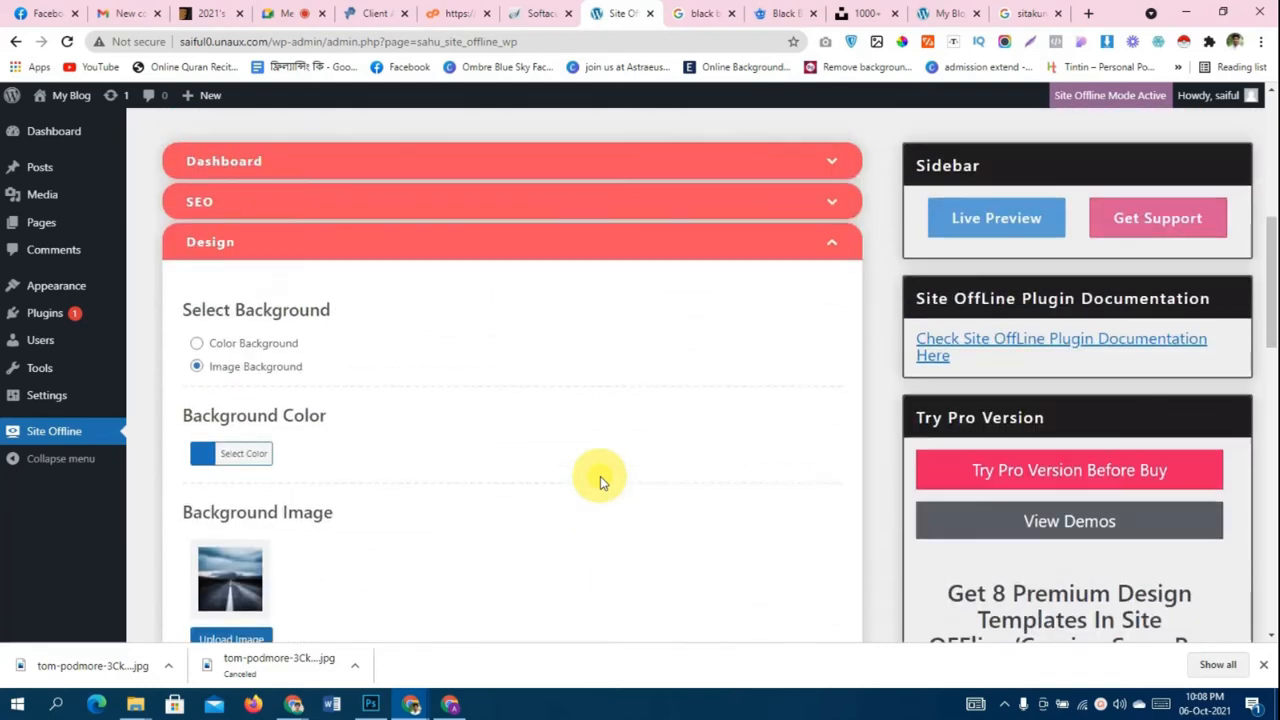
pyautogui.click(202, 453)
pyautogui.moveTo(281, 512); pyautogui.dragTo(203, 600)
pyautogui.click(497, 433)
# - Check the Design options, save the settings with the color background, and dismiss the confirmation message
pyautogui.scroll(-8, 495, 430)
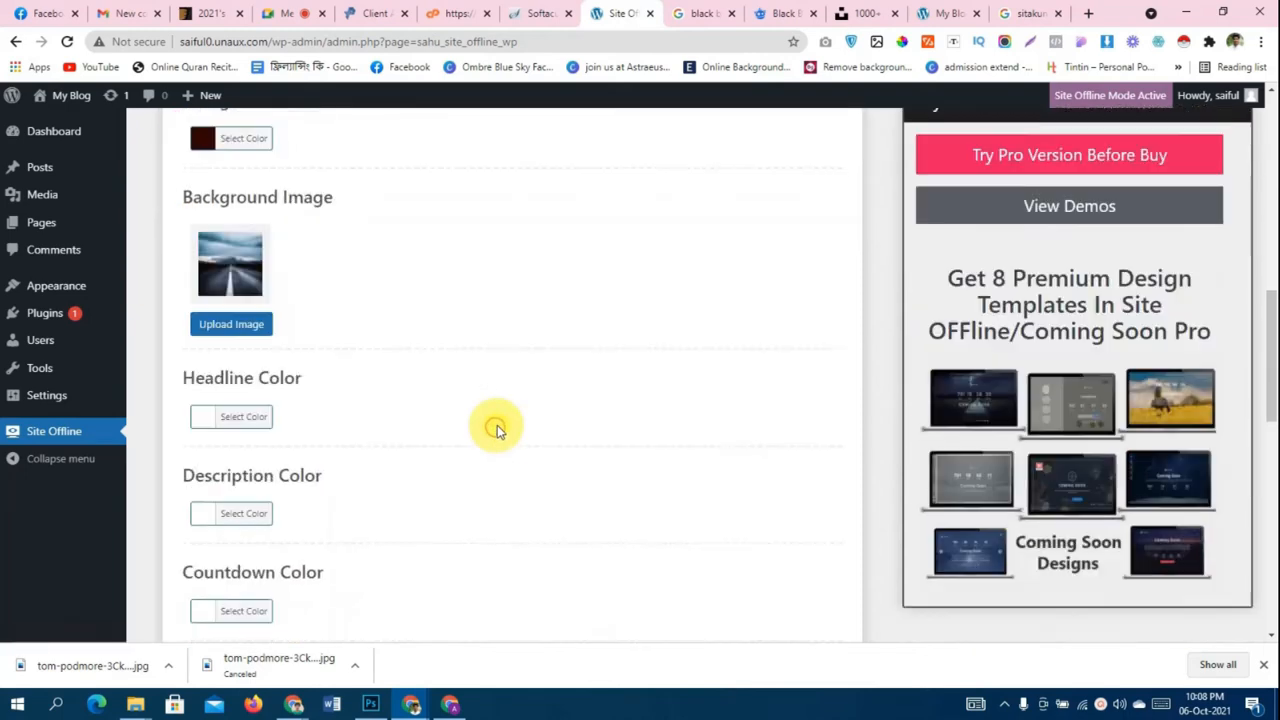
pyautogui.scroll(5, 240, 500)
pyautogui.scroll(1, 294, 346)
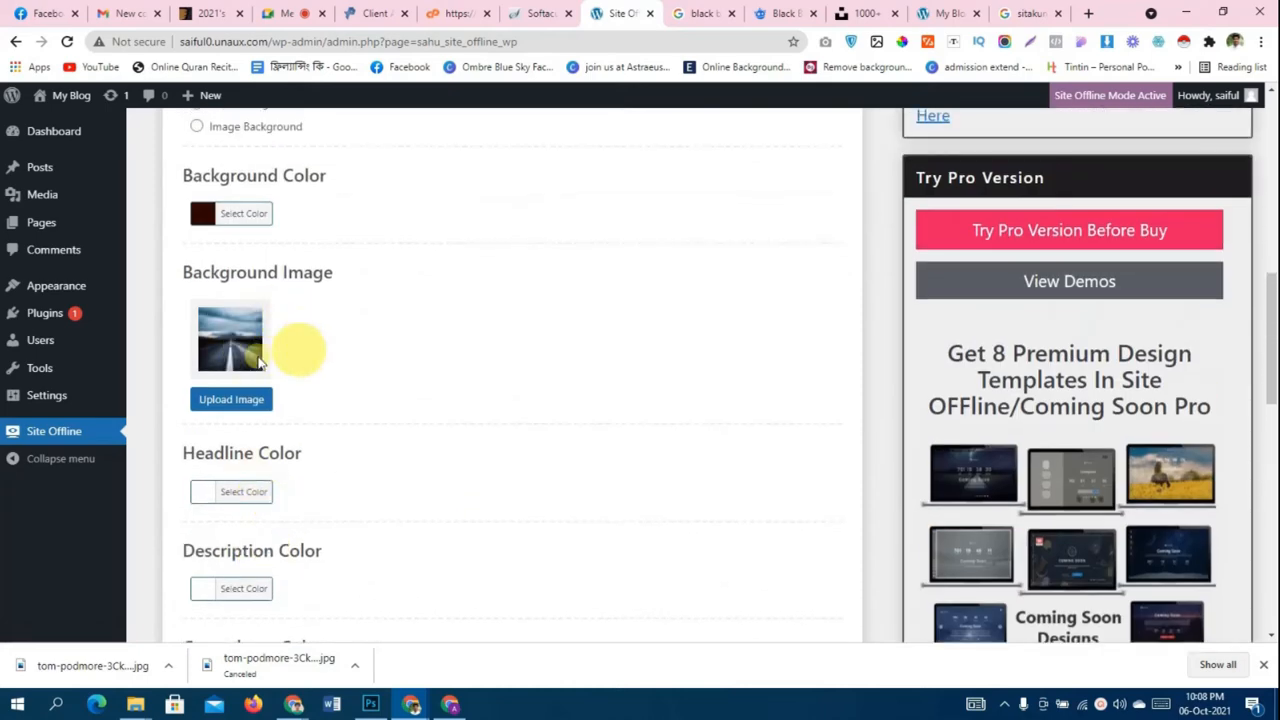
pyautogui.scroll(2, 294, 306)
pyautogui.scroll(-15, 255, 277)
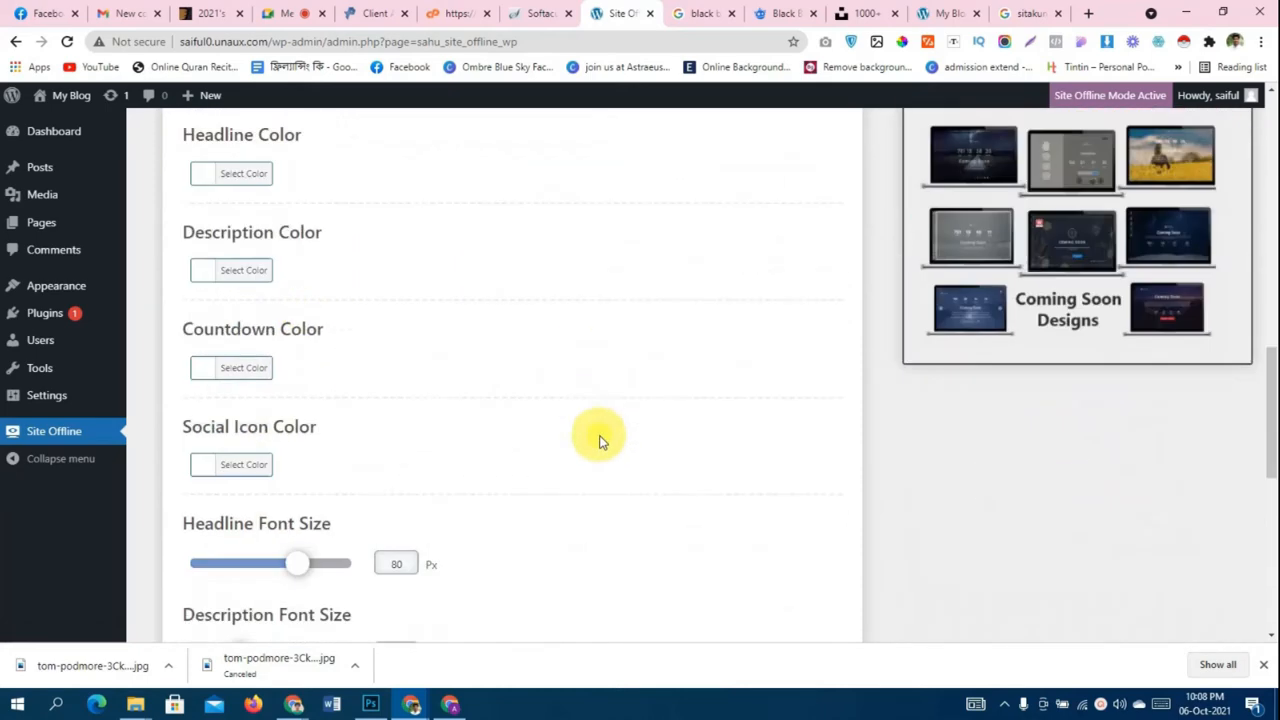
pyautogui.click(240, 419)
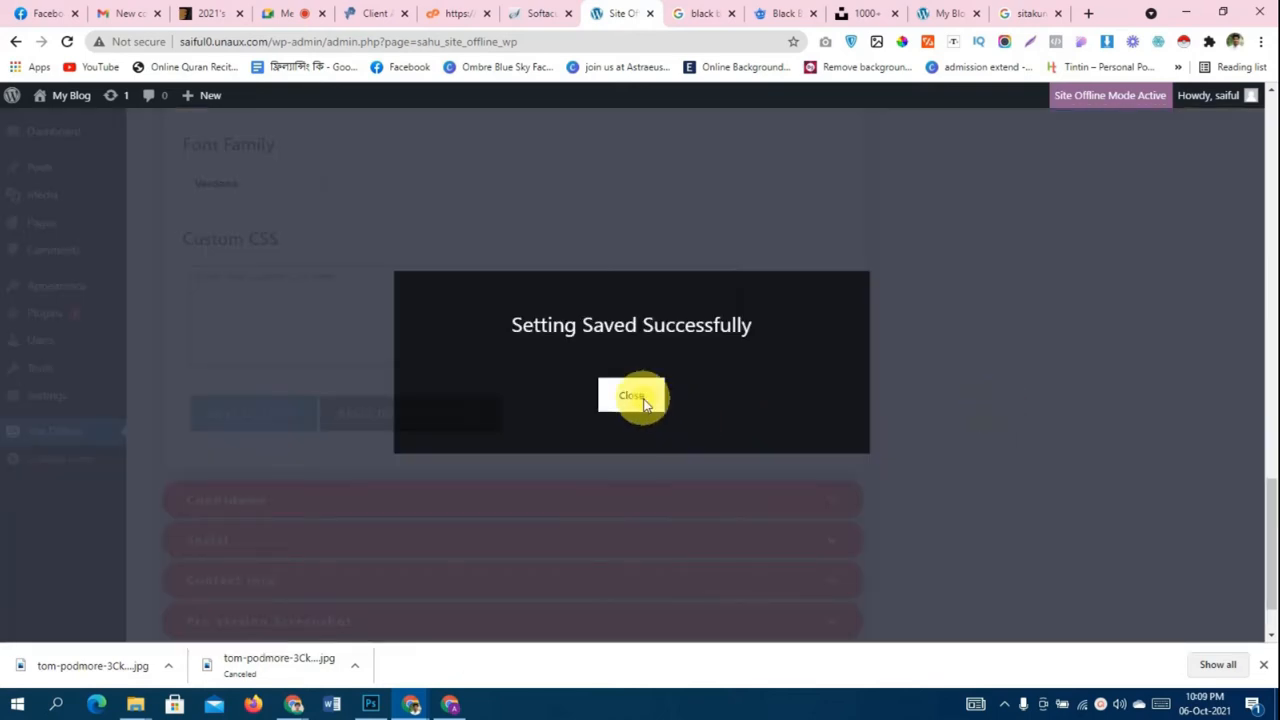
pyautogui.click(643, 399)
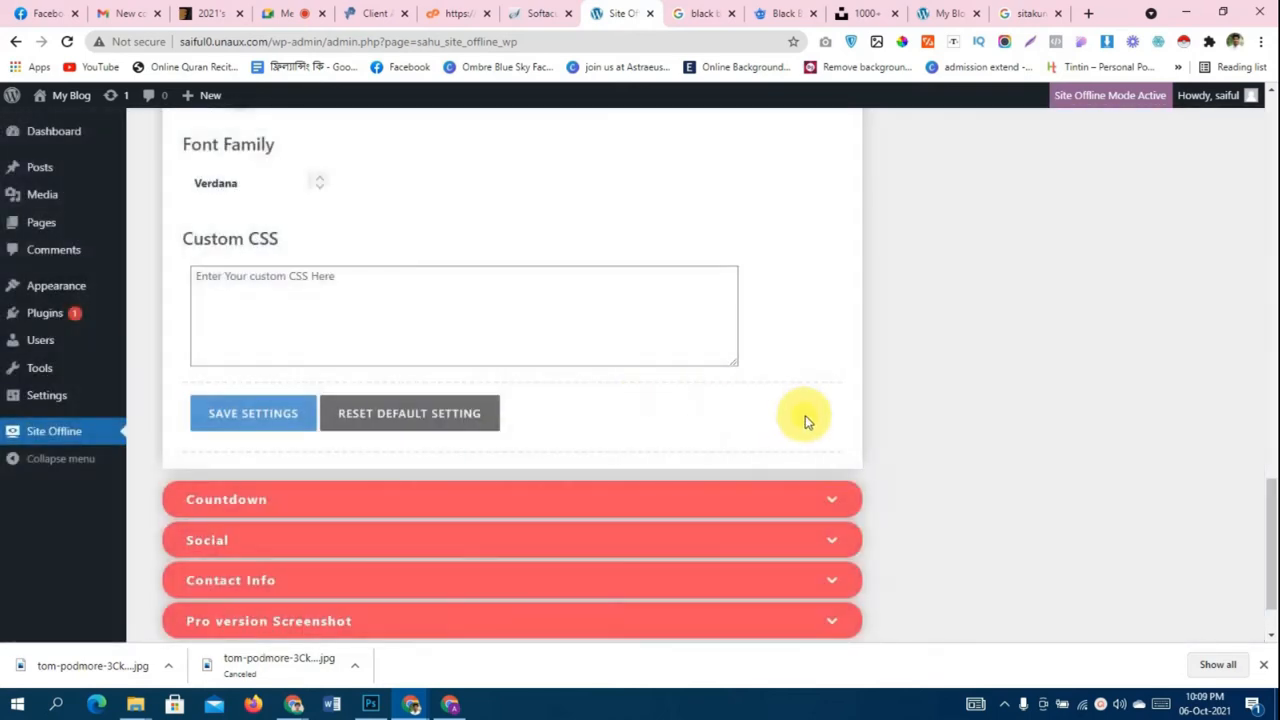
# - Switch to the incognito window and reload the coming-soon page to check its solid color background
pyautogui.scroll(4, 808, 417)
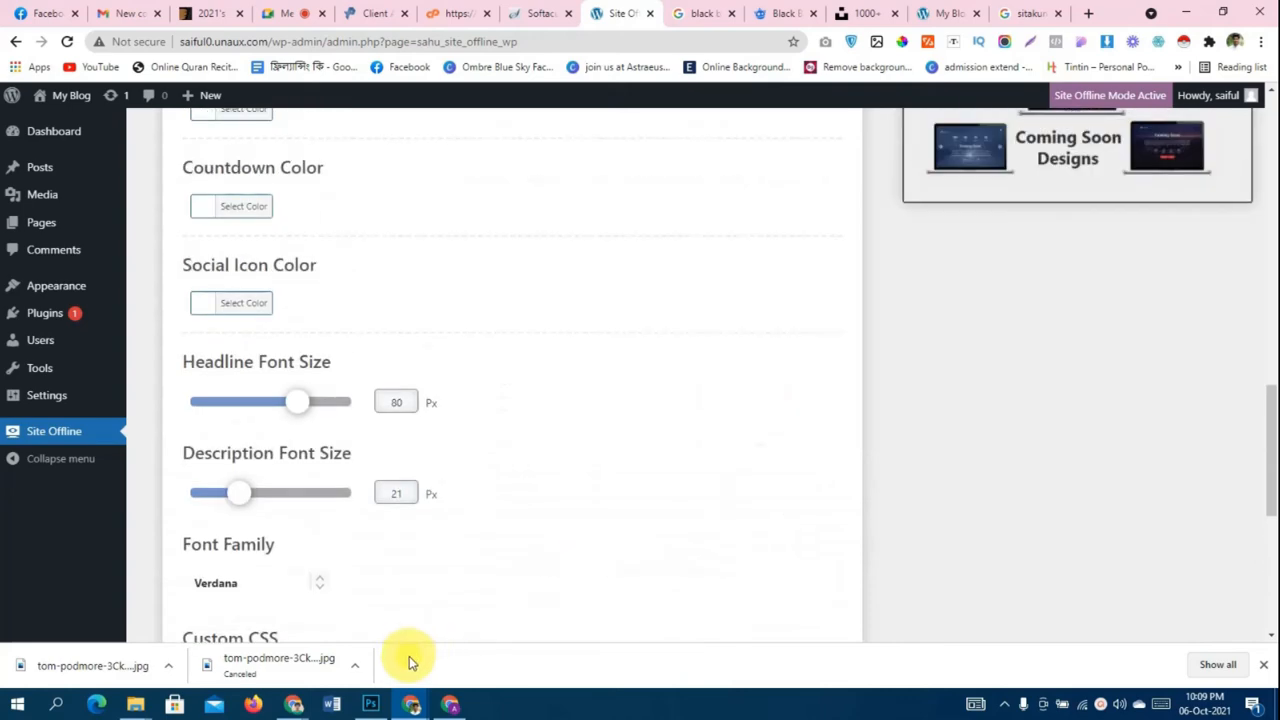
pyautogui.moveTo(411, 704)
pyautogui.click(475, 660)
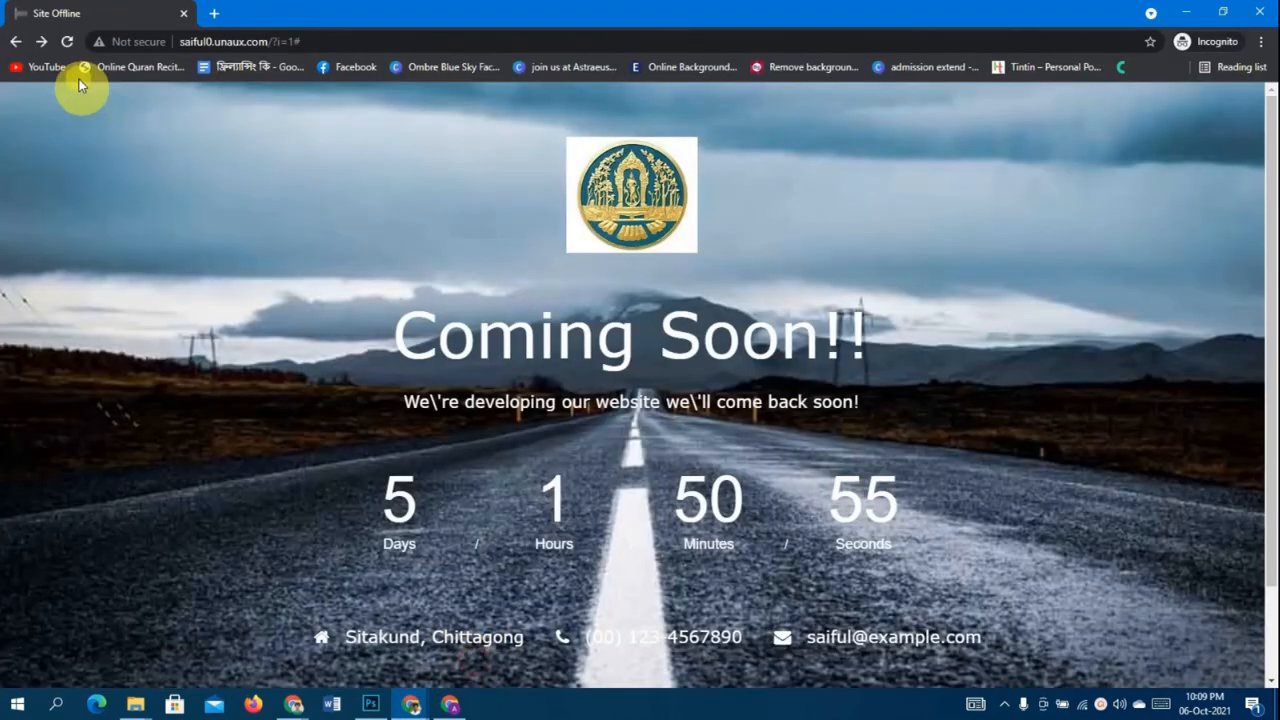
pyautogui.click(67, 41)
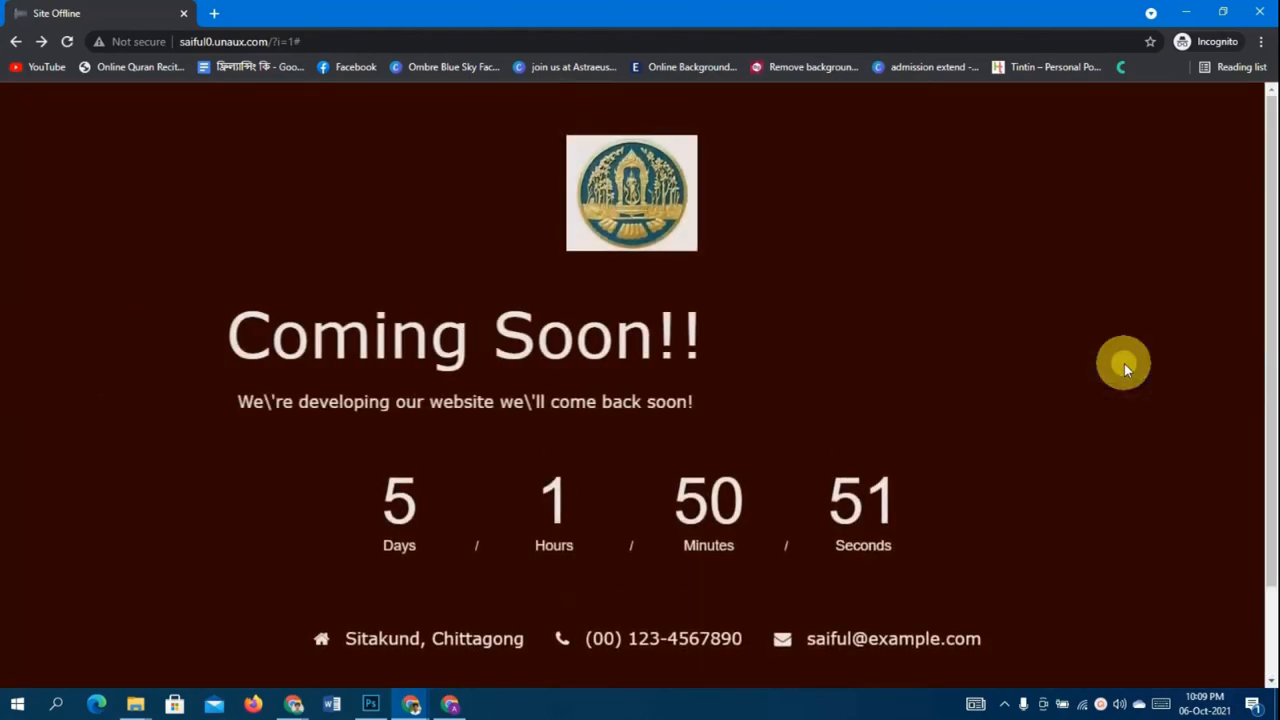
pyautogui.scroll(-1, 1087, 265)
pyautogui.scroll(1, 1087, 265)
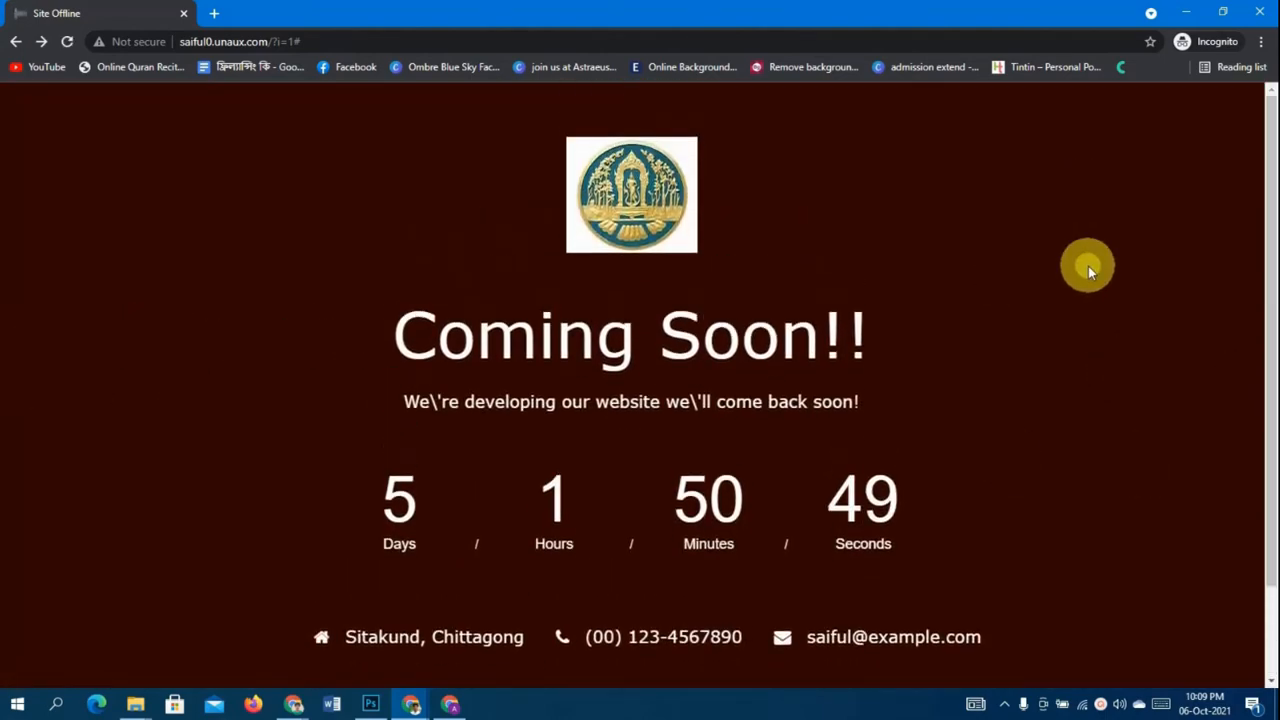
# - Return to the Site Offline settings window and set the Description Font Size to 18 px
pyautogui.moveTo(409, 700)
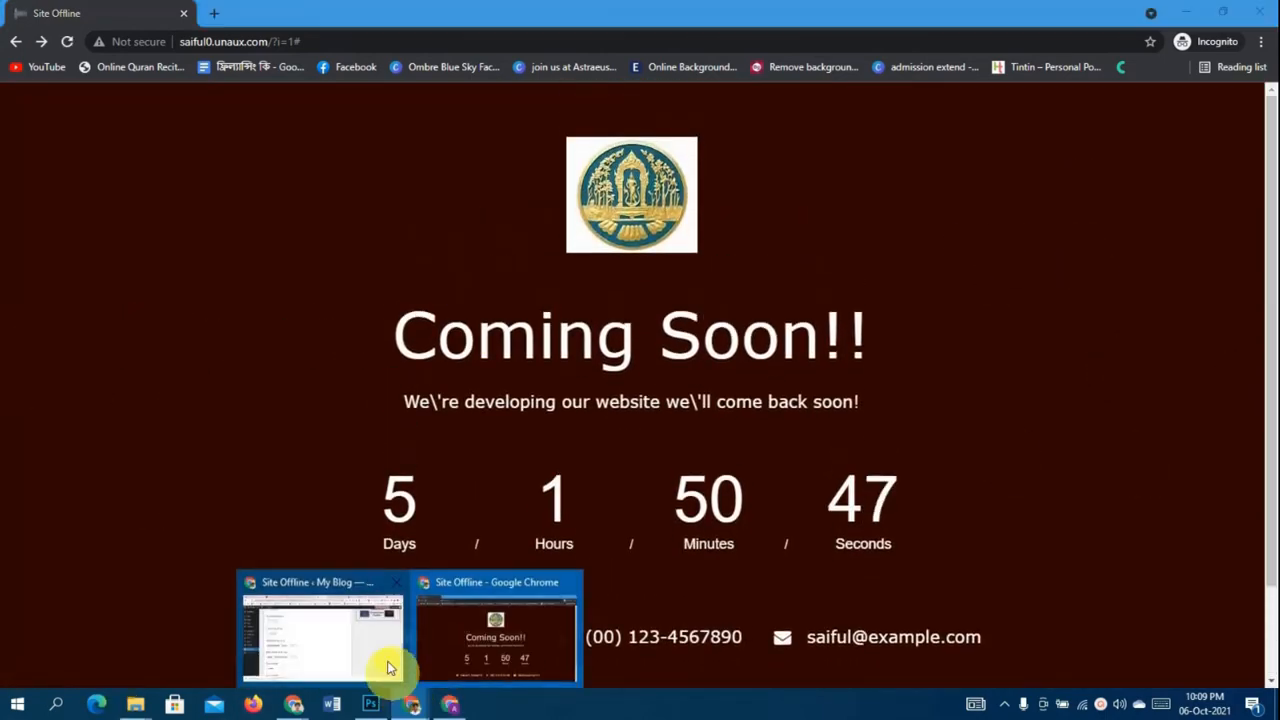
pyautogui.click(318, 641)
pyautogui.scroll(2, 491, 517)
pyautogui.scroll(-3, 491, 520)
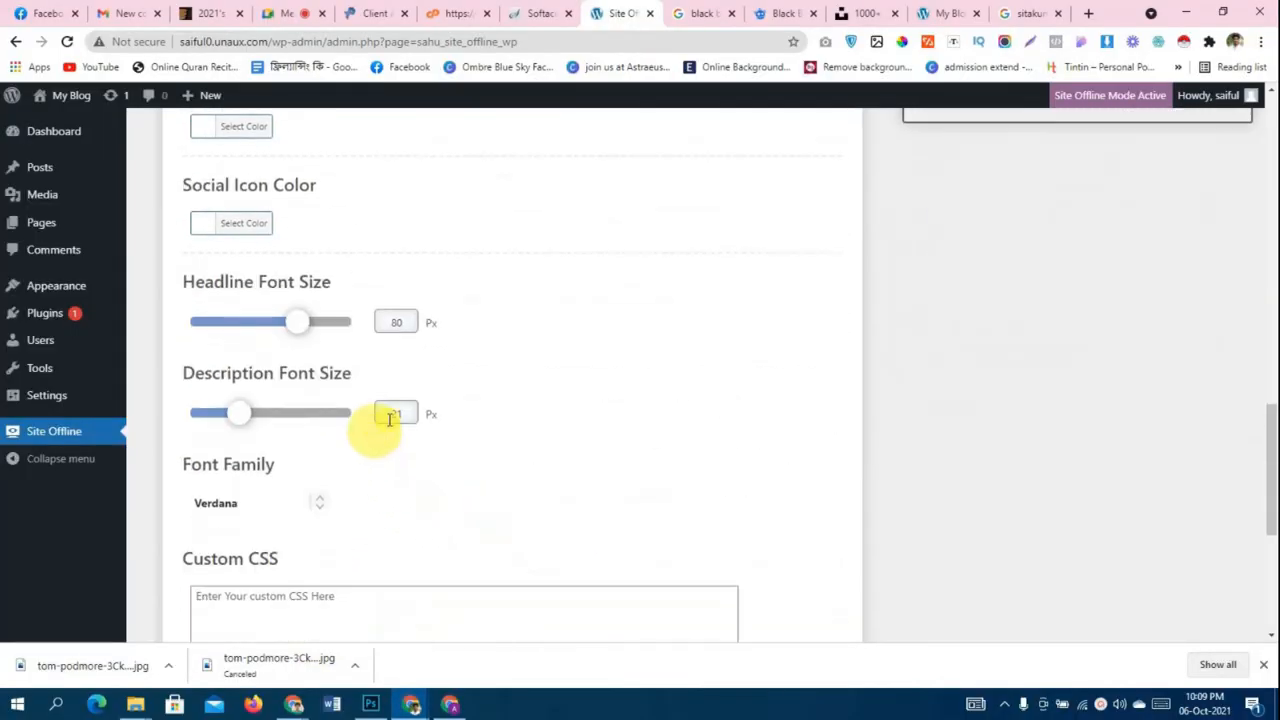
pyautogui.click(396, 413)
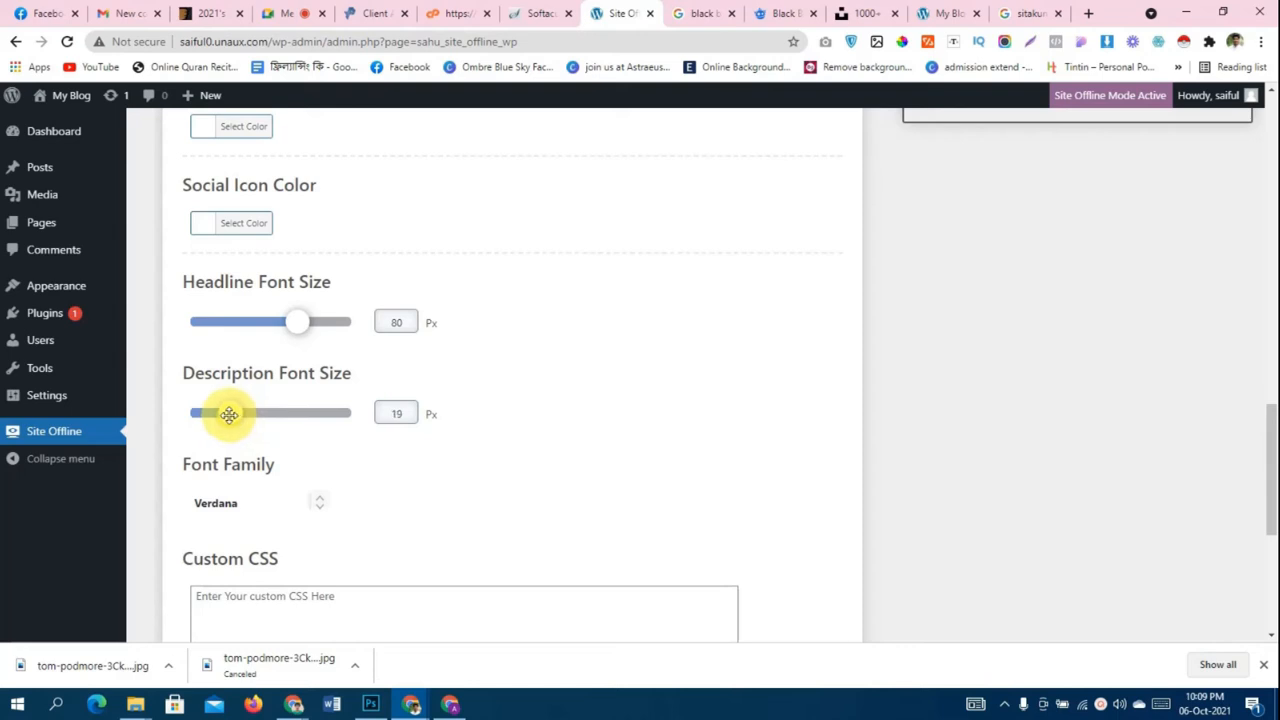
# - Change the Font Family to Helvetica Neue and save the Design settings
pyautogui.click(258, 499)
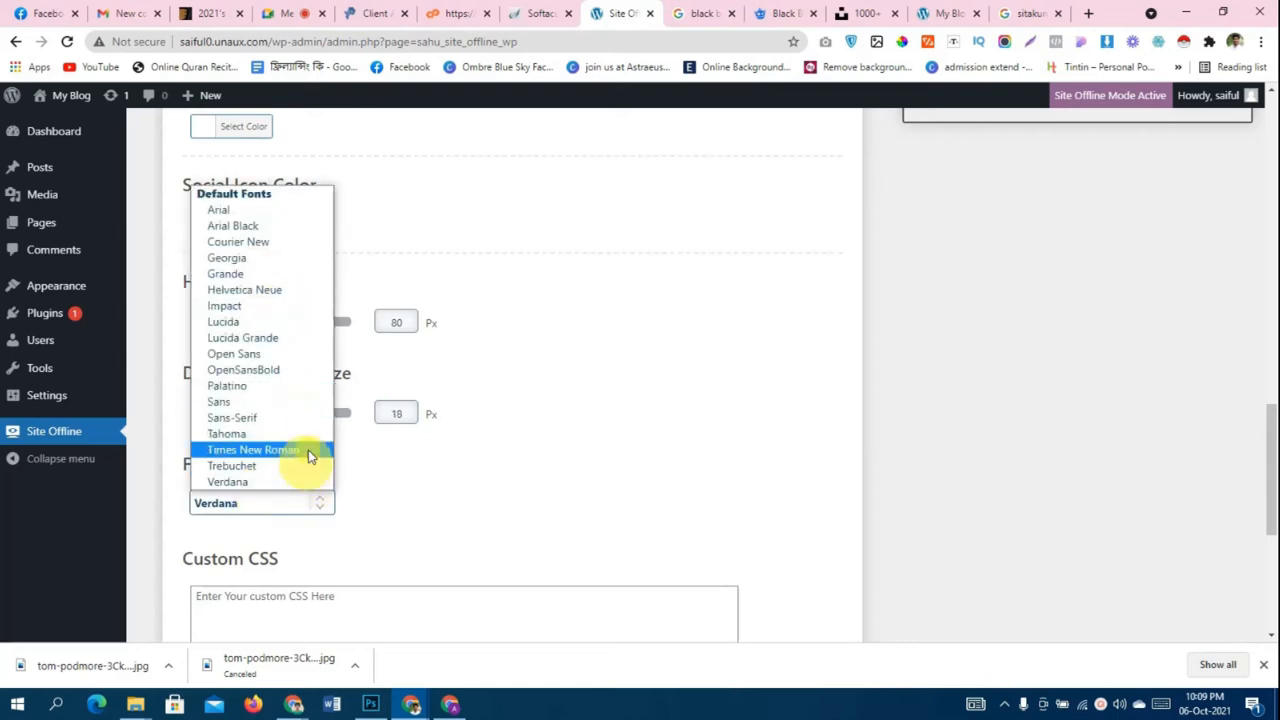
pyautogui.click(302, 289)
pyautogui.scroll(-5, 589, 488)
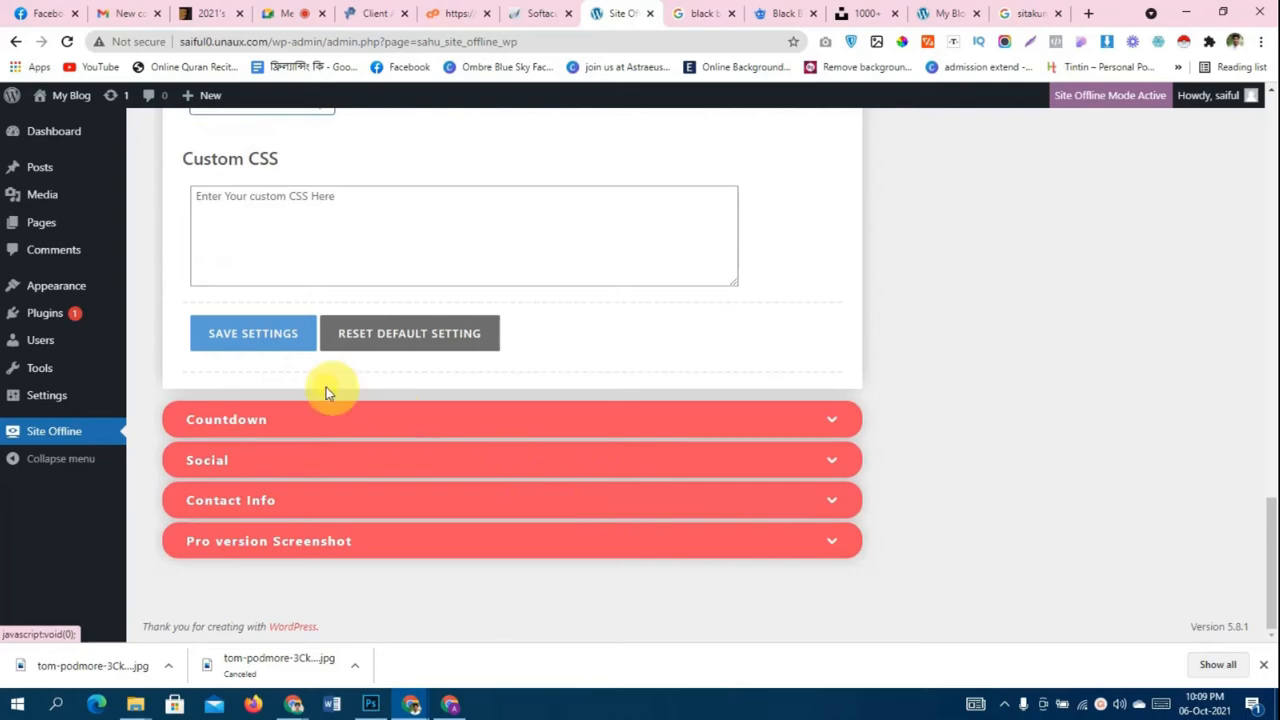
pyautogui.click(250, 341)
# - Reload the coming-soon page in the incognito window and check the new font and description size
pyautogui.click(411, 703)
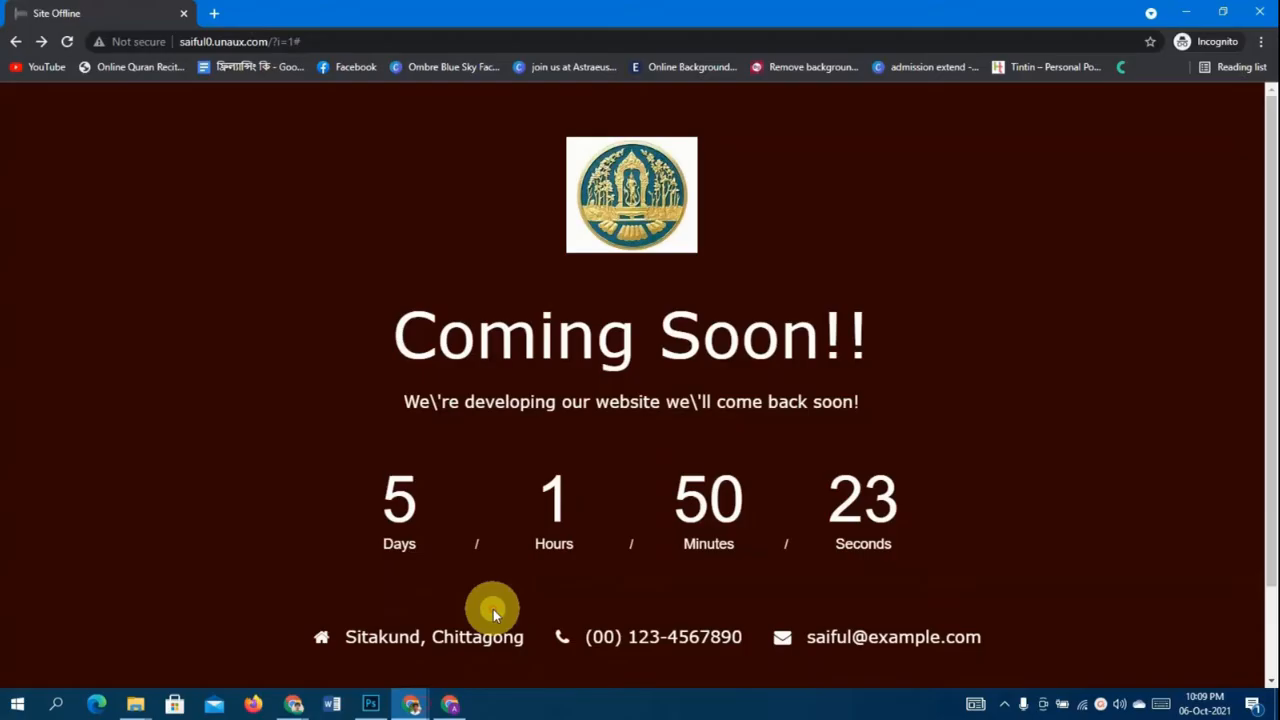
pyautogui.click(68, 43)
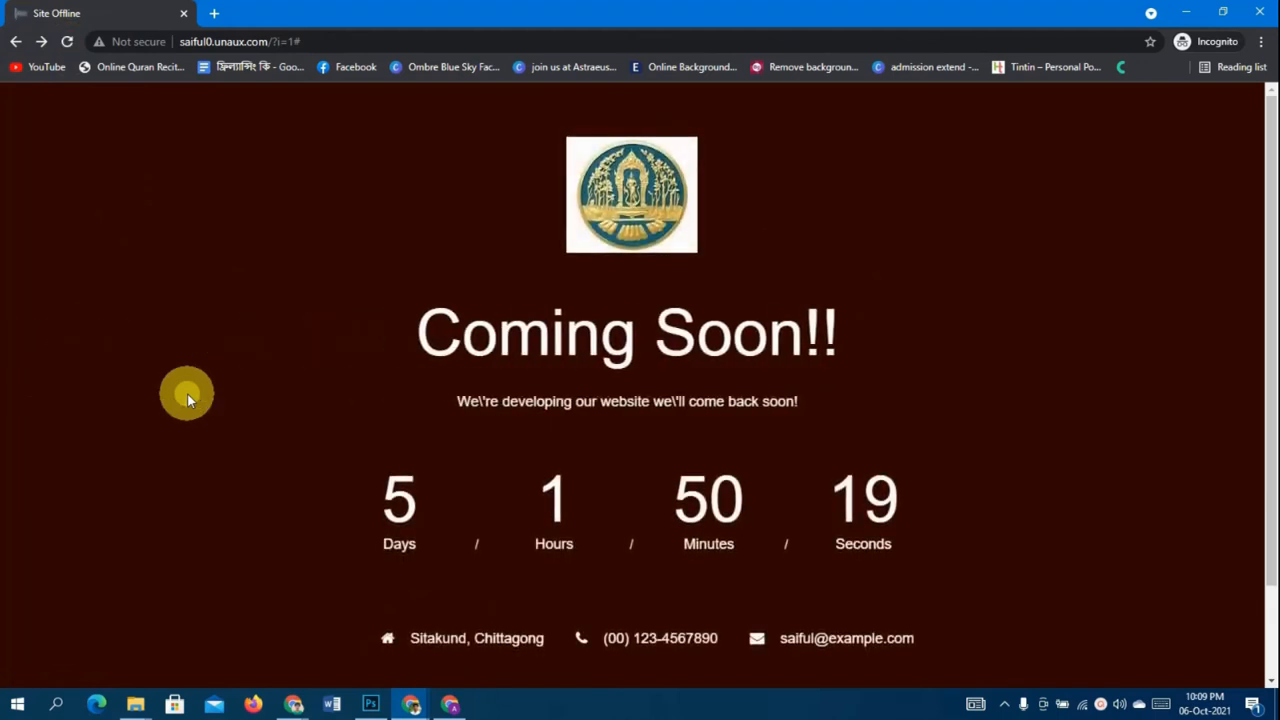
pyautogui.scroll(-1, 607, 300)
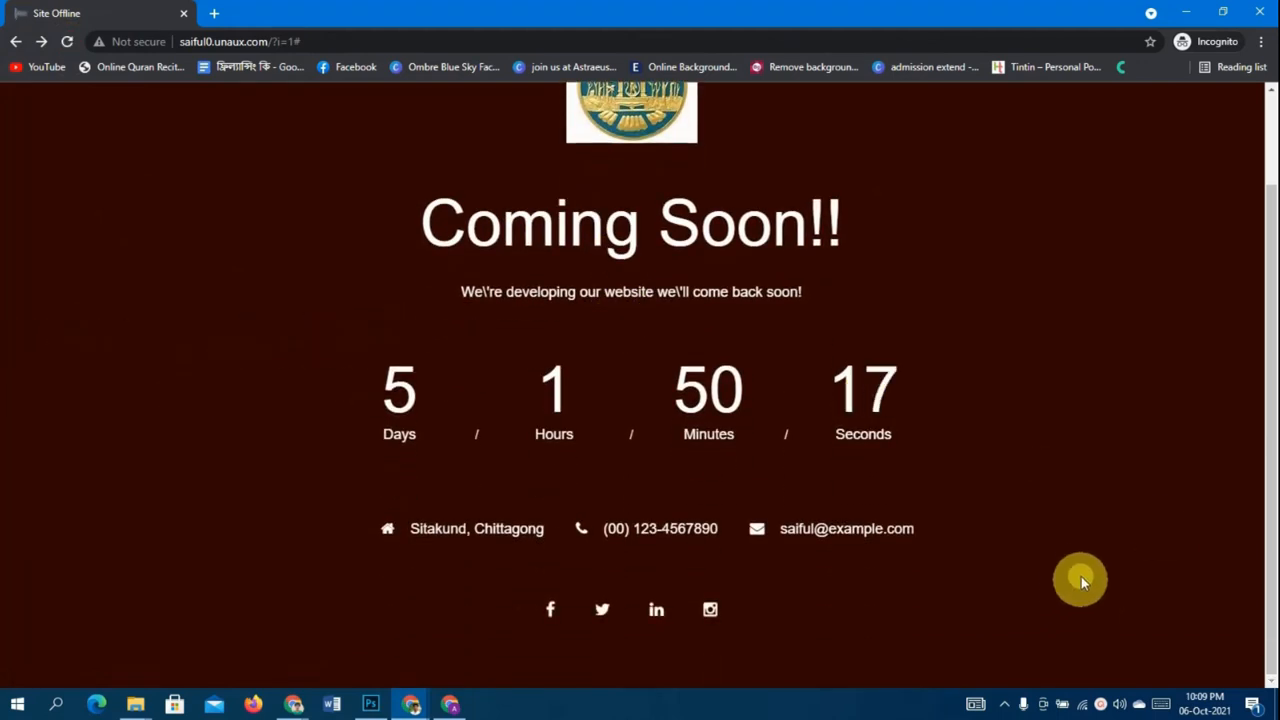
pyautogui.scroll(1, 1081, 578)
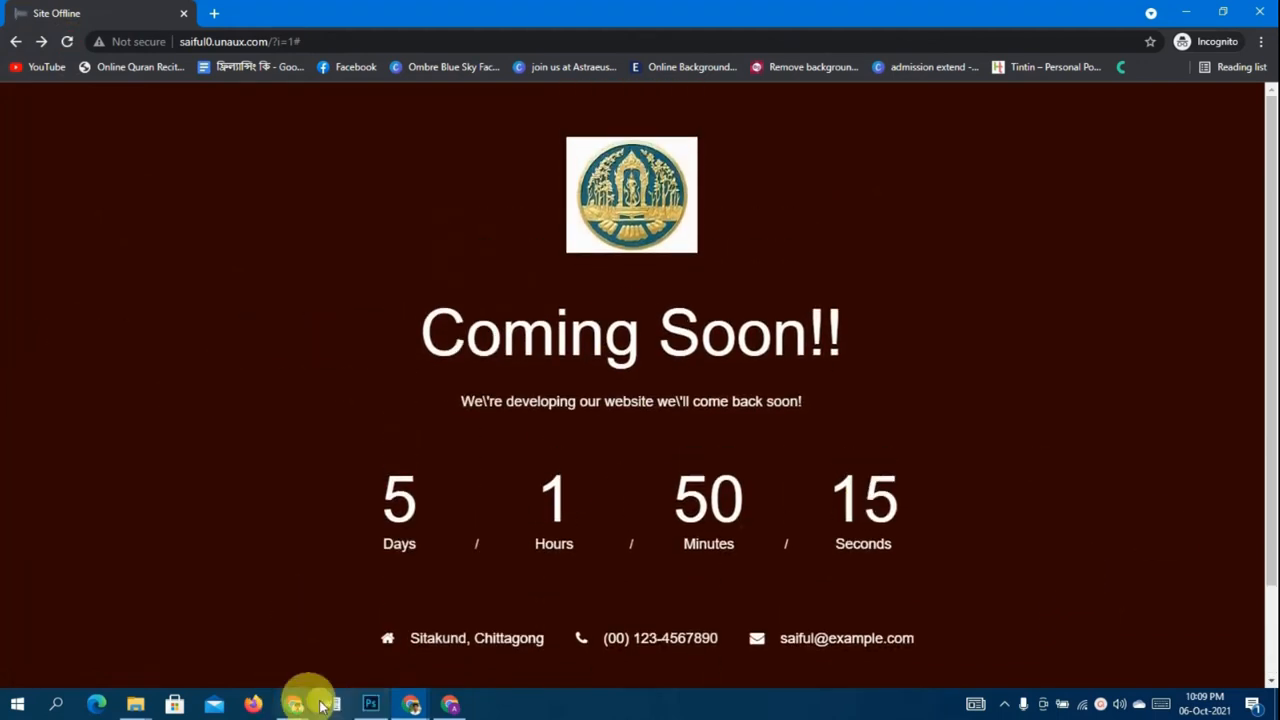
# - Return to the Site Offline settings window, dismiss the confirmation message, and look over the Pro version features
pyautogui.moveTo(409, 702)
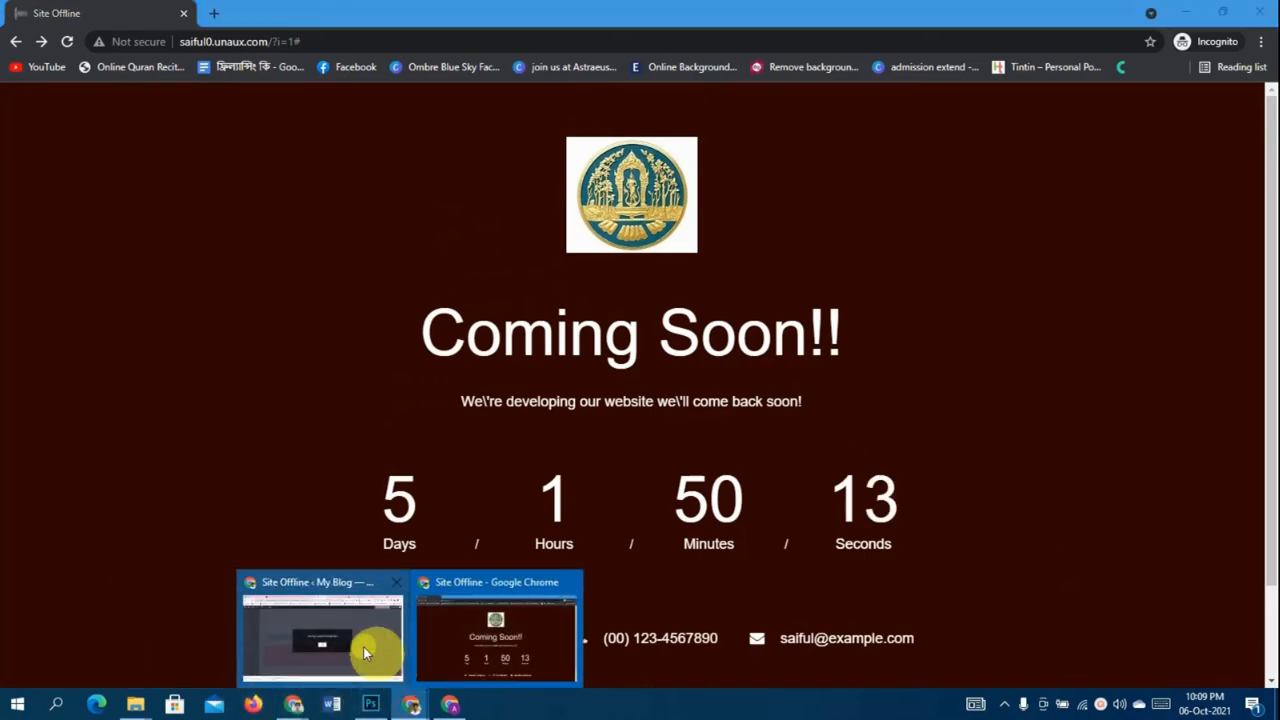
pyautogui.click(363, 646)
pyautogui.click(640, 390)
pyautogui.scroll(5, 585, 503)
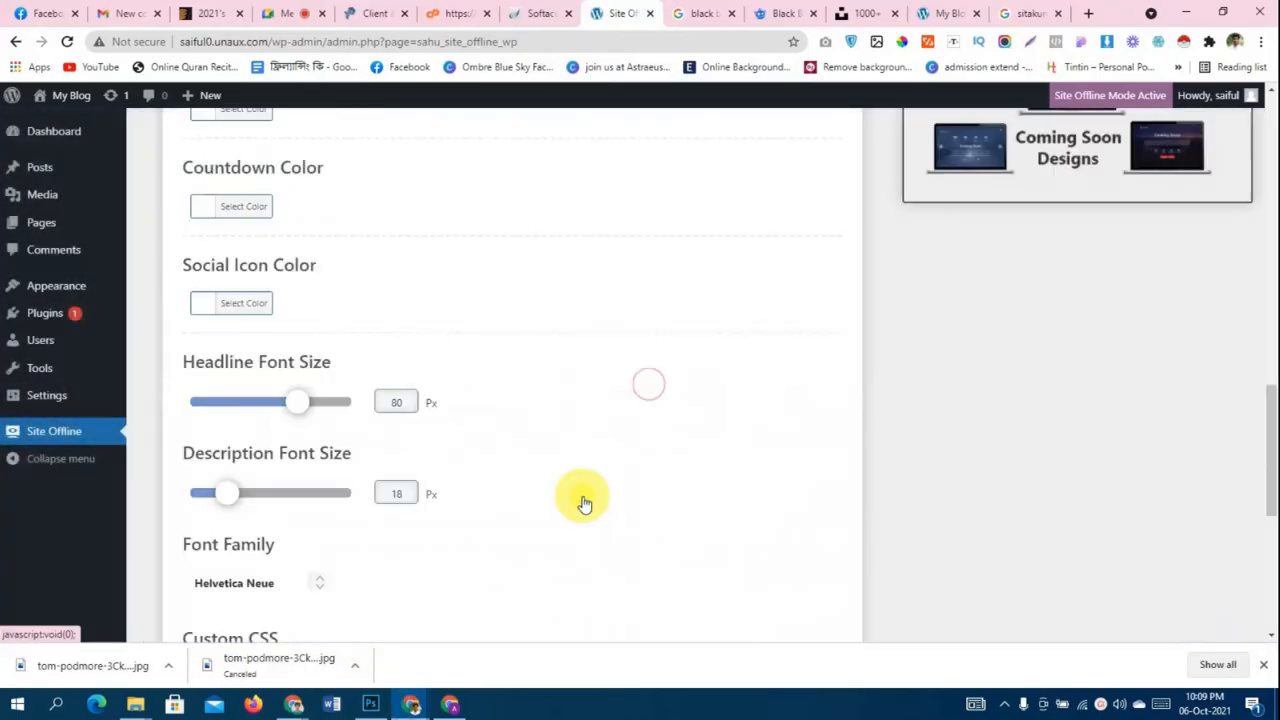
pyautogui.scroll(10, 585, 503)
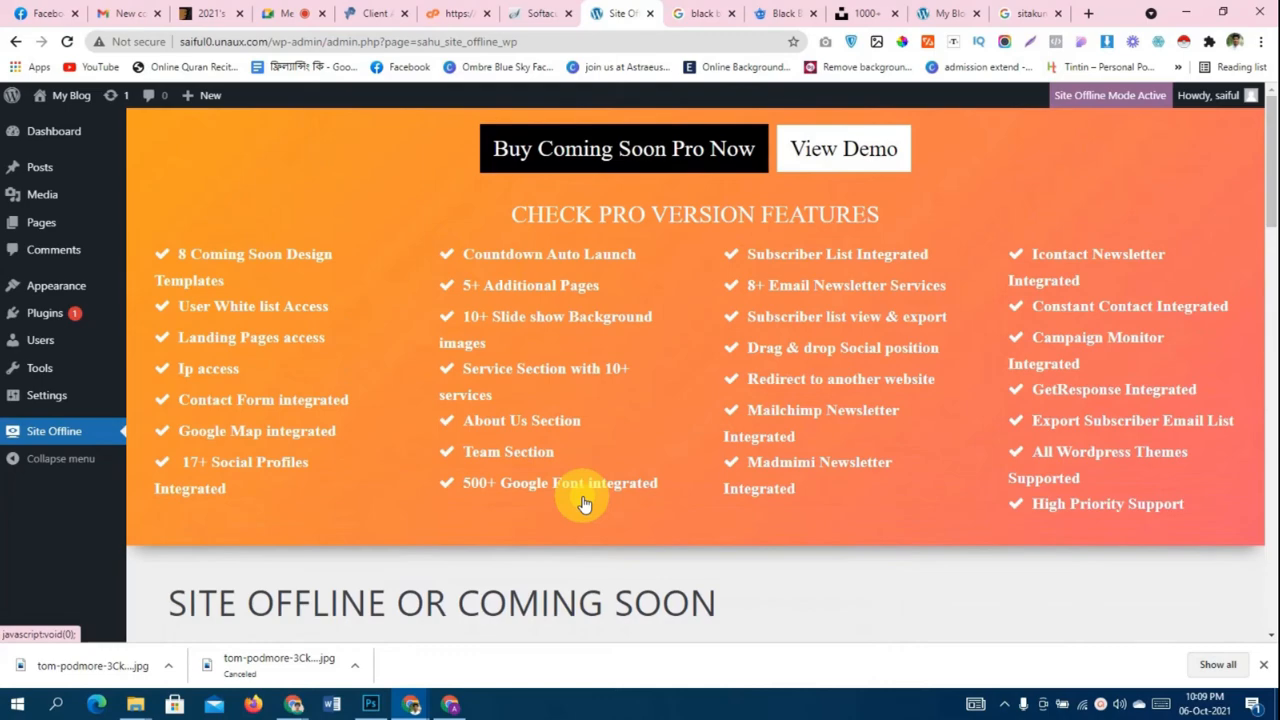
pyautogui.scroll(-1, 585, 503)
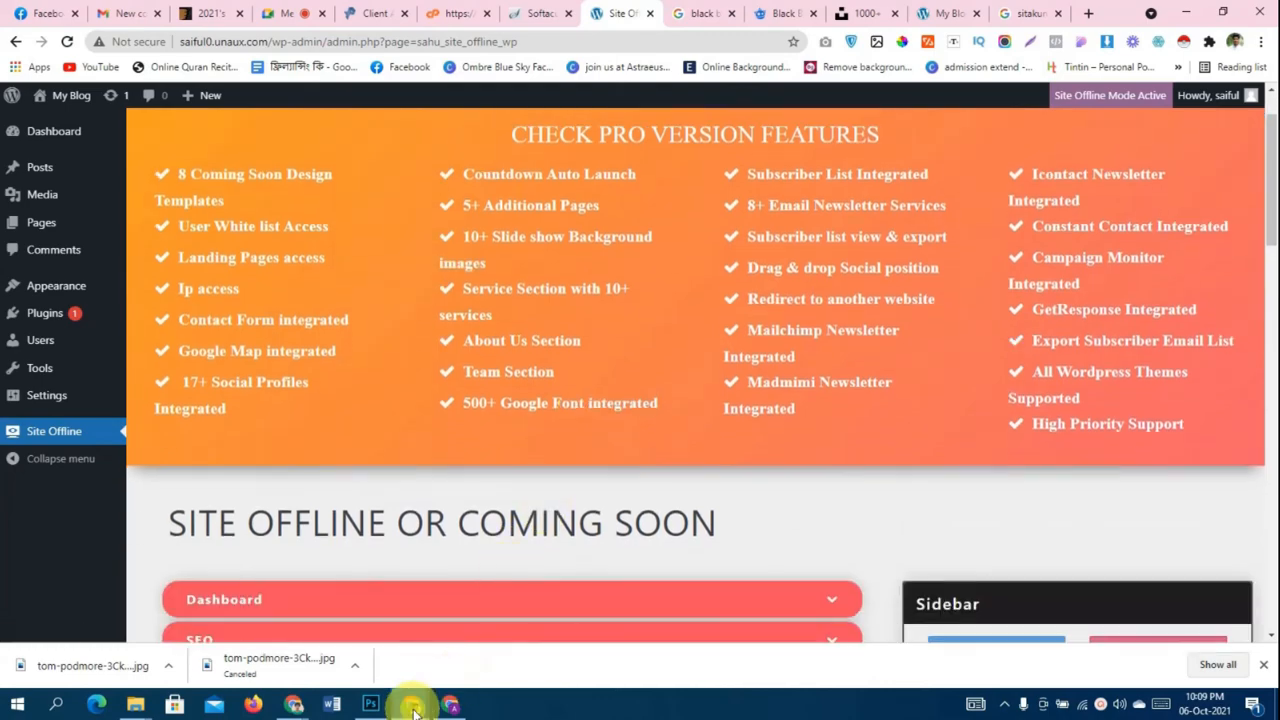
# - Switch to the incognito window and examine the coming-soon page's logo, headline, countdown, contact info and social icons
pyautogui.moveTo(420, 700)
pyautogui.click(490, 653)
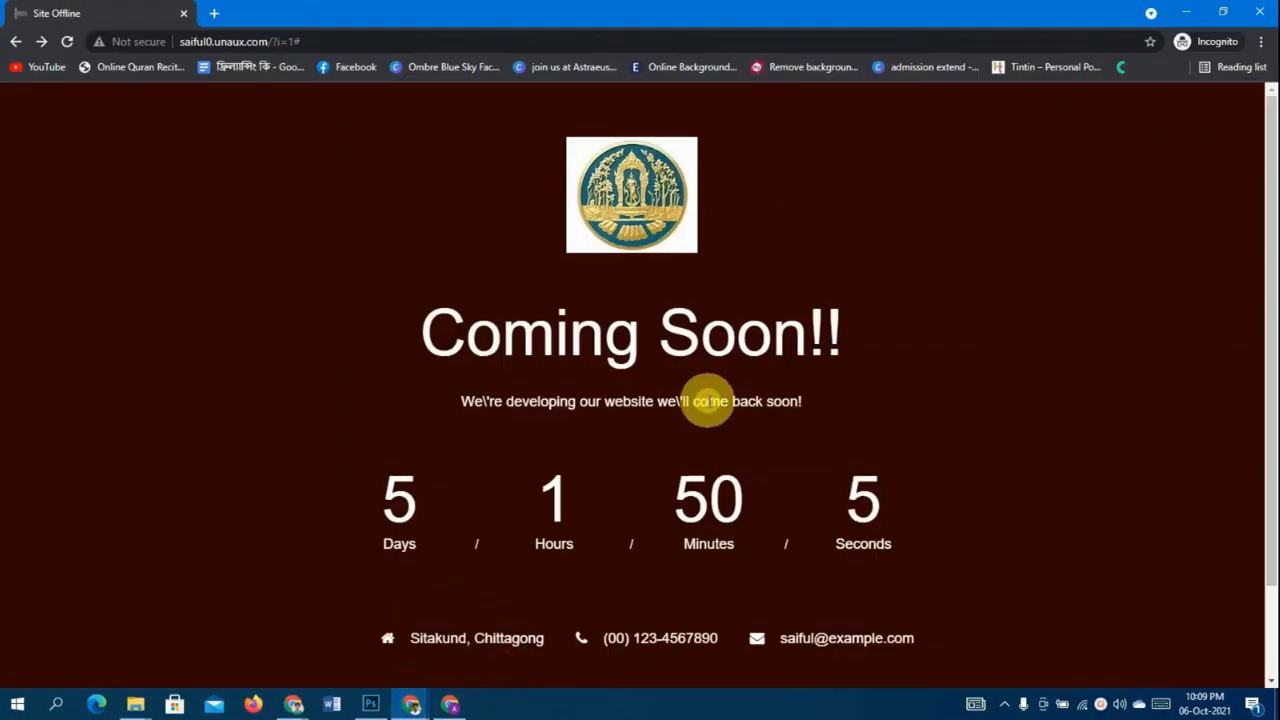
pyautogui.scroll(-1, 709, 390)
pyautogui.scroll(1, 710, 398)
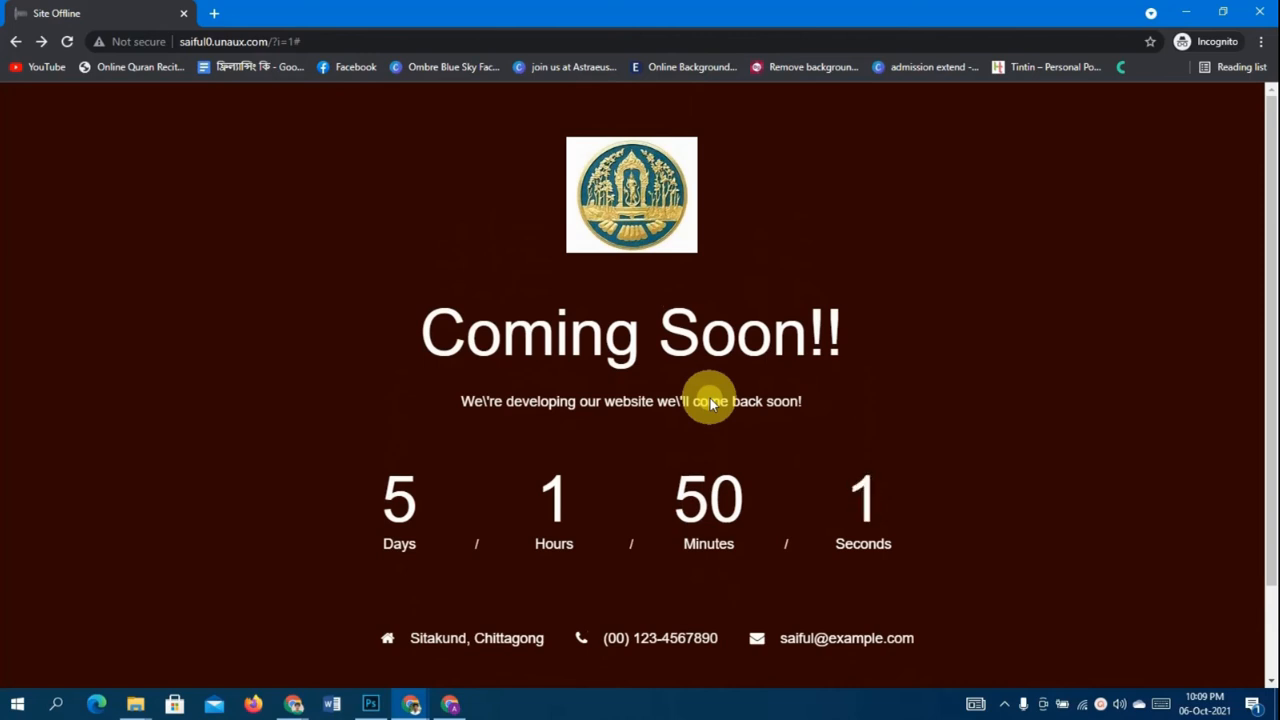
pyautogui.moveTo(394, 312); pyautogui.dragTo(888, 302)
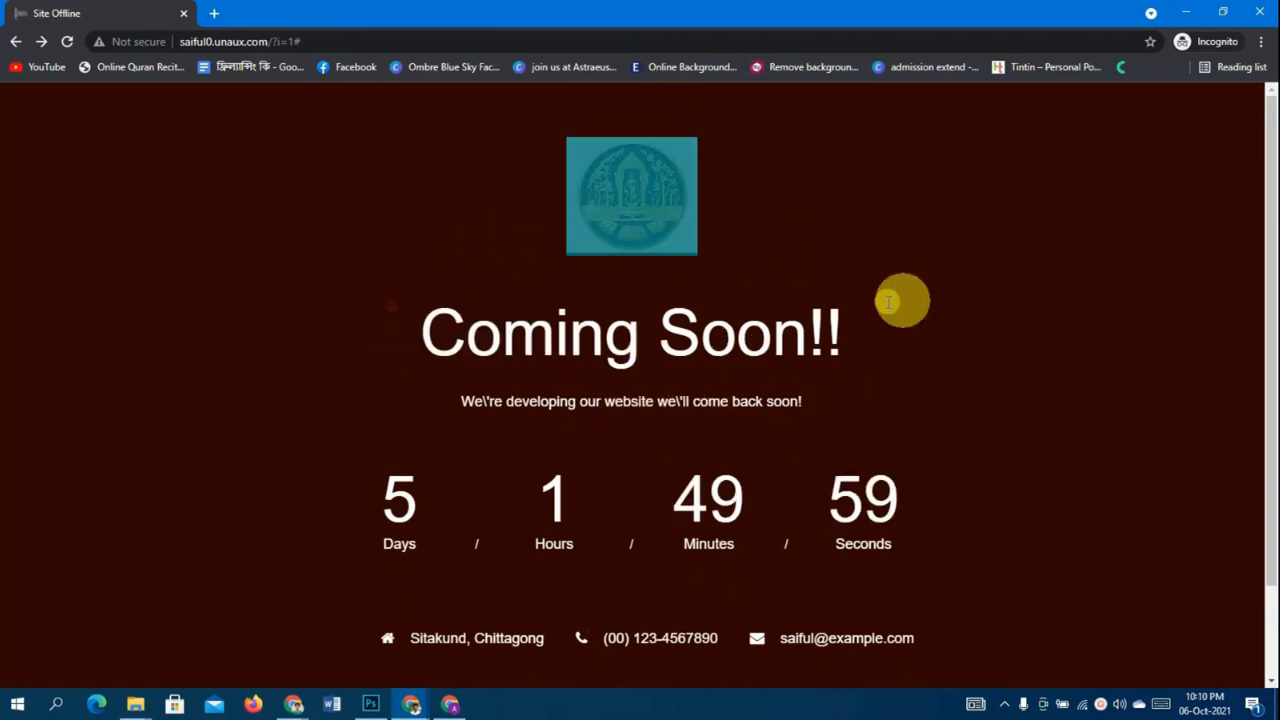
pyautogui.click(908, 331)
pyautogui.scroll(-1, 880, 333)
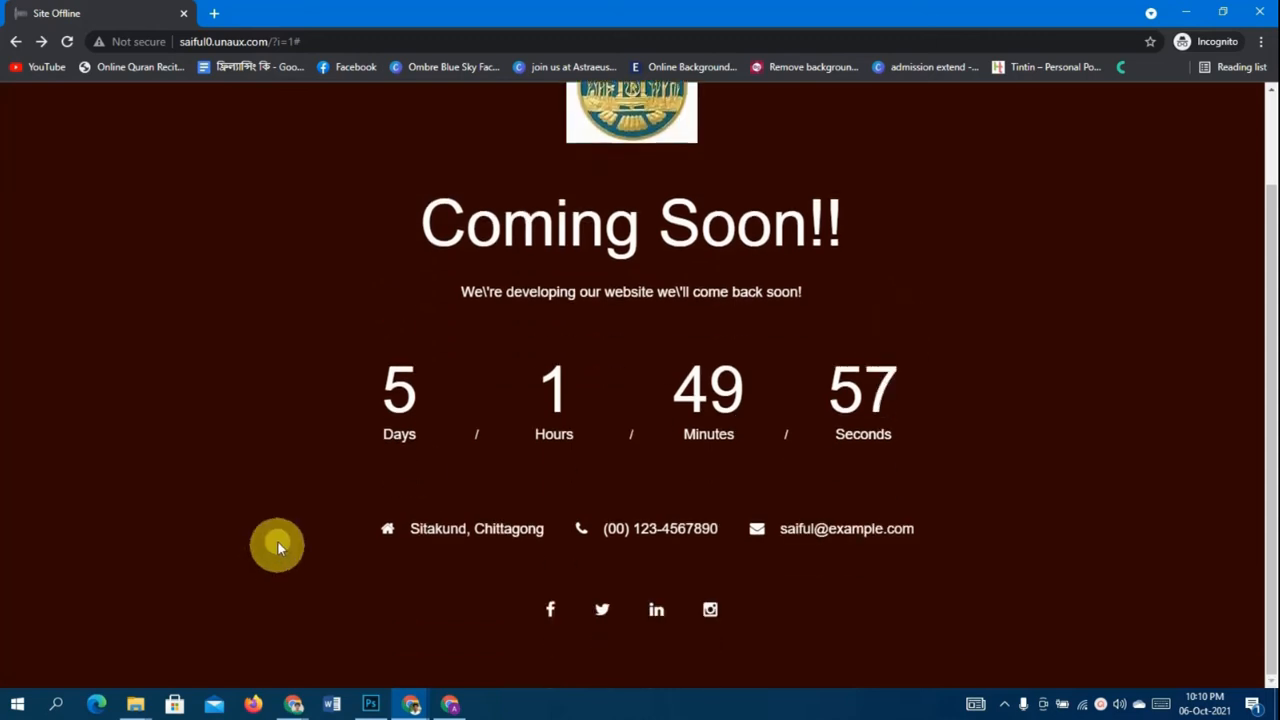
pyautogui.scroll(1, 278, 542)
# - Reload the site from its root address without the "?i=1#" suffix and review the coming-soon page from top to bottom
pyautogui.moveTo(268, 41); pyautogui.dragTo(398, 40)
pyautogui.press('BackSpace')
pyautogui.press('Return')
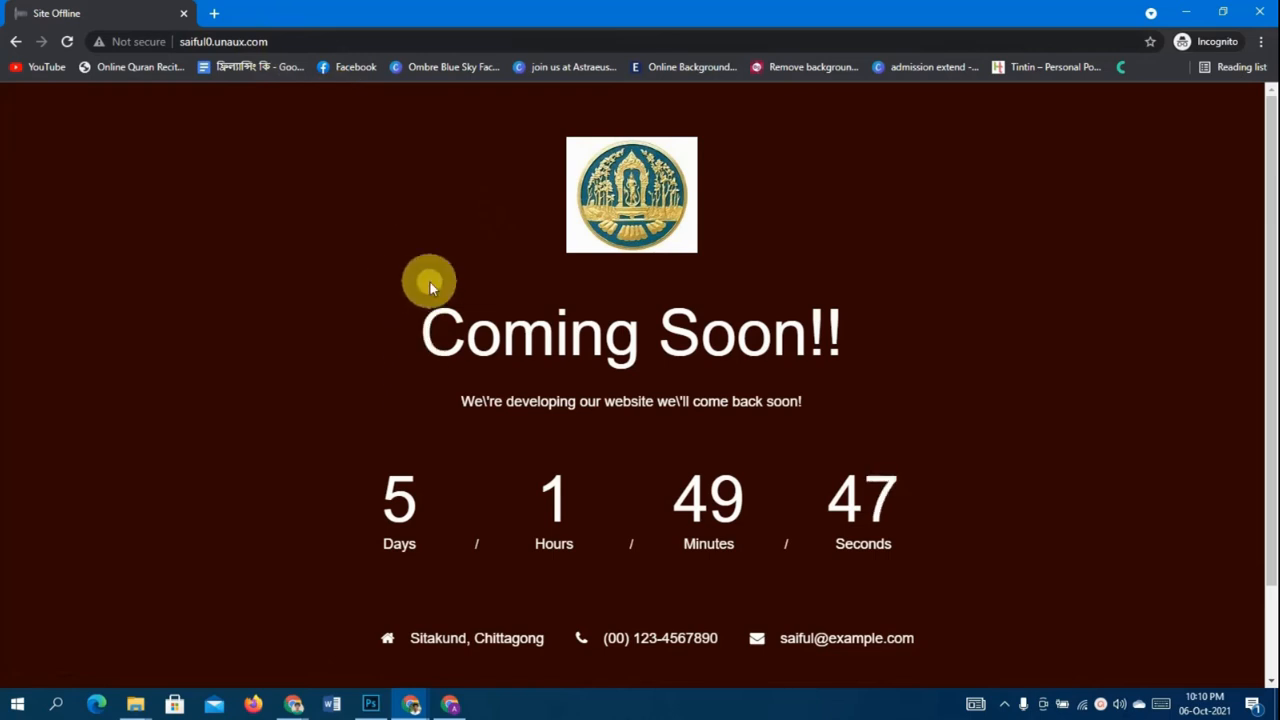
pyautogui.scroll(-1, 613, 450)
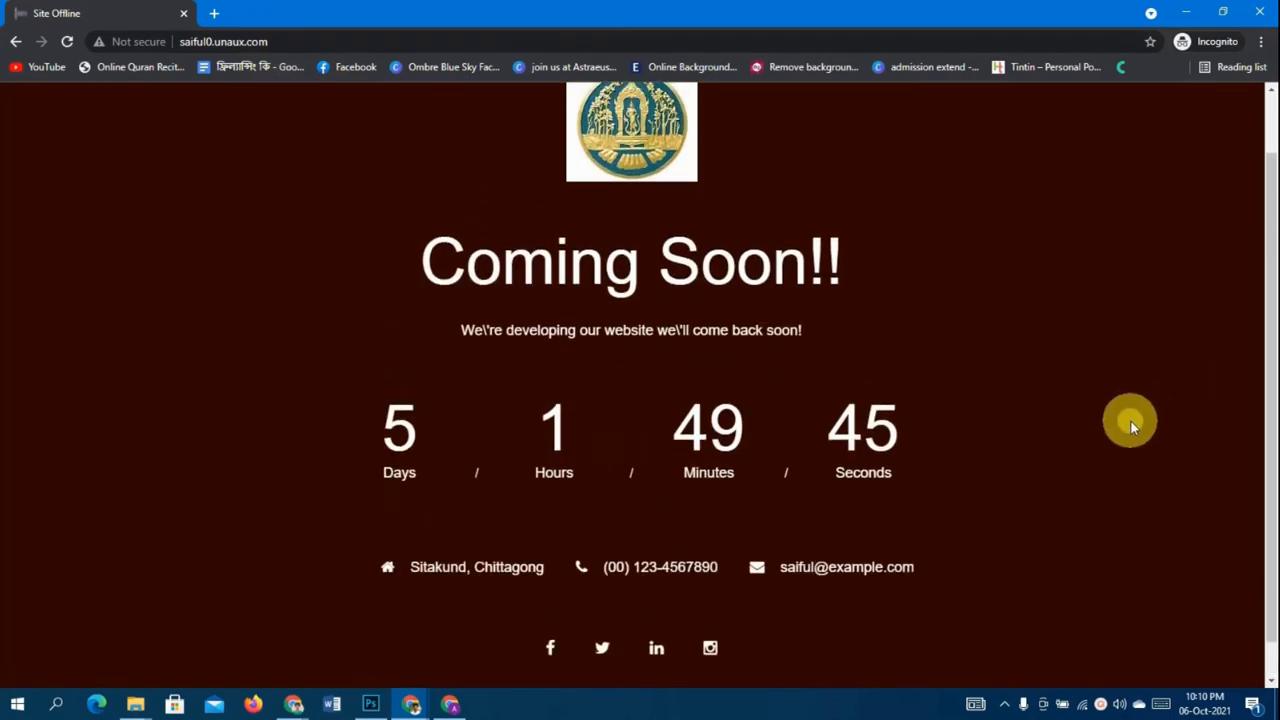
pyautogui.scroll(1, 1130, 420)
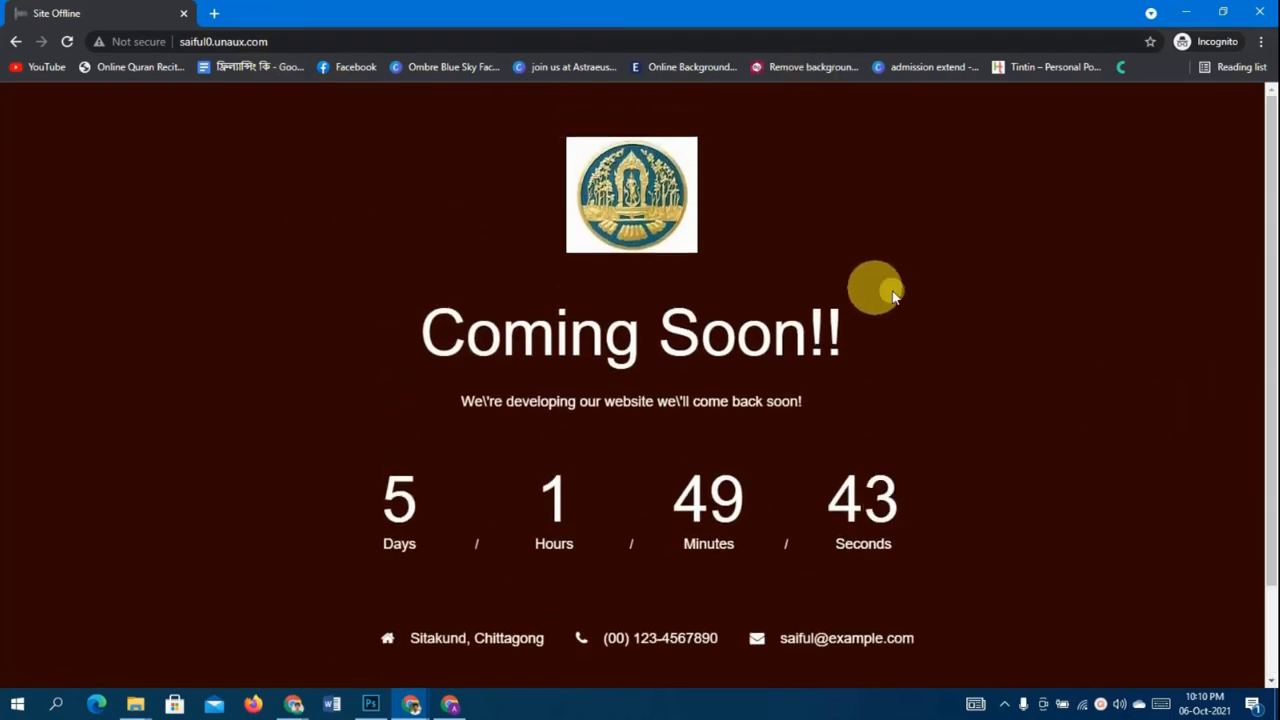
pyautogui.scroll(-1, 610, 430)
pyautogui.scroll(1, 705, 430)
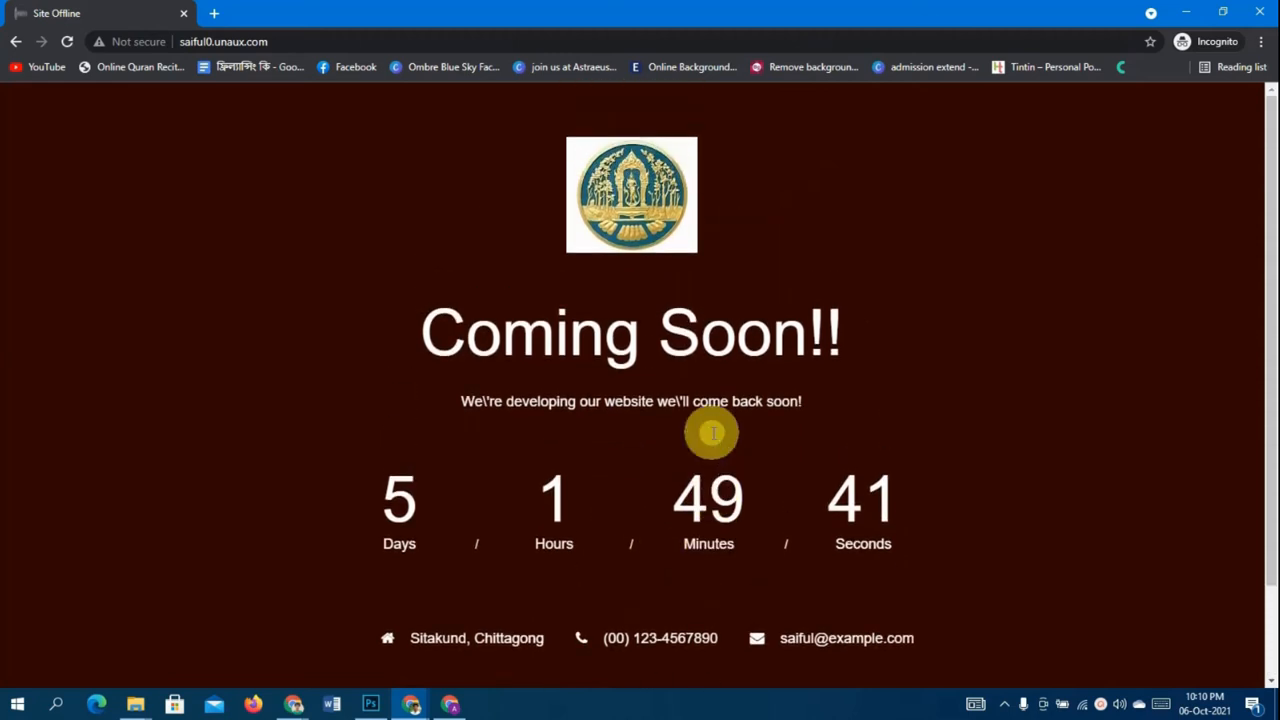
pyautogui.scroll(-1, 710, 430)
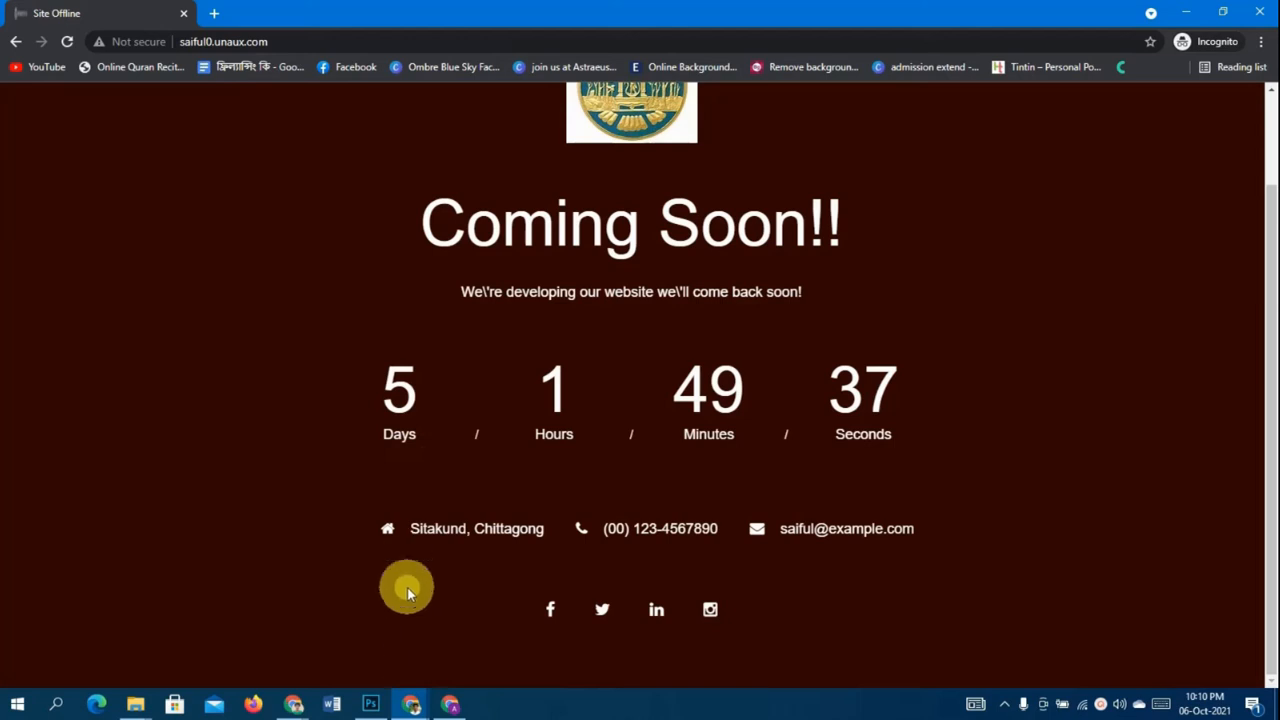
# - Return to the Site Offline admin window, open the live blog in a new tab, and review its homepage down to the footer
pyautogui.moveTo(413, 694)
pyautogui.click(383, 657)
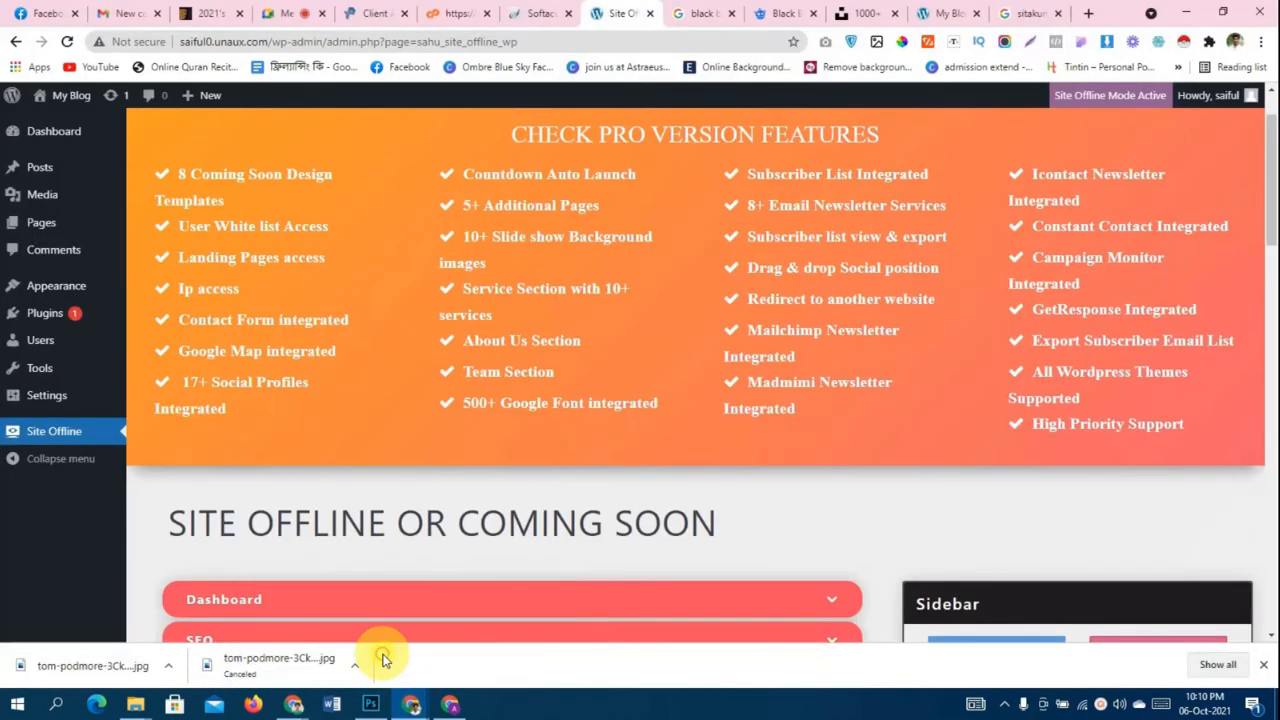
pyautogui.moveTo(45, 95)
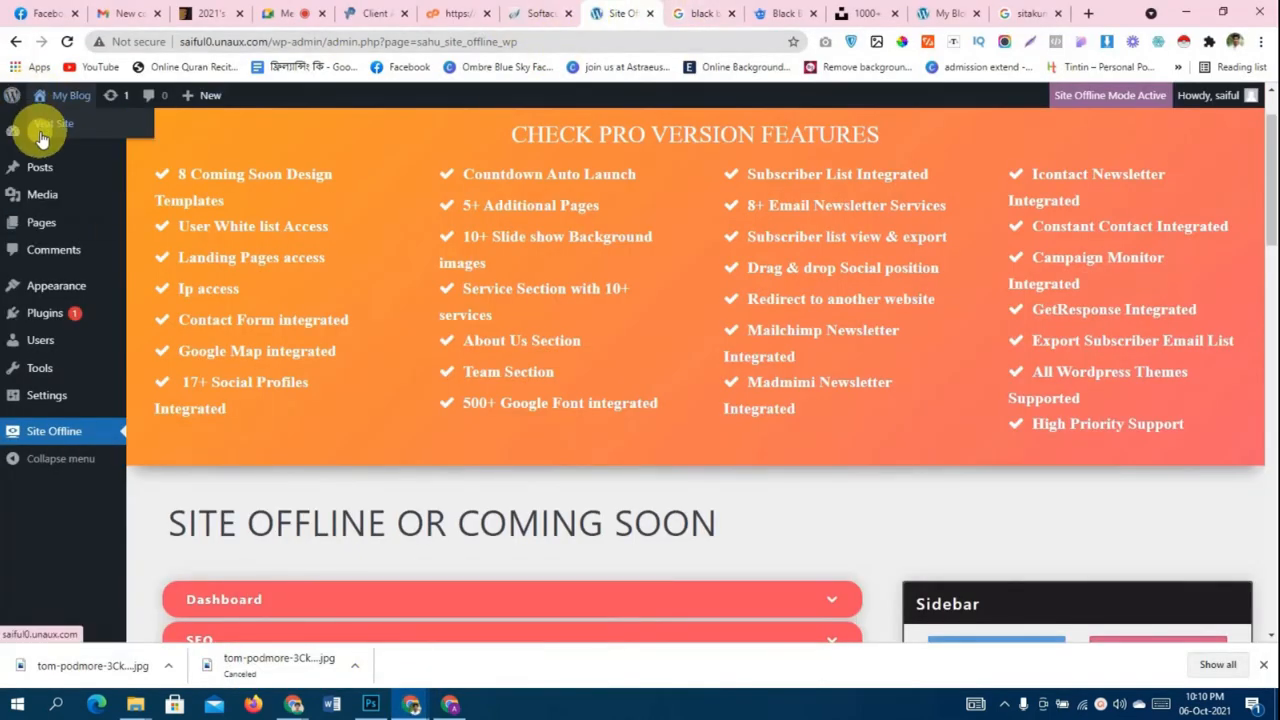
pyautogui.click(42, 138)
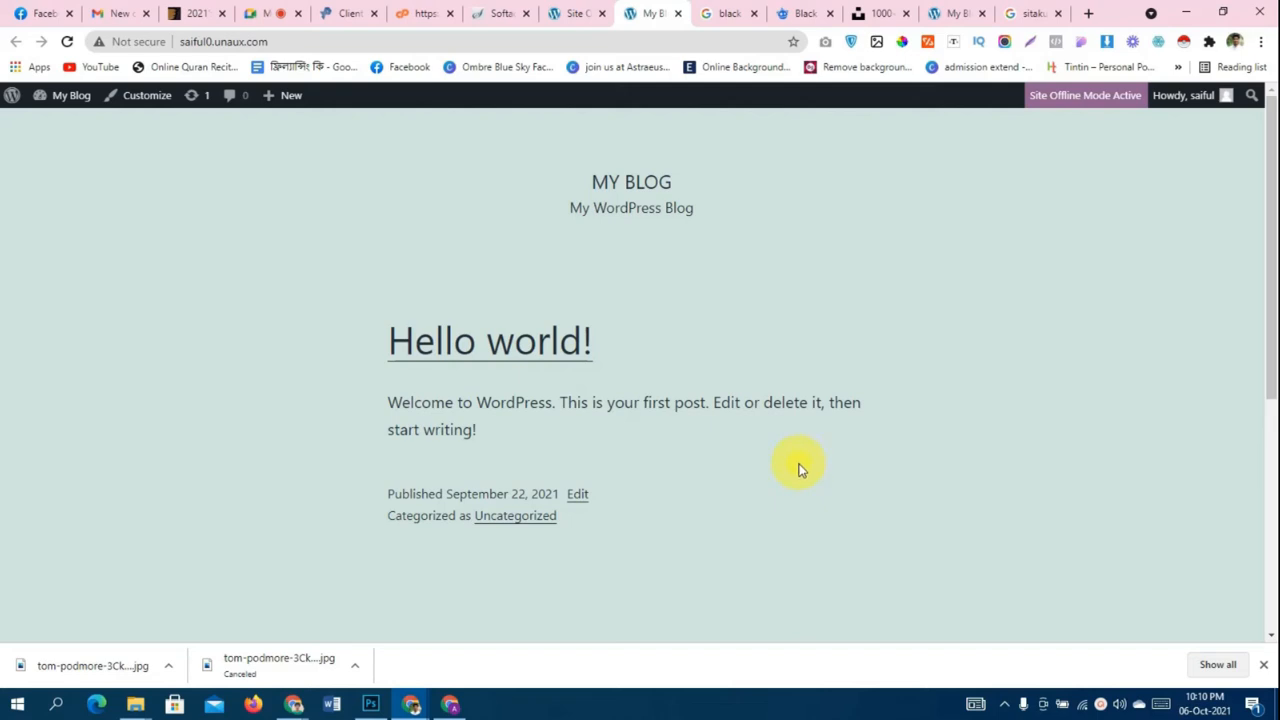
pyautogui.scroll(-5, 800, 467)
pyautogui.scroll(5, 800, 473)
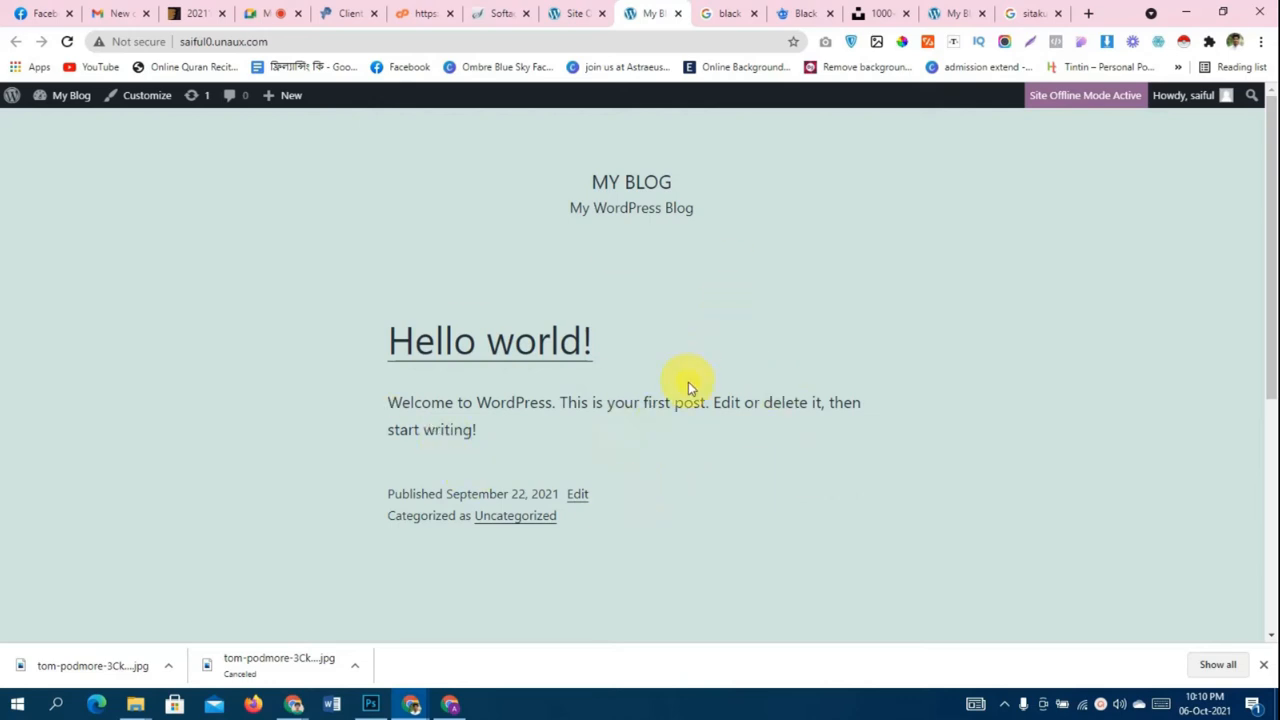
pyautogui.scroll(-5, 688, 387)
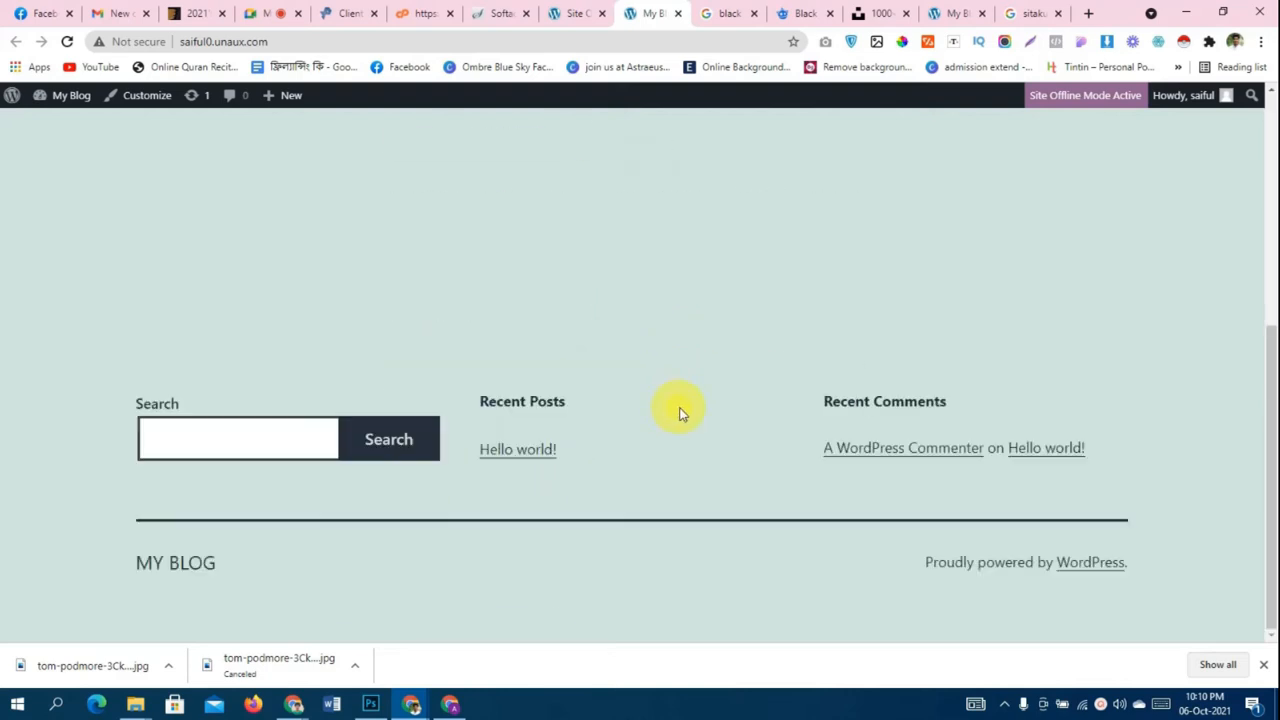
pyautogui.scroll(5, 679, 413)
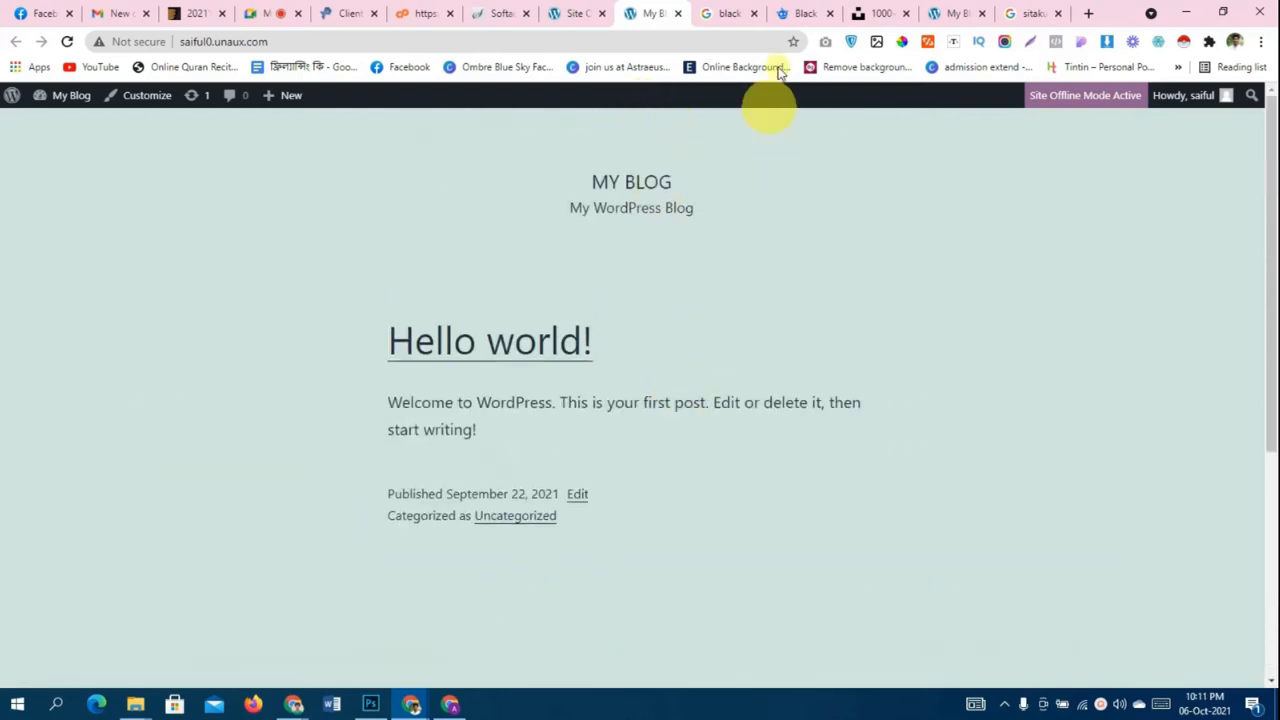
# - Review the Freepik "black background" results and dismiss the Google sign-in prompt
pyautogui.click(803, 12)
pyautogui.scroll(-3, 733, 303)
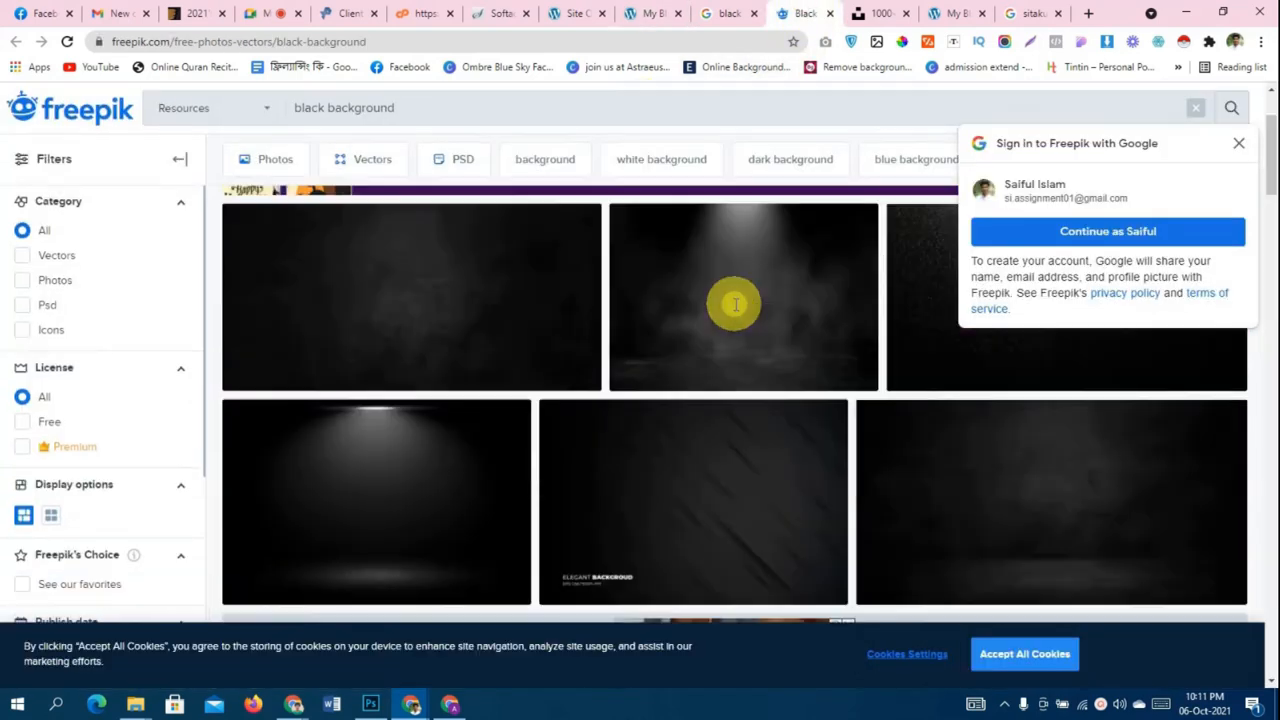
pyautogui.click(1243, 148)
pyautogui.scroll(3, 846, 377)
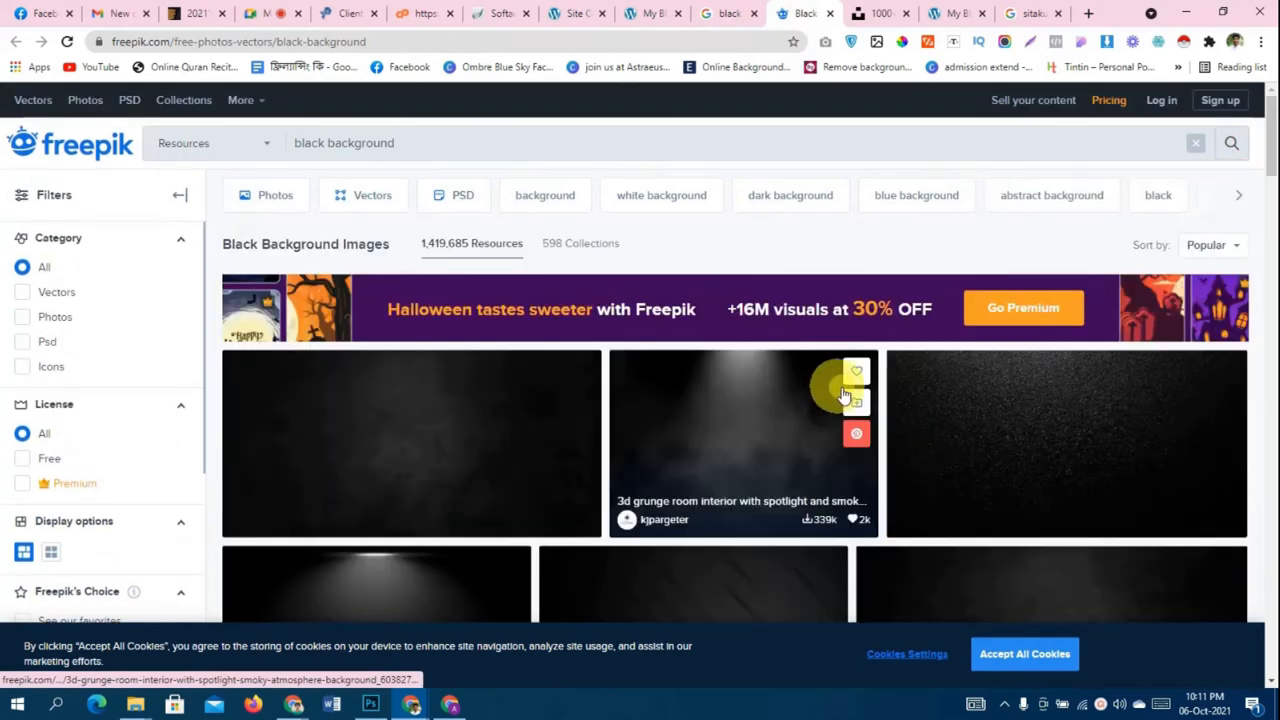
# - Search Google for "flaticon" in a new tab, open the Flaticon site, and close its privacy preference dialog
pyautogui.rightClick(808, 12)
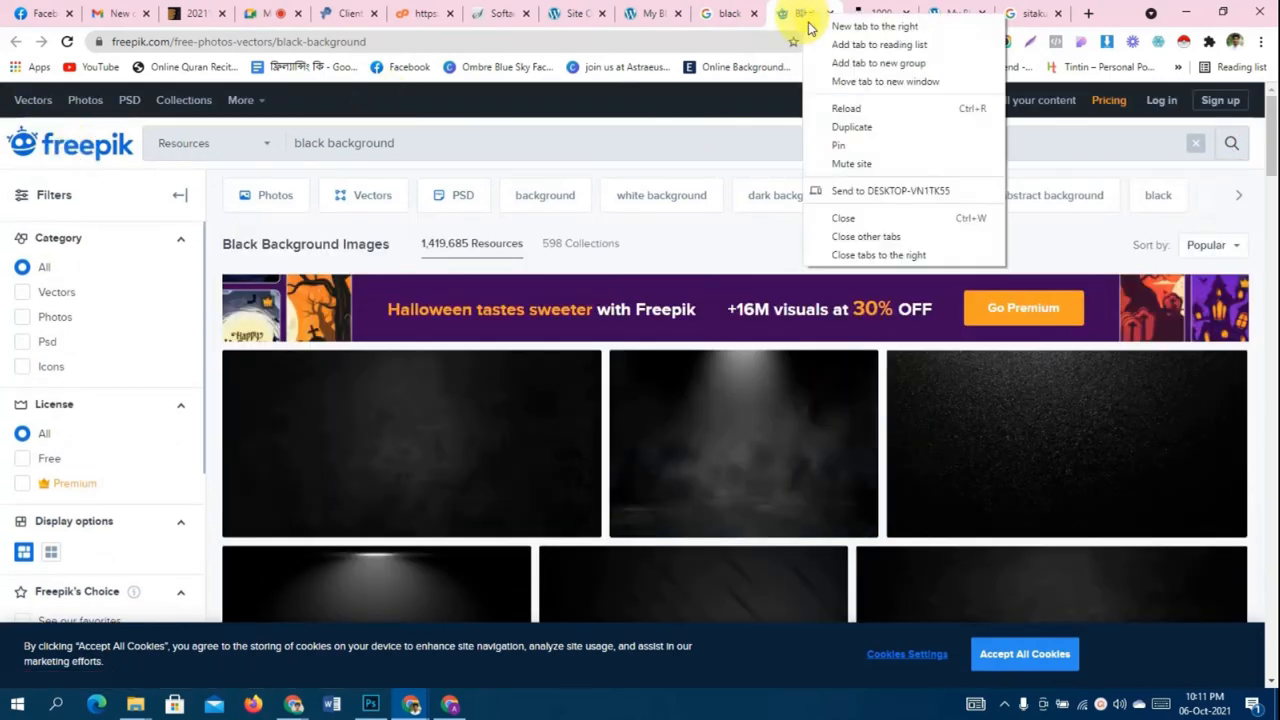
pyautogui.click(815, 24)
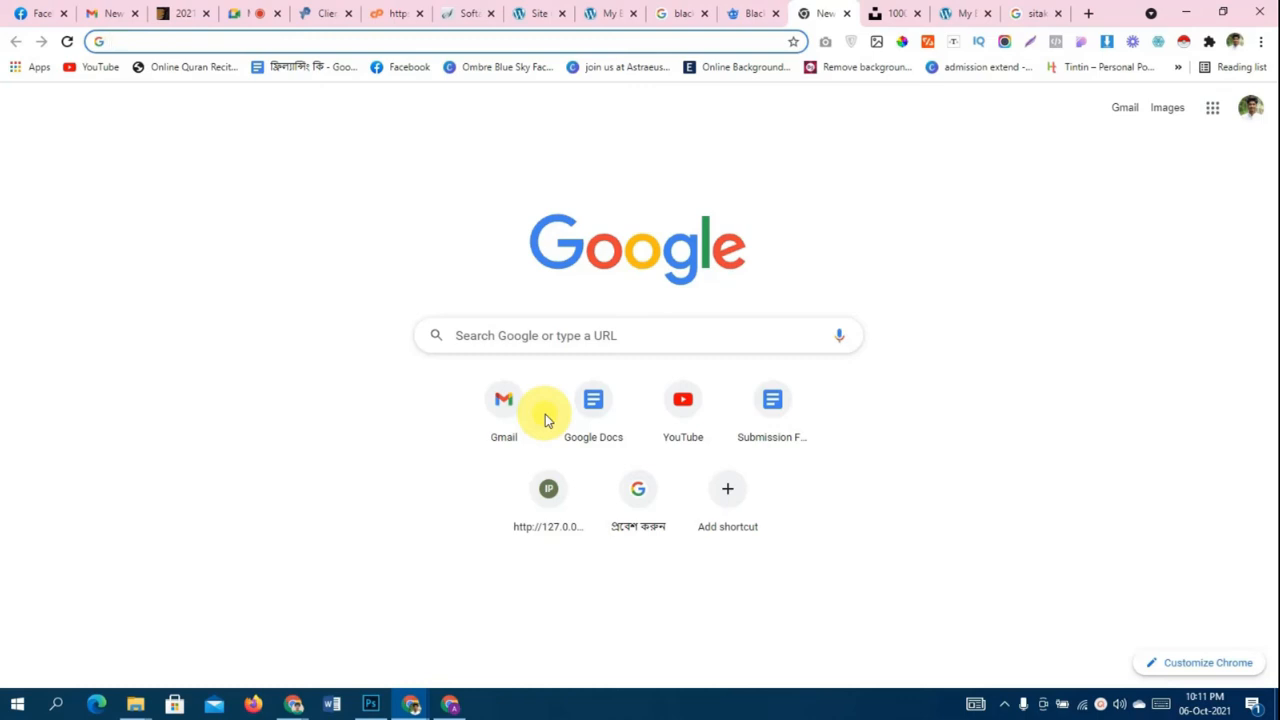
pyautogui.write('flaticon')
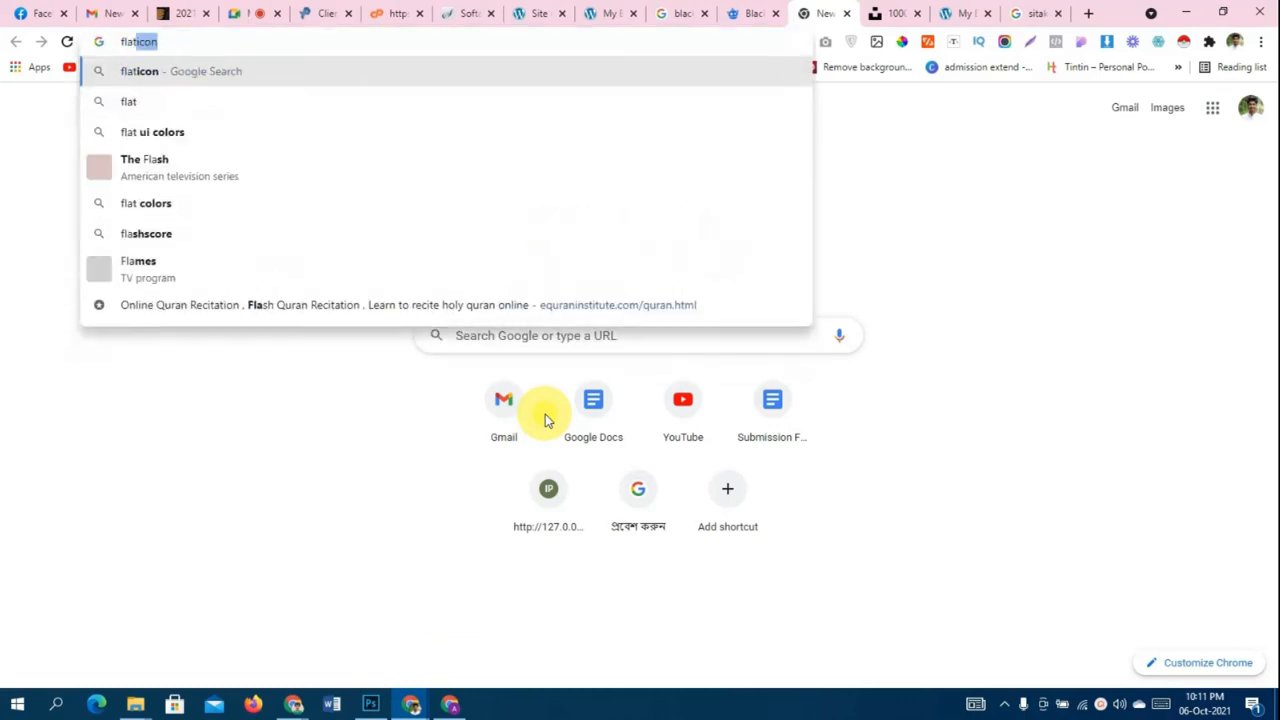
pyautogui.press('Return')
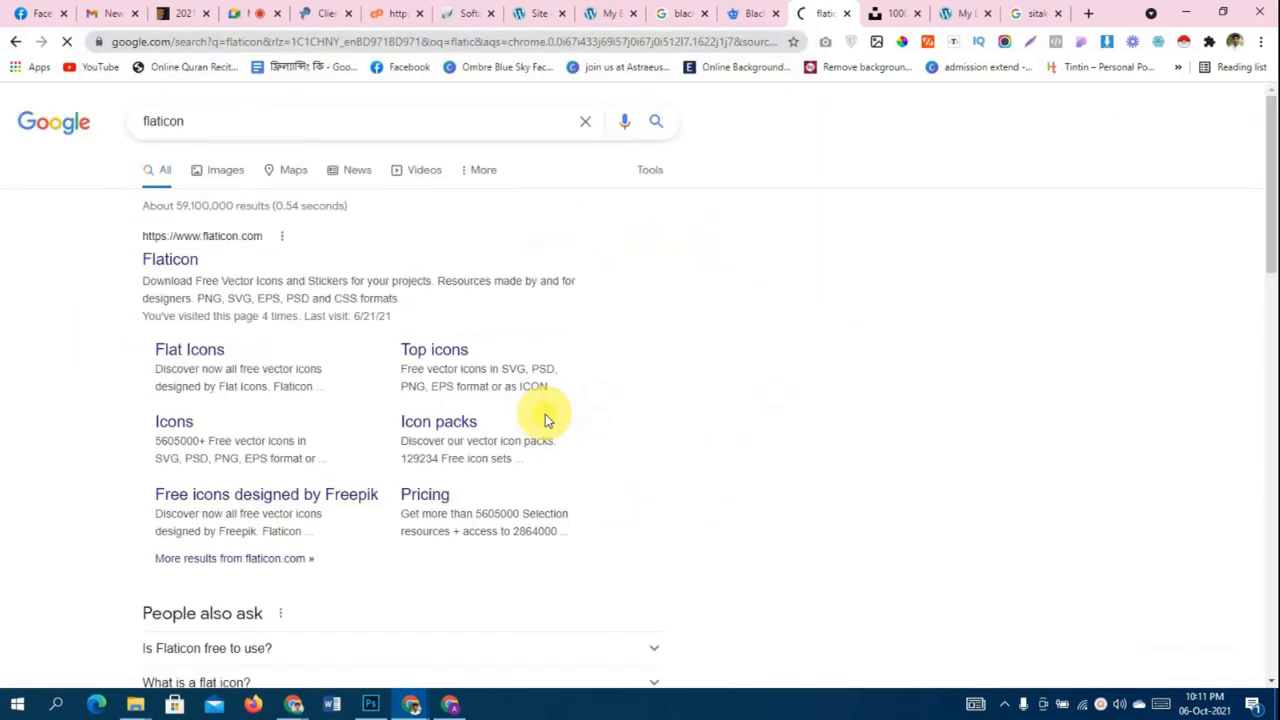
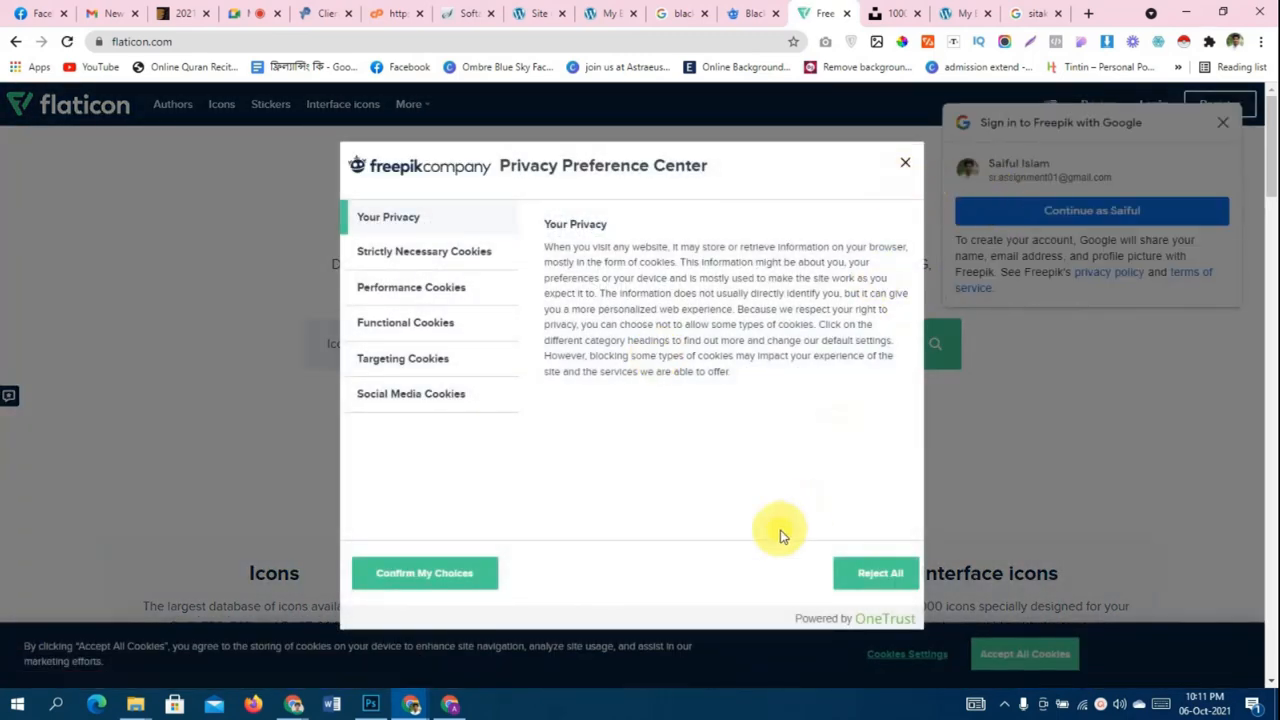
pyautogui.click(904, 168)
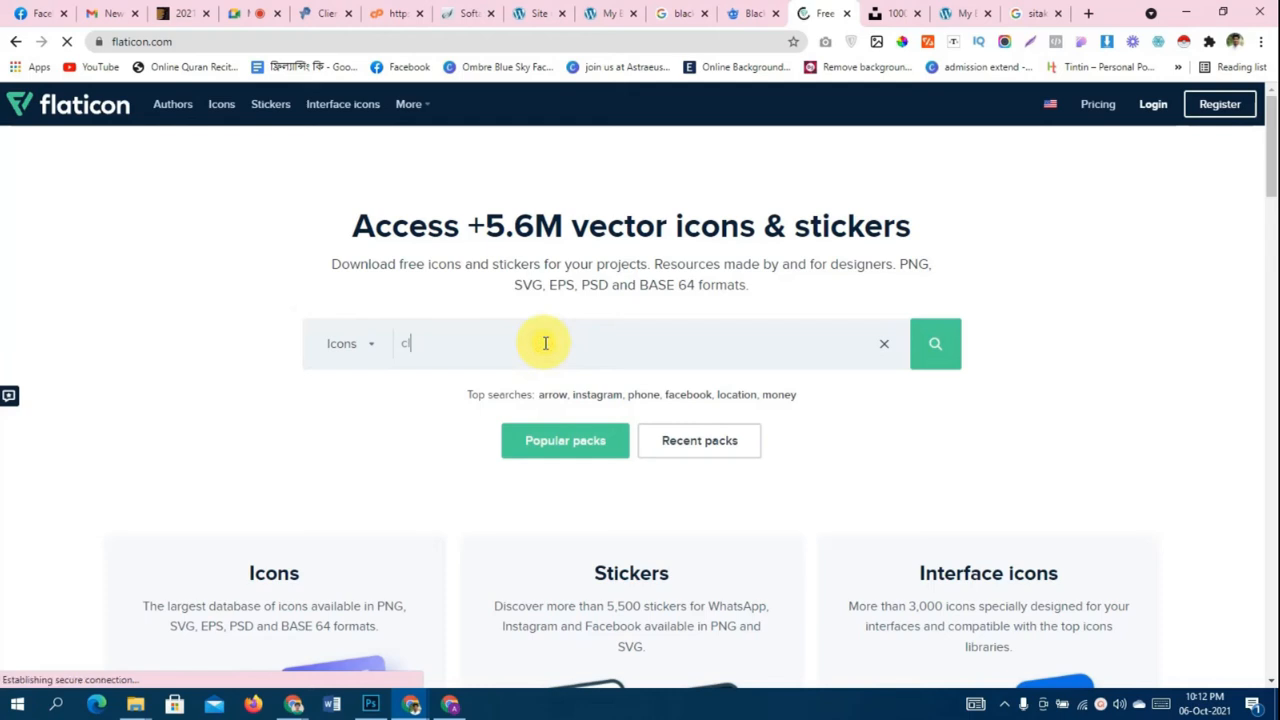
# - Open Flaticon's Icons section and search for "clock"
pyautogui.scroll(-2, 518, 348)
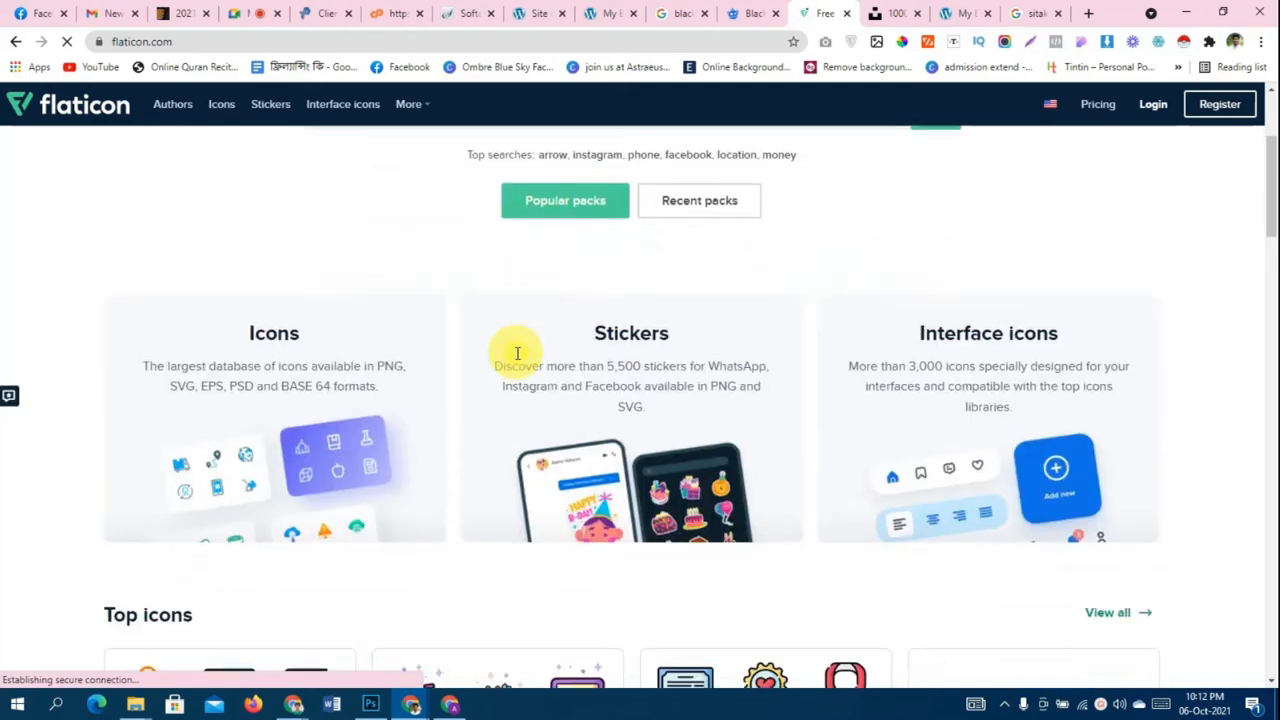
pyautogui.click(313, 432)
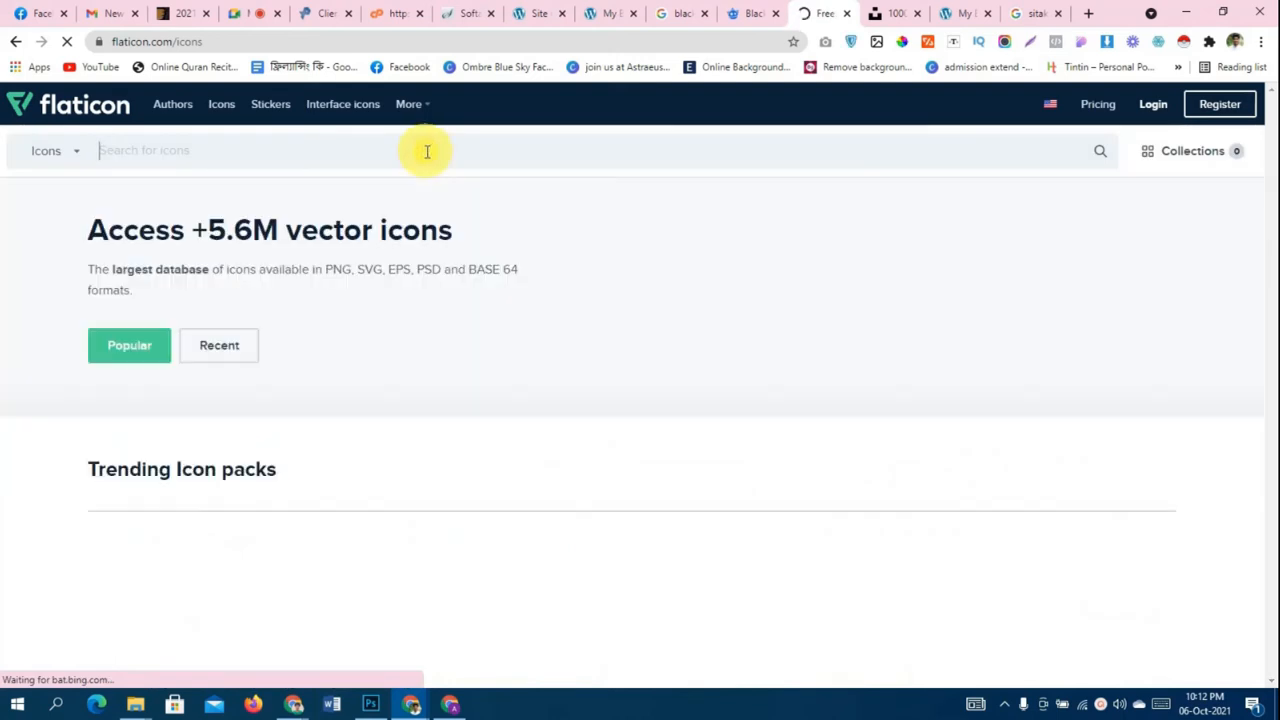
pyautogui.write('clock')
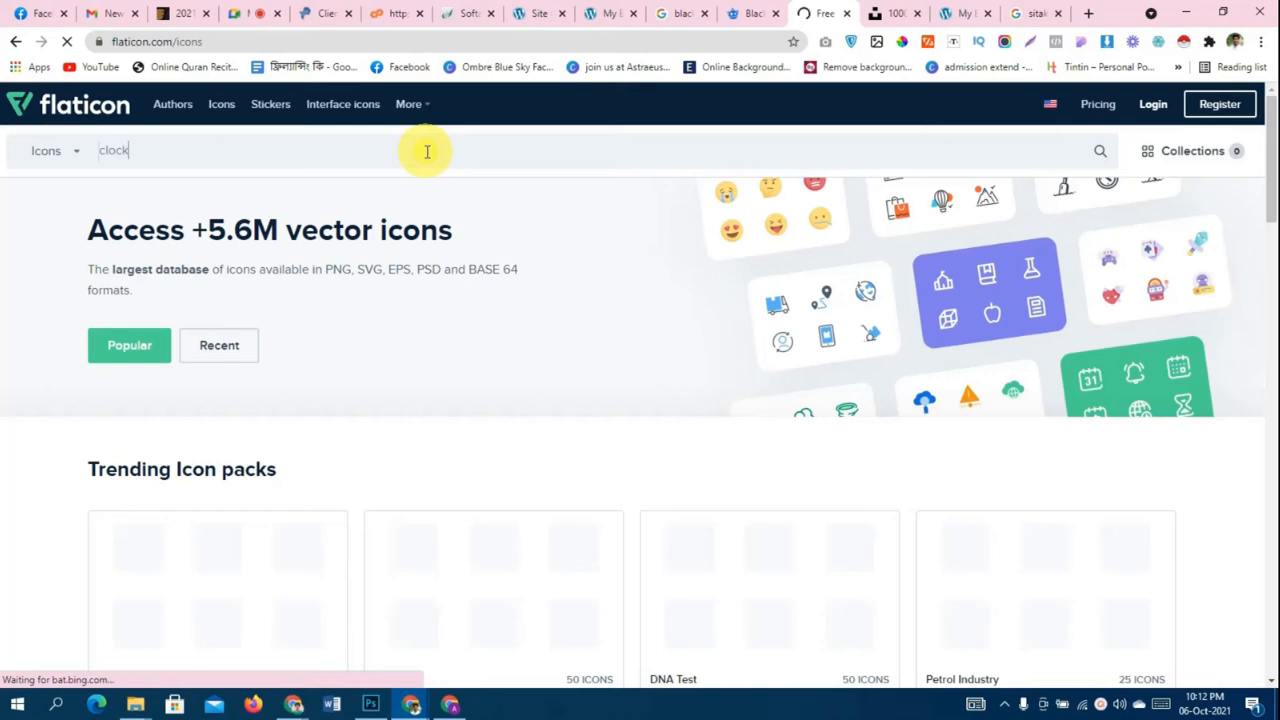
pyautogui.scroll(-3, 740, 389)
pyautogui.scroll(3, 749, 394)
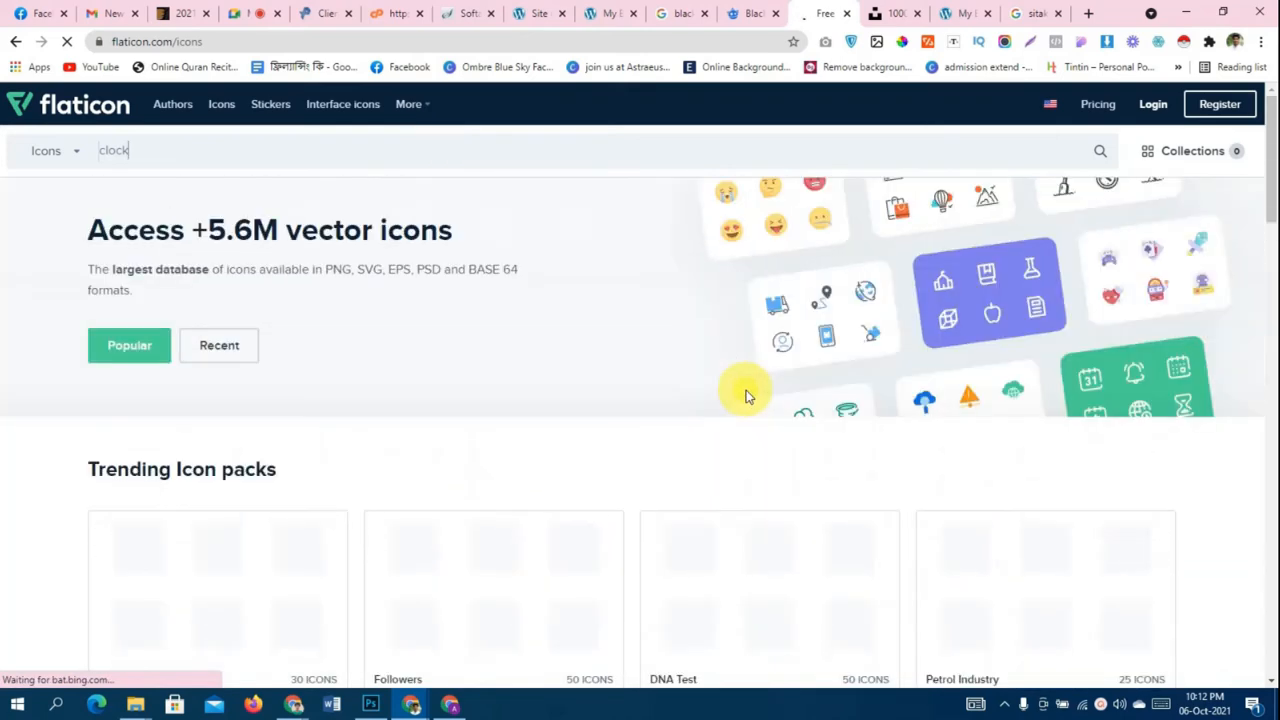
pyautogui.scroll(-8, 745, 396)
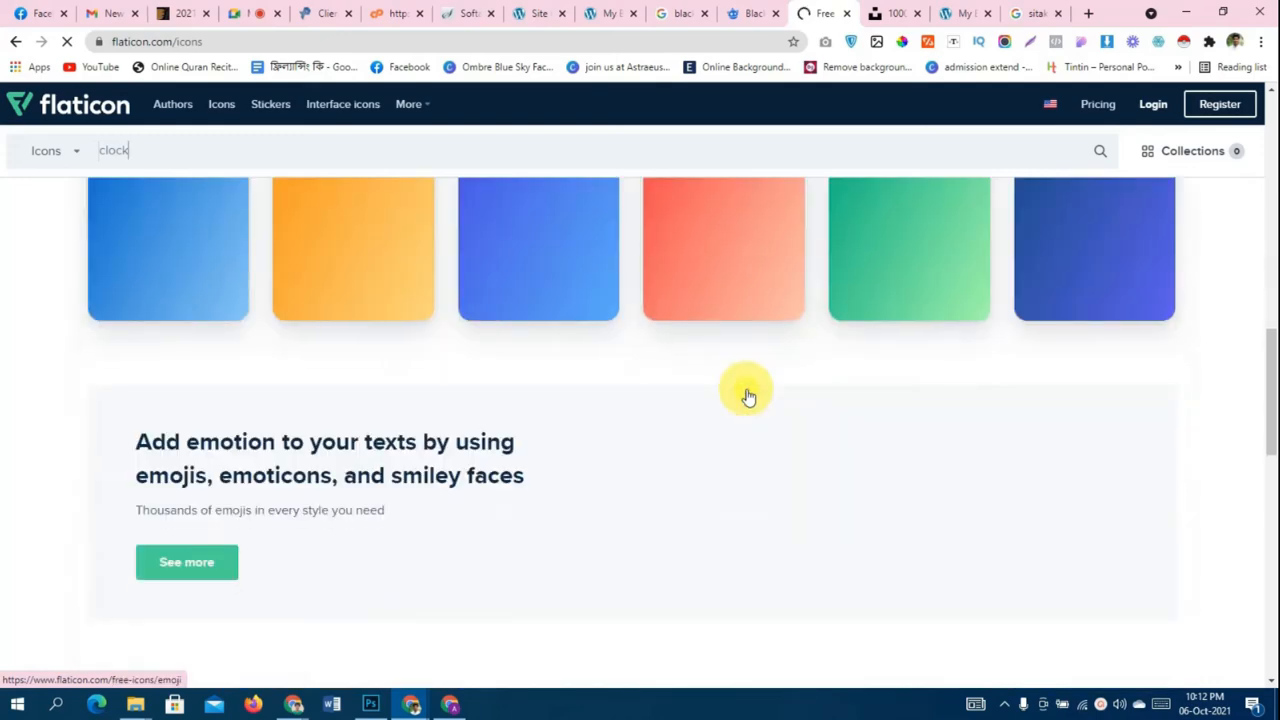
pyautogui.scroll(7, 748, 400)
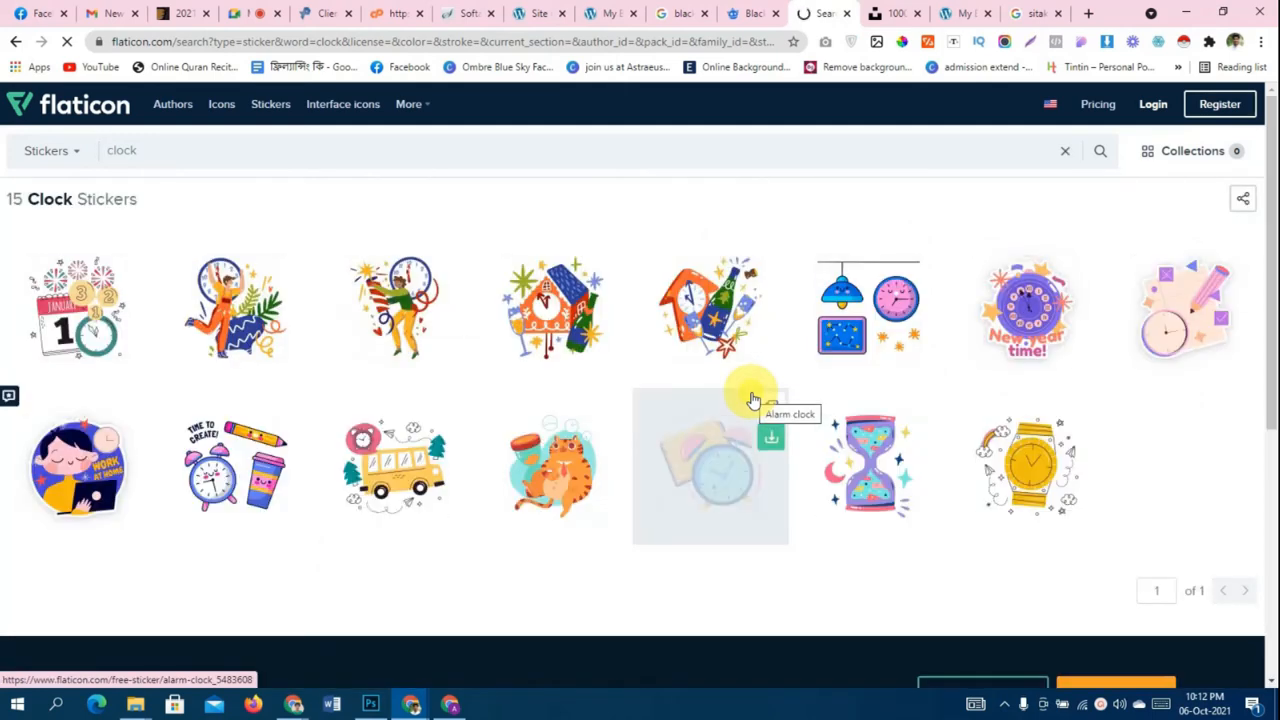
# - Browse the clock stickers, switch the result type to Icons, and look through the clock icons
pyautogui.scroll(-2, 743, 323)
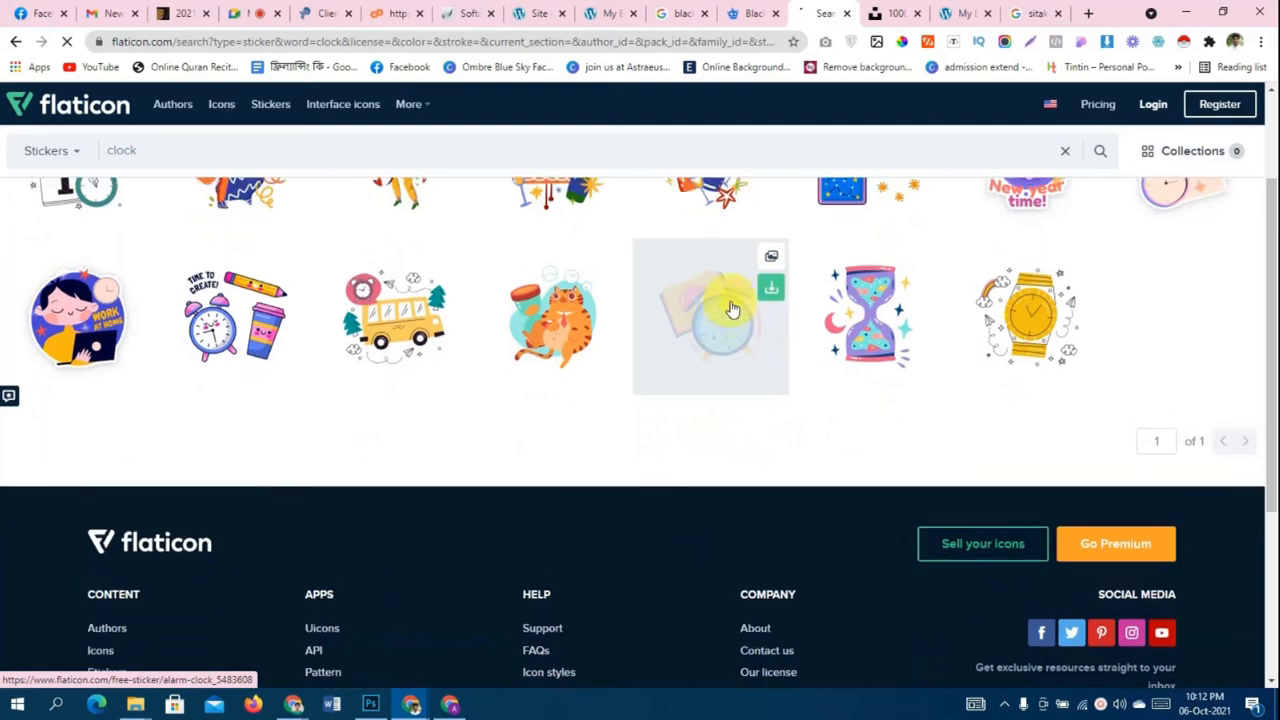
pyautogui.scroll(2, 733, 310)
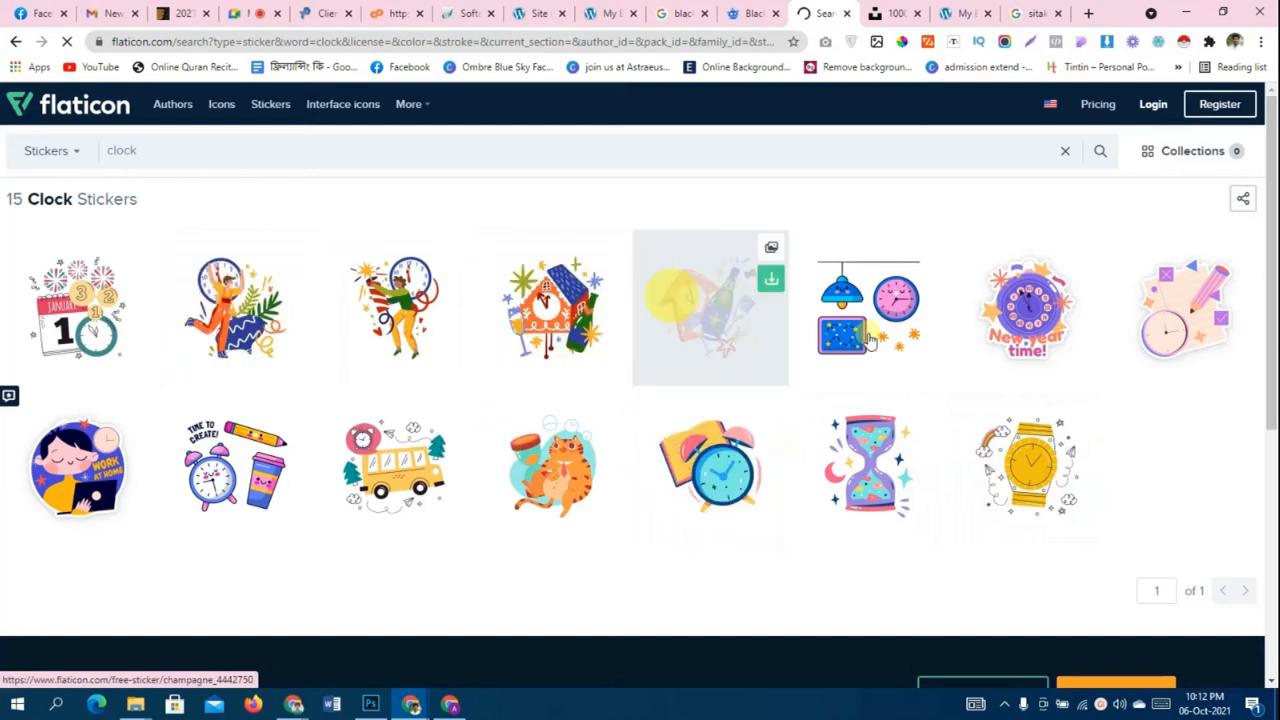
pyautogui.click(78, 152)
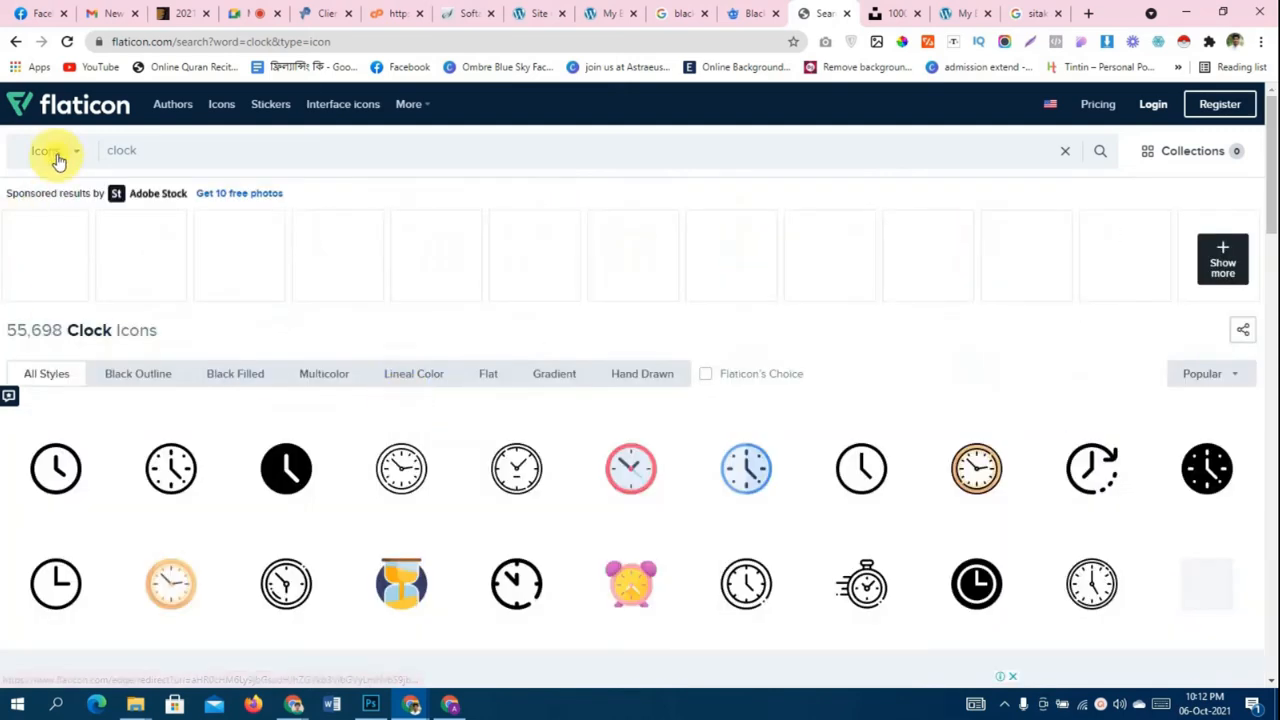
pyautogui.scroll(-3, 634, 390)
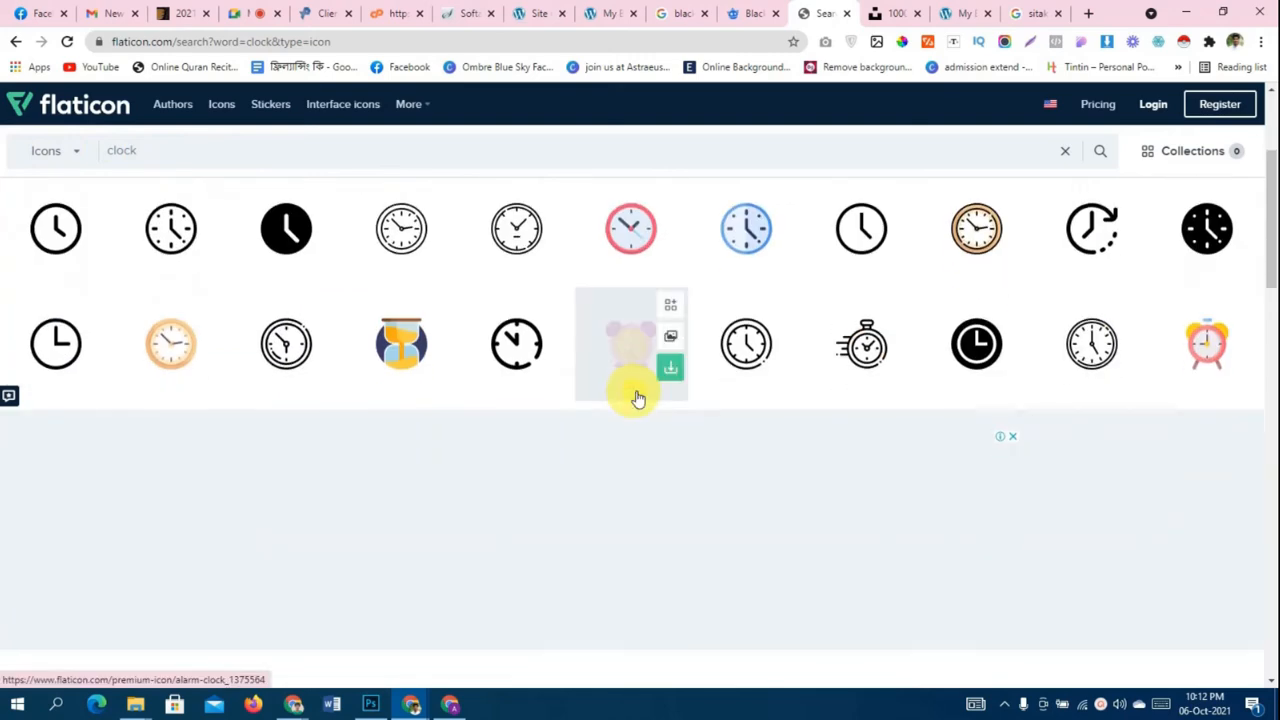
pyautogui.scroll(3, 641, 395)
pyautogui.scroll(-3, 641, 395)
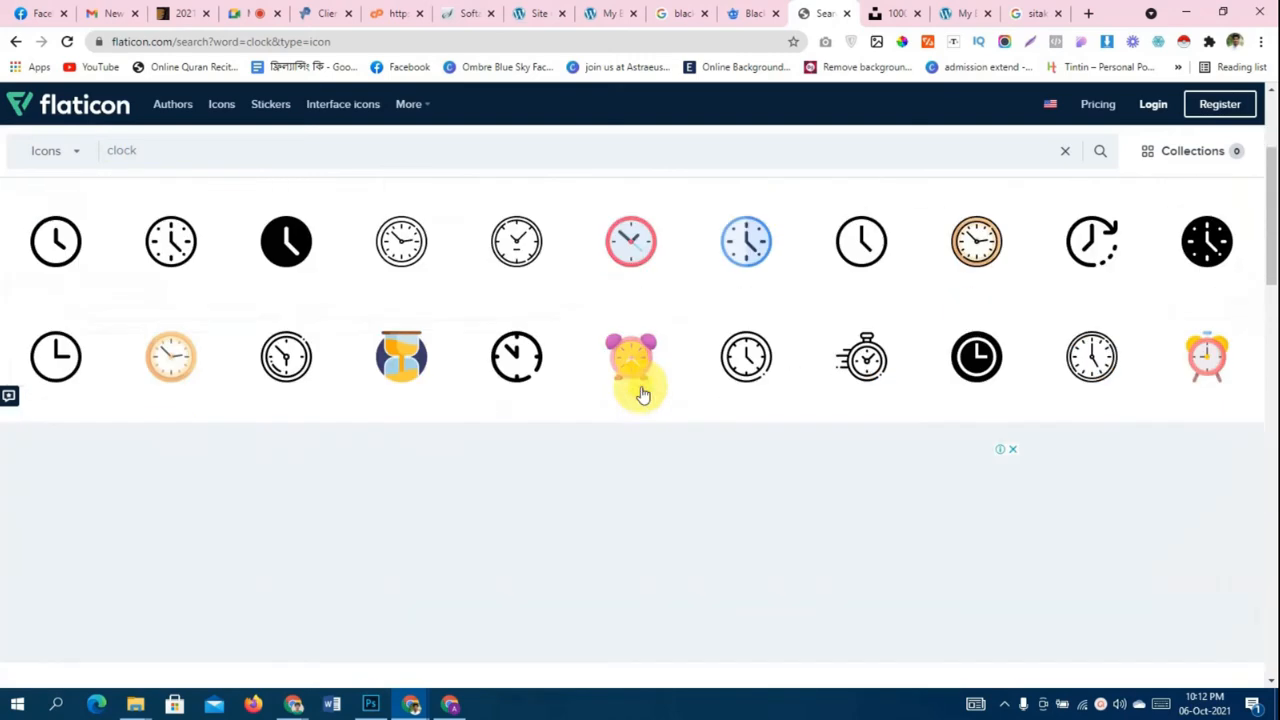
pyautogui.scroll(3, 656, 390)
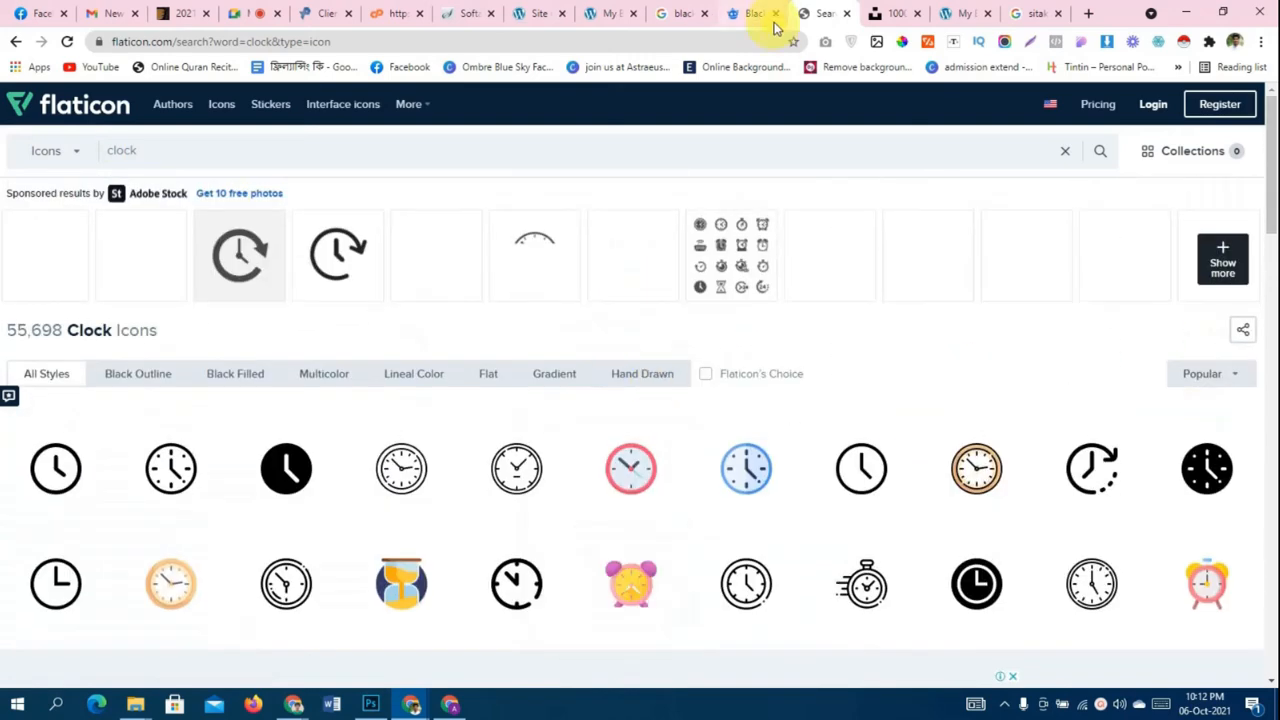
# - View the Unsplash background results, open pixabay.com in a new tab beside them, and browse its homepage images
pyautogui.click(888, 13)
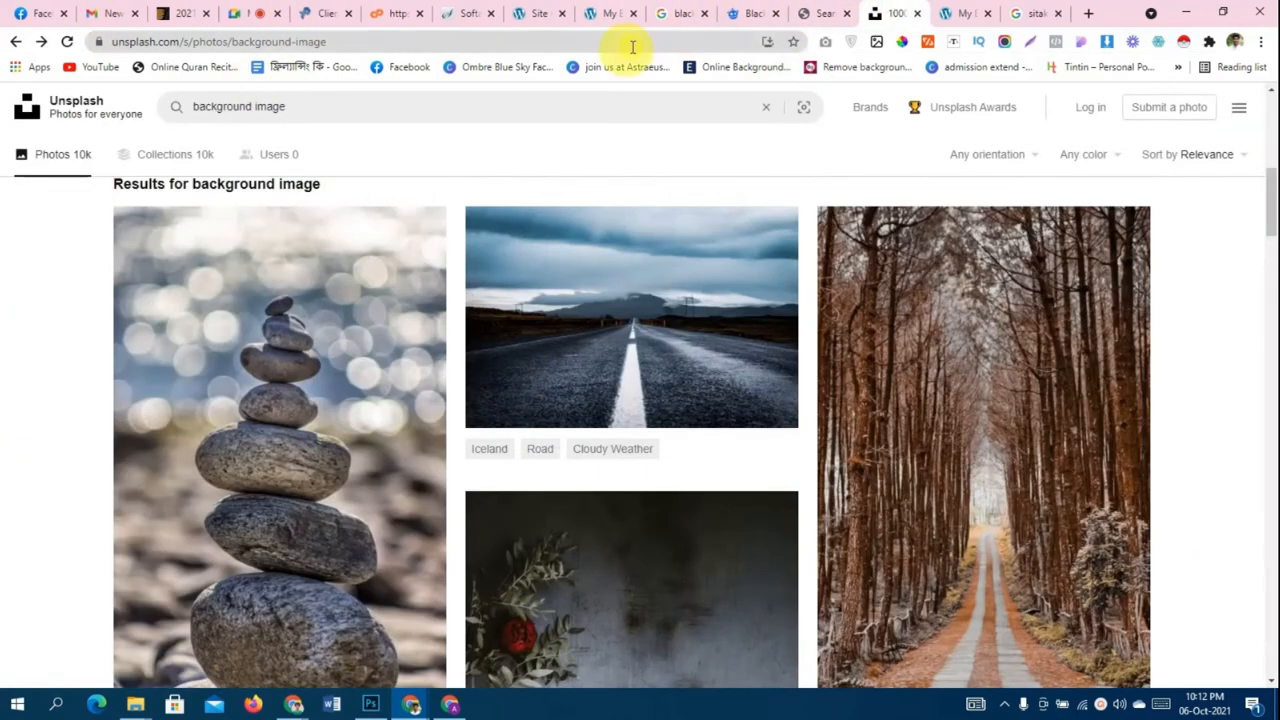
pyautogui.rightClick(893, 24)
pyautogui.click(920, 31)
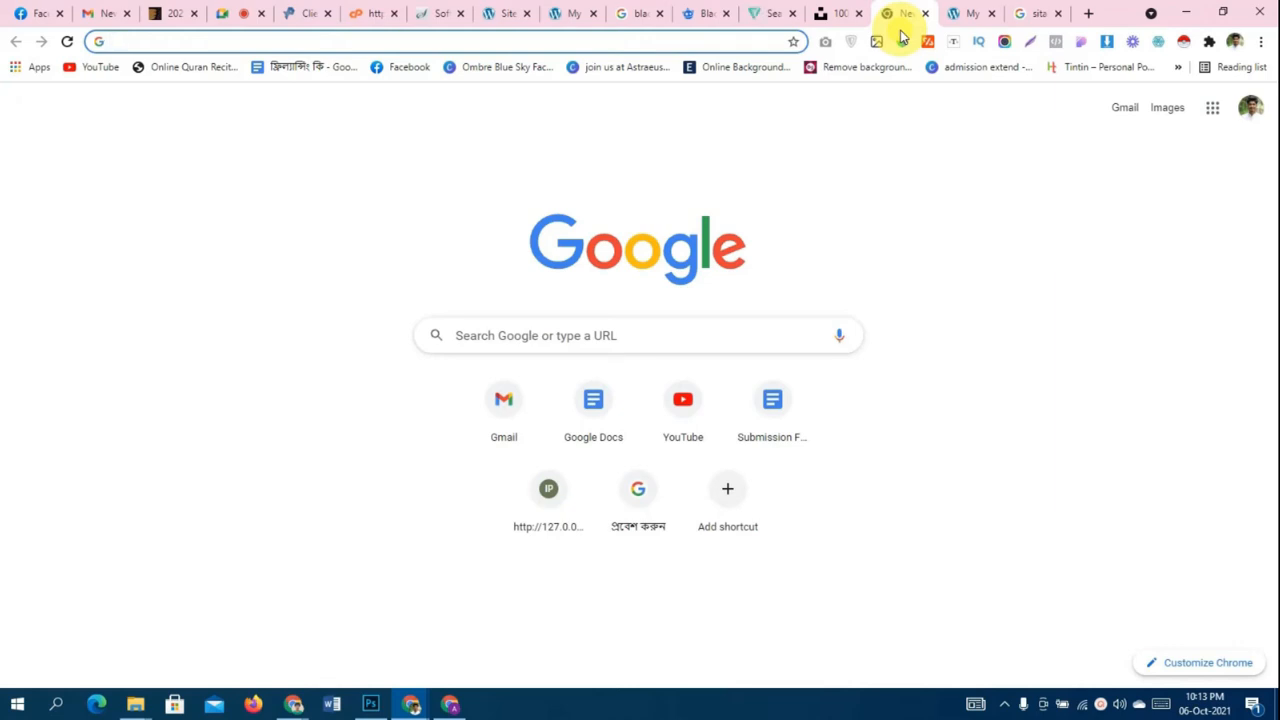
pyautogui.write('pixa')
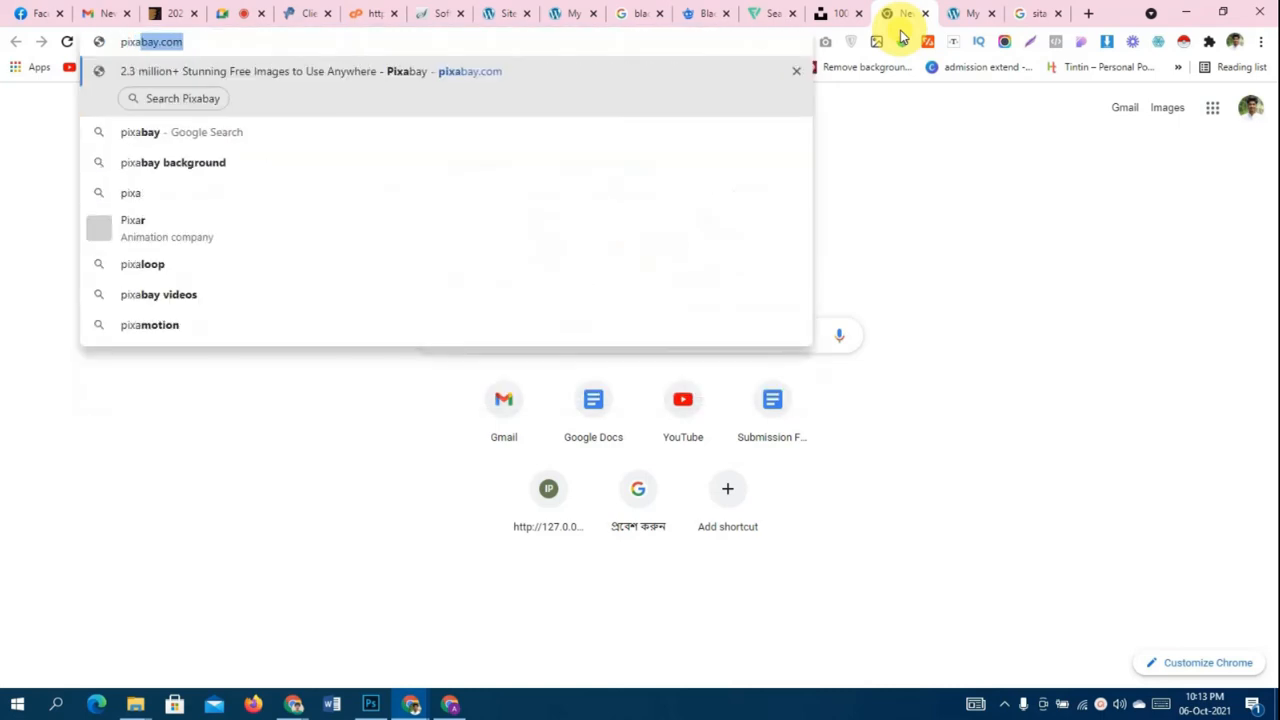
pyautogui.press('Return')
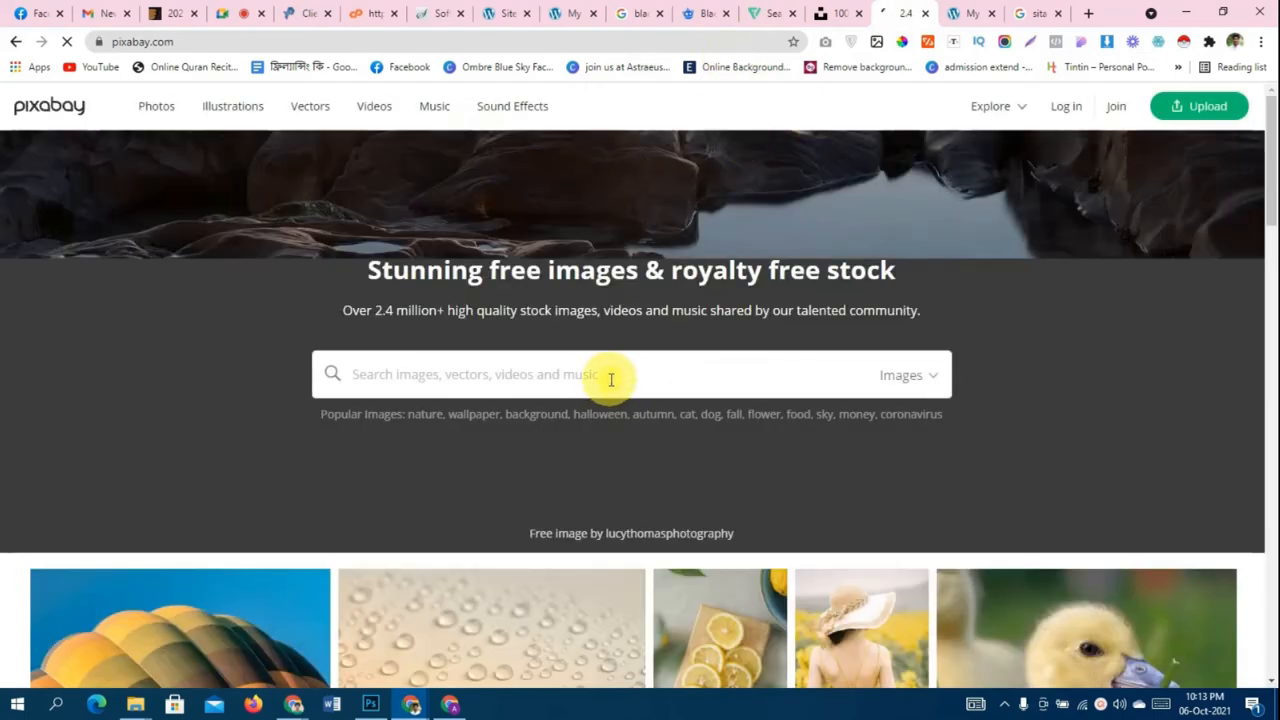
pyautogui.scroll(-2, 610, 377)
pyautogui.scroll(-3, 622, 379)
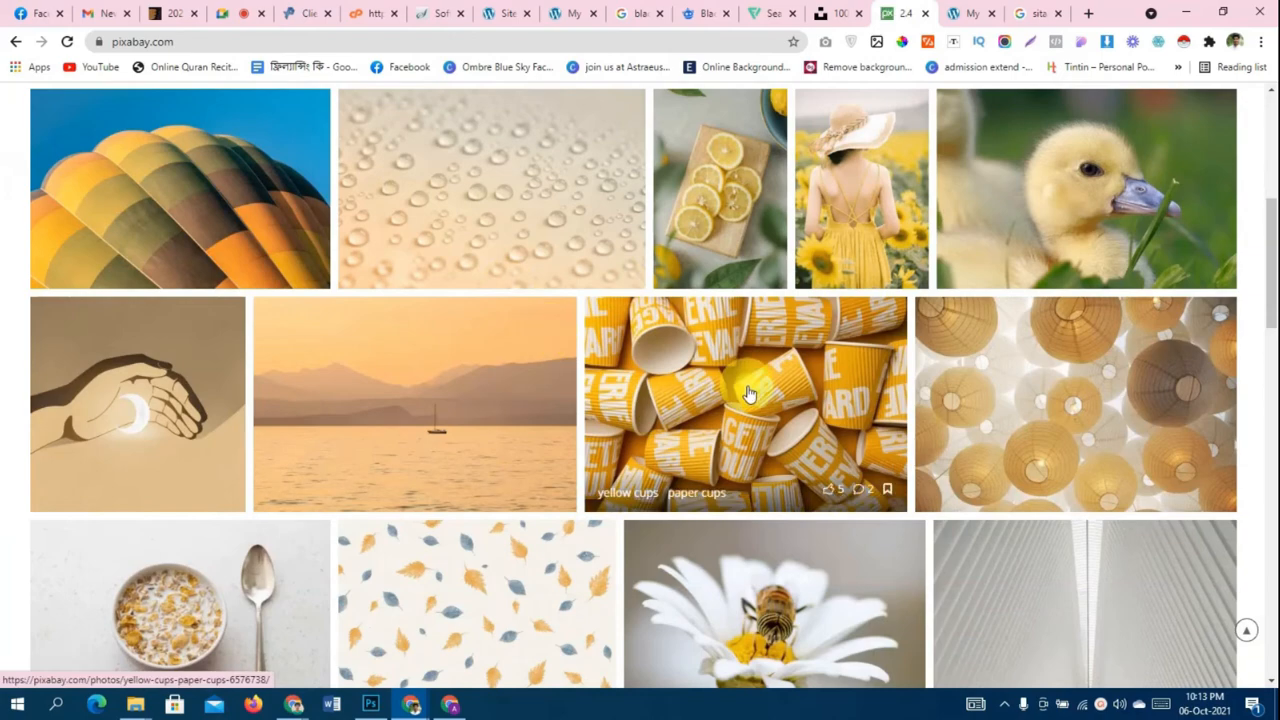
# - Search Google for "pixie" in a new tab beside Pixabay and look through the results for the color picker utility
pyautogui.rightClick(903, 12)
pyautogui.click(914, 25)
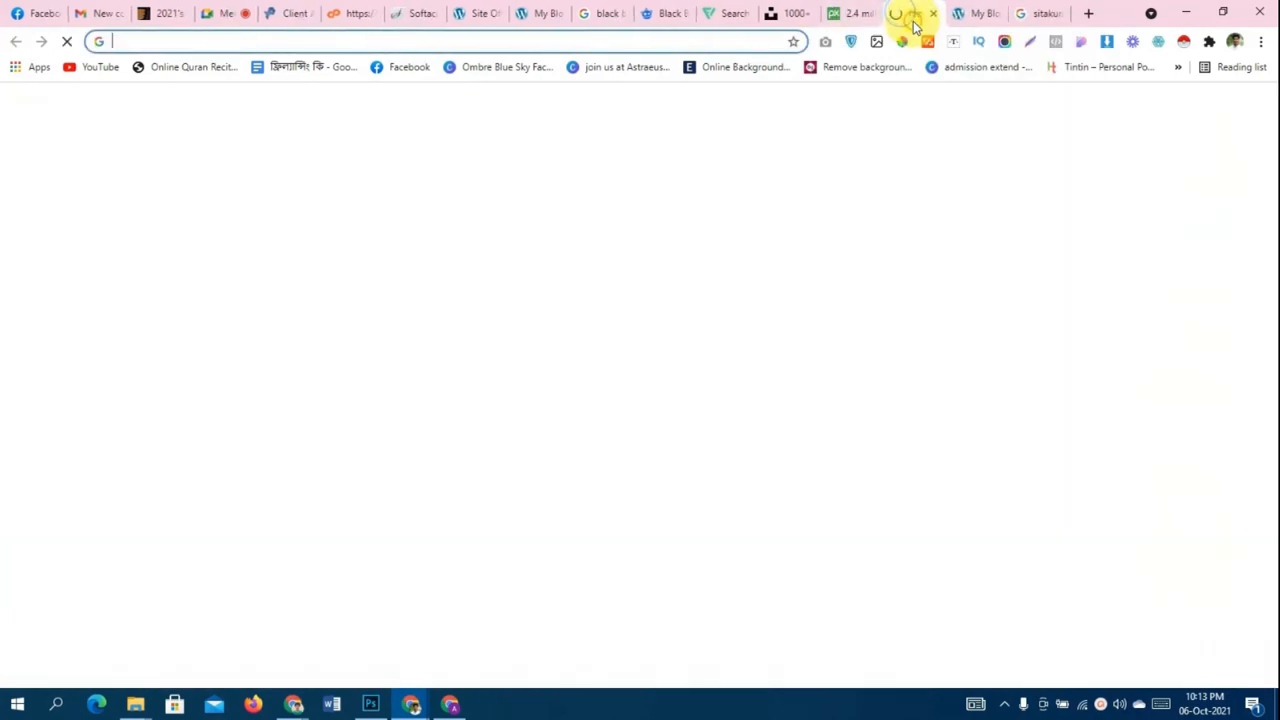
pyautogui.write('pix')
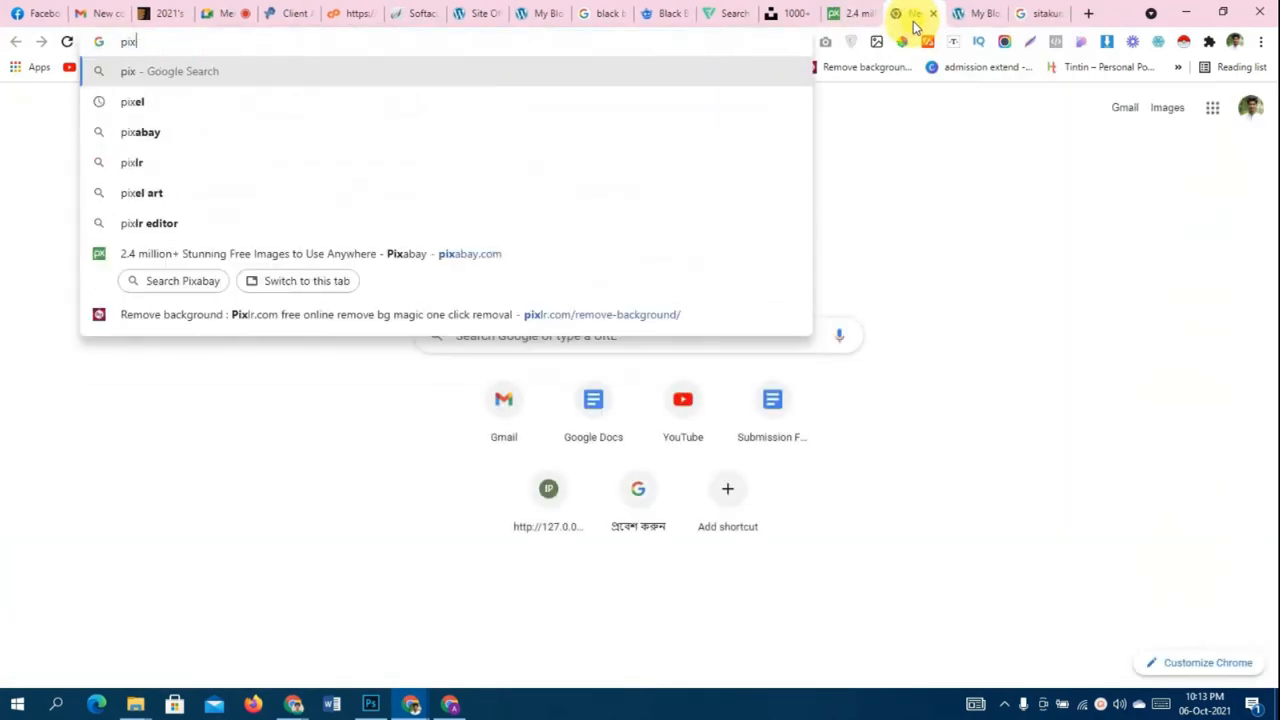
pyautogui.write('ie')
pyautogui.press('Return')
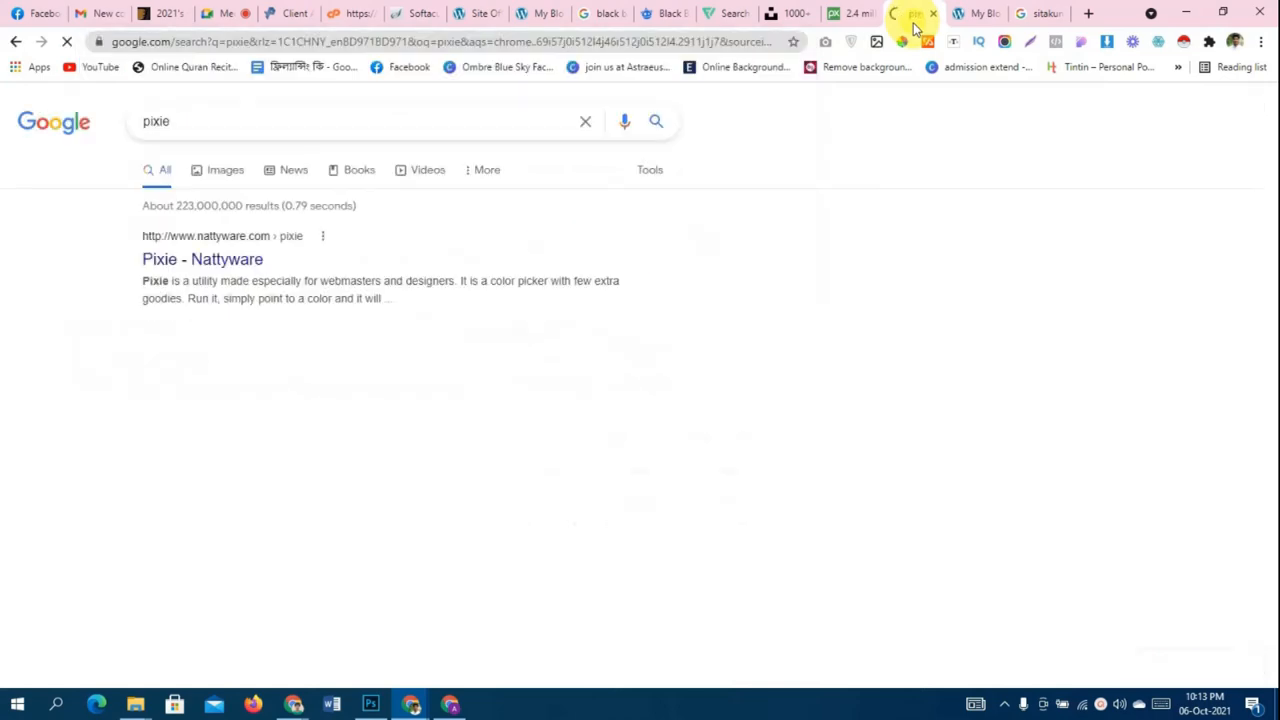
pyautogui.scroll(-3, 130, 292)
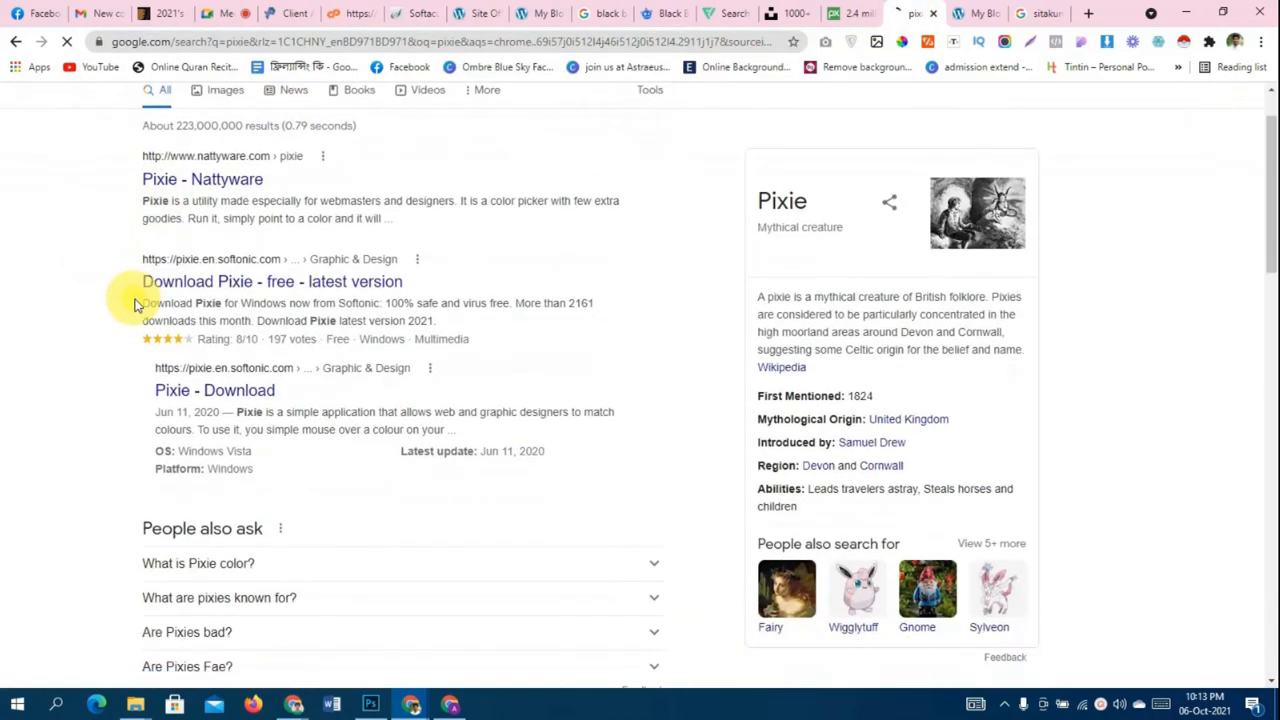
pyautogui.scroll(-10, 137, 303)
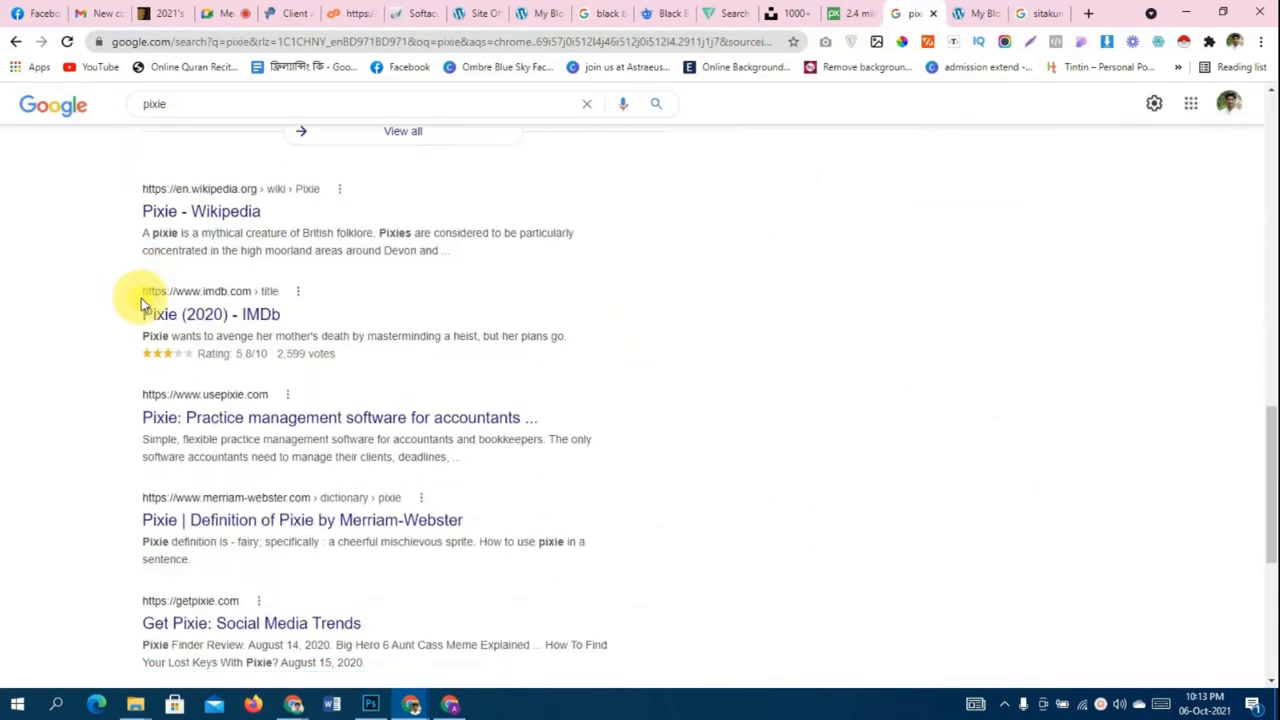
pyautogui.scroll(13, 5, 321)
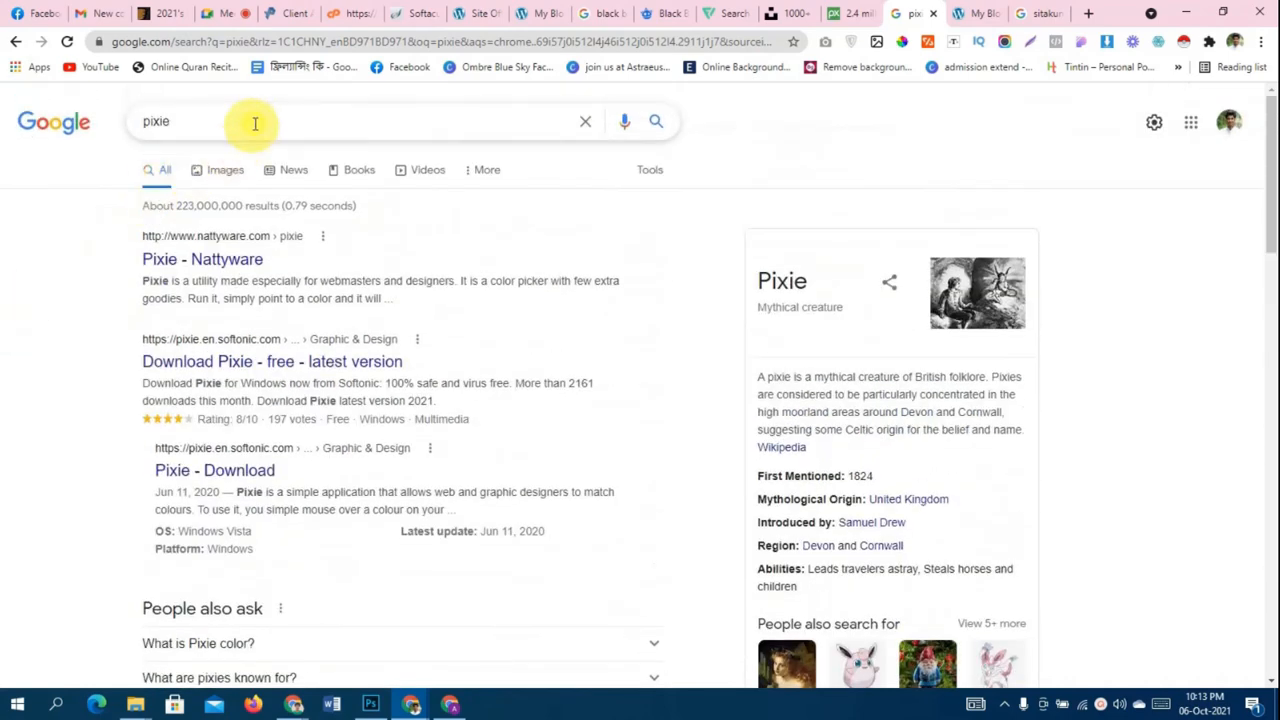
pyautogui.click(246, 127)
pyautogui.write('web')
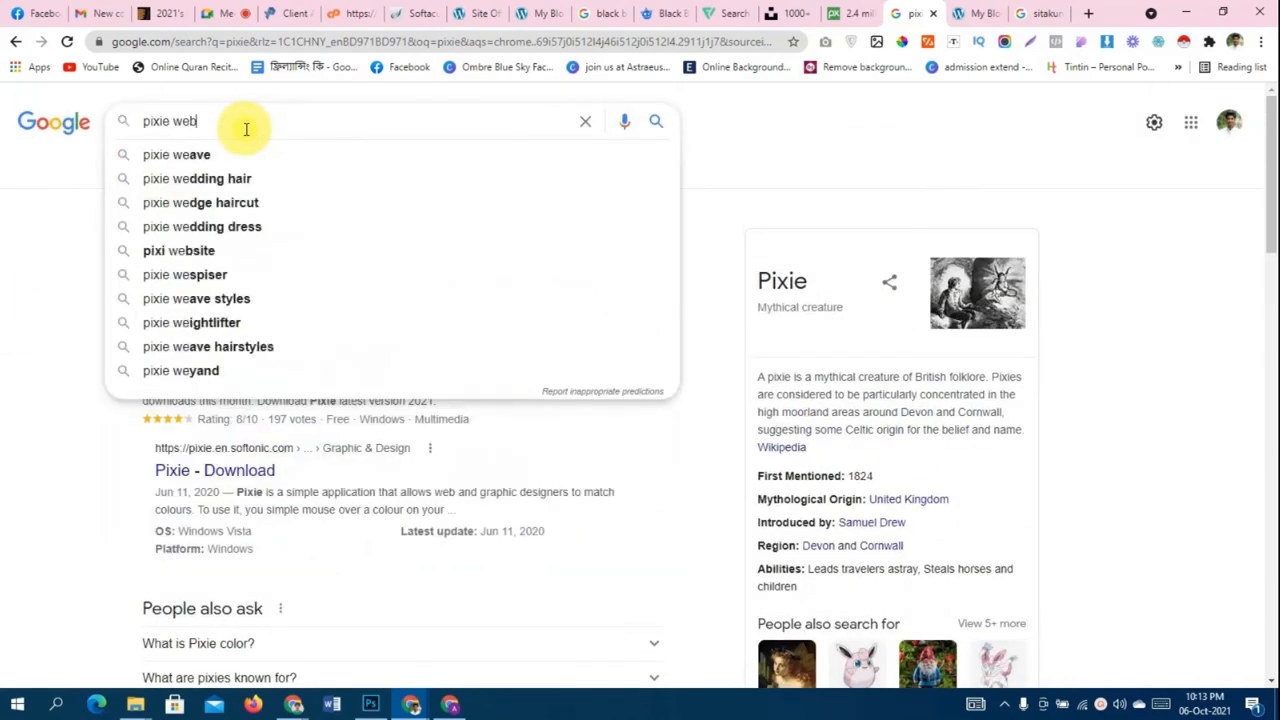
pyautogui.press('BackSpace')
pyautogui.press('BackSpace')
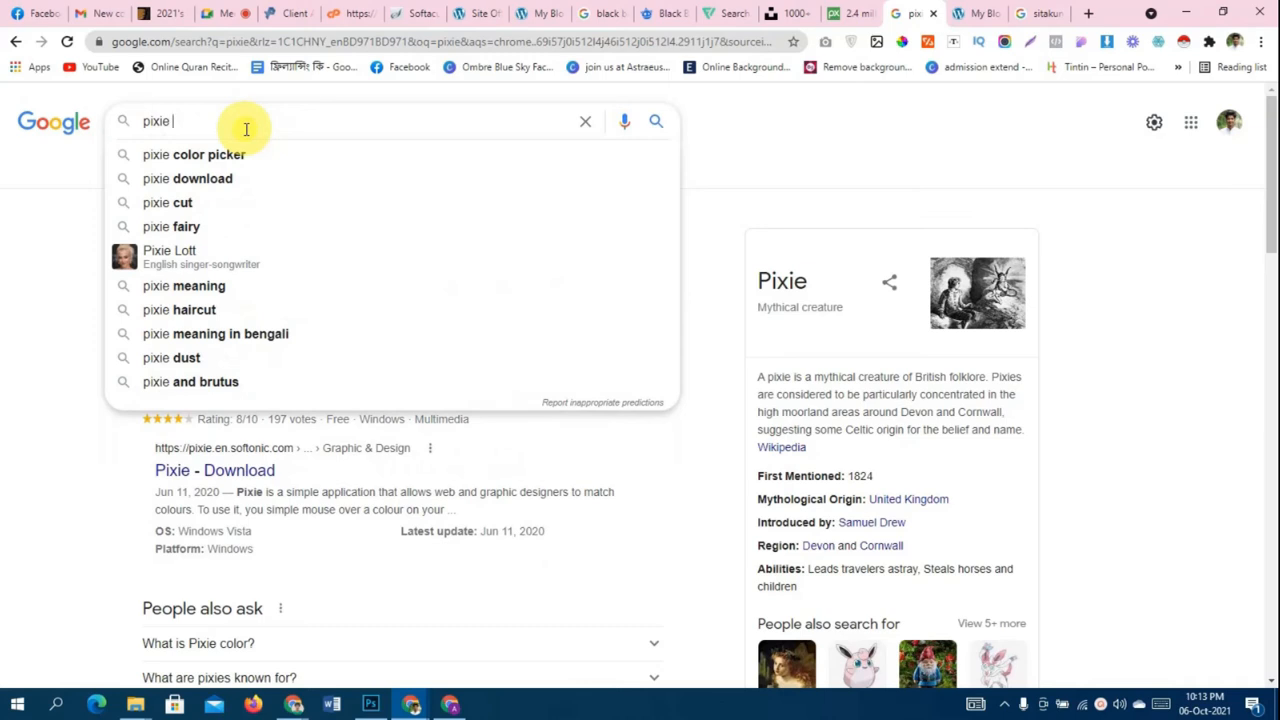
# - Replace the "pixie" query with "free image download" and run the Google search
pyautogui.press('BackSpace')
pyautogui.press('BackSpace')
pyautogui.press('BackSpace')
pyautogui.press('BackSpace')
pyautogui.press('BackSpace')
pyautogui.press('BackSpace')
pyautogui.write('free ')
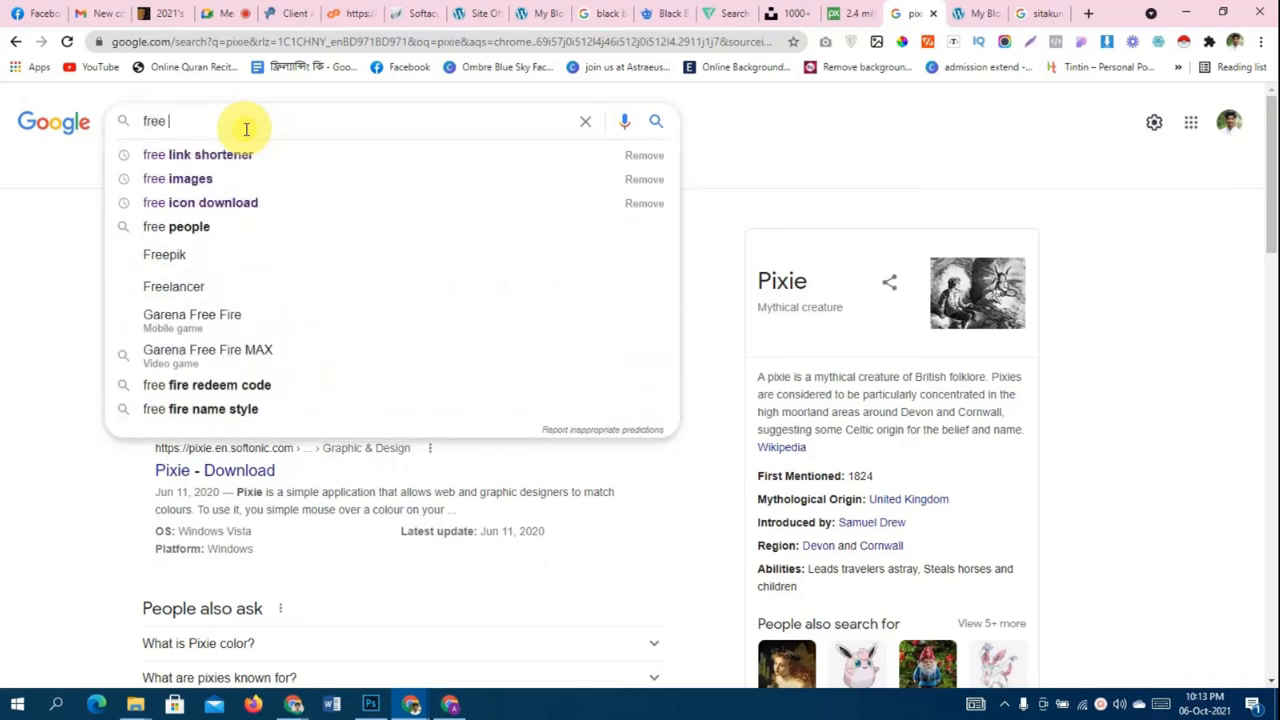
pyautogui.write('w')
pyautogui.press('BackSpace')
pyautogui.write('image ')
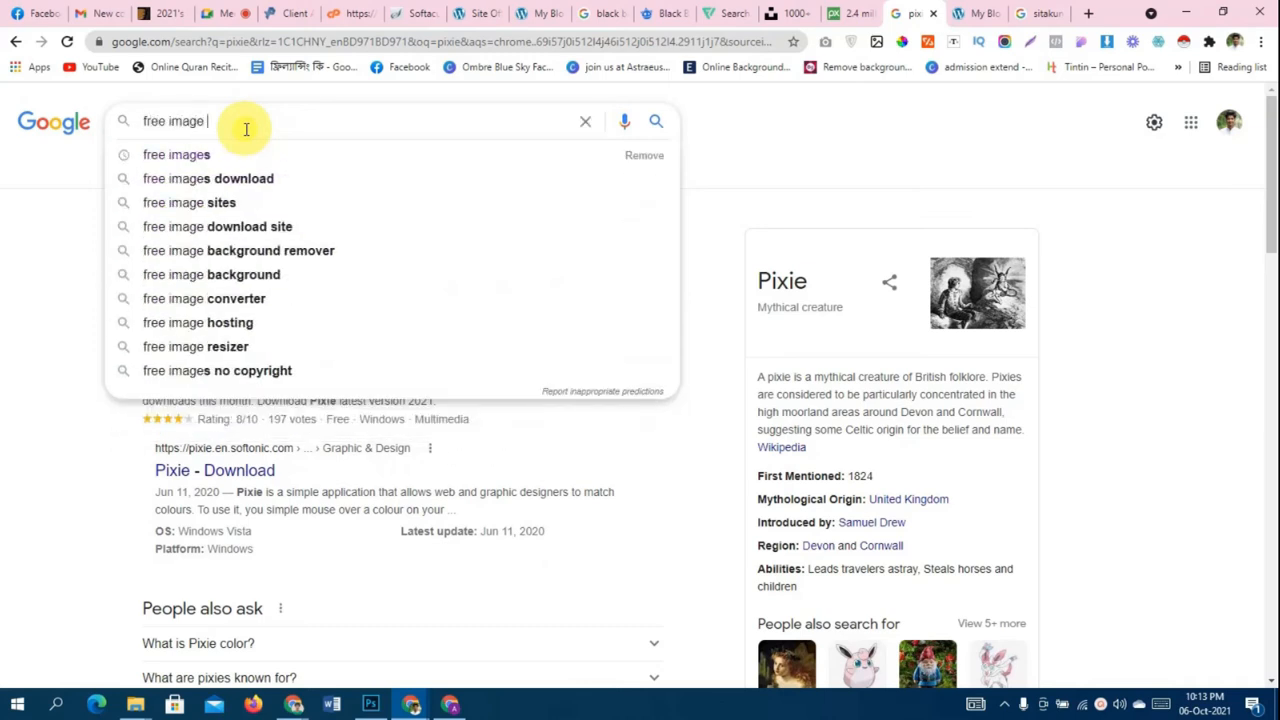
pyautogui.write('do')
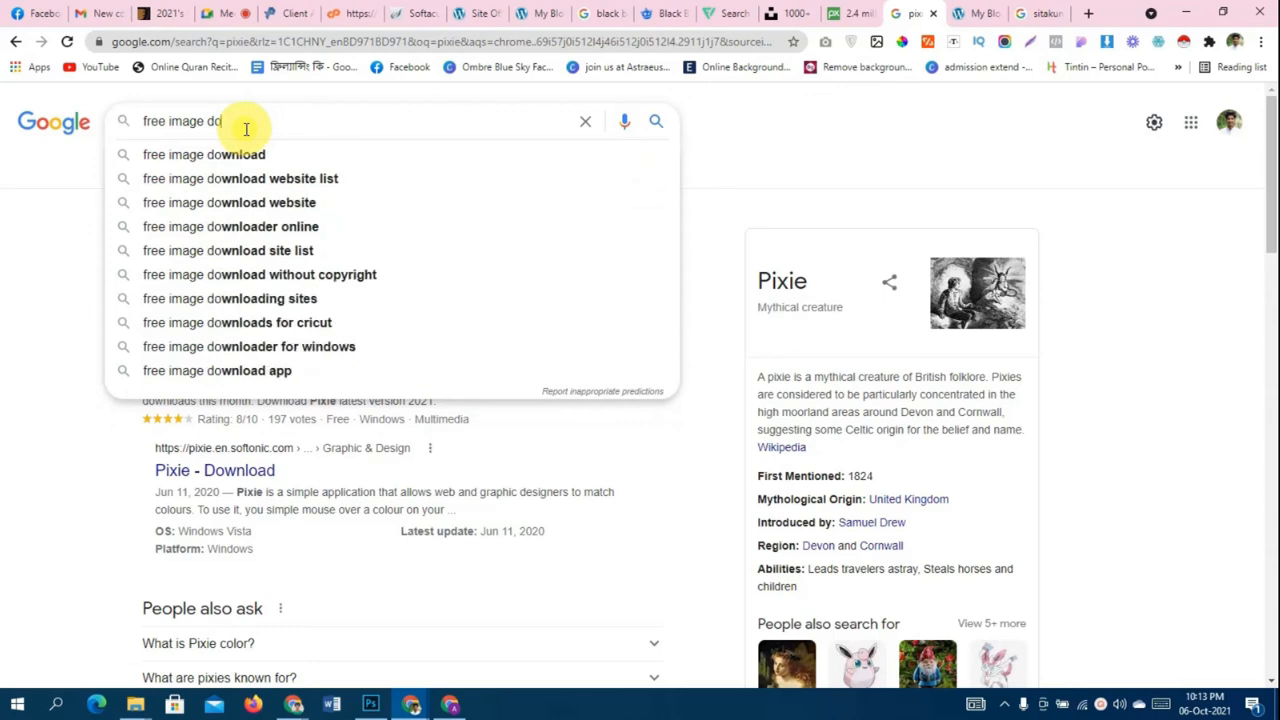
pyautogui.write('wn')
pyautogui.press('Down')
pyautogui.press('Return')
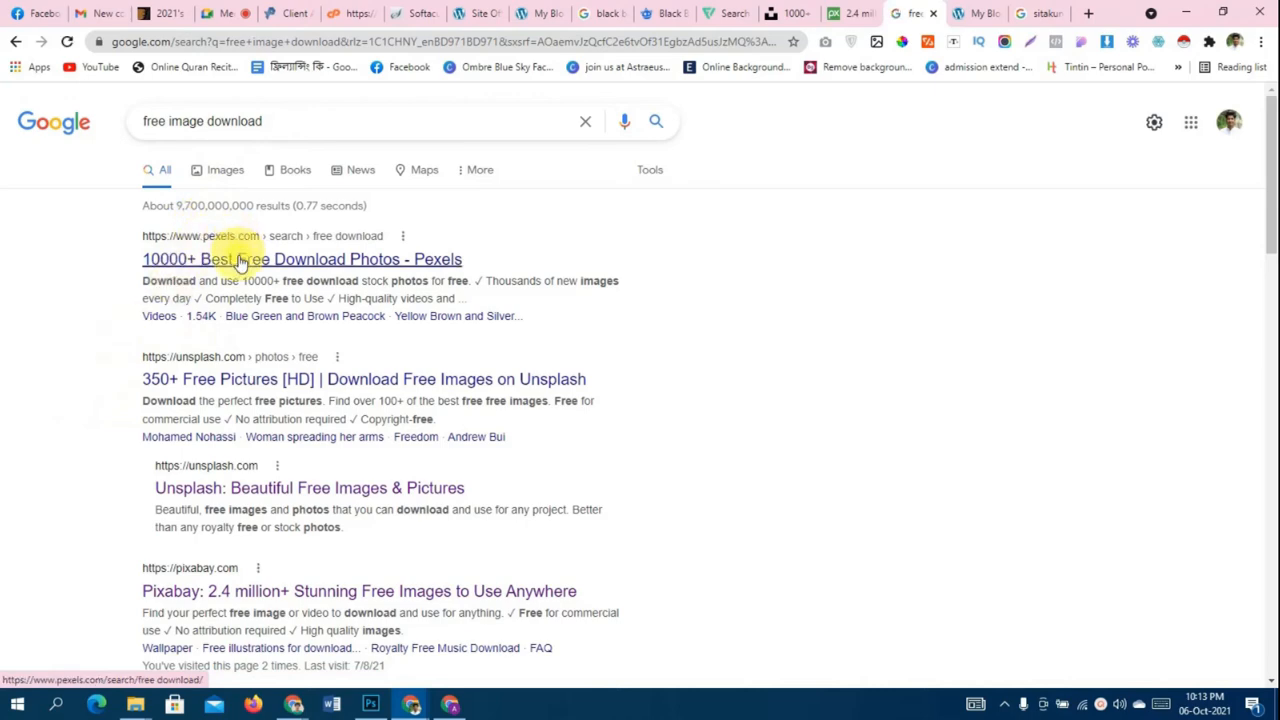
# - Open the Pexels free download photos result in a new tab and look through the other free image sites in the results
pyautogui.middleClick(240, 260)
pyautogui.scroll(-3, 120, 510)
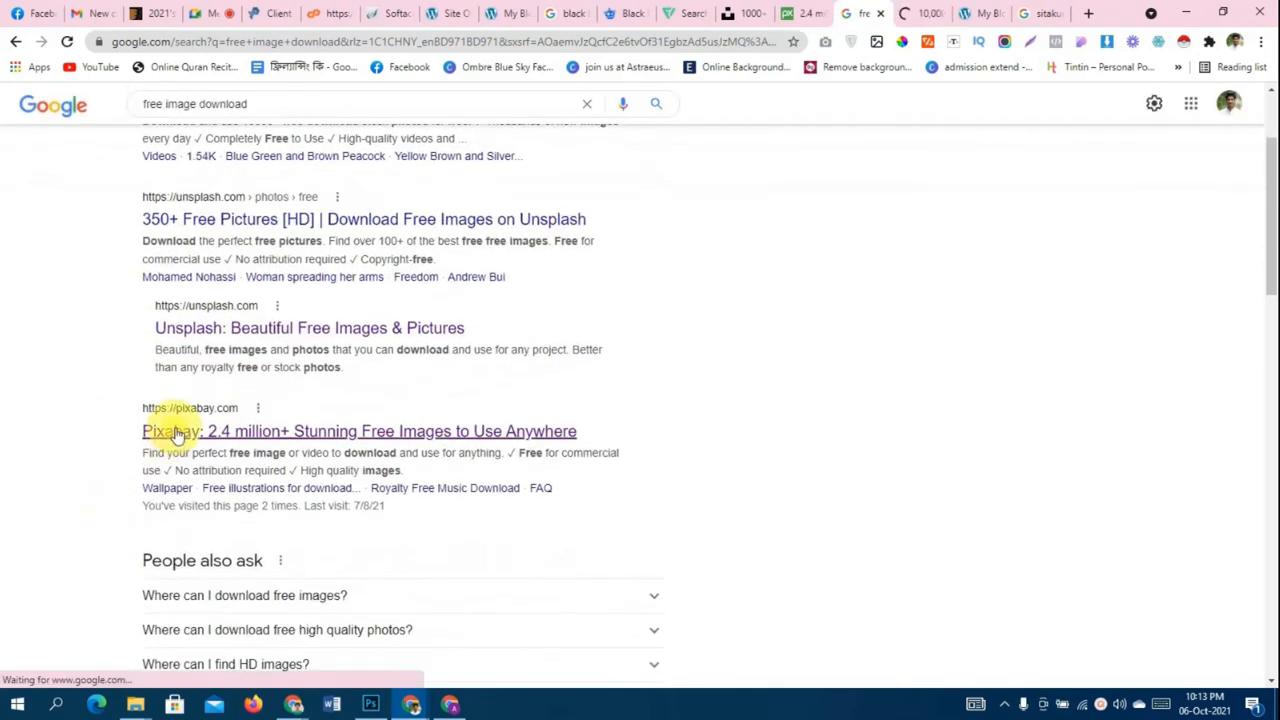
pyautogui.scroll(-5, 176, 433)
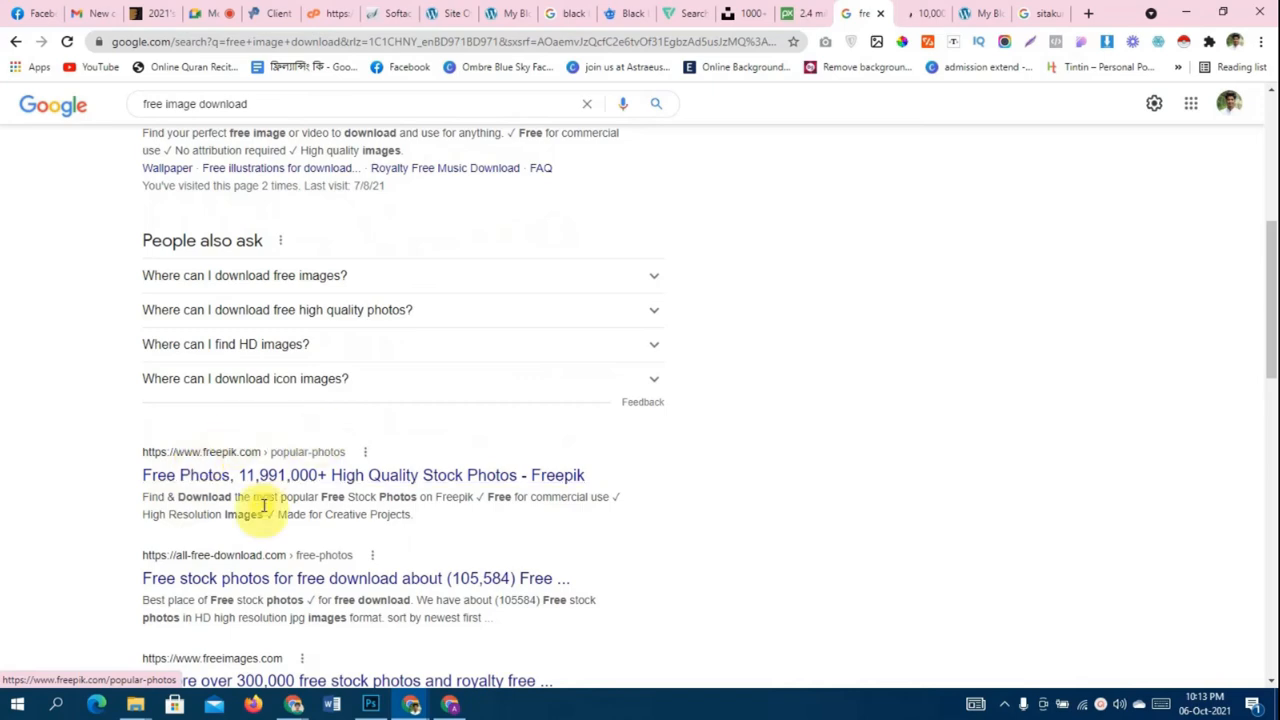
pyautogui.scroll(-4, 263, 505)
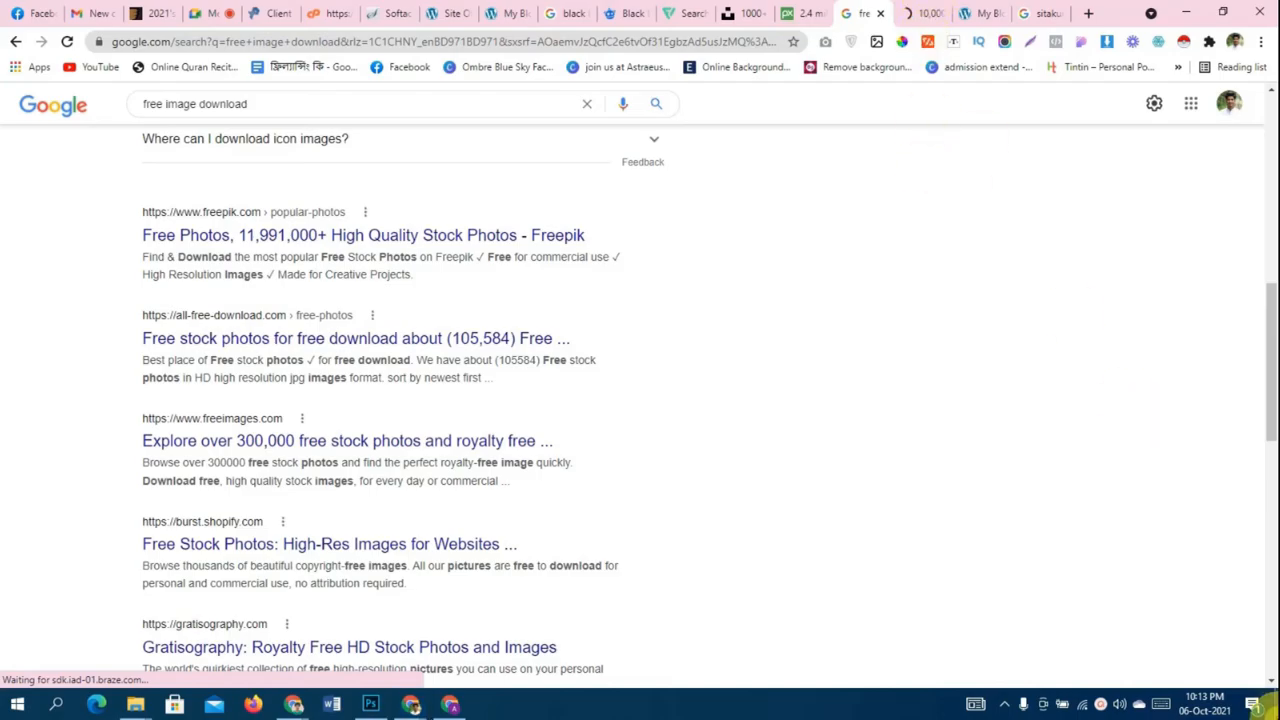
pyautogui.click(1270, 708)
pyautogui.click(1268, 700)
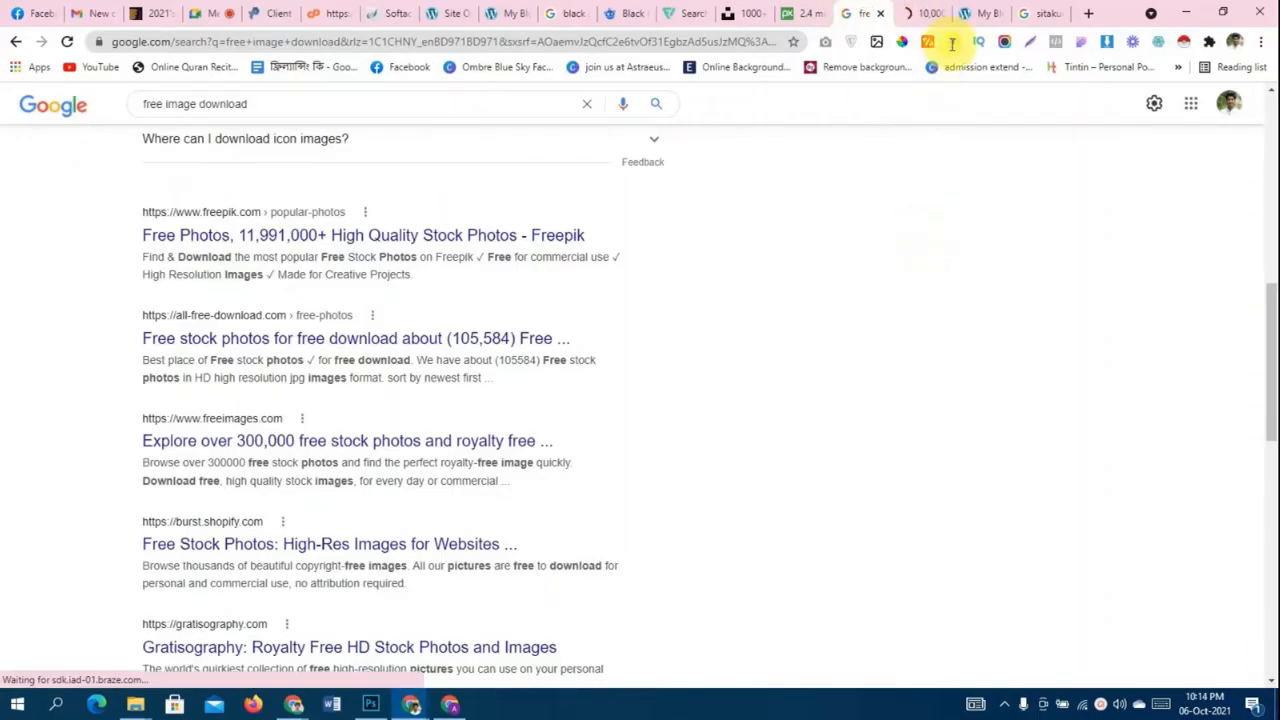
# - Switch to the Pexels page and browse its free download photos
pyautogui.click(978, 13)
pyautogui.hotkey('ctrl', 'shift', 'Tab')
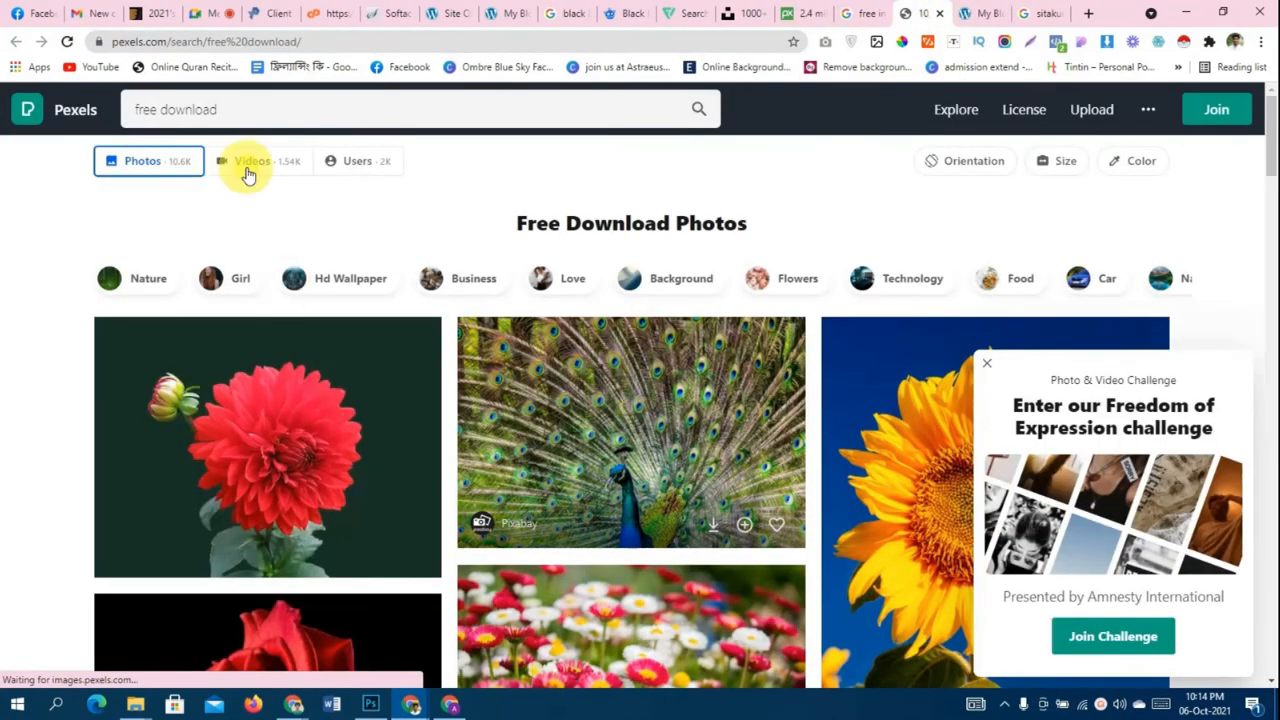
pyautogui.scroll(-1, 409, 355)
pyautogui.scroll(-4, 409, 357)
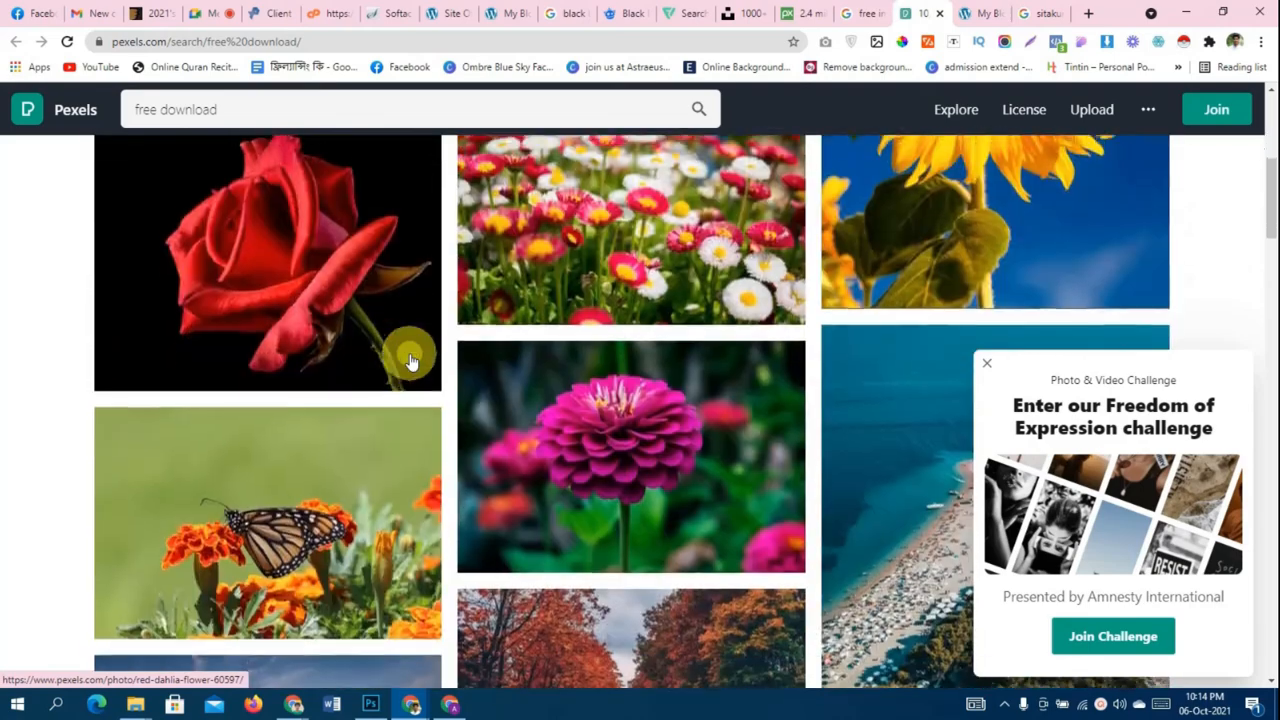
pyautogui.scroll(4, 586, 357)
pyautogui.scroll(-3, 749, 371)
pyautogui.scroll(-4, 749, 373)
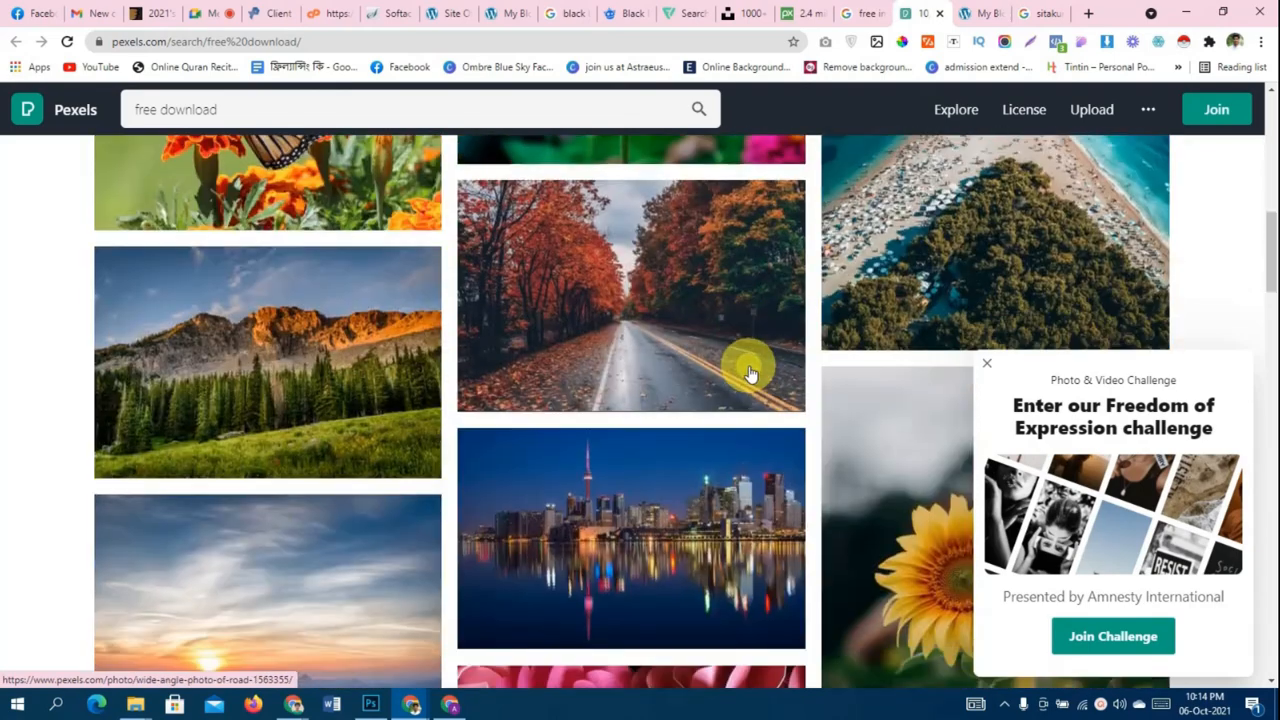
pyautogui.scroll(-6, 686, 435)
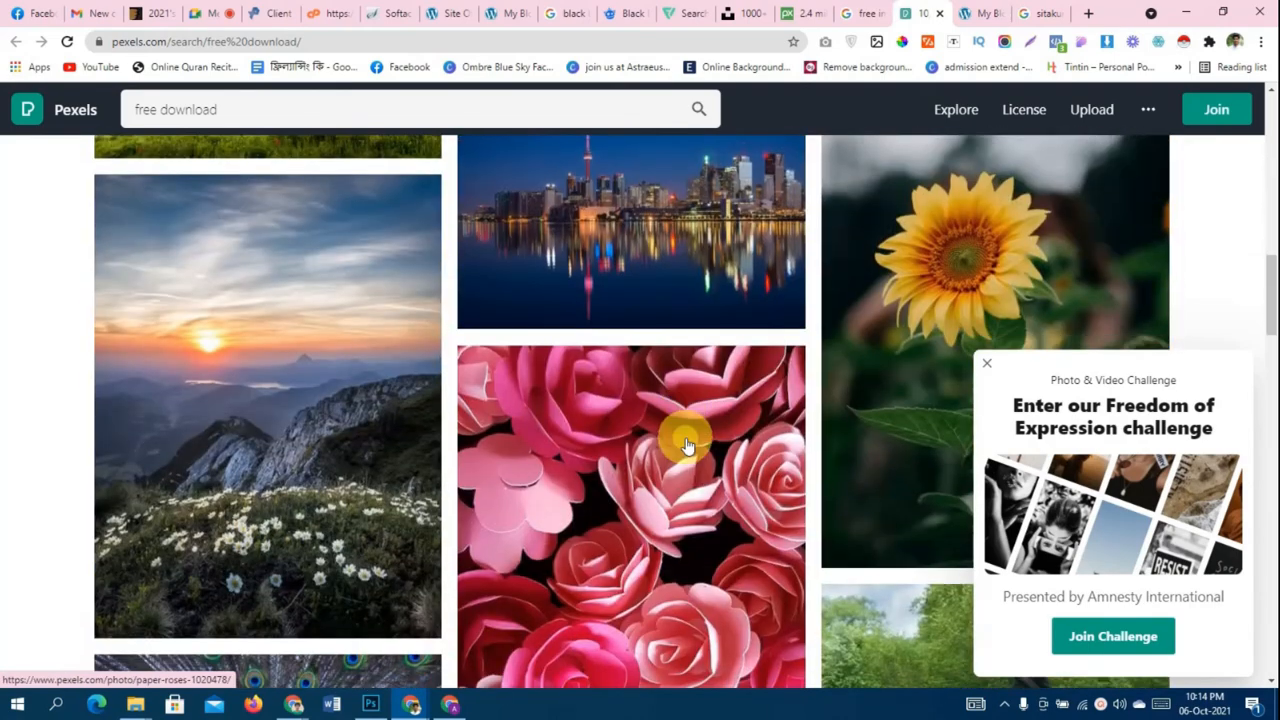
pyautogui.scroll(4, 686, 437)
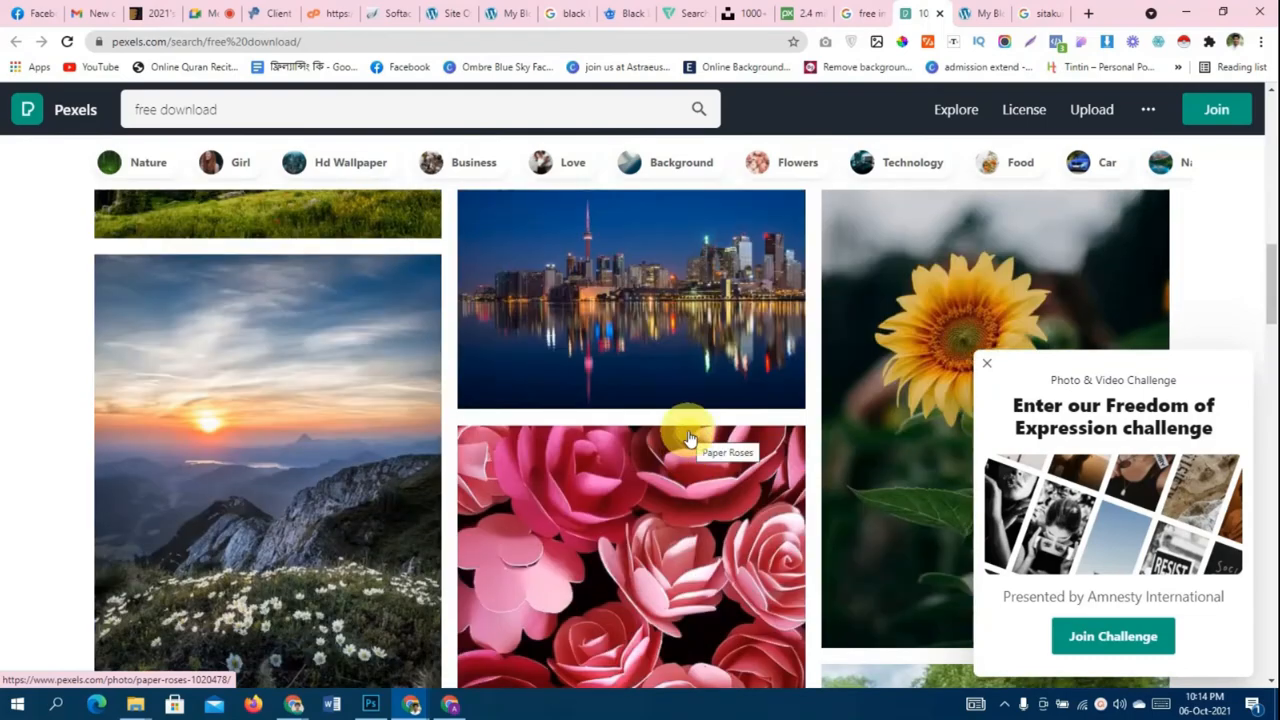
pyautogui.scroll(-15, 688, 438)
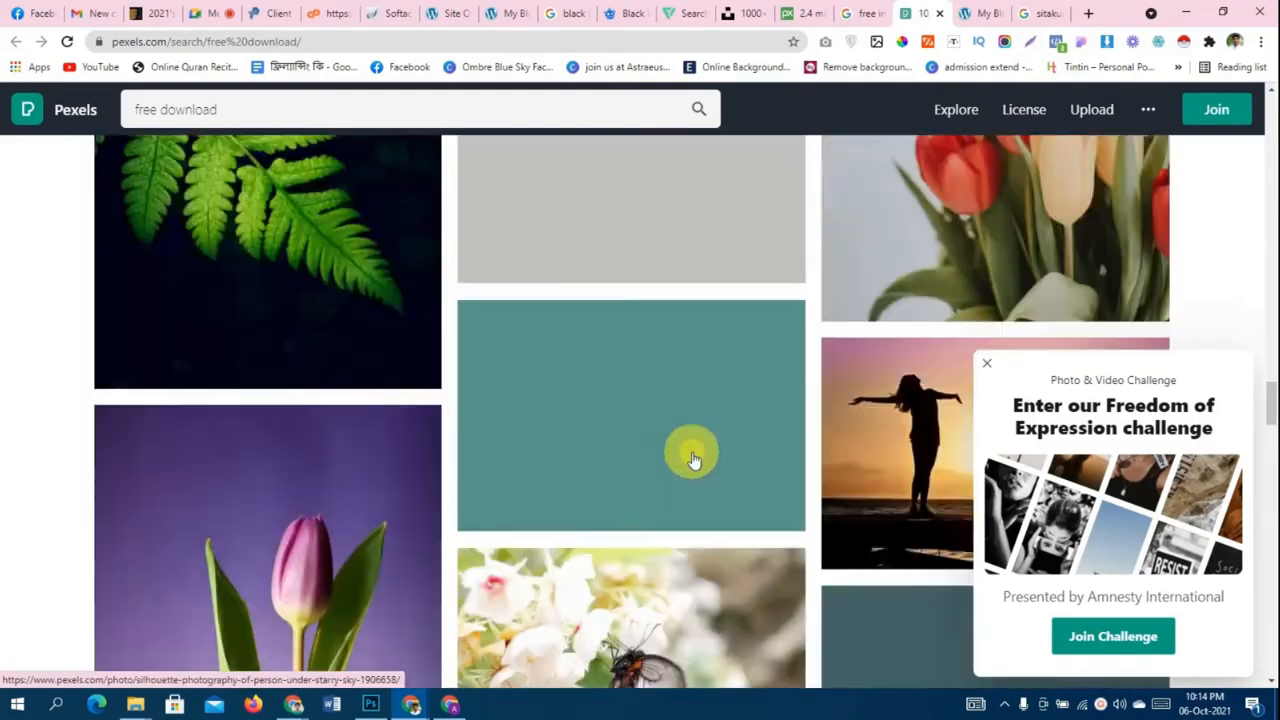
pyautogui.scroll(-5, 691, 451)
pyautogui.scroll(4, 691, 463)
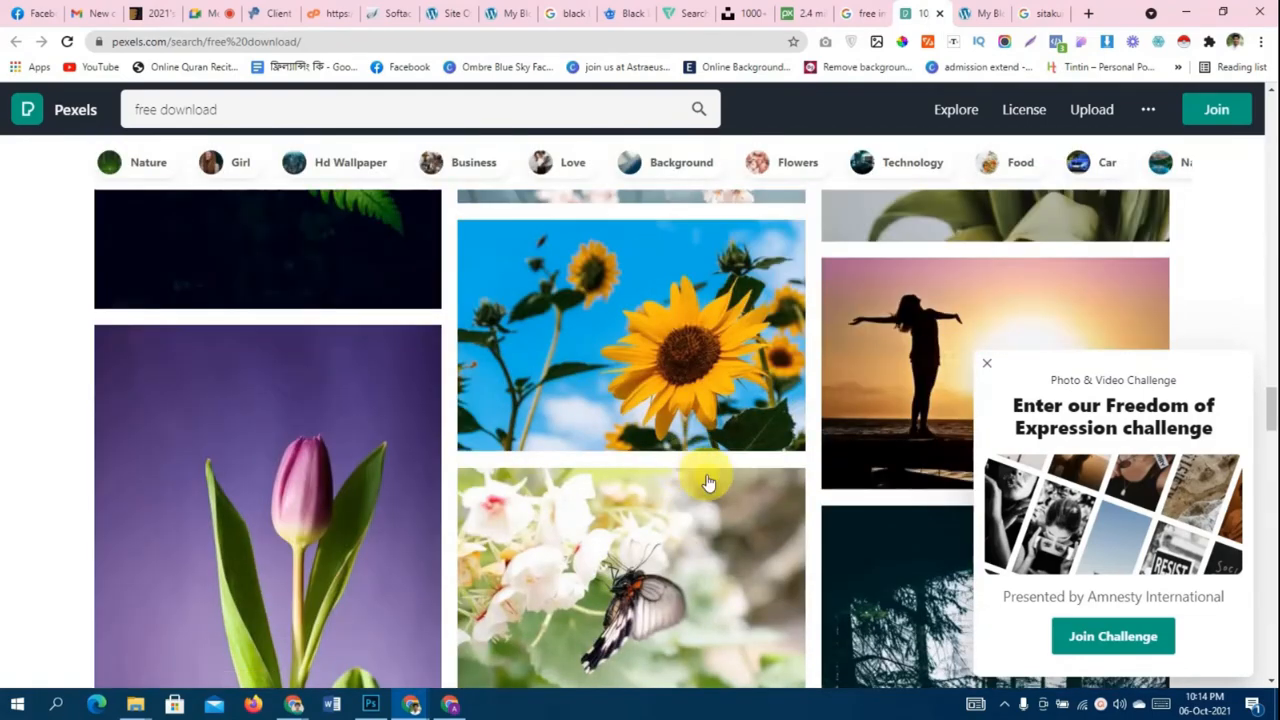
pyautogui.scroll(-10, 707, 483)
pyautogui.scroll(3, 689, 498)
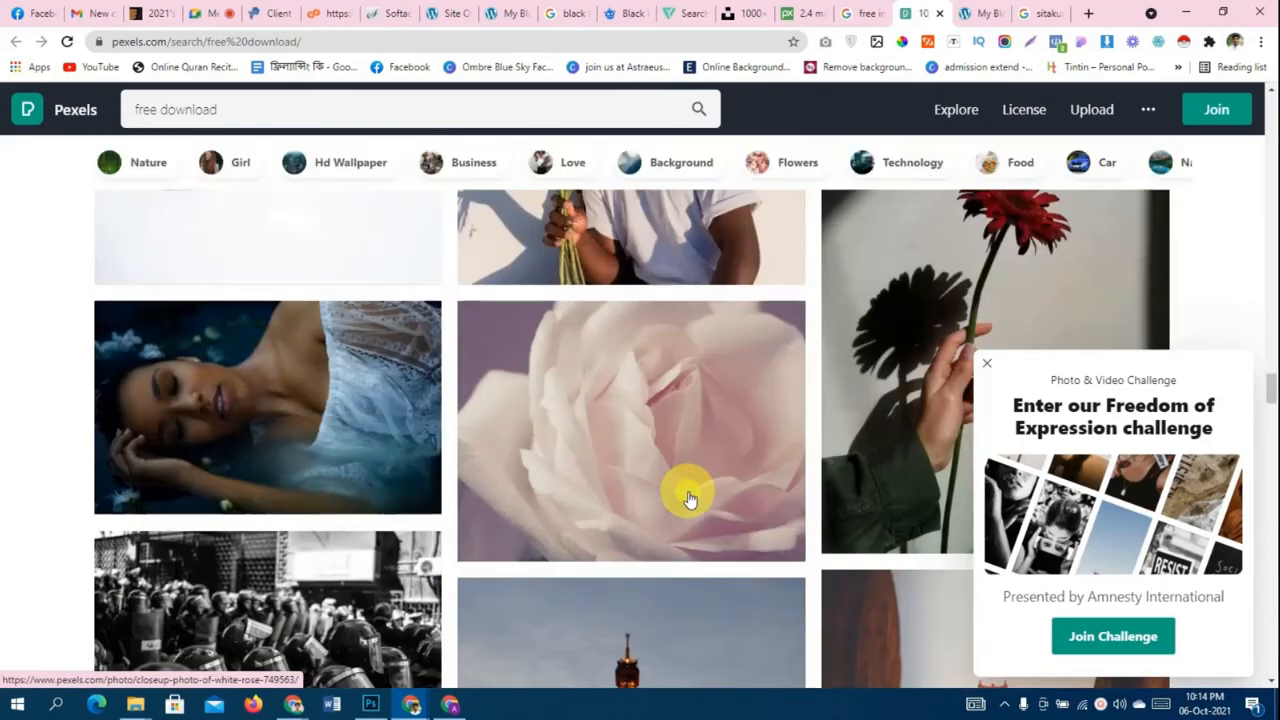
pyautogui.scroll(-10, 689, 498)
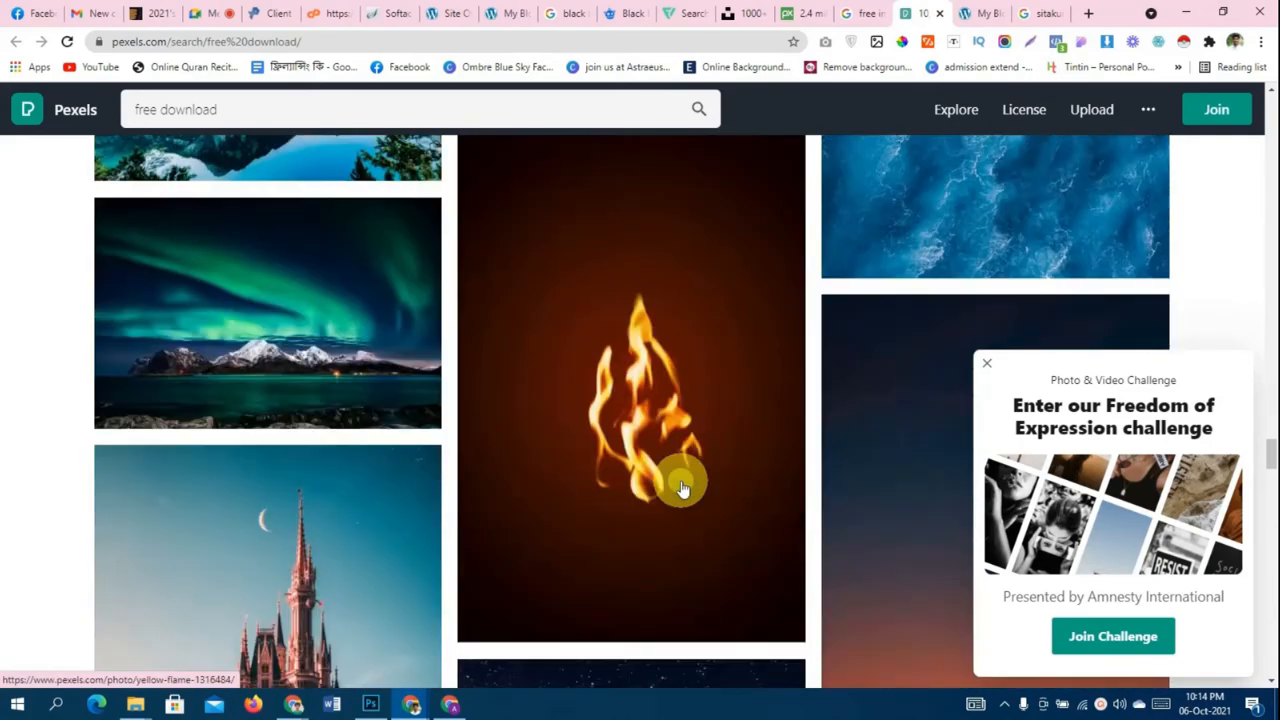
pyautogui.scroll(-5, 680, 488)
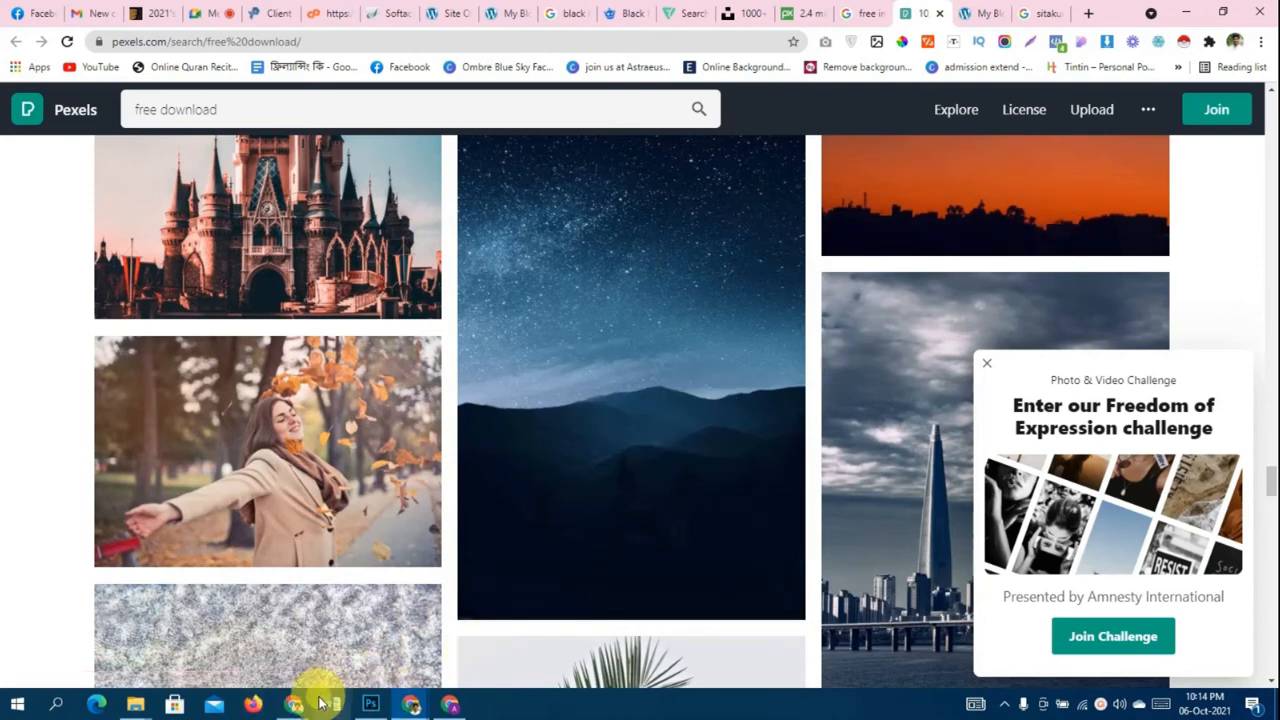
# - Show the Windows desktop and refresh it
pyautogui.click(1276, 706)
pyautogui.rightClick(508, 106)
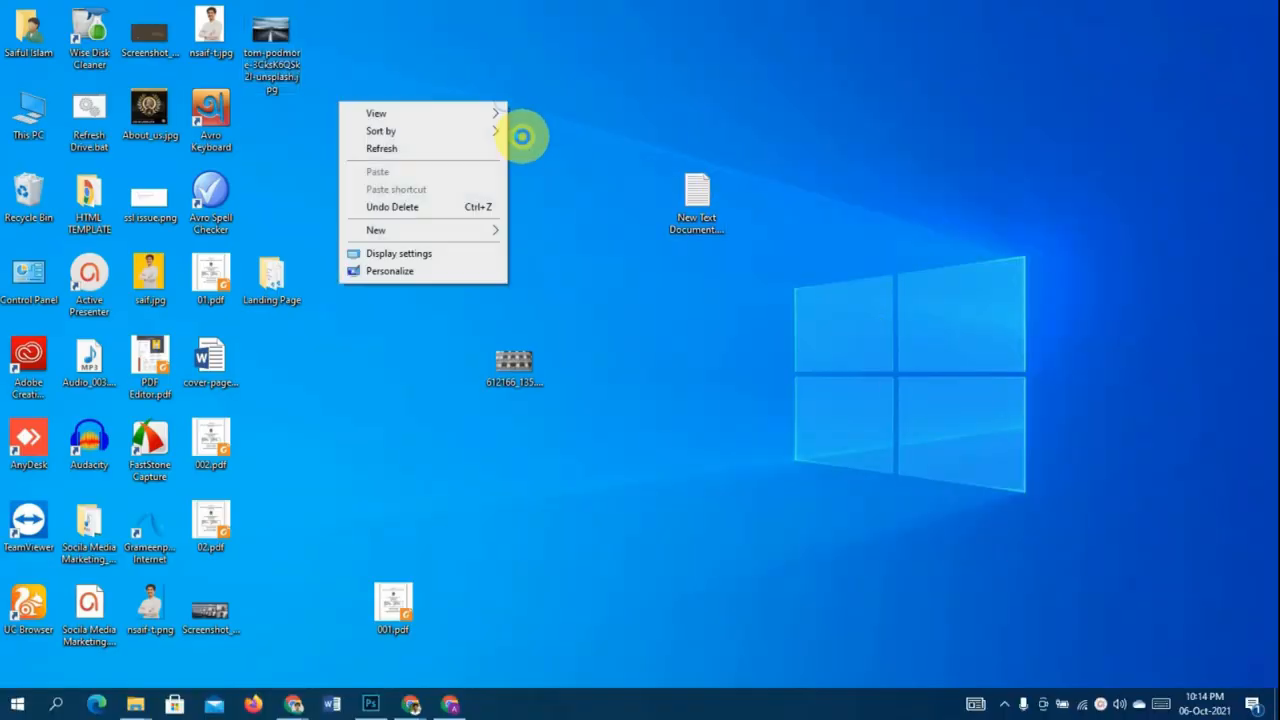
pyautogui.click(457, 145)
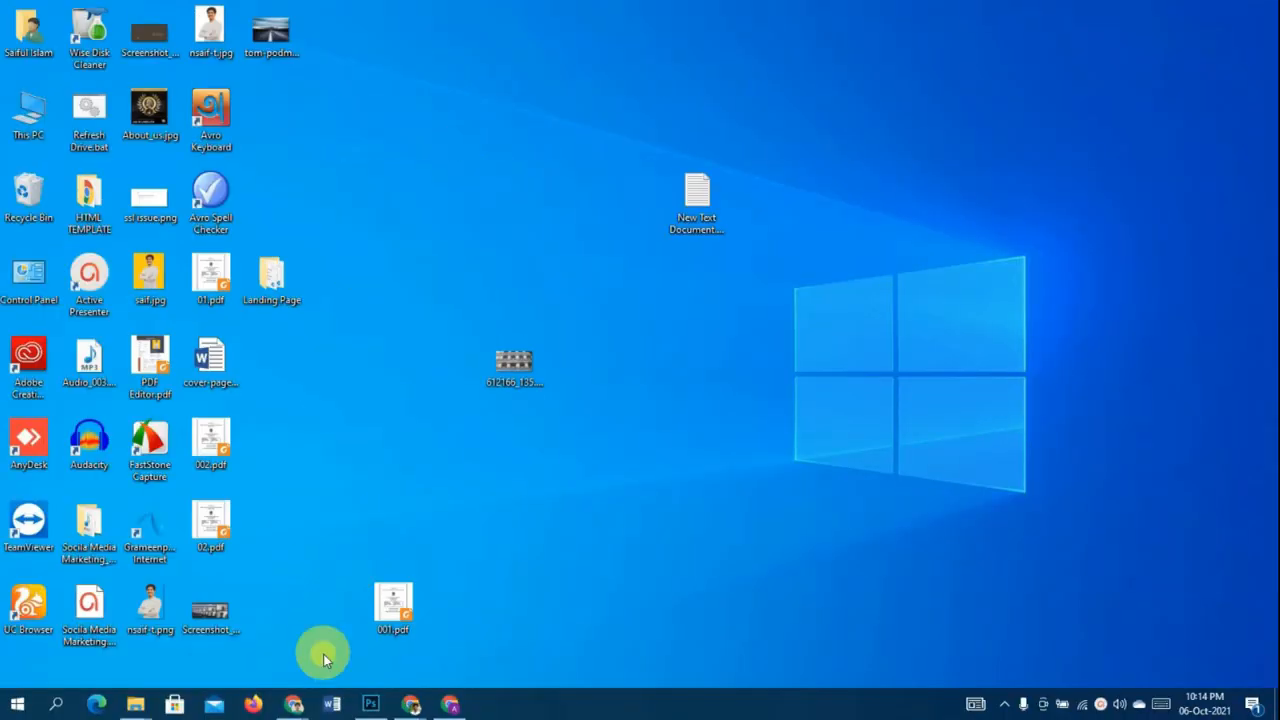
pyautogui.click(274, 30)
pyautogui.rightClick(274, 30)
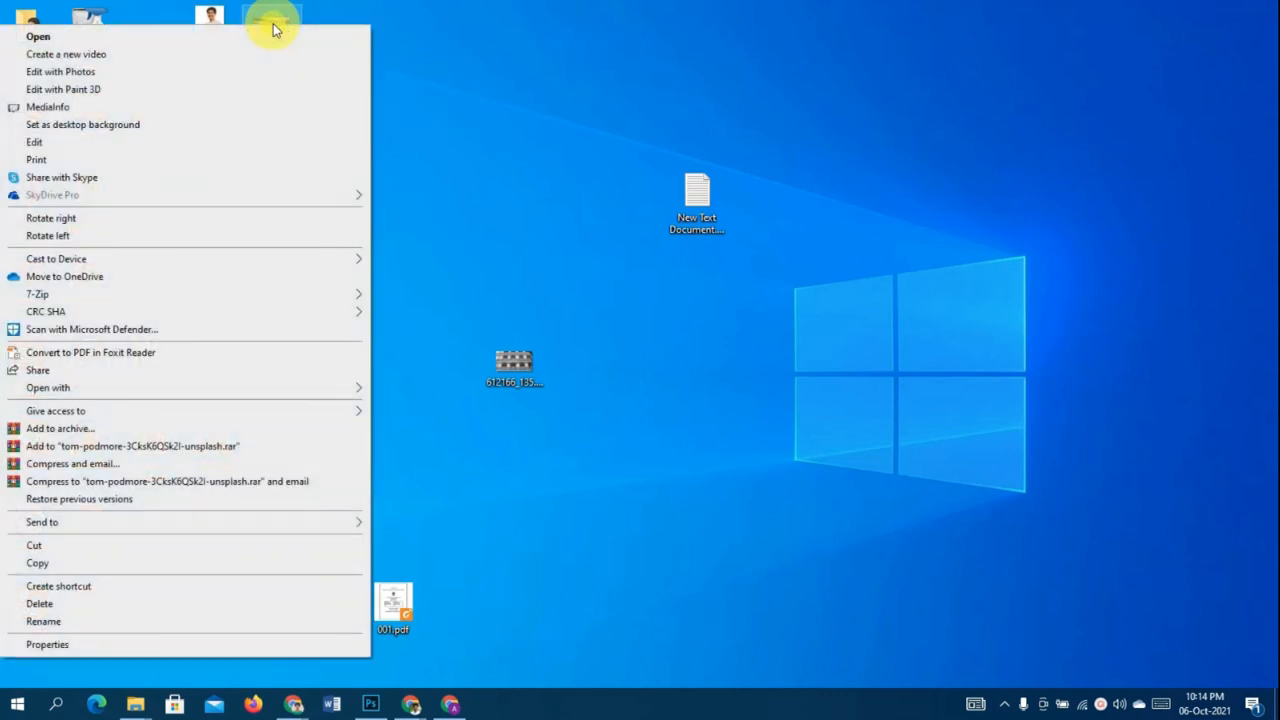
pyautogui.click(162, 164)
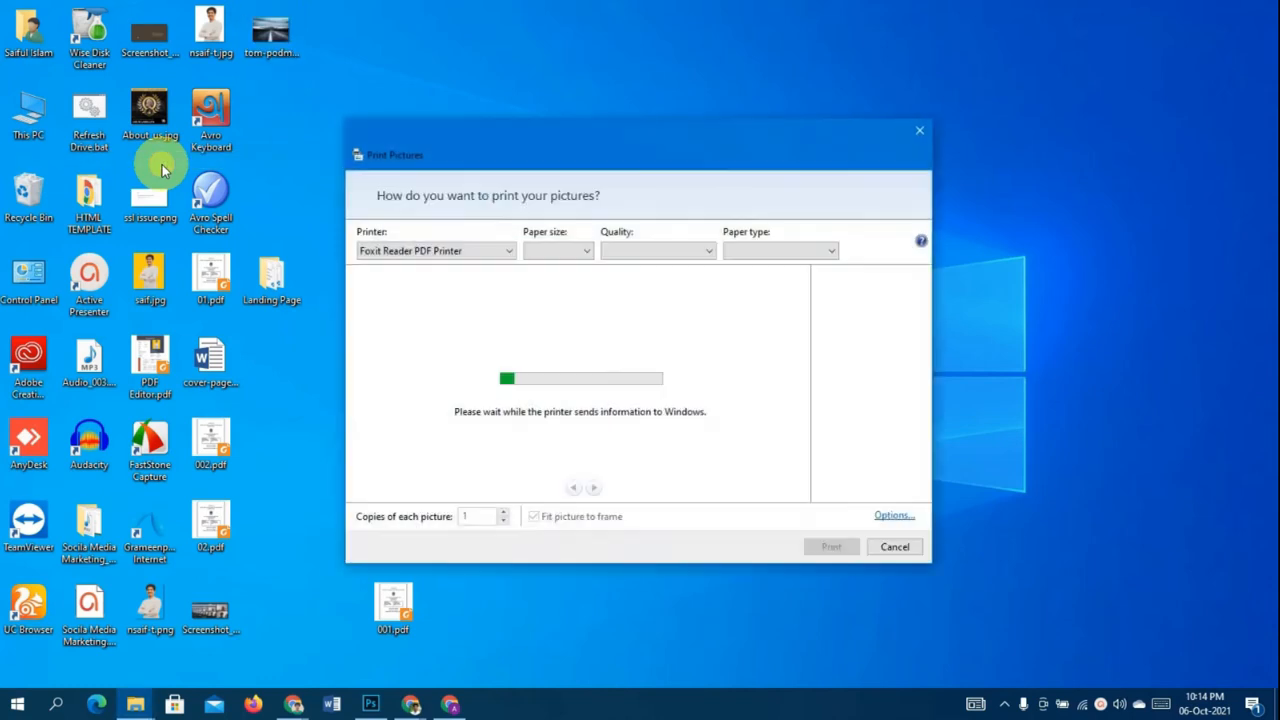
pyautogui.click(917, 131)
# - Open the Unsplash road photo from the desktop for editing in Paint and resize it to 700 pixels horizontally, maintaining the aspect ratio
pyautogui.rightClick(275, 38)
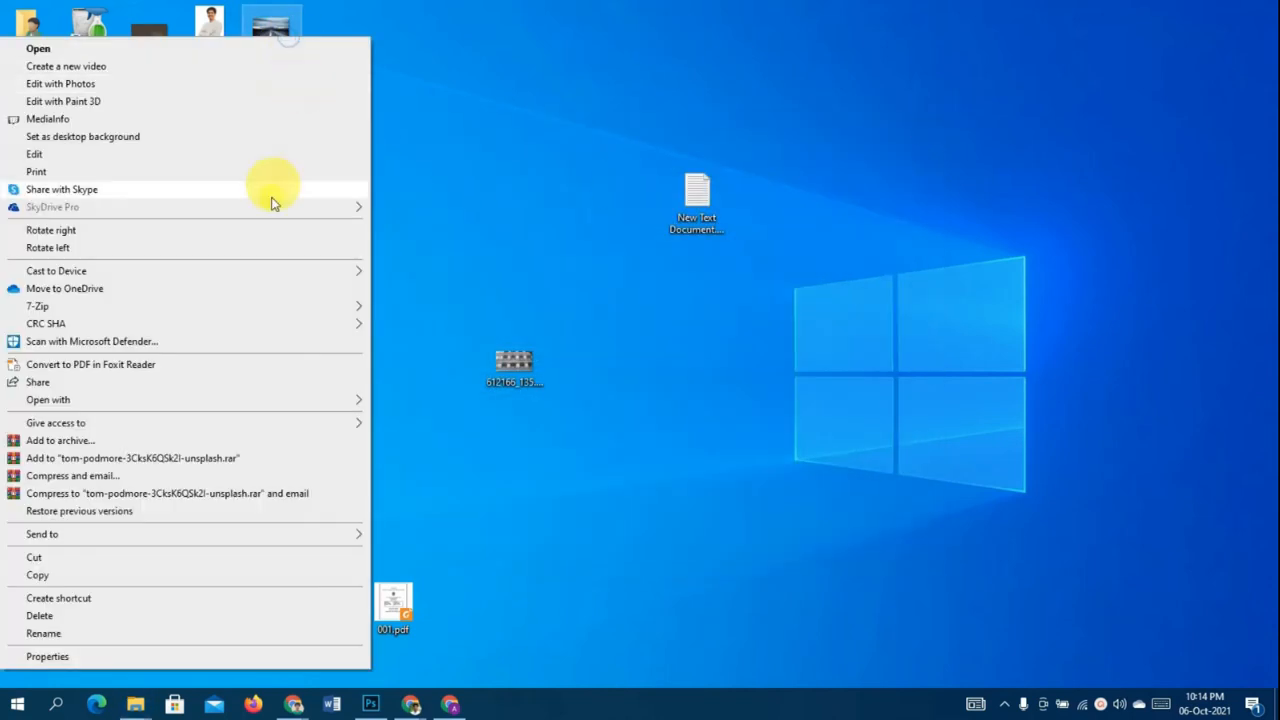
pyautogui.click(141, 156)
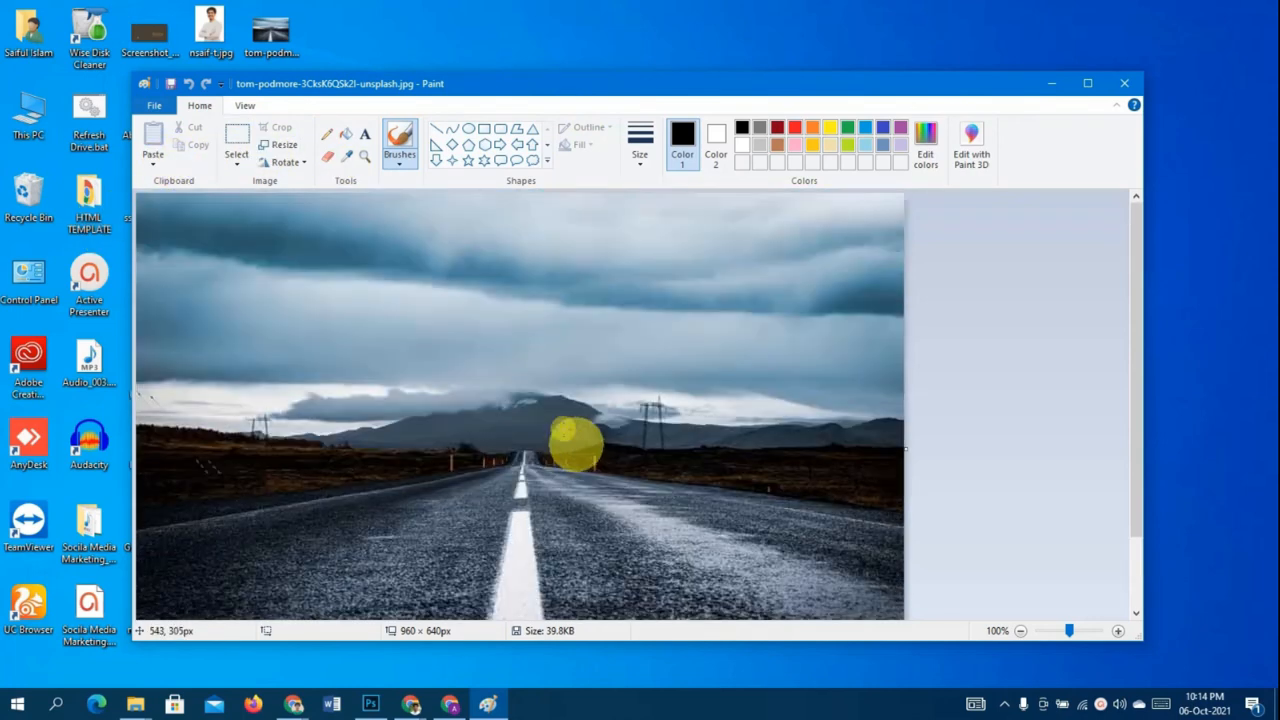
pyautogui.click(279, 148)
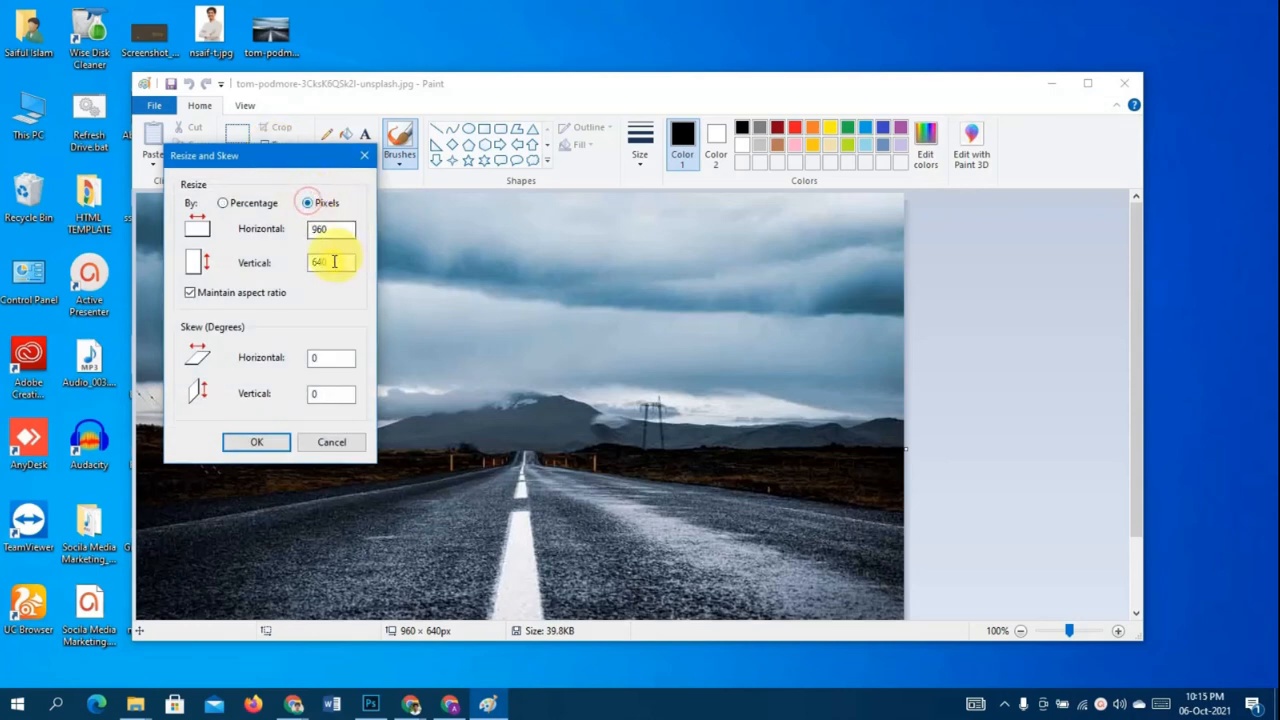
pyautogui.click(329, 229)
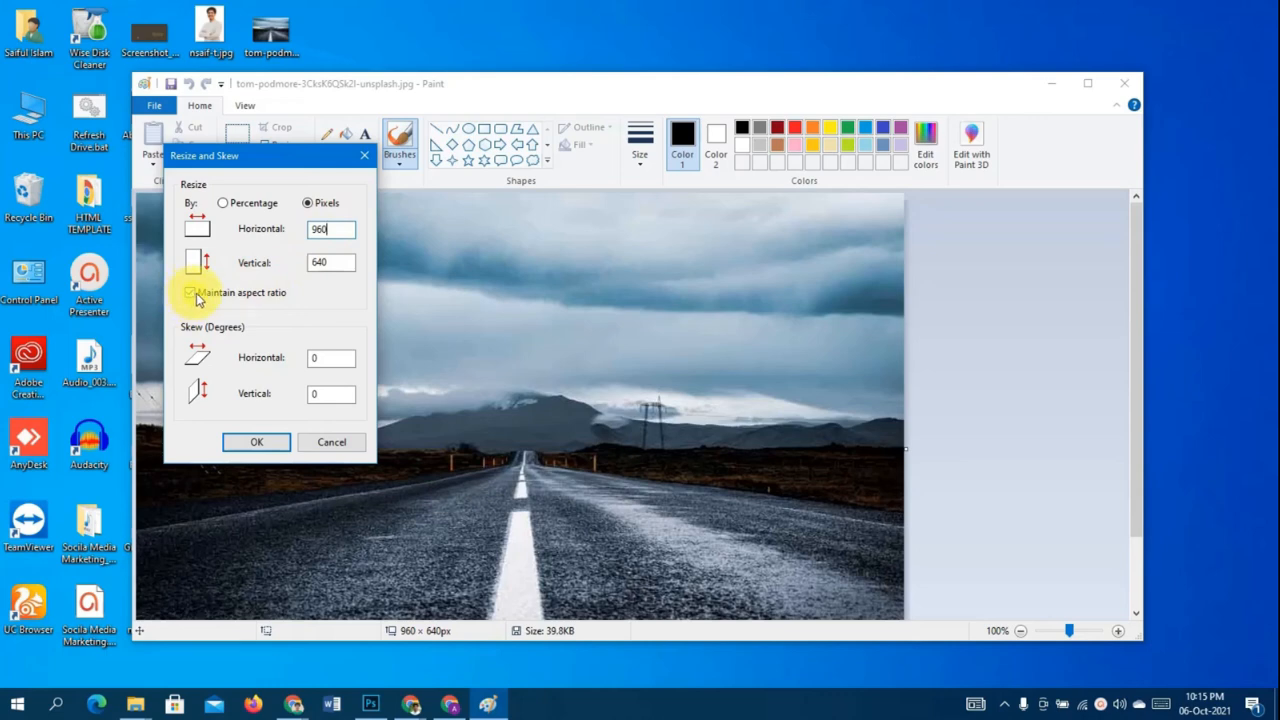
pyautogui.click(193, 295)
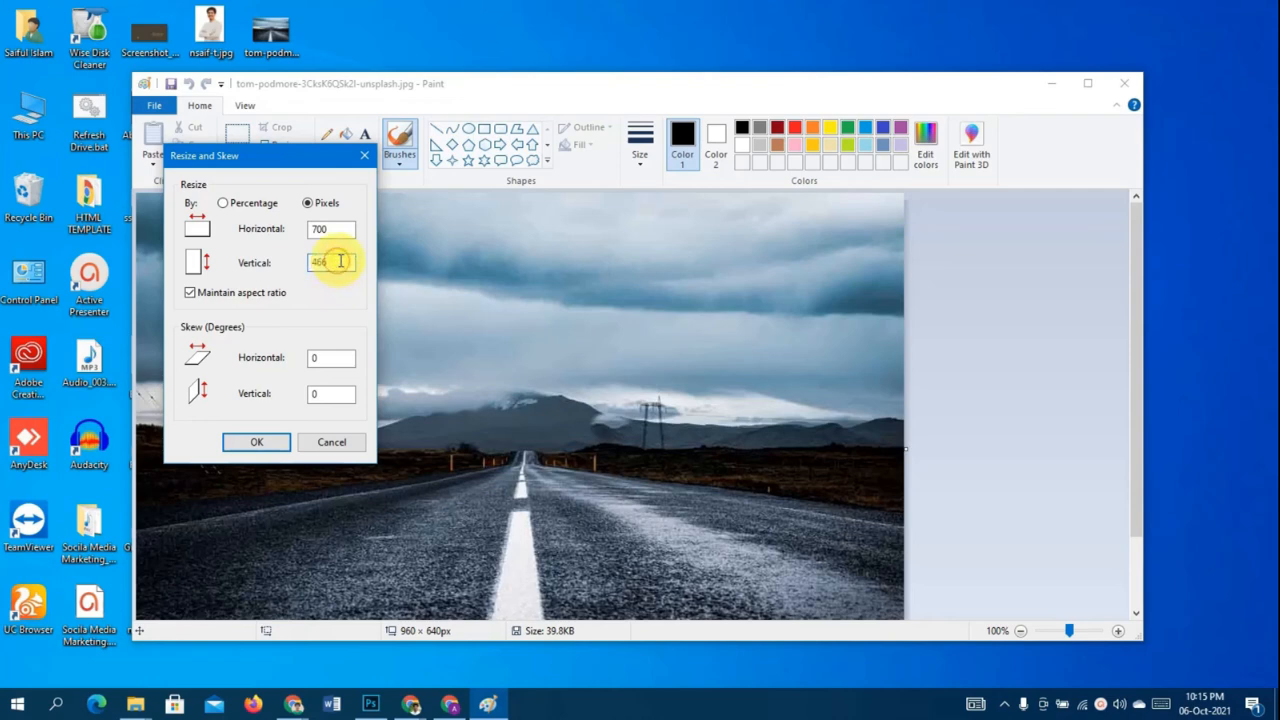
pyautogui.click(257, 444)
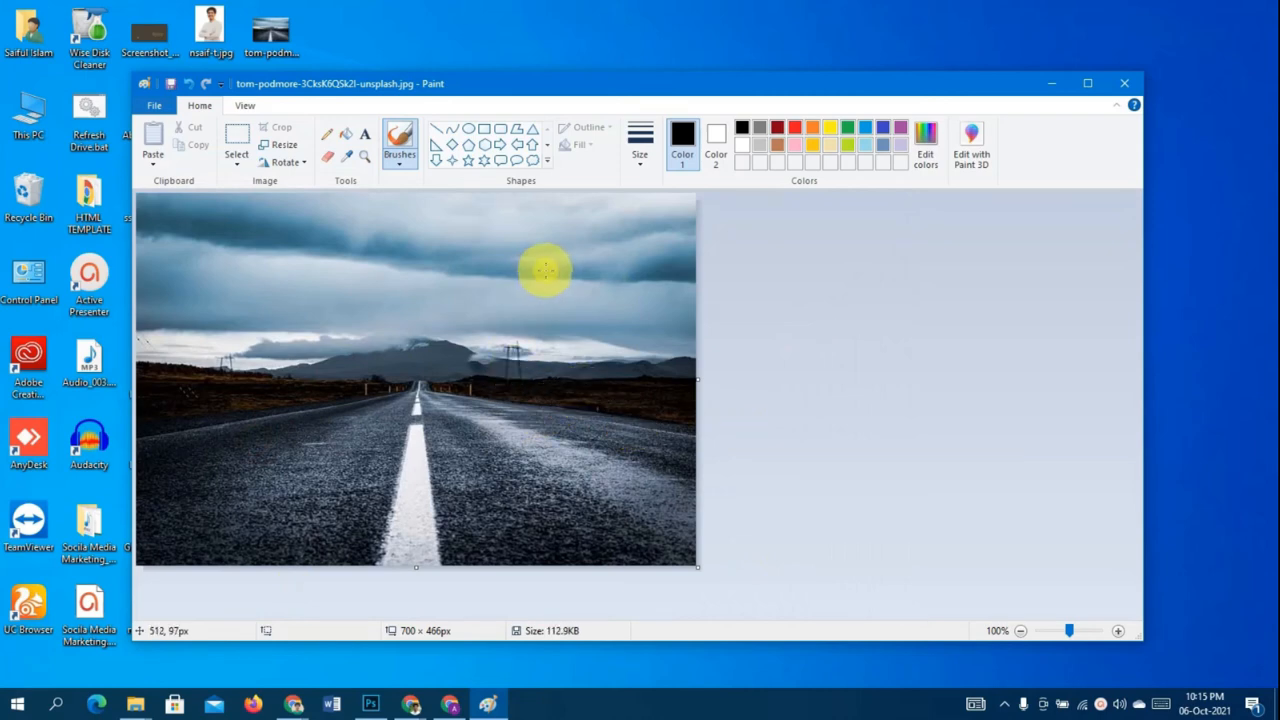
# - Close Paint with the resized road photo saved, and check the image in Photos before returning to the desktop
pyautogui.click(1124, 83)
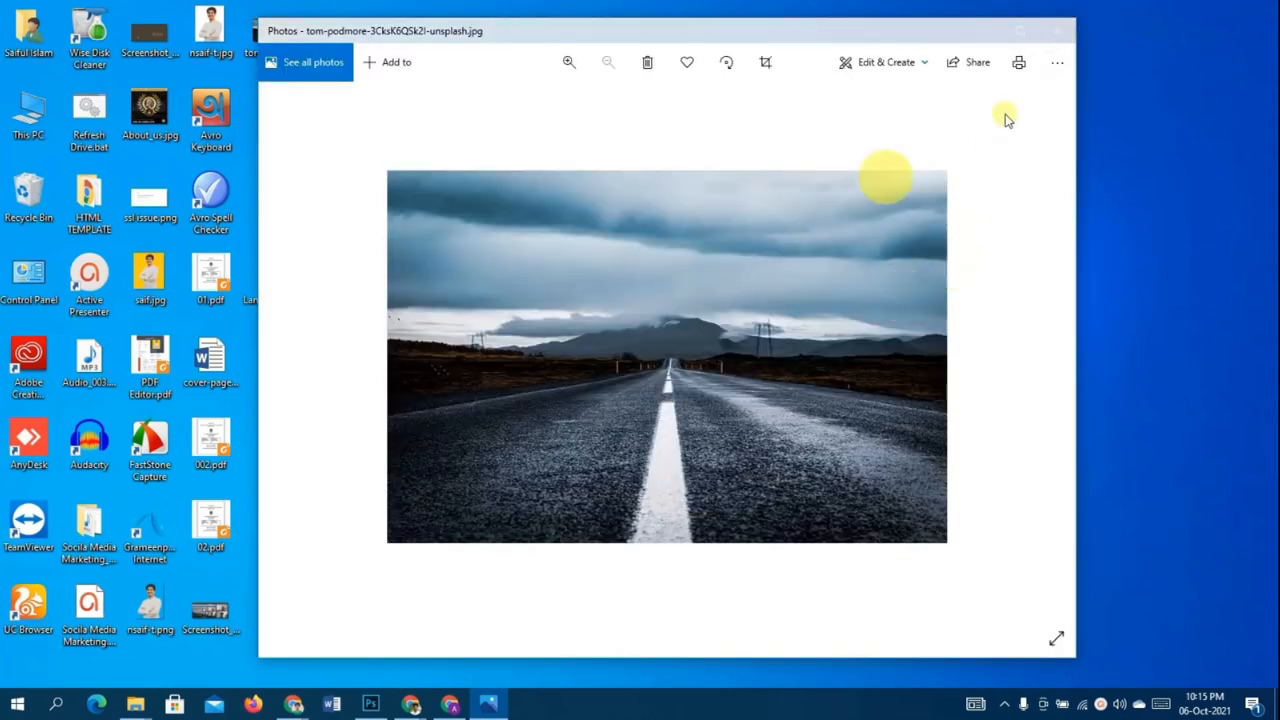
pyautogui.click(1064, 26)
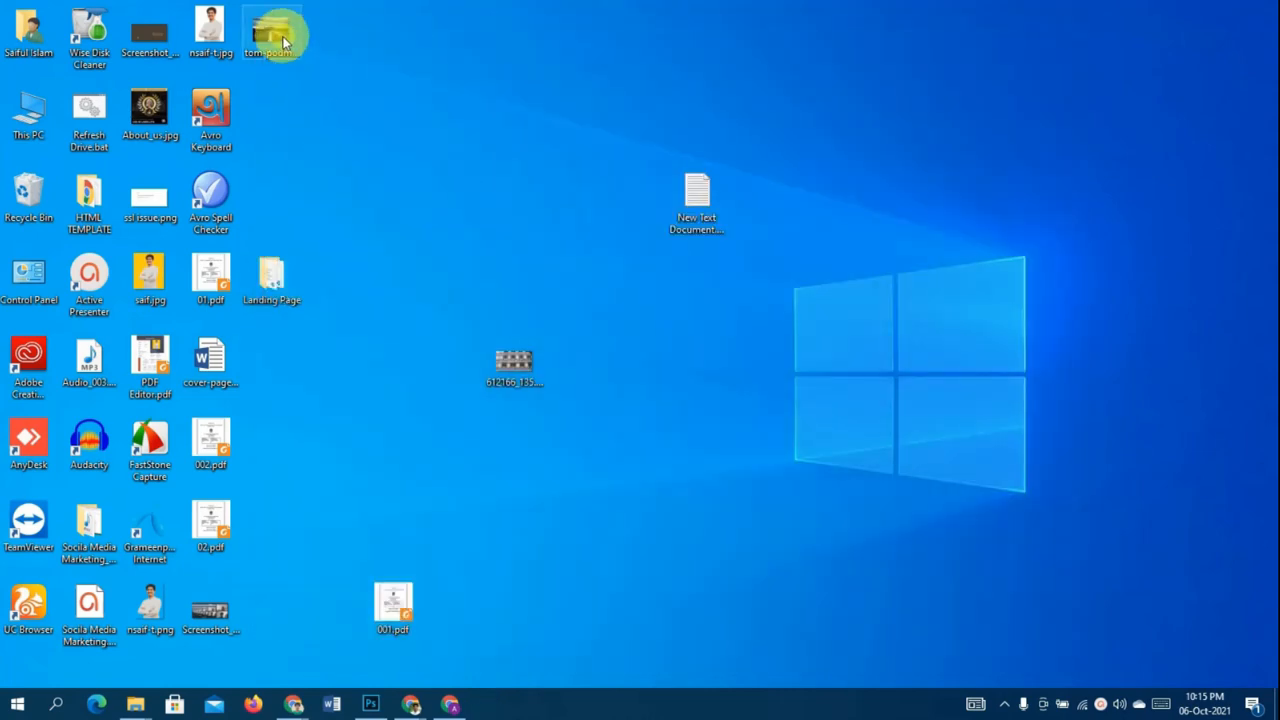
pyautogui.click(523, 75)
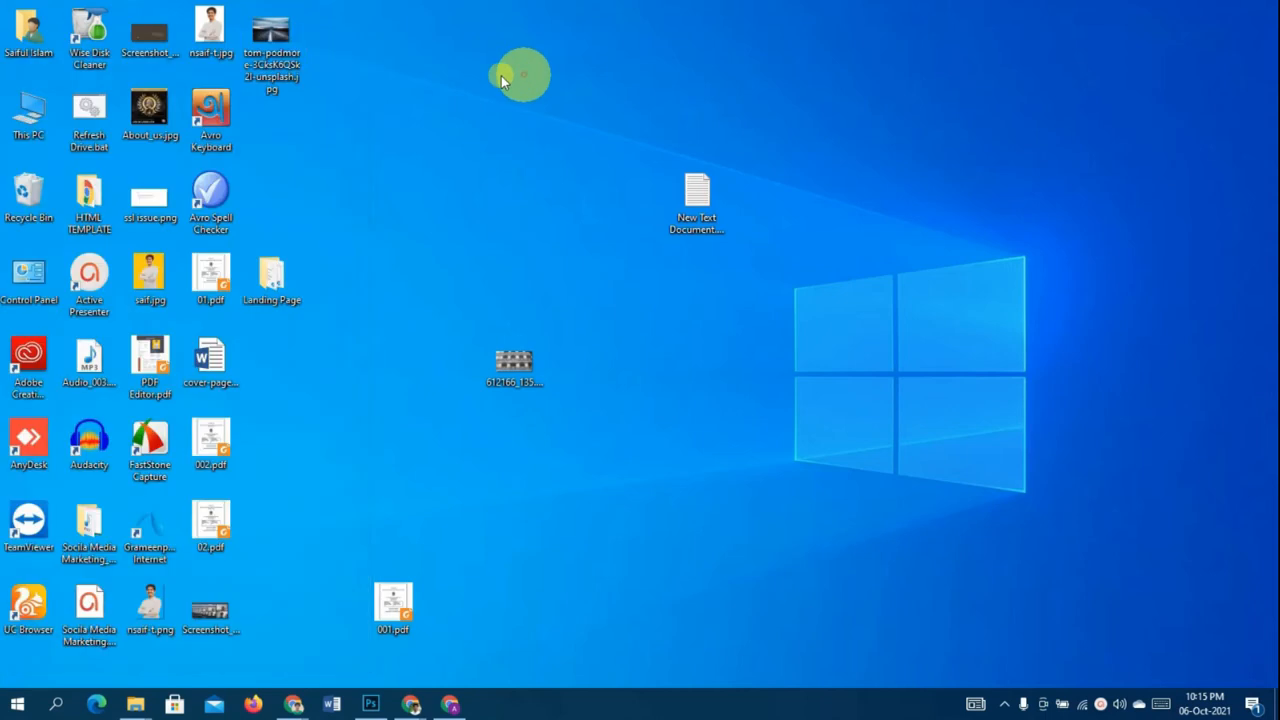
# - Check the image dimensions in the road photo's file properties on the desktop, and close the properties unchanged
pyautogui.rightClick(292, 36)
pyautogui.click(168, 655)
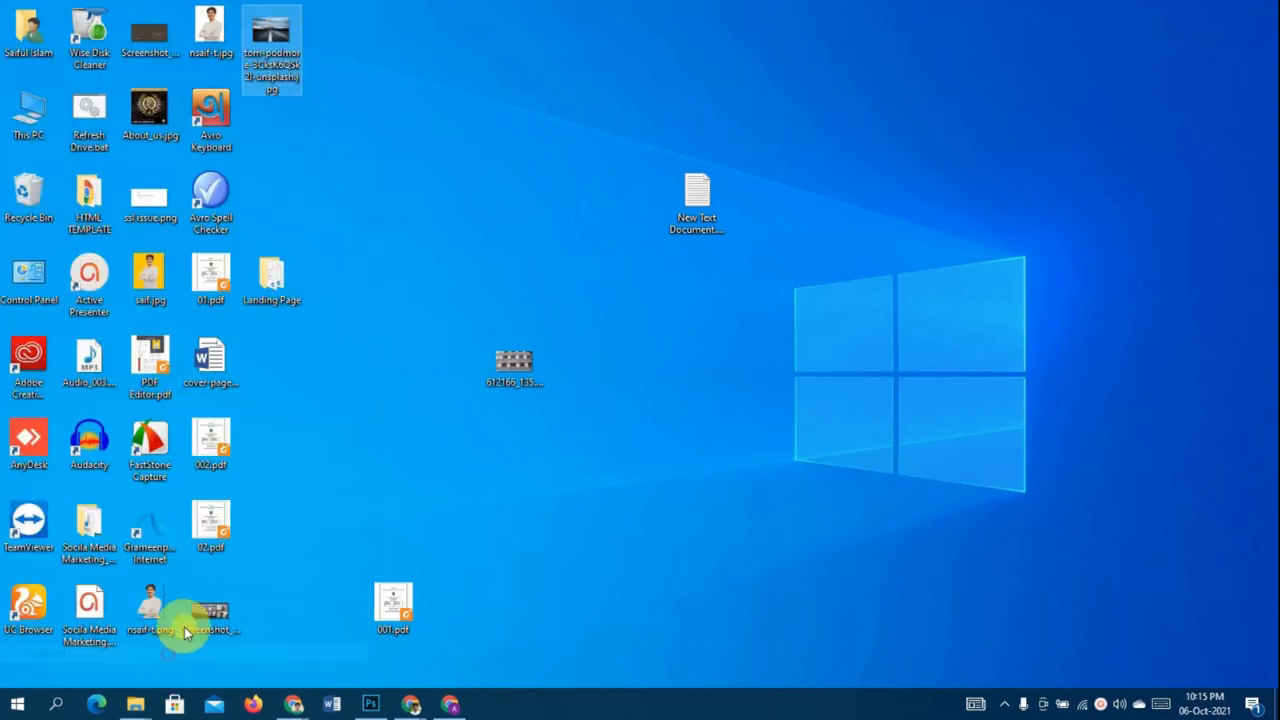
pyautogui.click(400, 76)
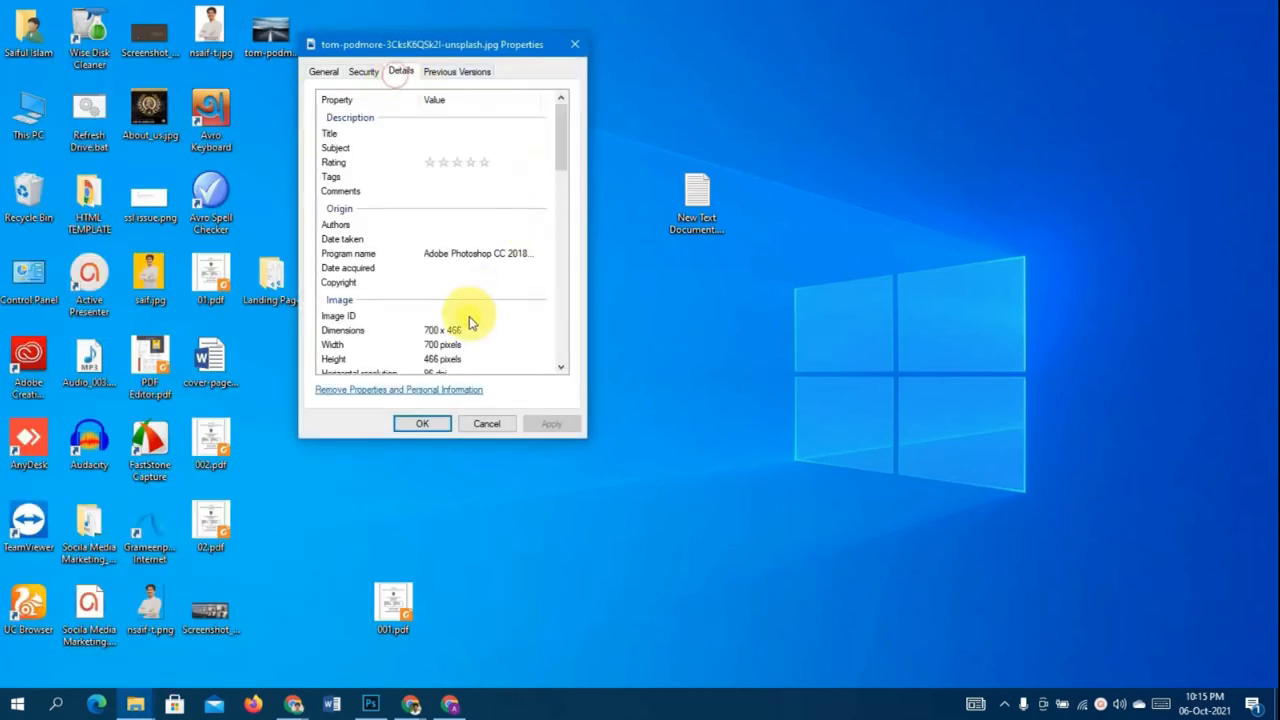
pyautogui.scroll(-4, 491, 310)
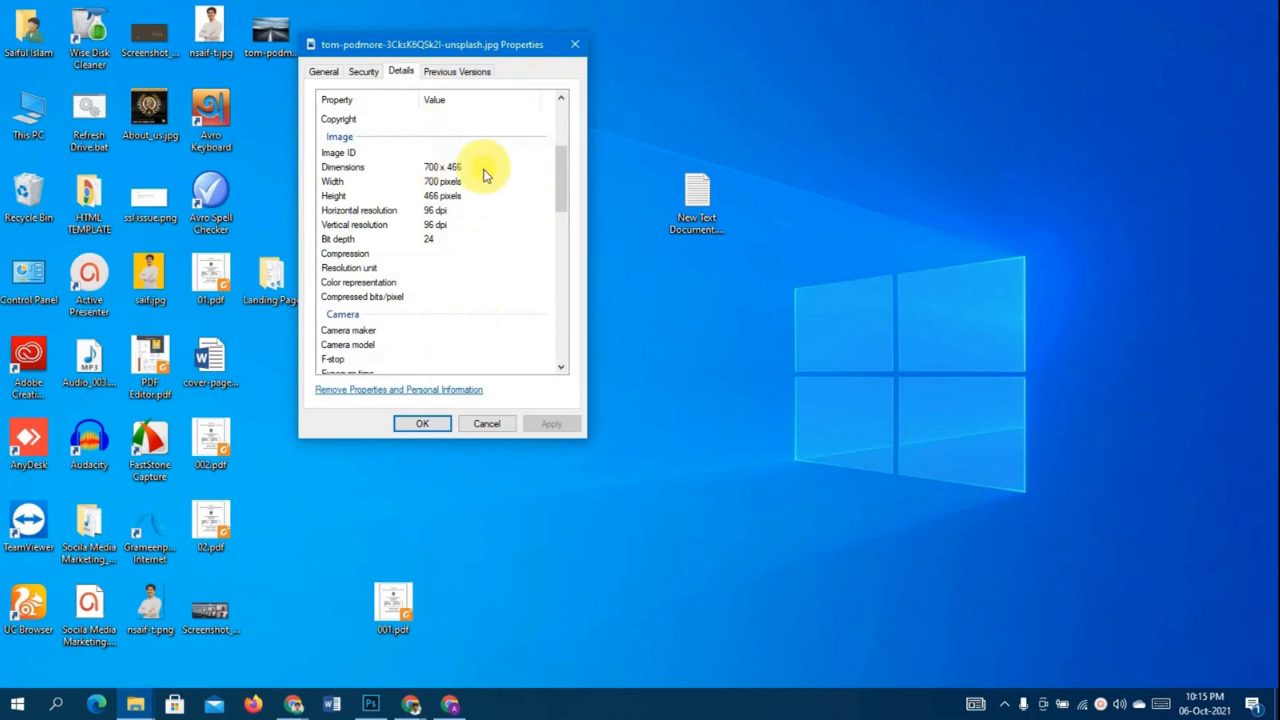
pyautogui.click(495, 430)
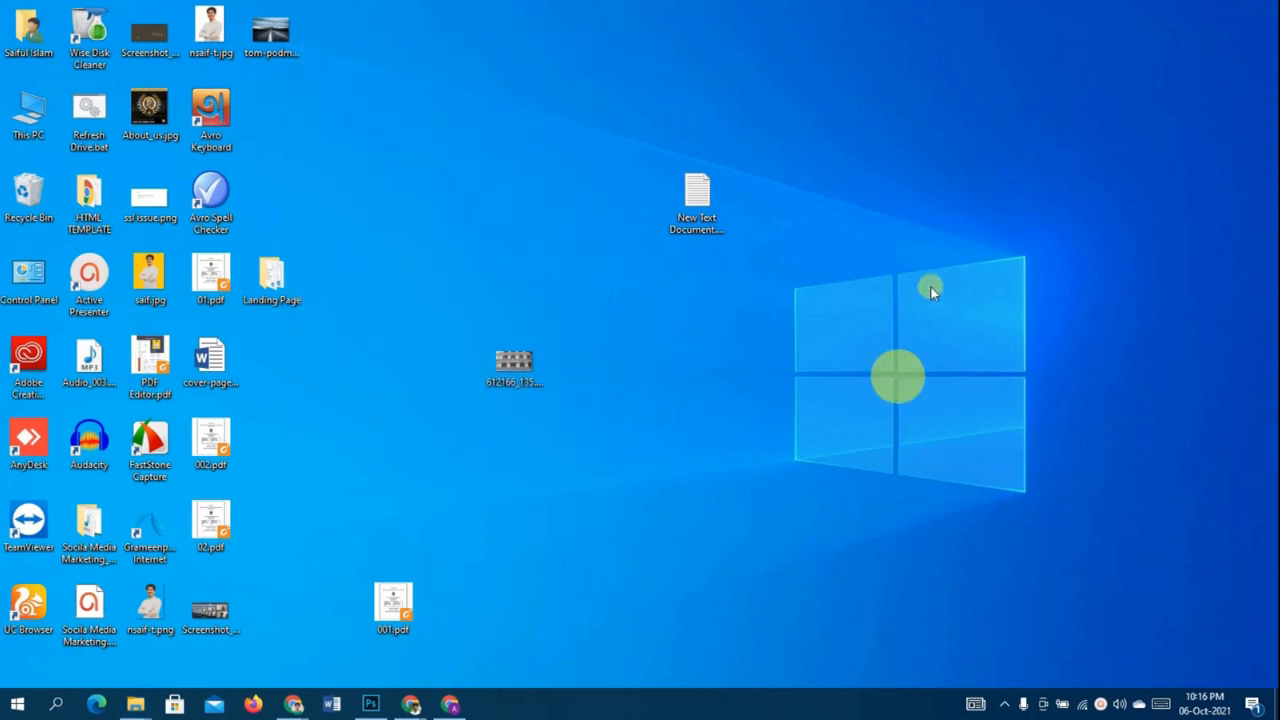
pyautogui.rightClick(905, 102)
pyautogui.click(876, 150)
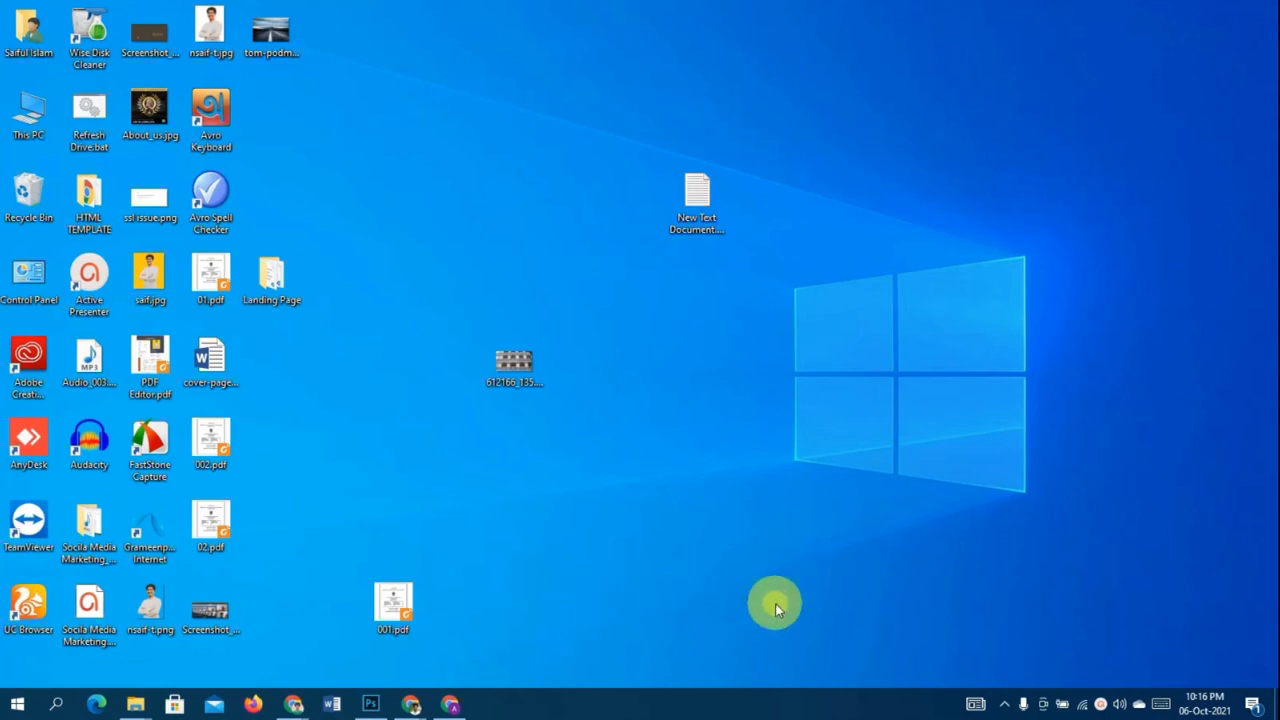
pyautogui.rightClick(525, 138)
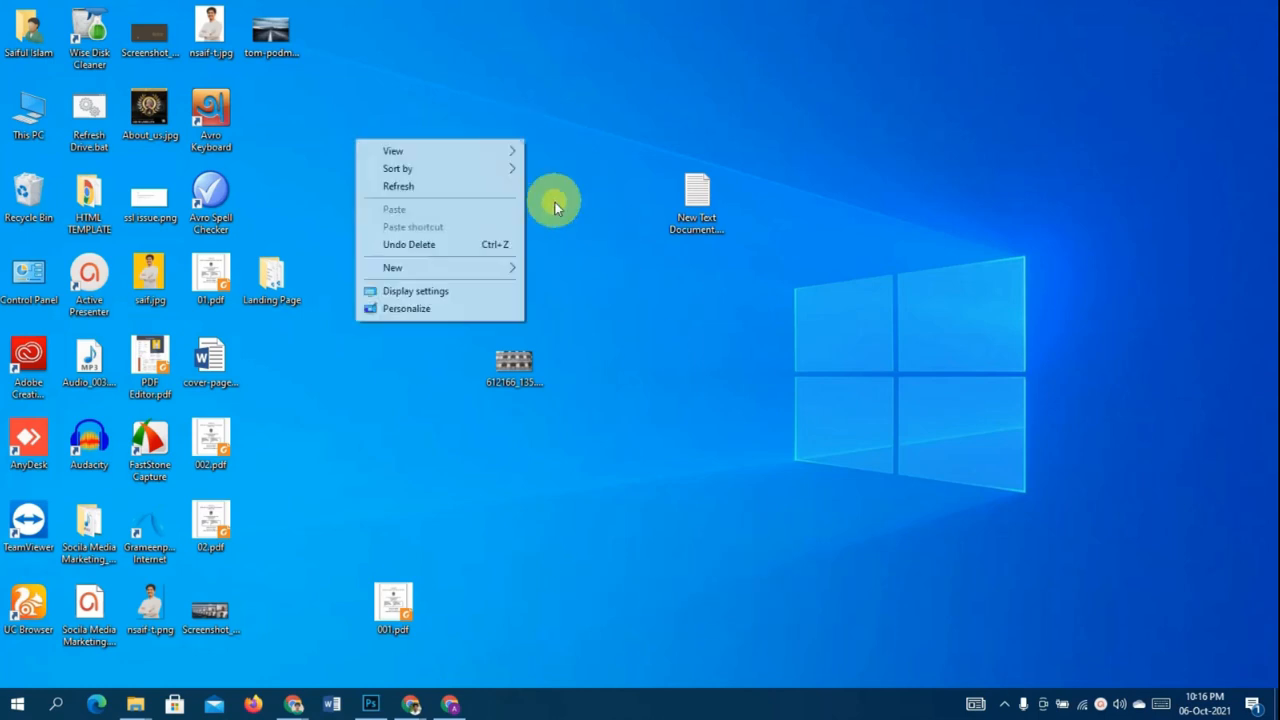
pyautogui.click(487, 191)
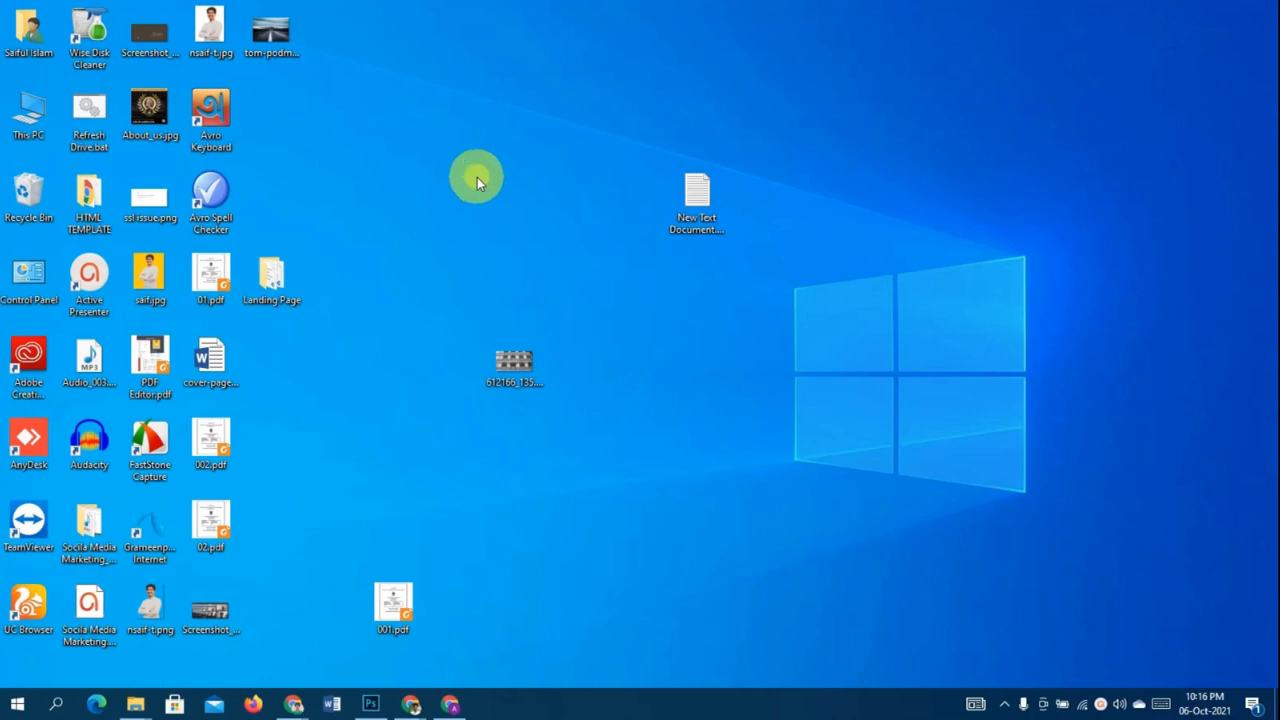
pyautogui.rightClick(476, 178)
pyautogui.click(425, 218)
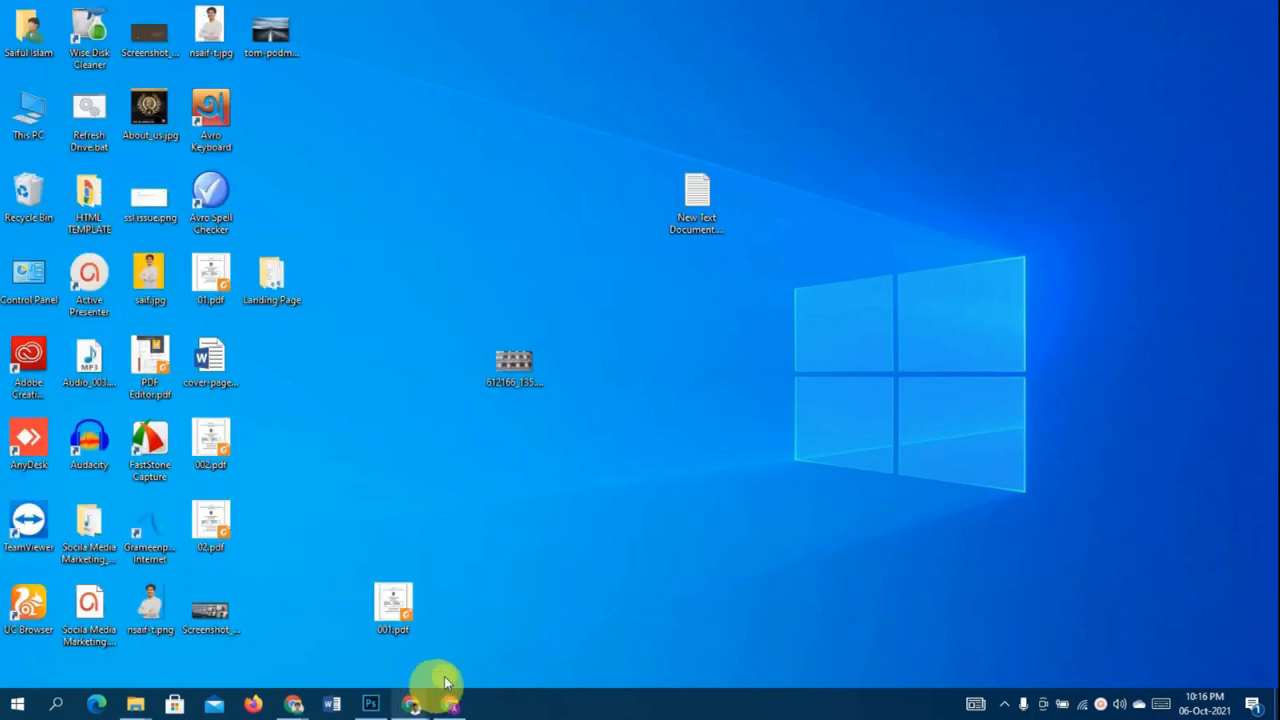
pyautogui.rightClick(378, 199)
pyautogui.click(343, 246)
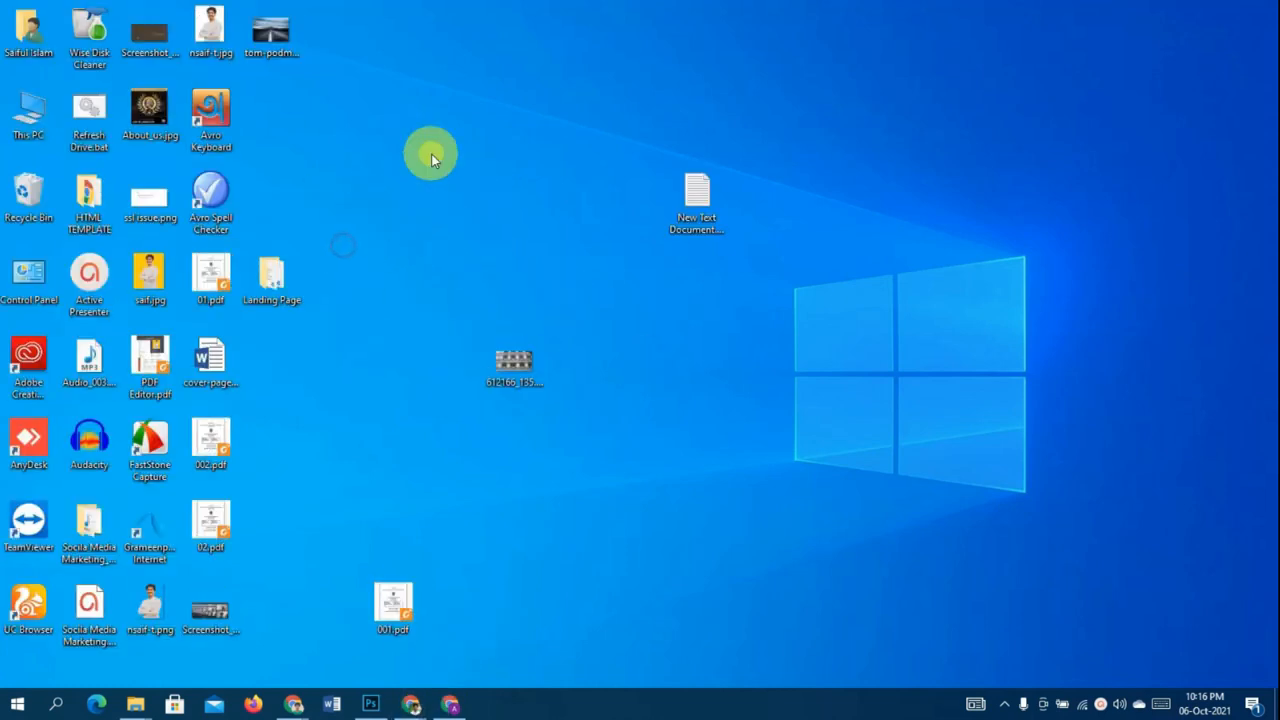
pyautogui.rightClick(431, 154)
pyautogui.click(360, 200)
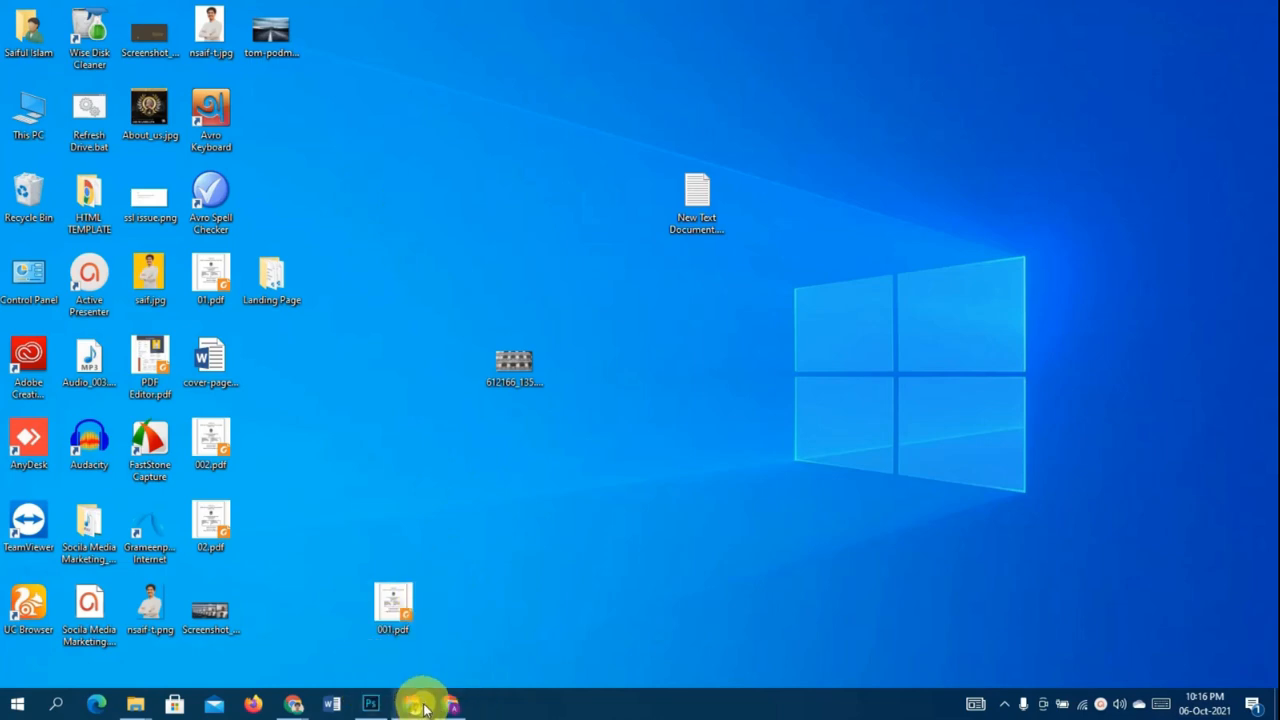
# - Switch to Chrome, search the web for "reduce image size" and open the ReduceImages site from the results
pyautogui.moveTo(420, 698)
pyautogui.click(380, 614)
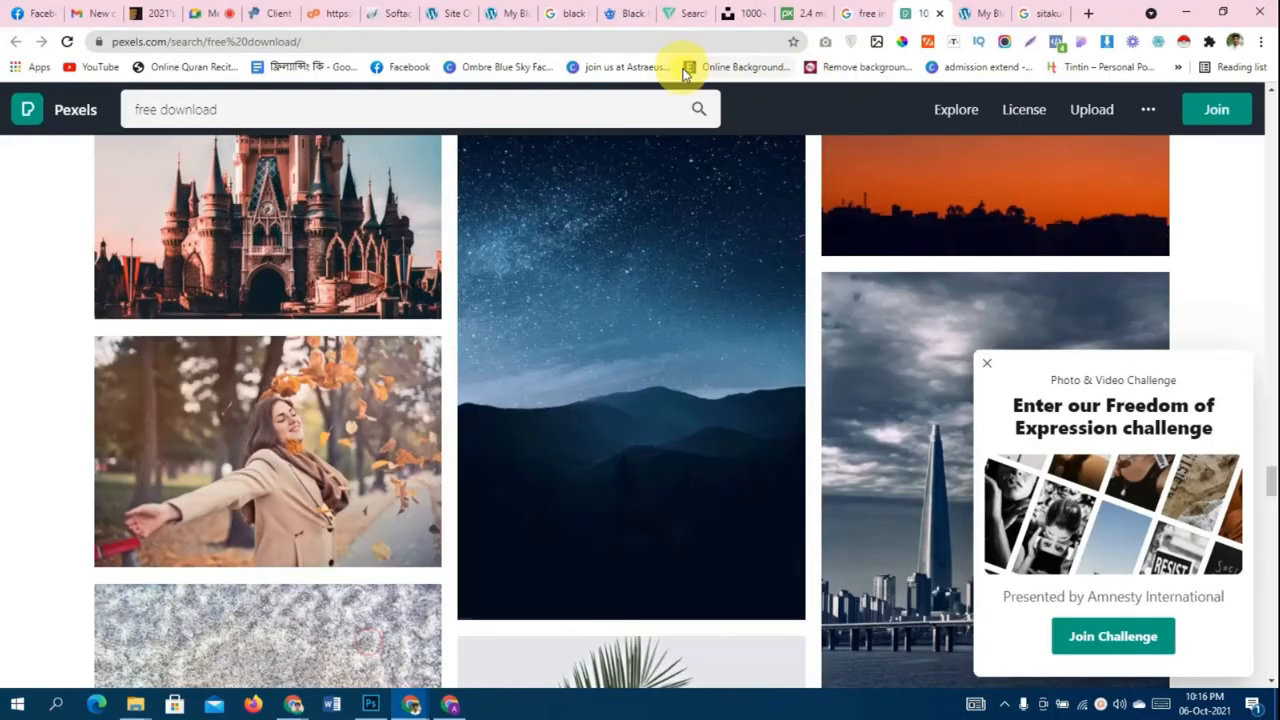
pyautogui.click(678, 42)
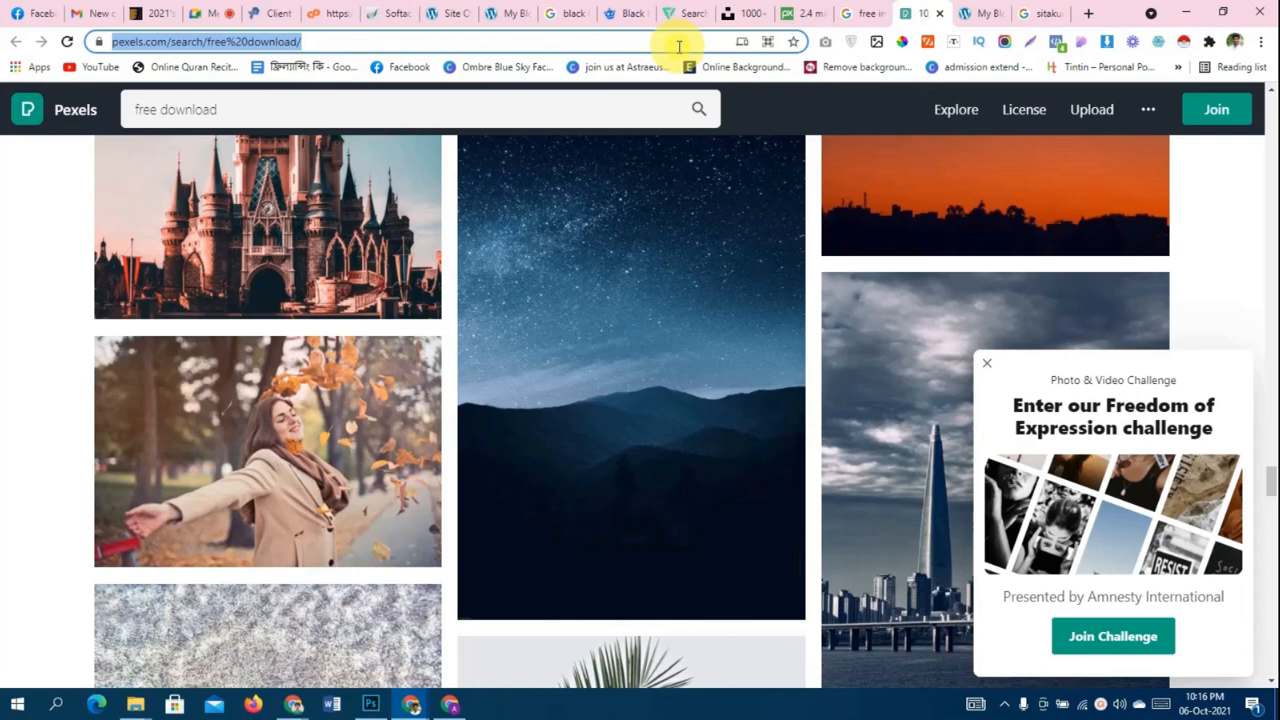
pyautogui.write('reduce')
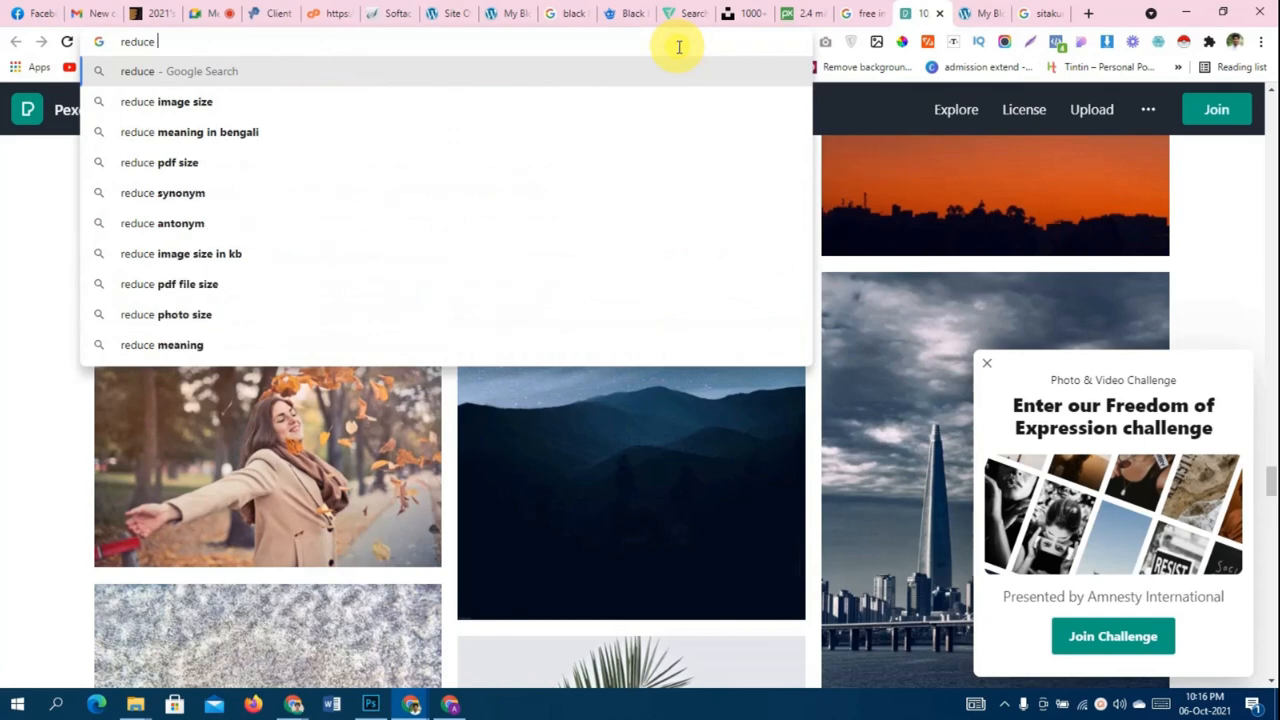
pyautogui.press('Down')
pyautogui.press('Return')
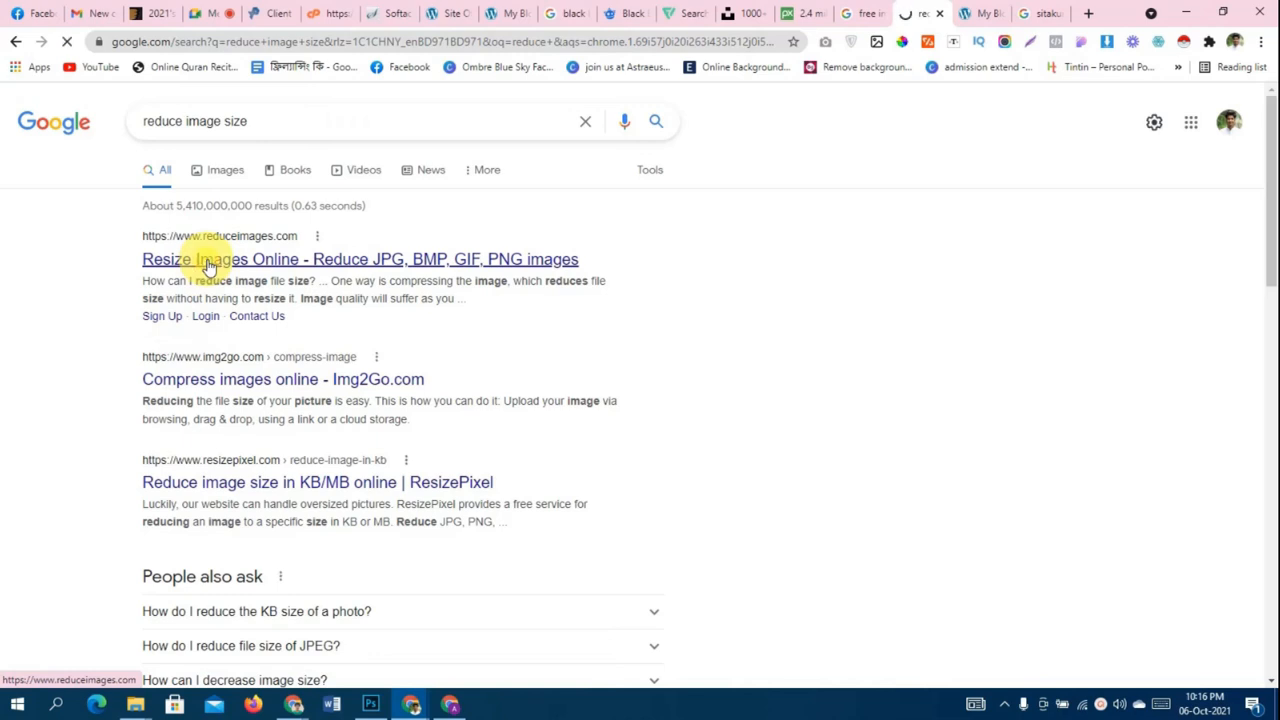
pyautogui.click(208, 262)
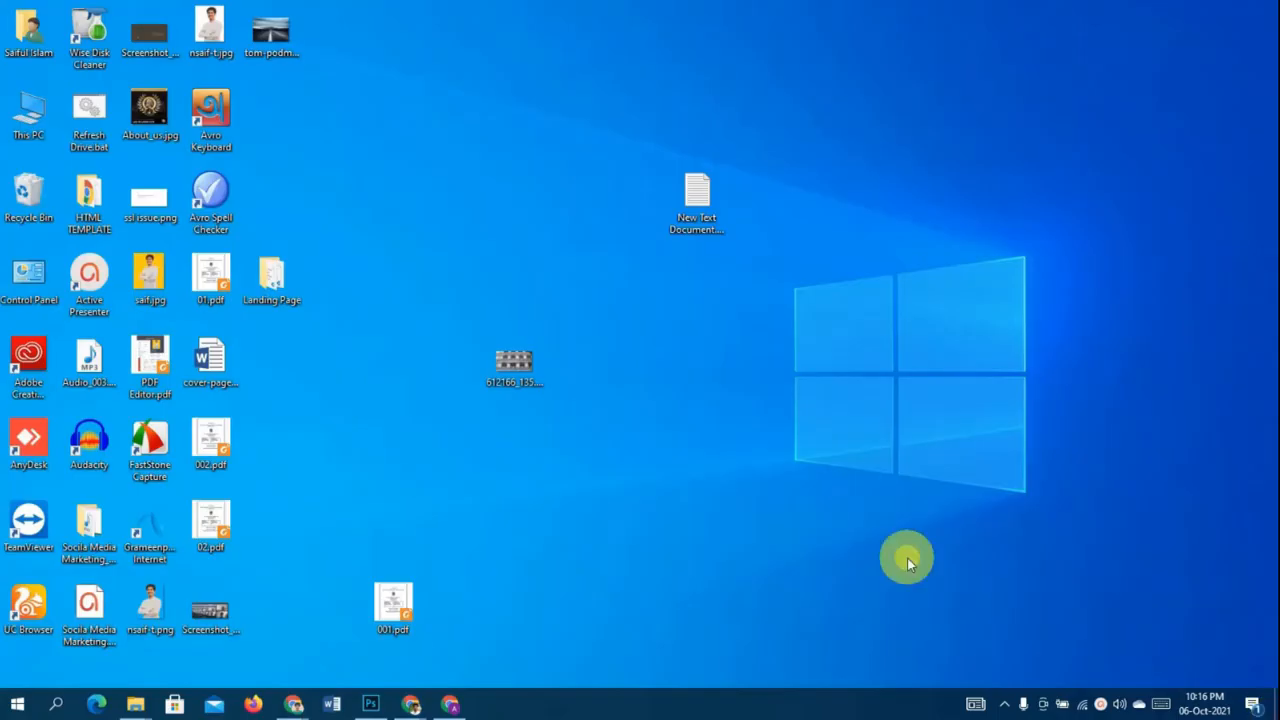
# - Upload the road photo from the desktop to ReduceImages and set the size unit to Pixels
pyautogui.press('super+d')
pyautogui.moveTo(278, 36); pyautogui.dragTo(597, 357)
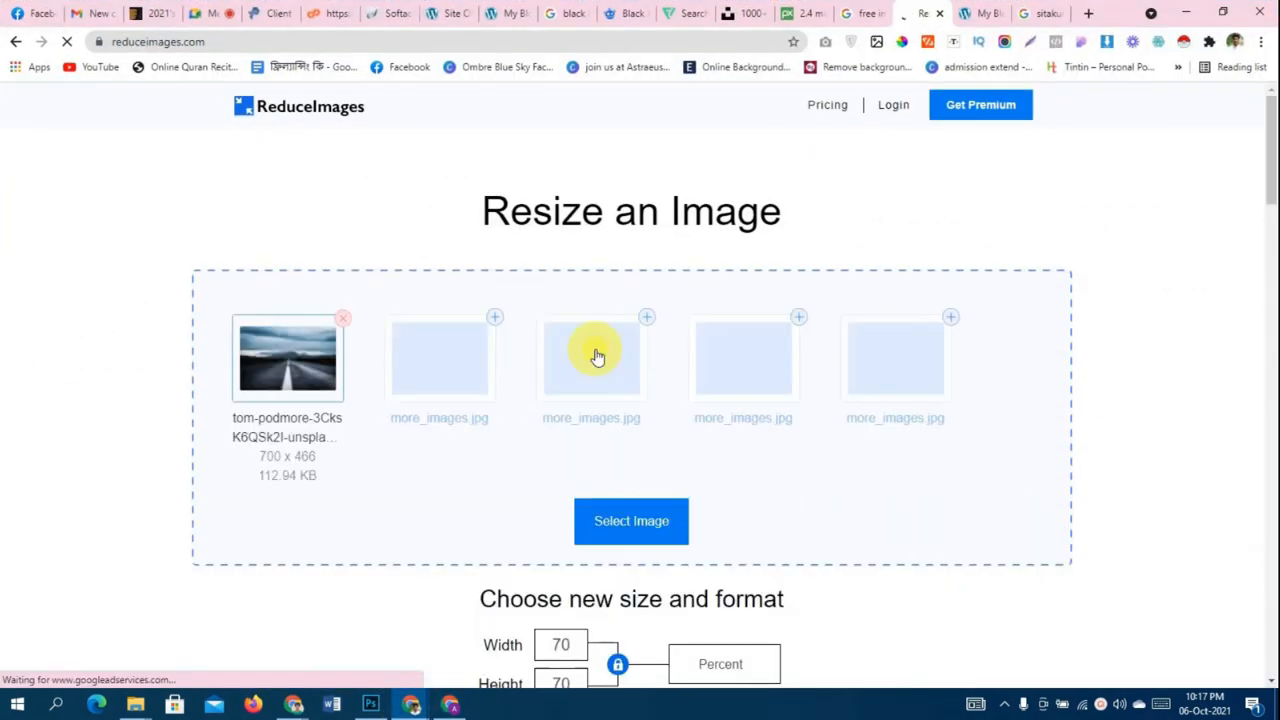
pyautogui.scroll(-3, 623, 506)
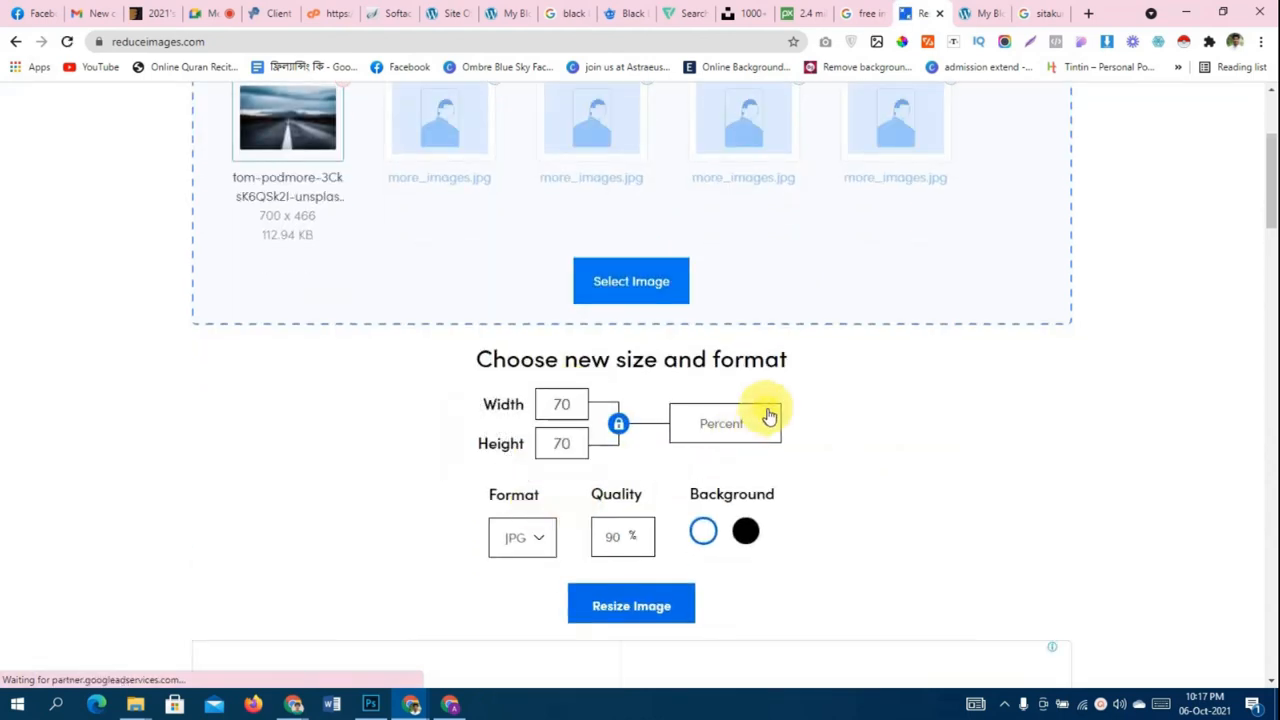
pyautogui.click(700, 419)
pyautogui.click(716, 468)
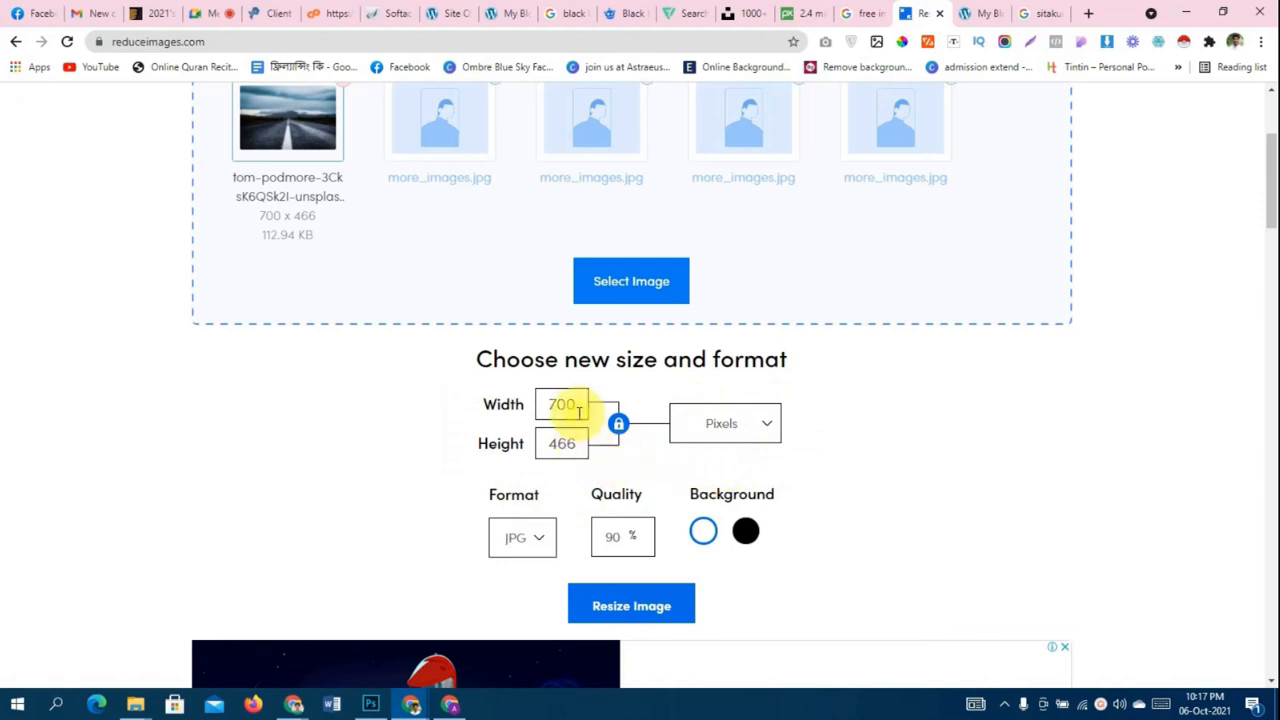
# - Set the output width to 400 pixels, try an unlocked height of 333, and lock the proportions again
pyautogui.moveTo(568, 405); pyautogui.dragTo(546, 405)
pyautogui.click(618, 424)
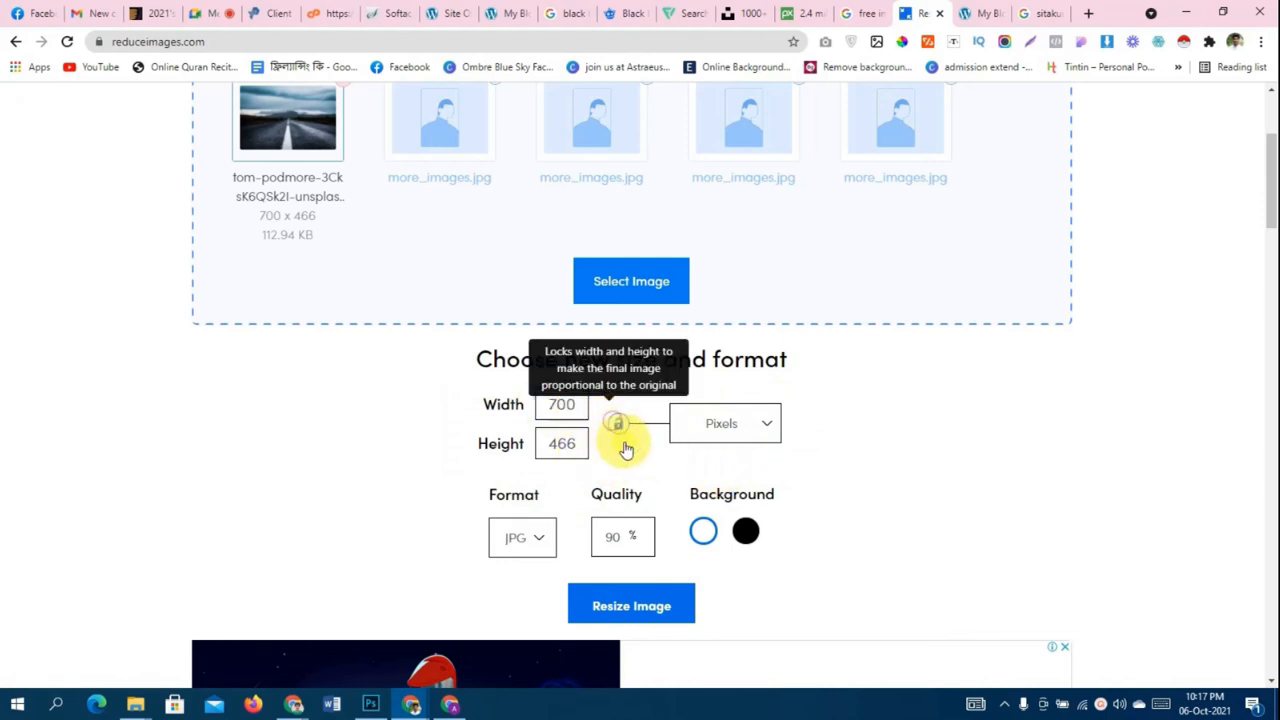
pyautogui.doubleClick(563, 404)
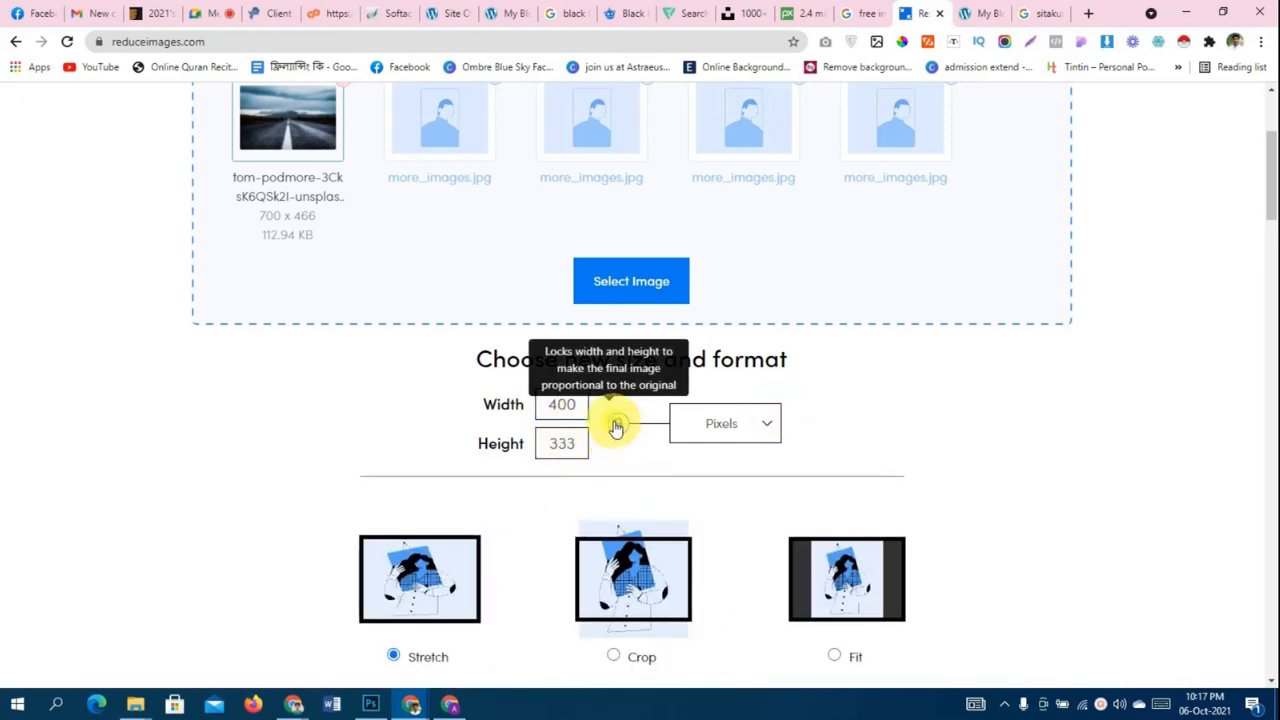
pyautogui.click(616, 427)
# - Examine the quality and format options for the output image, leaving them at 90% and JPG
pyautogui.scroll(-3, 677, 443)
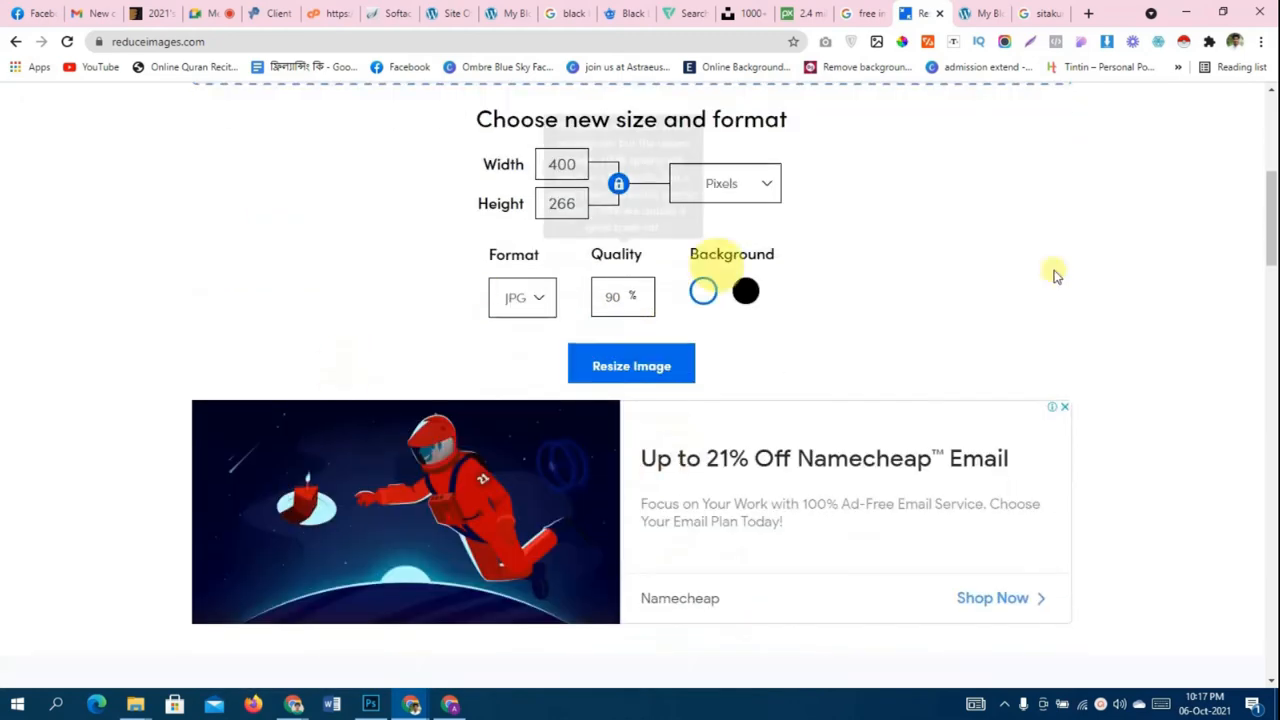
pyautogui.scroll(-2, 903, 366)
pyautogui.scroll(4, 672, 482)
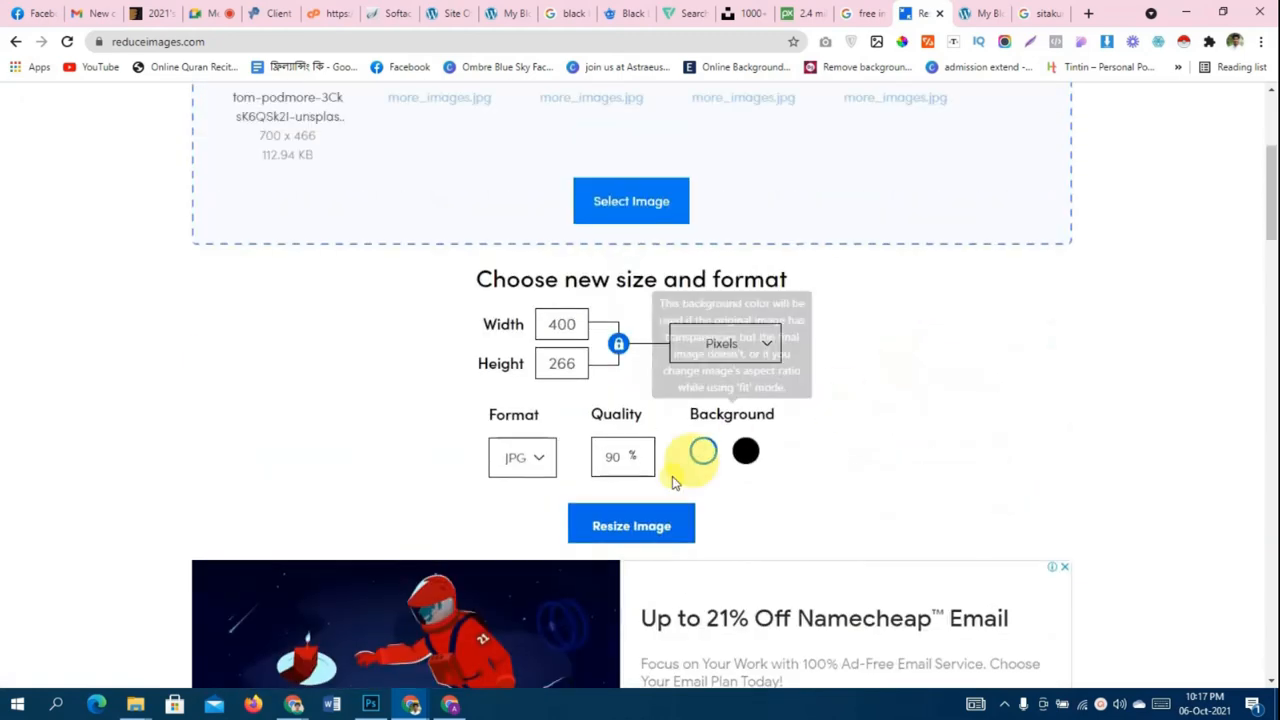
pyautogui.click(615, 456)
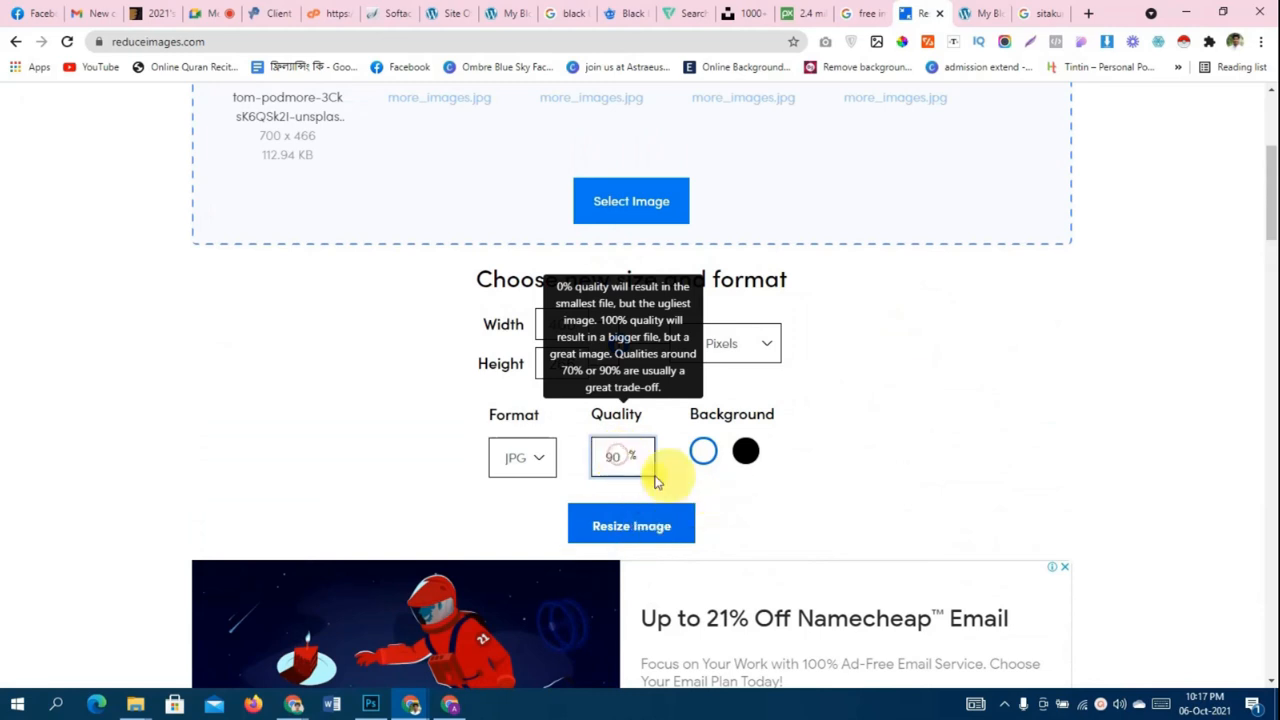
pyautogui.click(535, 457)
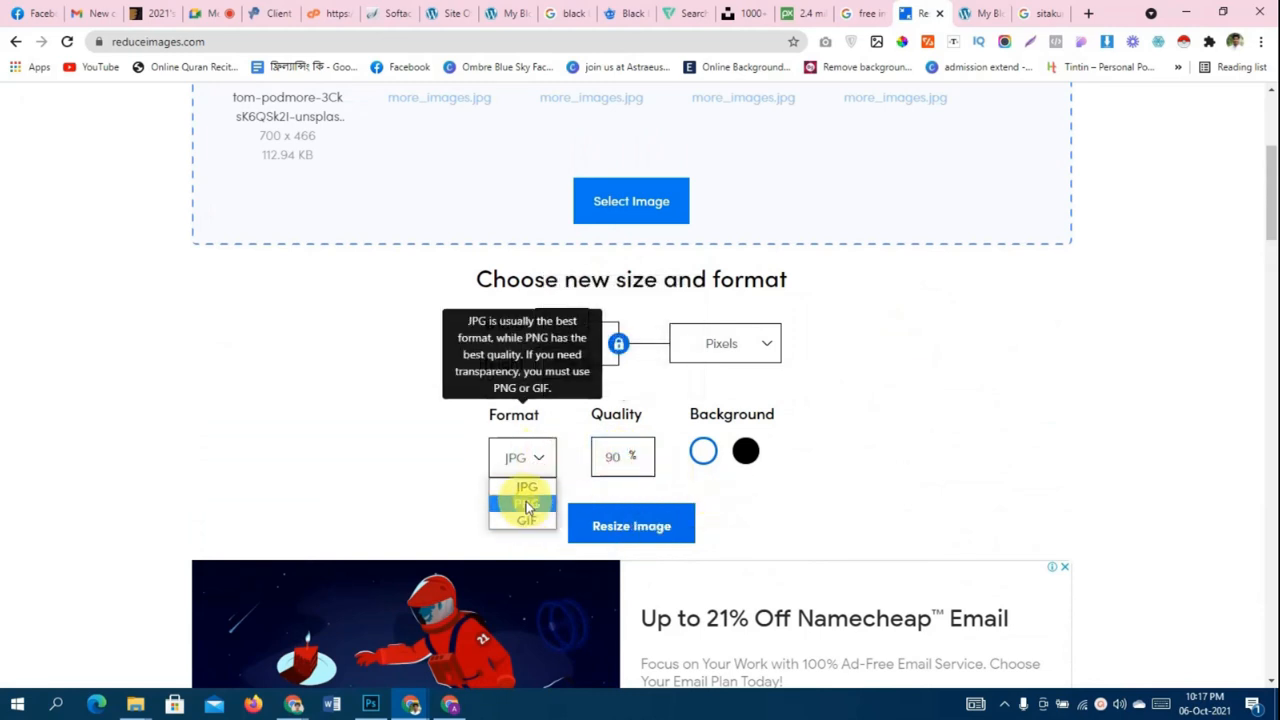
pyautogui.click(412, 478)
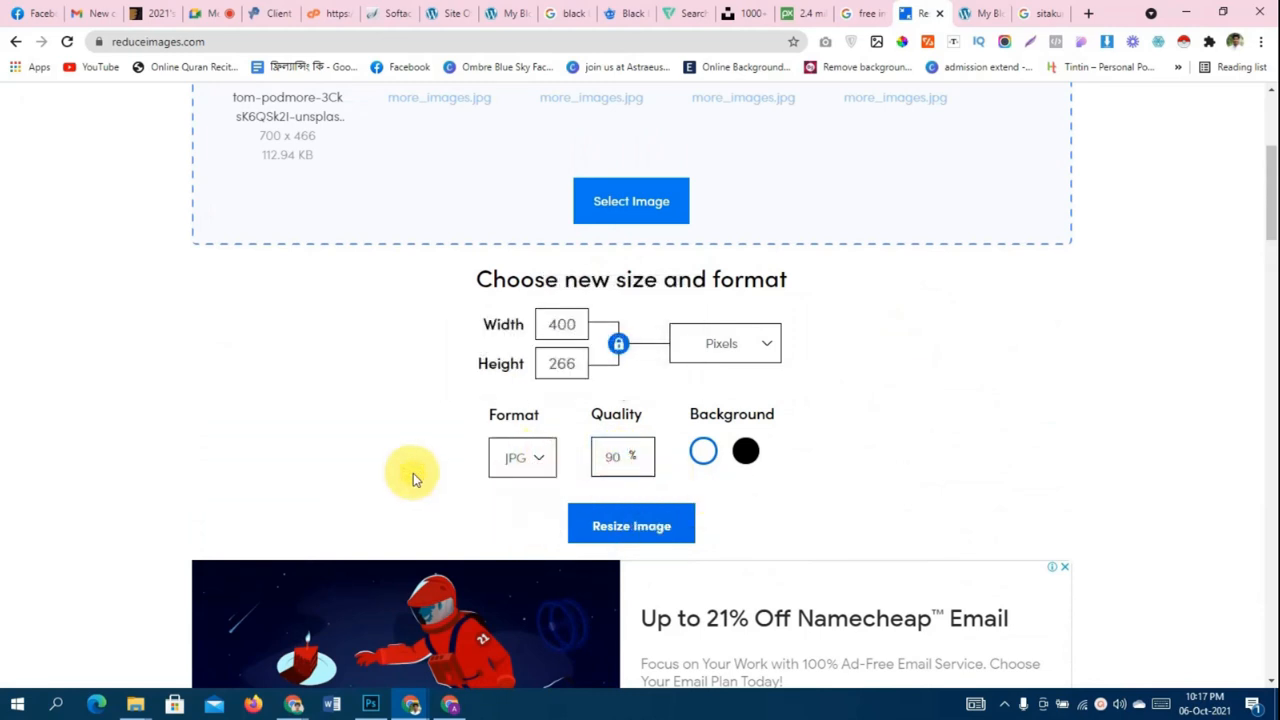
# - Resize the road photo with the chosen settings and download the result
pyautogui.scroll(-2, 420, 478)
pyautogui.click(666, 363)
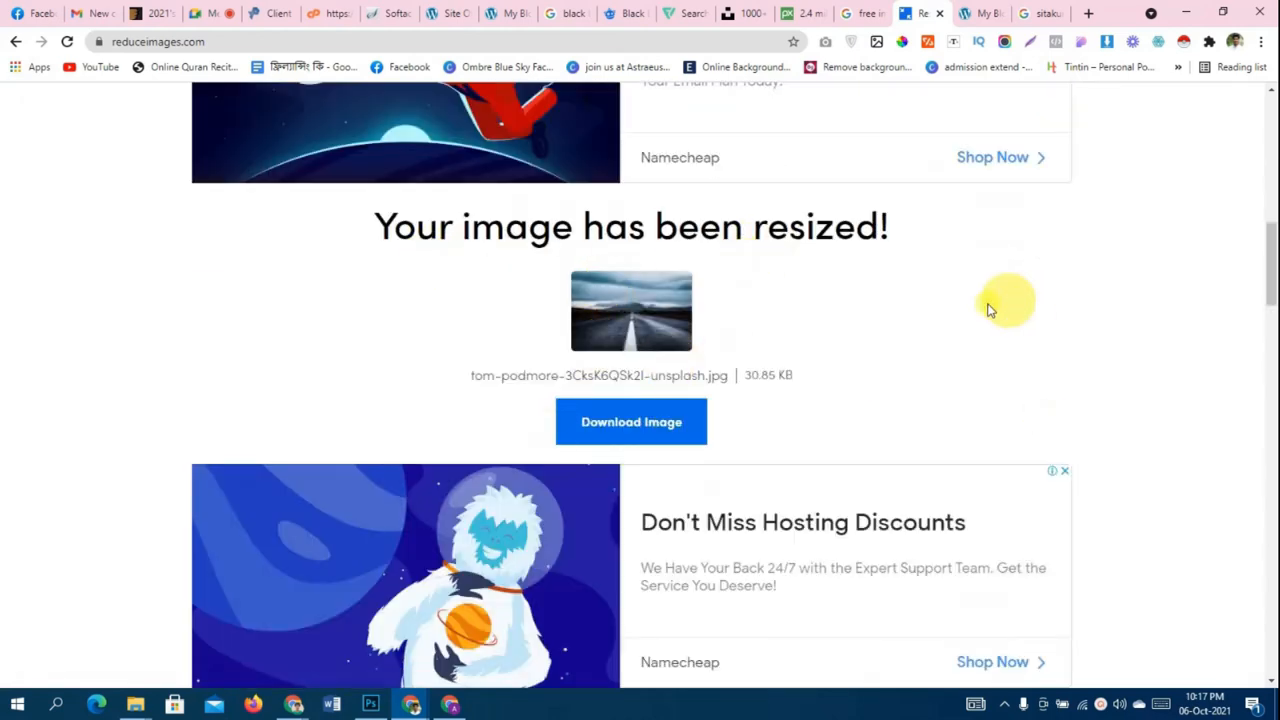
pyautogui.click(596, 425)
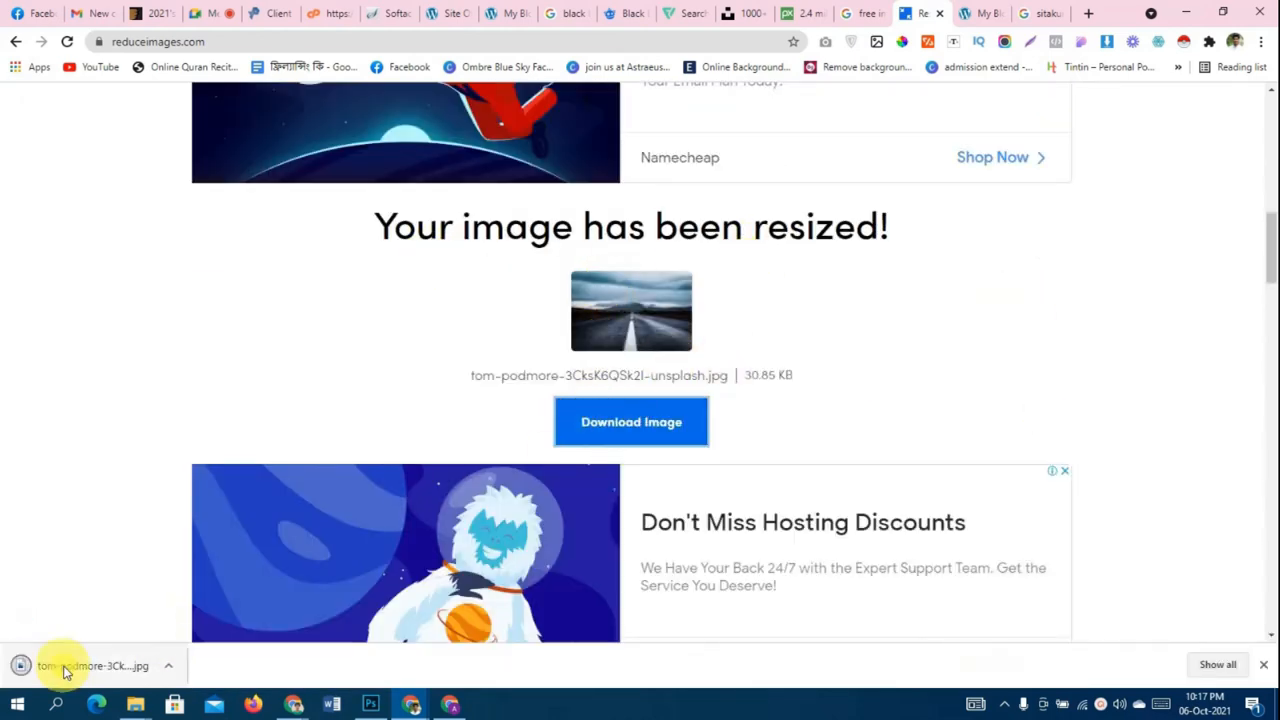
# - Place a copy of the downloaded photo on the desktop and check it in Photos
pyautogui.moveTo(20, 665); pyautogui.dragTo(619, 347)
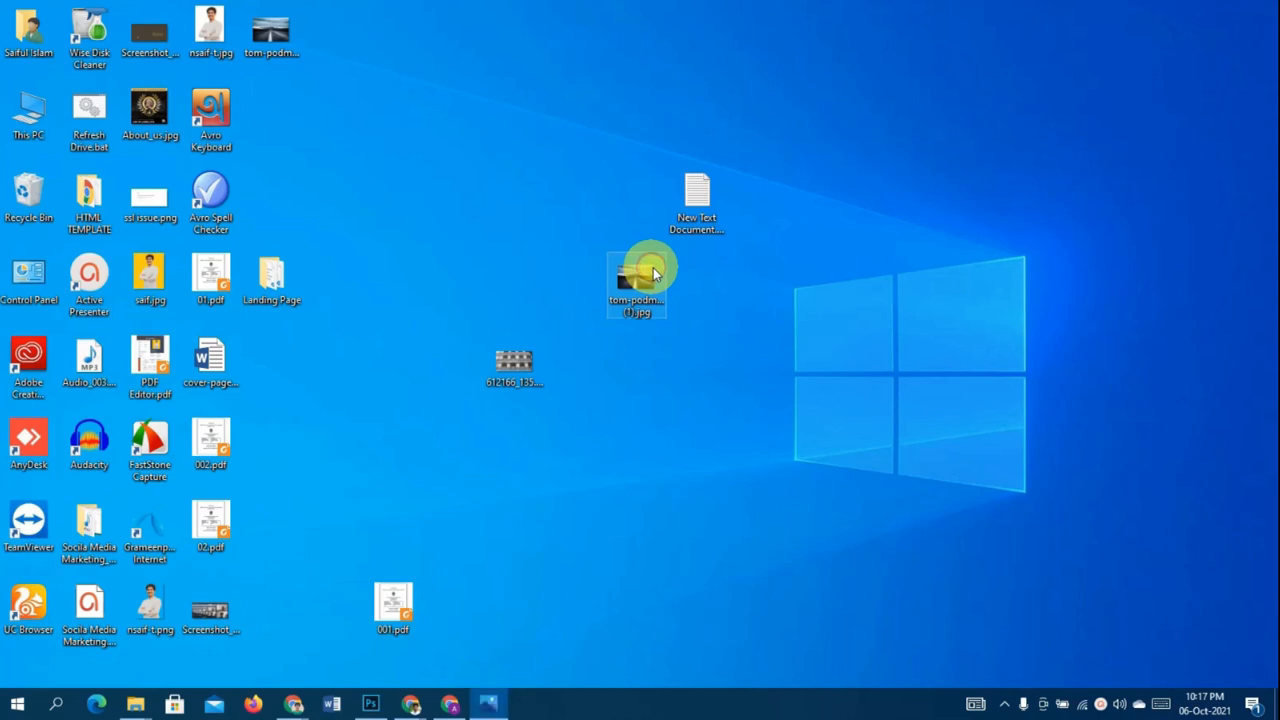
pyautogui.doubleClick(652, 276)
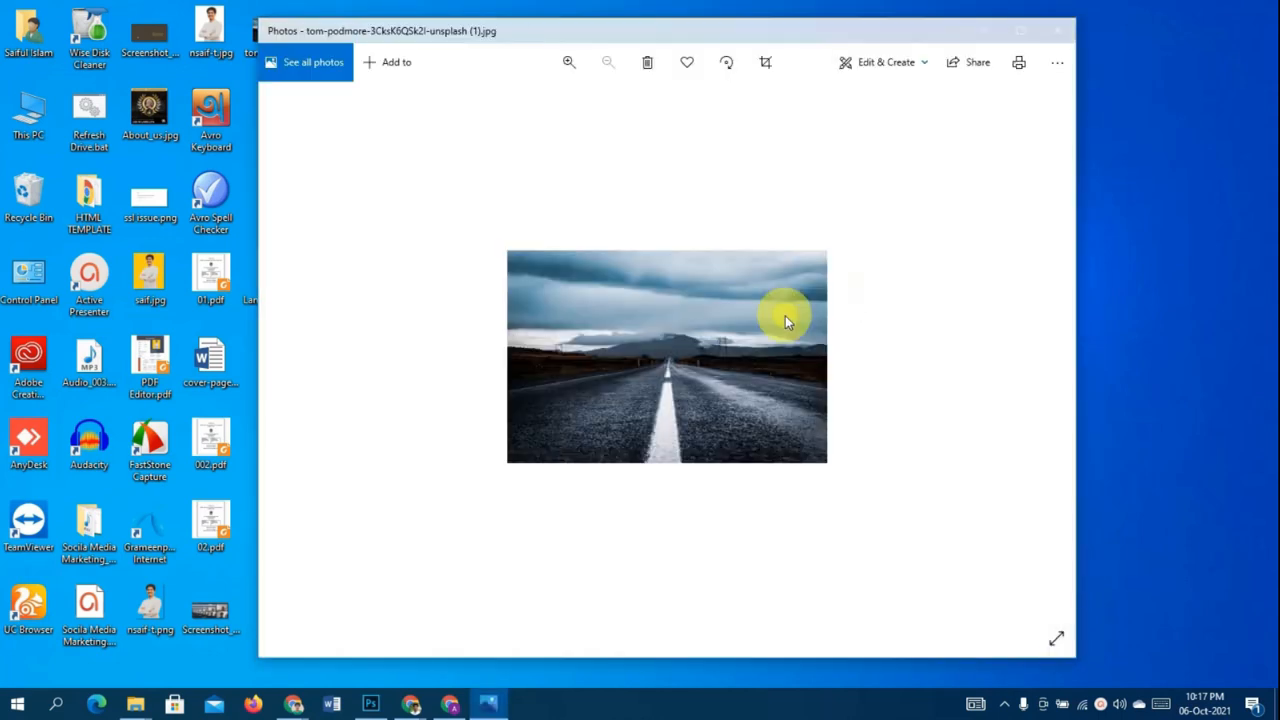
pyautogui.click(1056, 31)
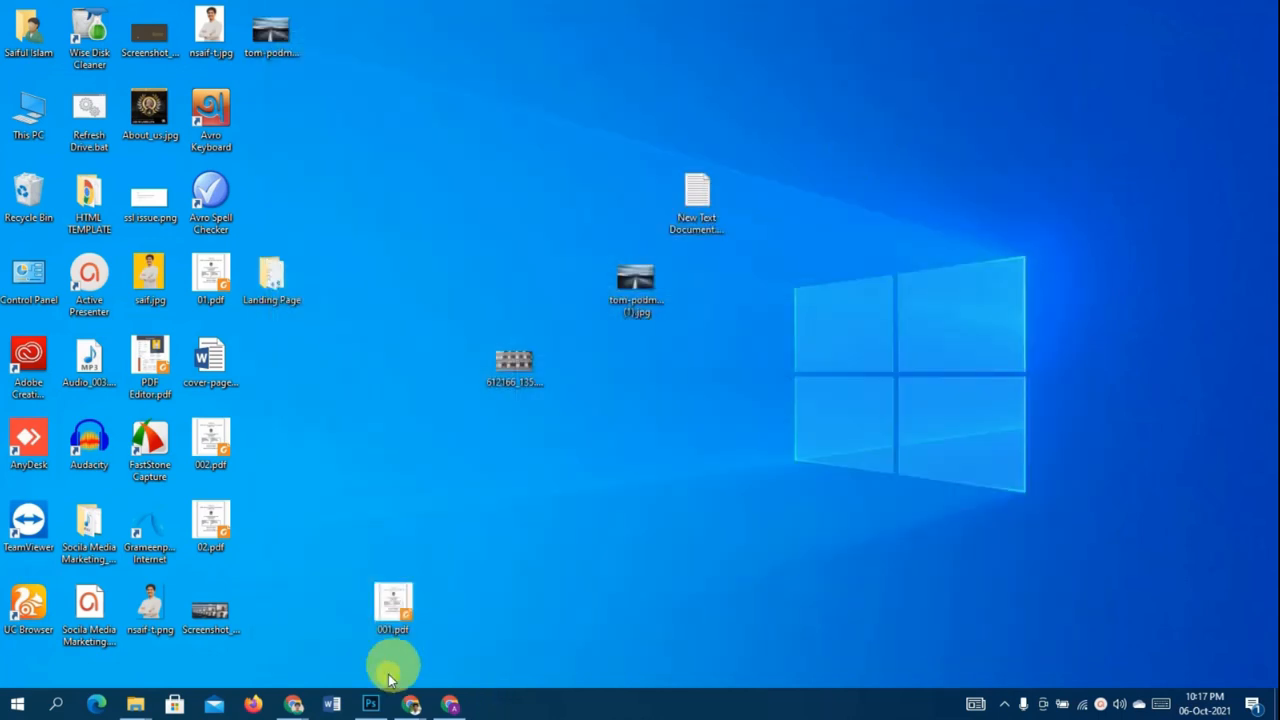
# - Switch to Chrome, search Google for "background remover", and open the remove.bg site
pyautogui.moveTo(420, 702)
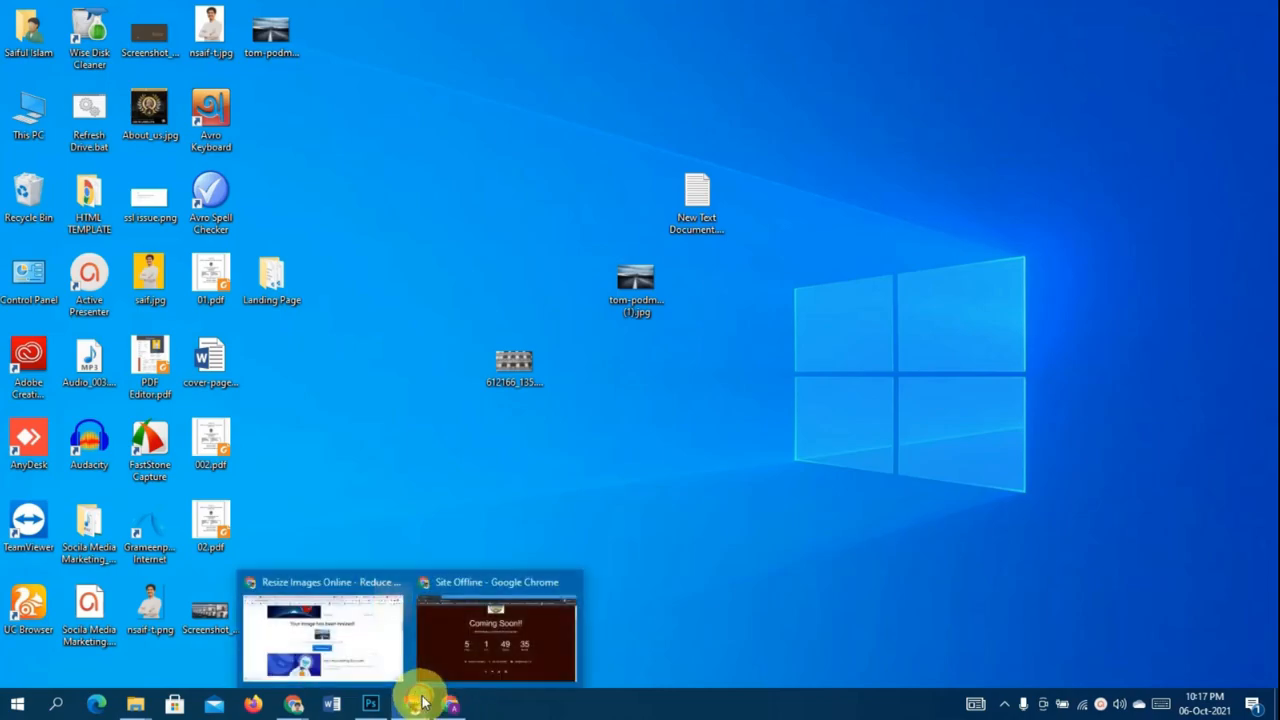
pyautogui.click(357, 652)
pyautogui.click(546, 41)
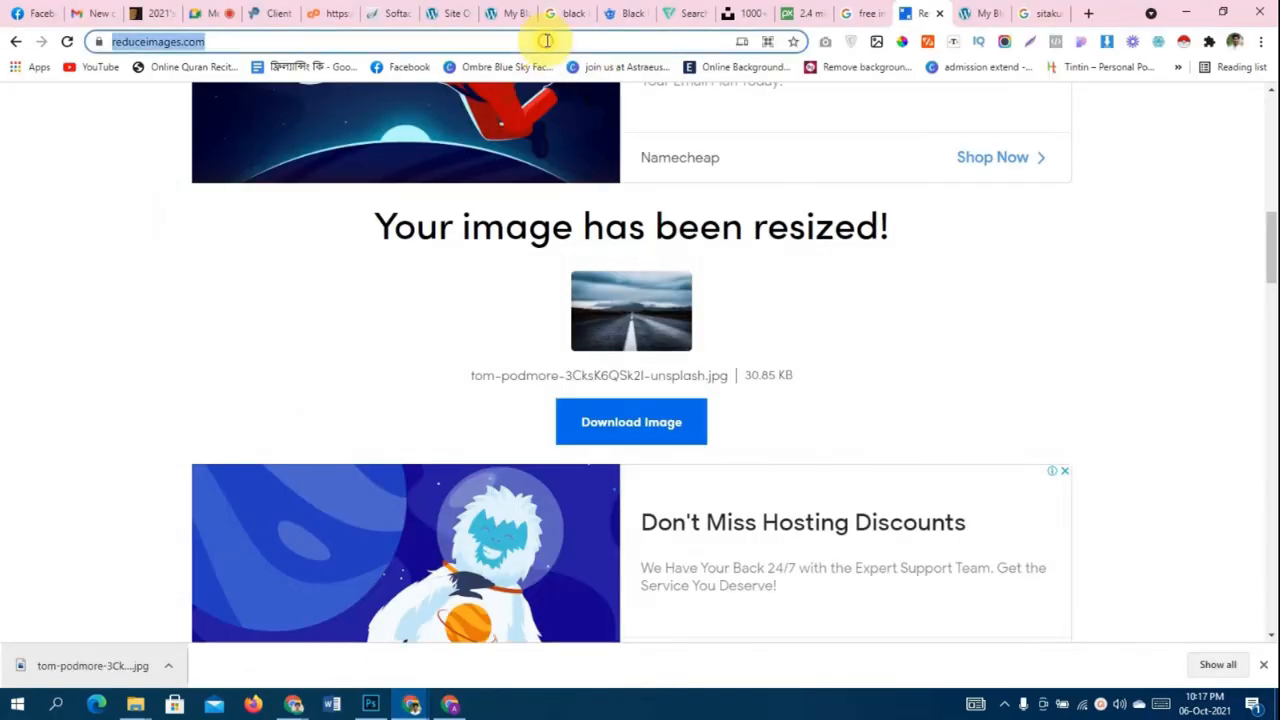
pyautogui.write('backgr\\')
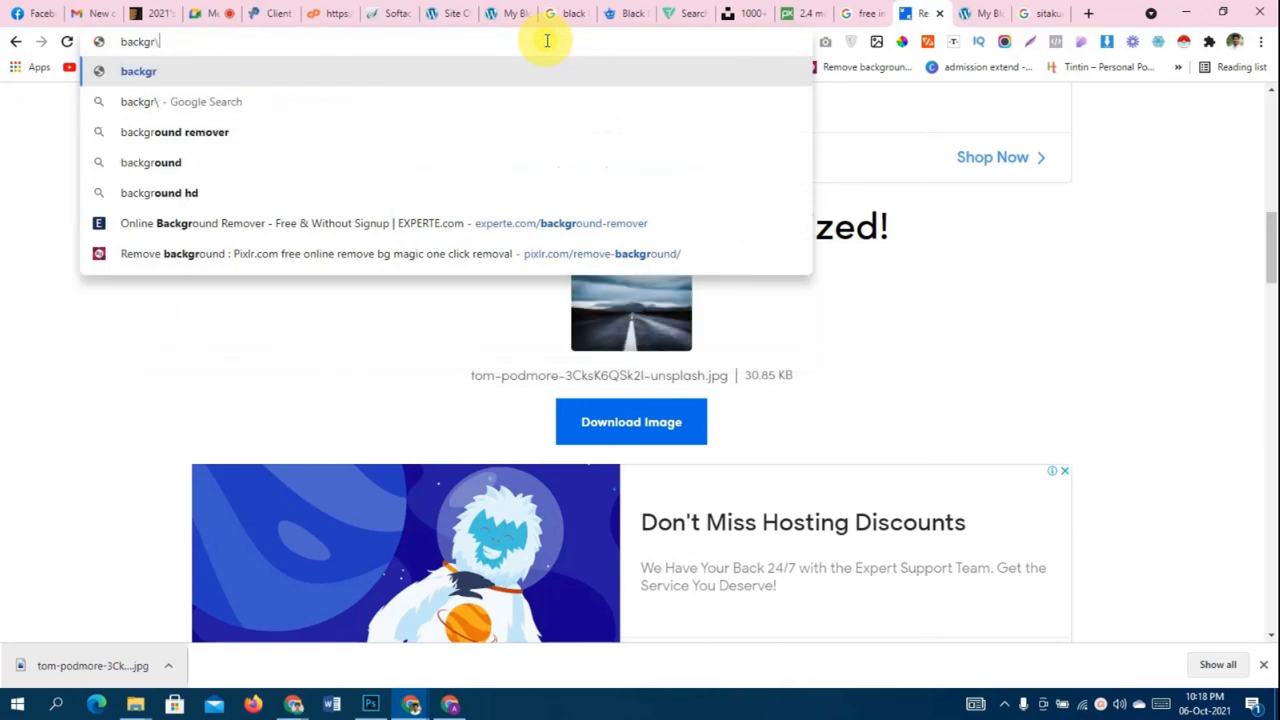
pyautogui.press('BackSpace')
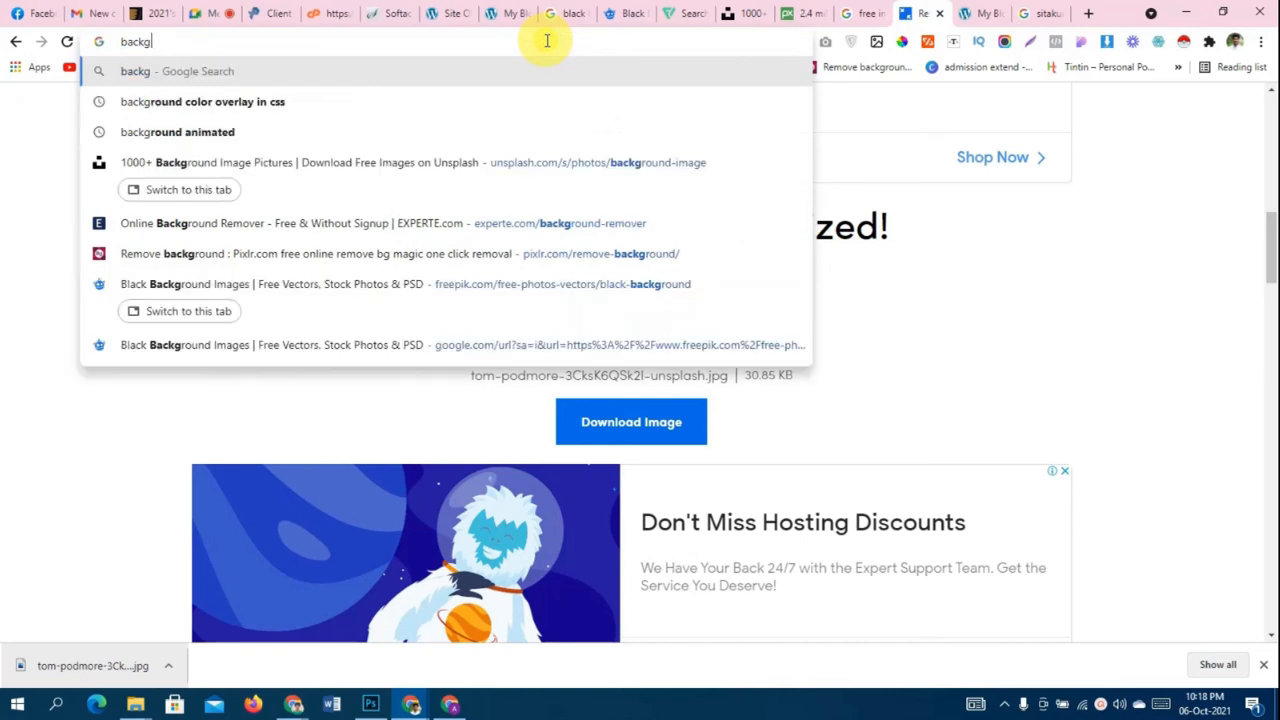
pyautogui.write('round r')
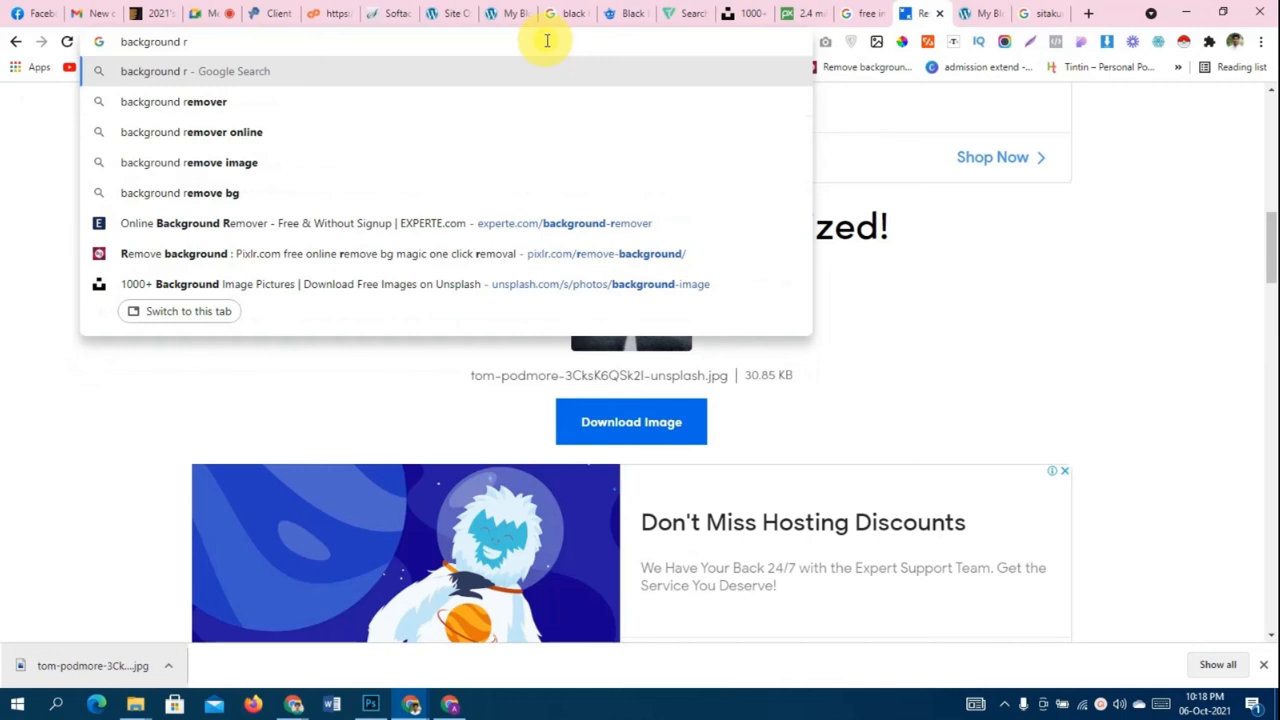
pyautogui.press('Down')
pyautogui.press('Return')
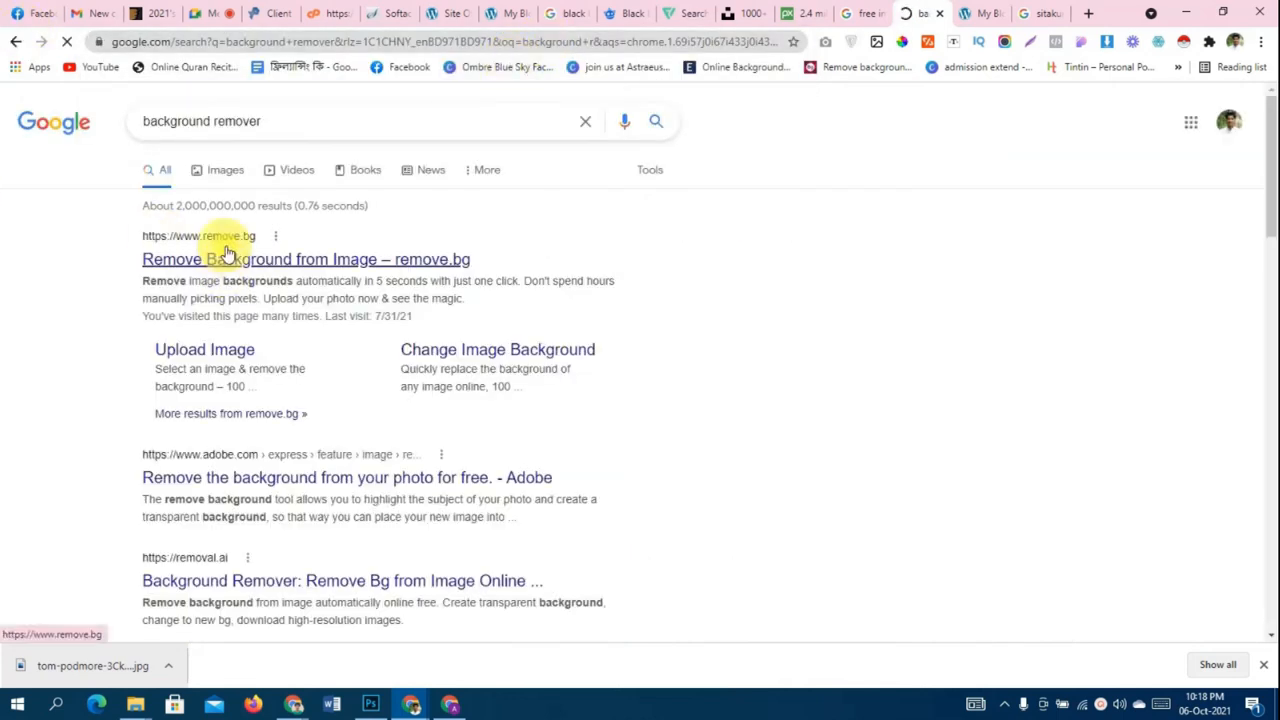
pyautogui.click(296, 262)
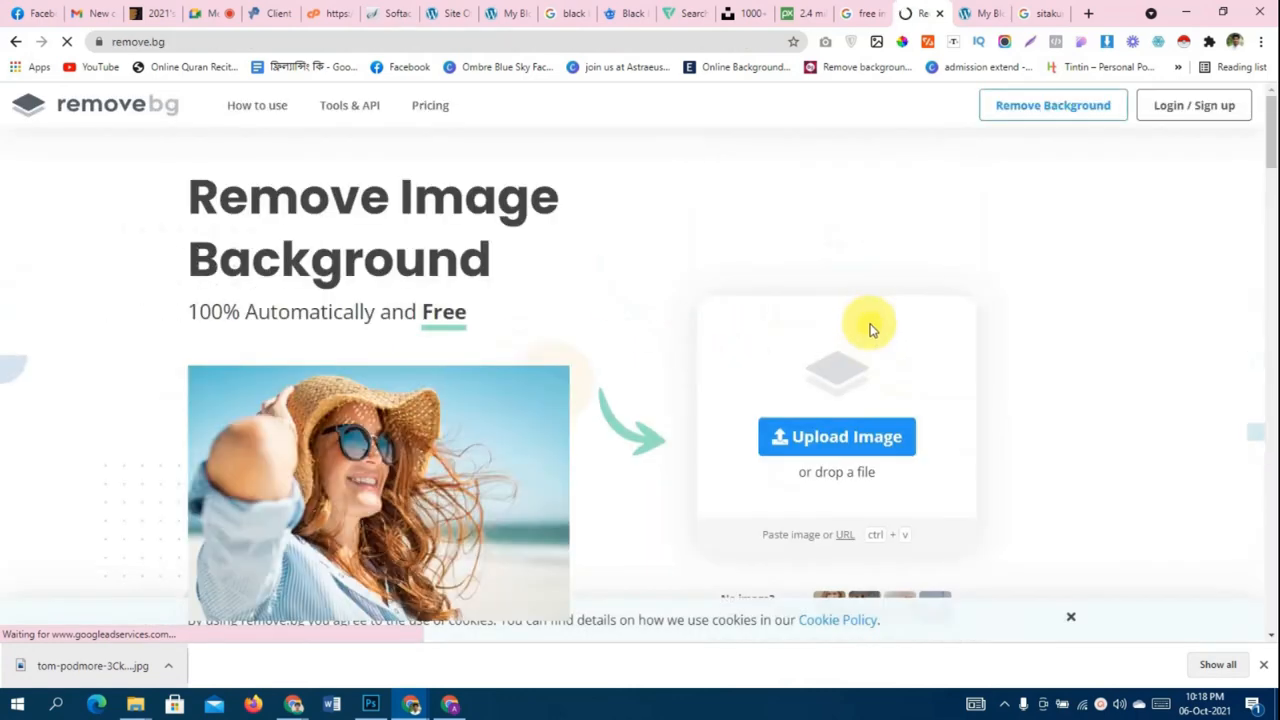
# - Upload the desktop portrait with the yellow background to remove.bg and have its background removed
pyautogui.scroll(-5, 623, 392)
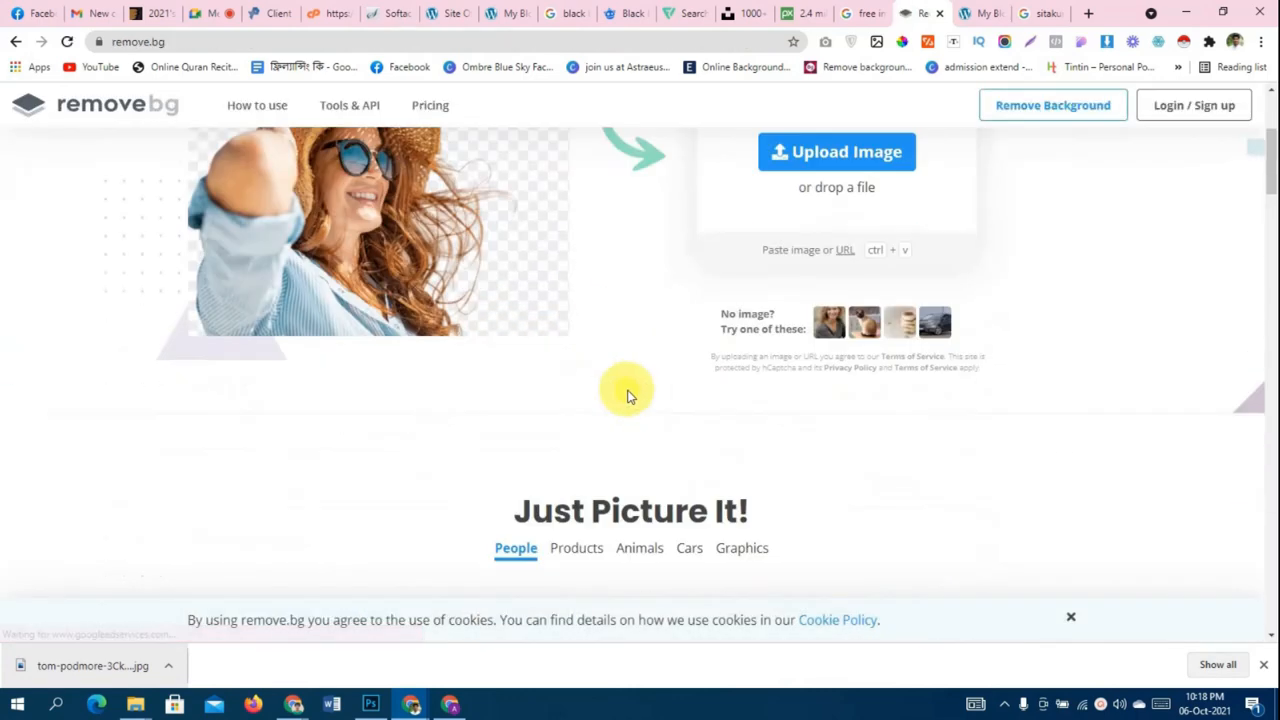
pyautogui.scroll(5, 600, 280)
pyautogui.scroll(-2, 750, 305)
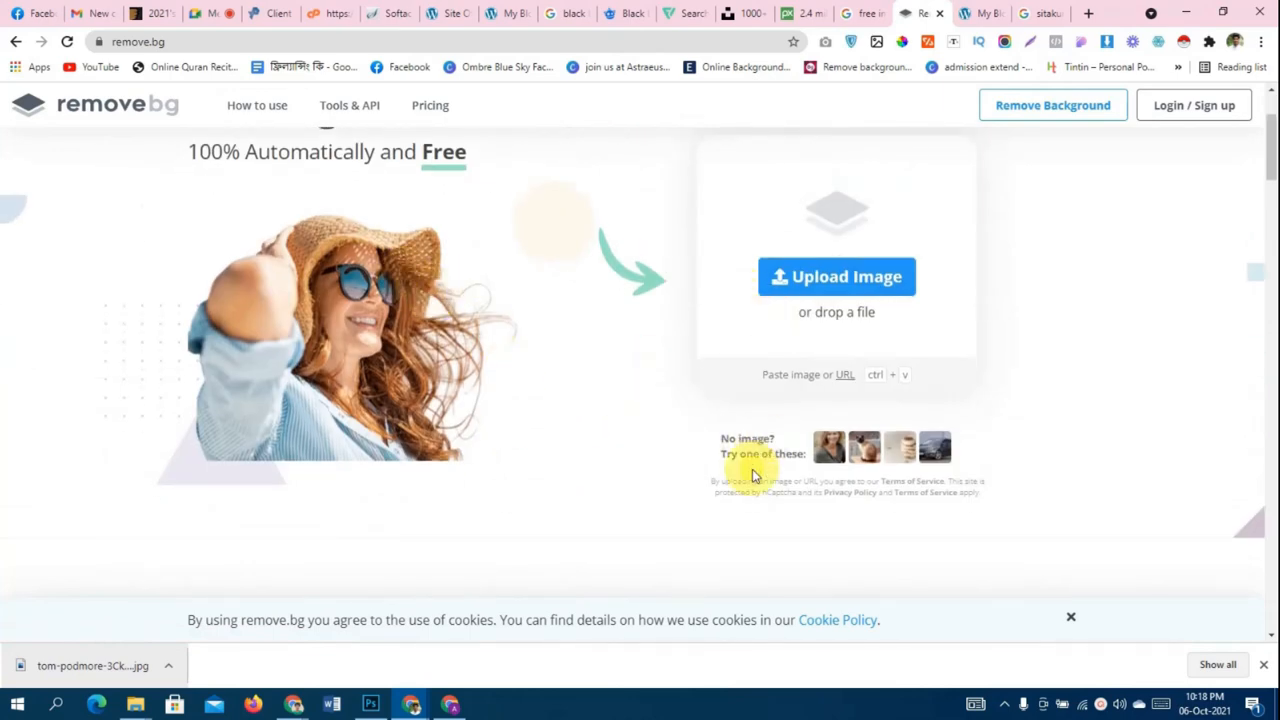
pyautogui.scroll(2, 636, 427)
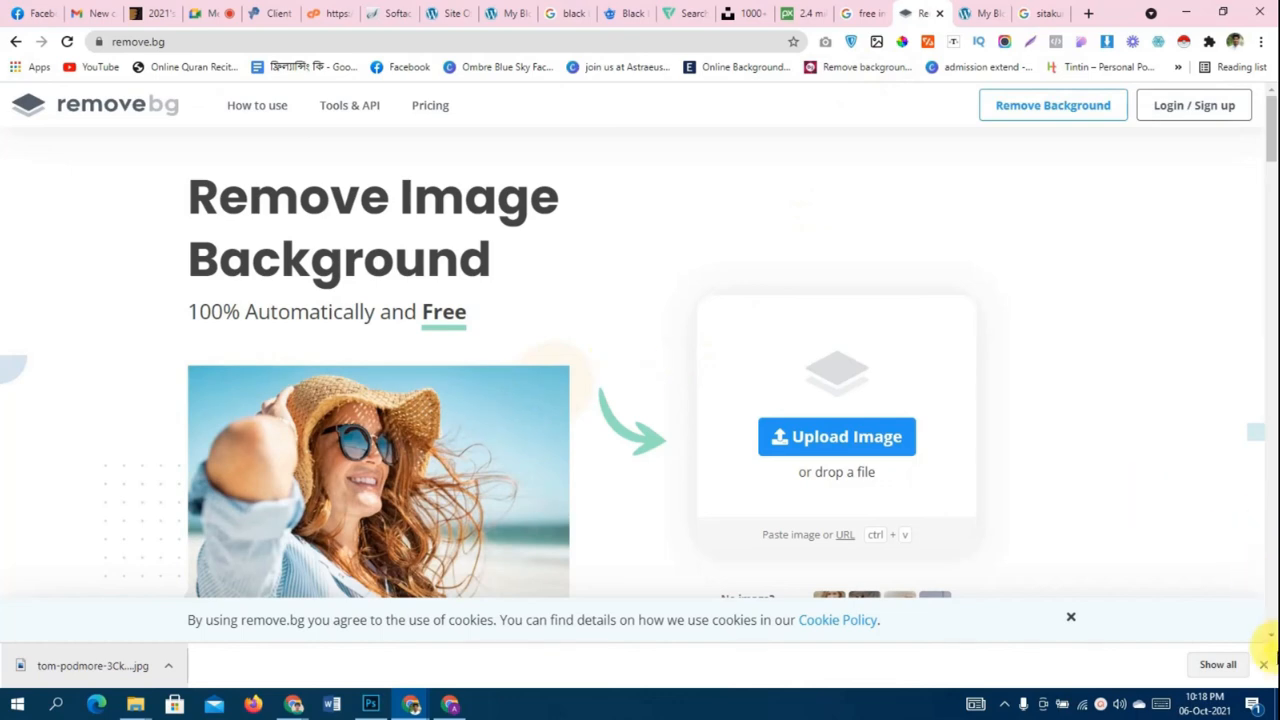
pyautogui.click(1266, 665)
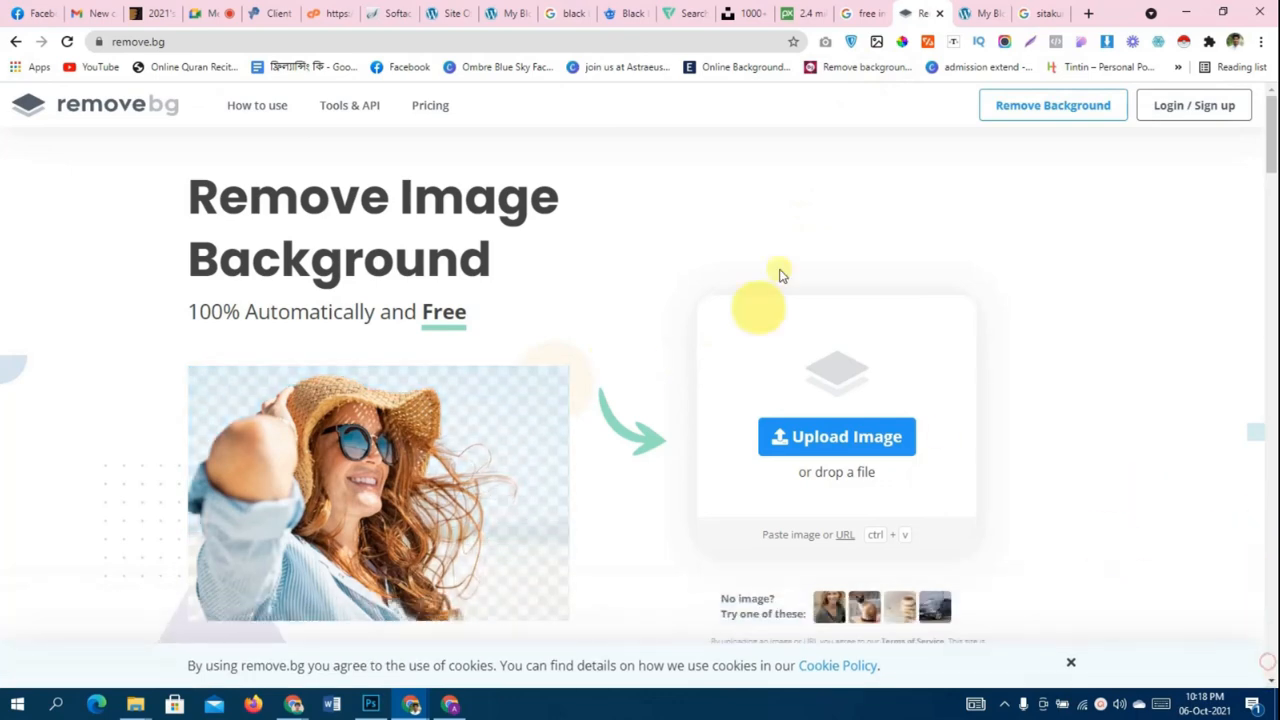
pyautogui.click(782, 438)
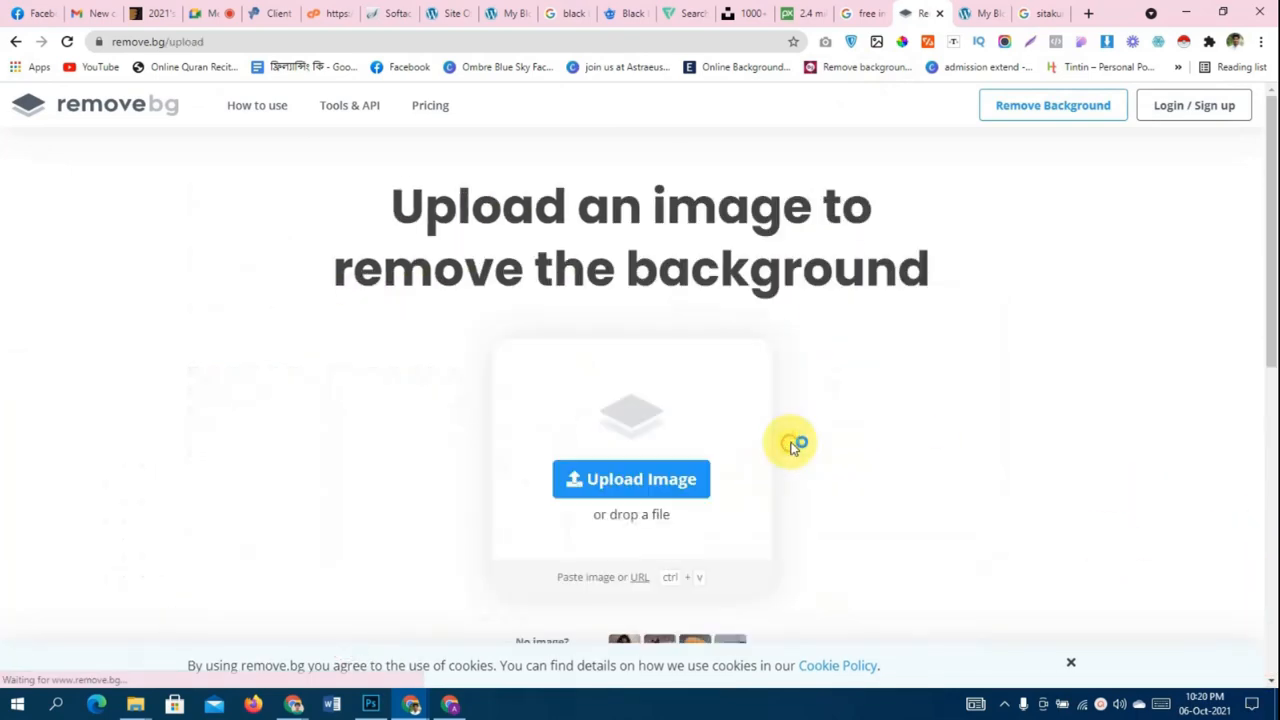
pyautogui.click(648, 483)
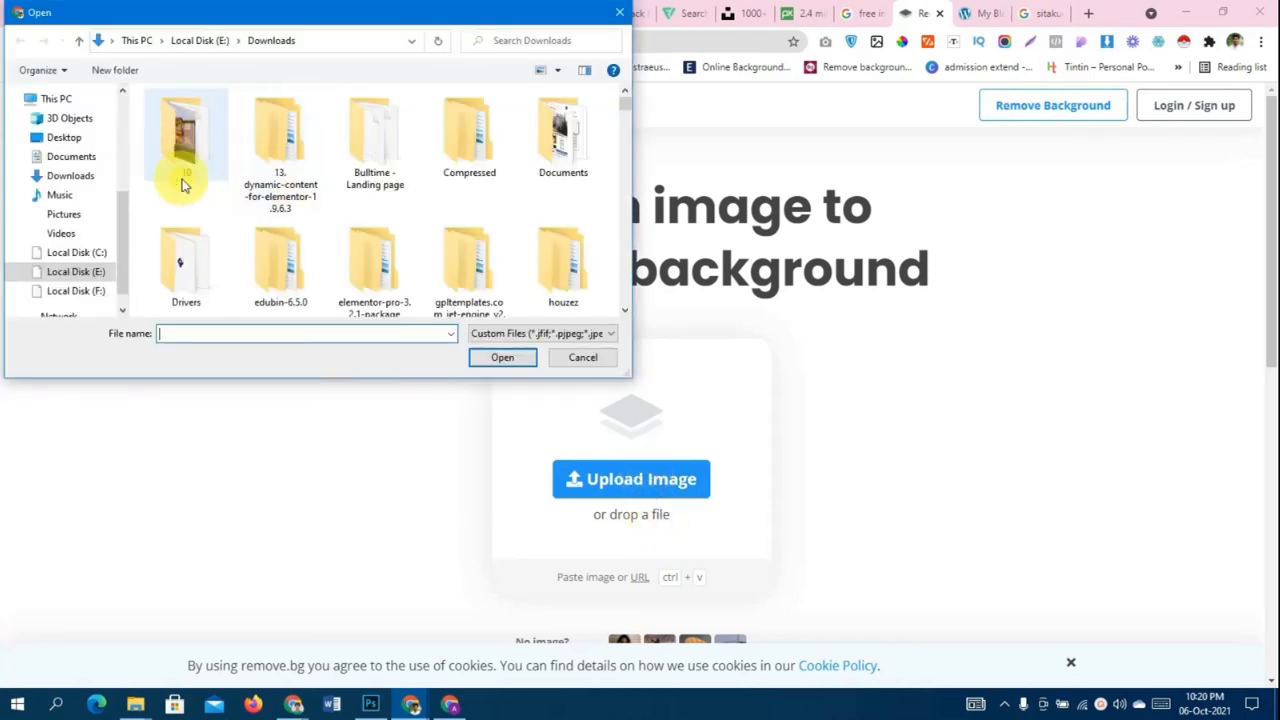
pyautogui.click(70, 138)
pyautogui.click(340, 237)
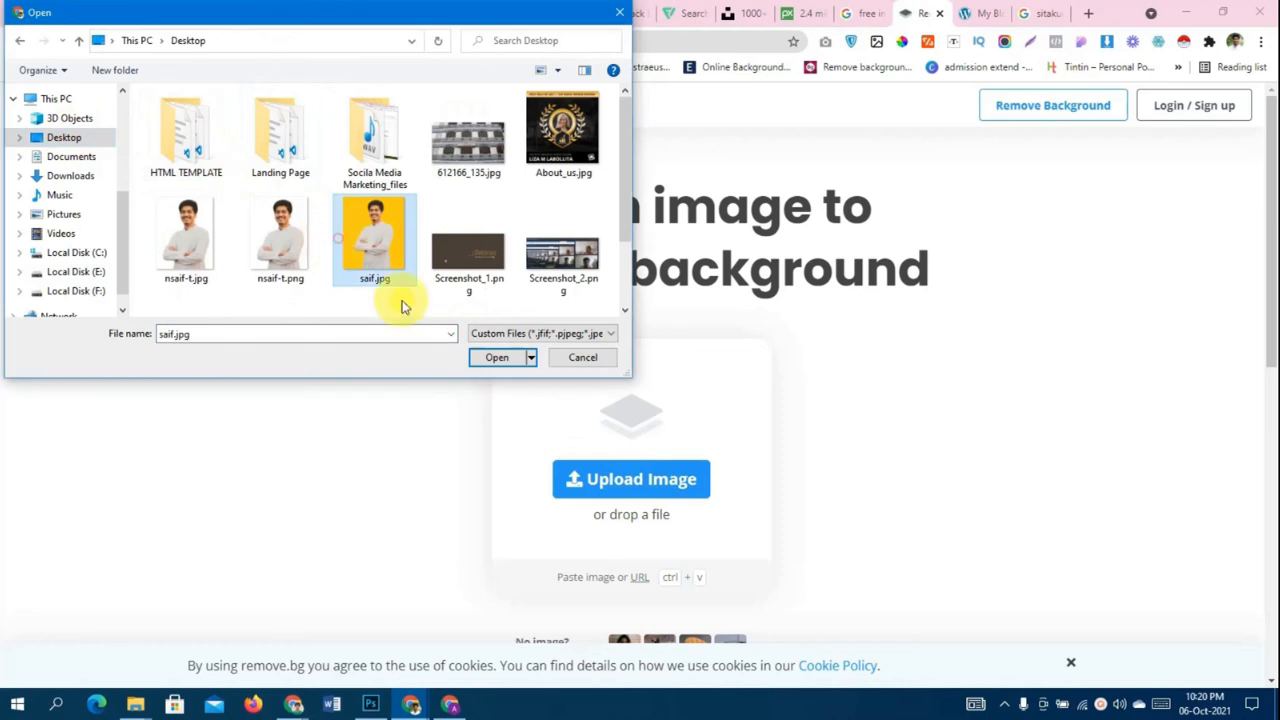
pyautogui.click(518, 364)
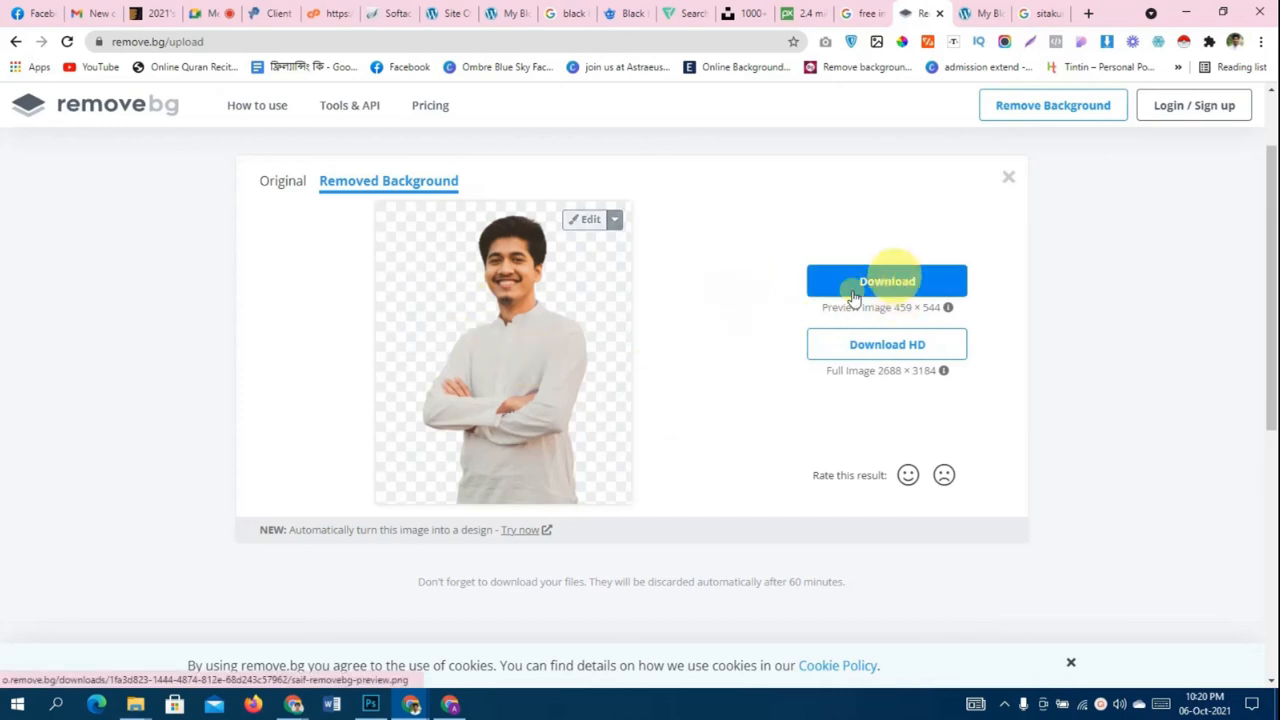
# - Close the remove.bg page, return to the free image download results, and switch to Photoshop
pyautogui.click(939, 13)
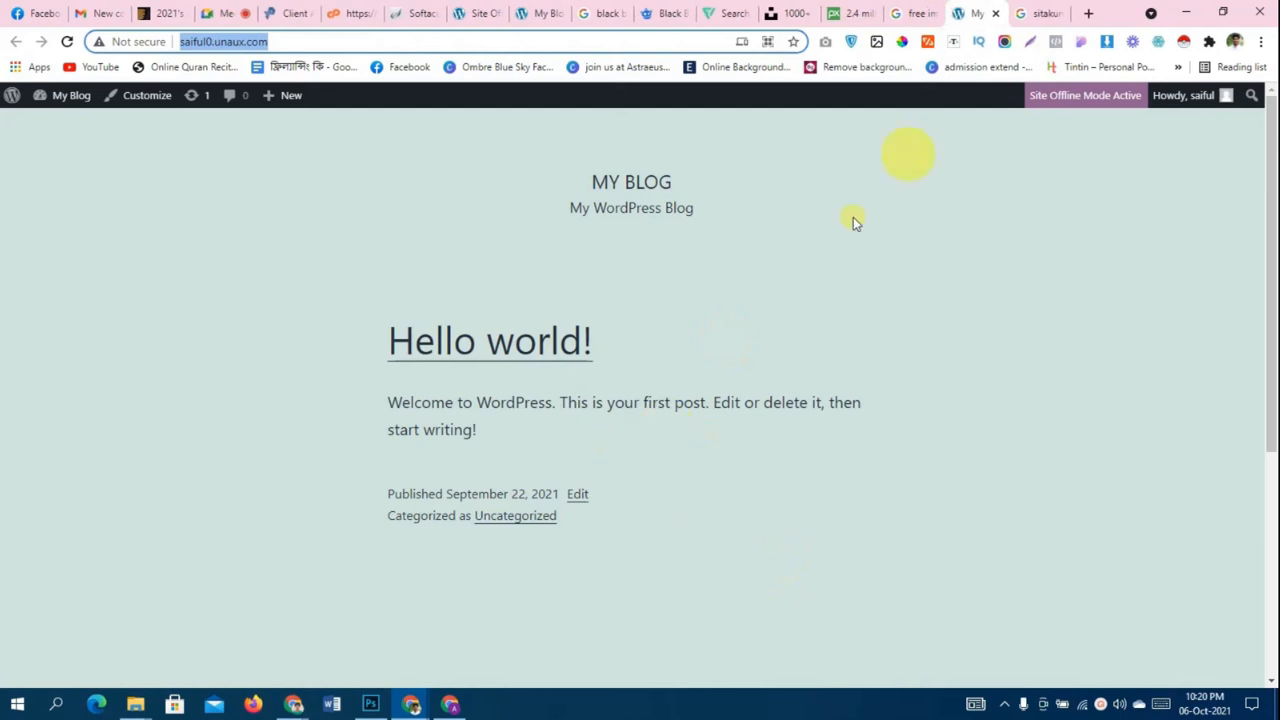
pyautogui.click(935, 10)
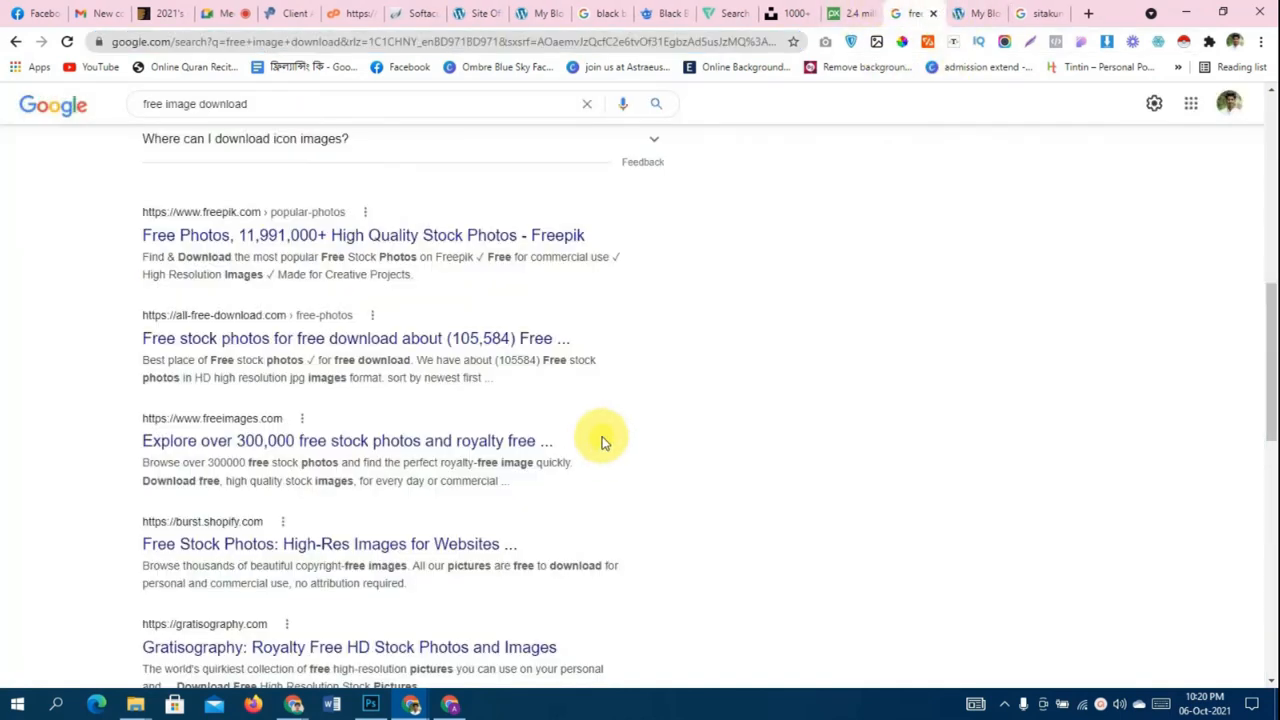
pyautogui.click(371, 705)
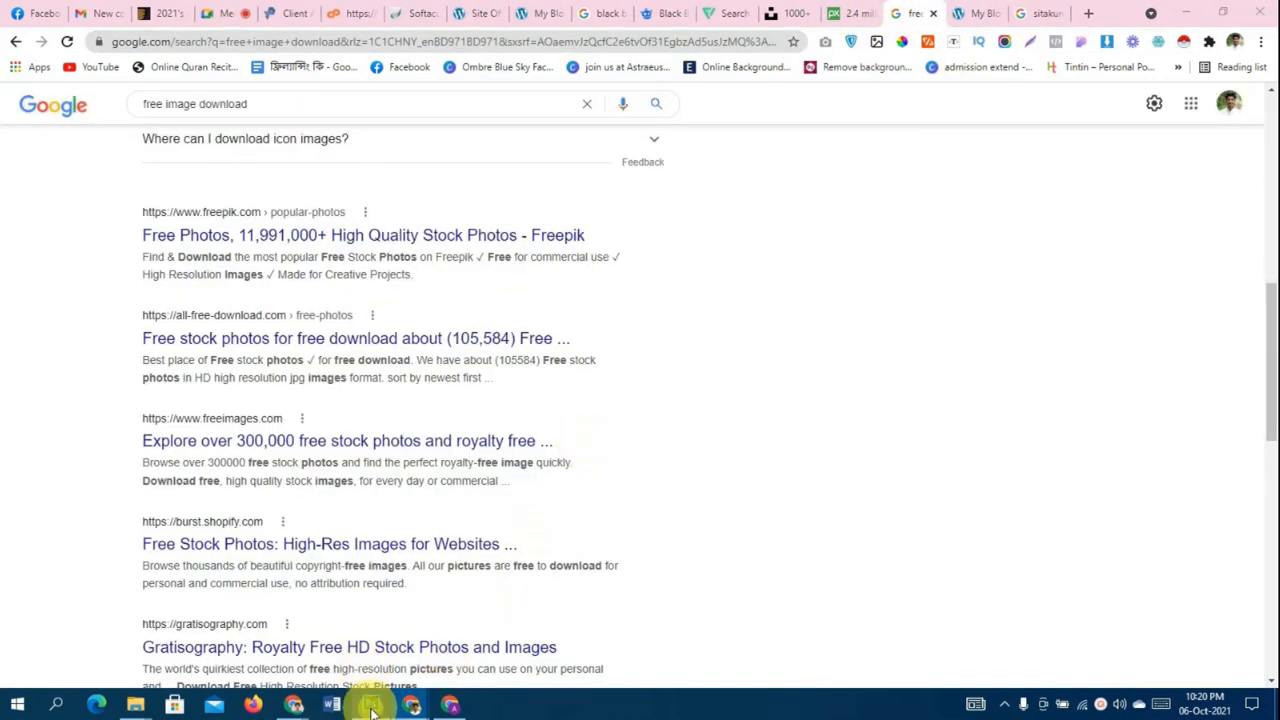